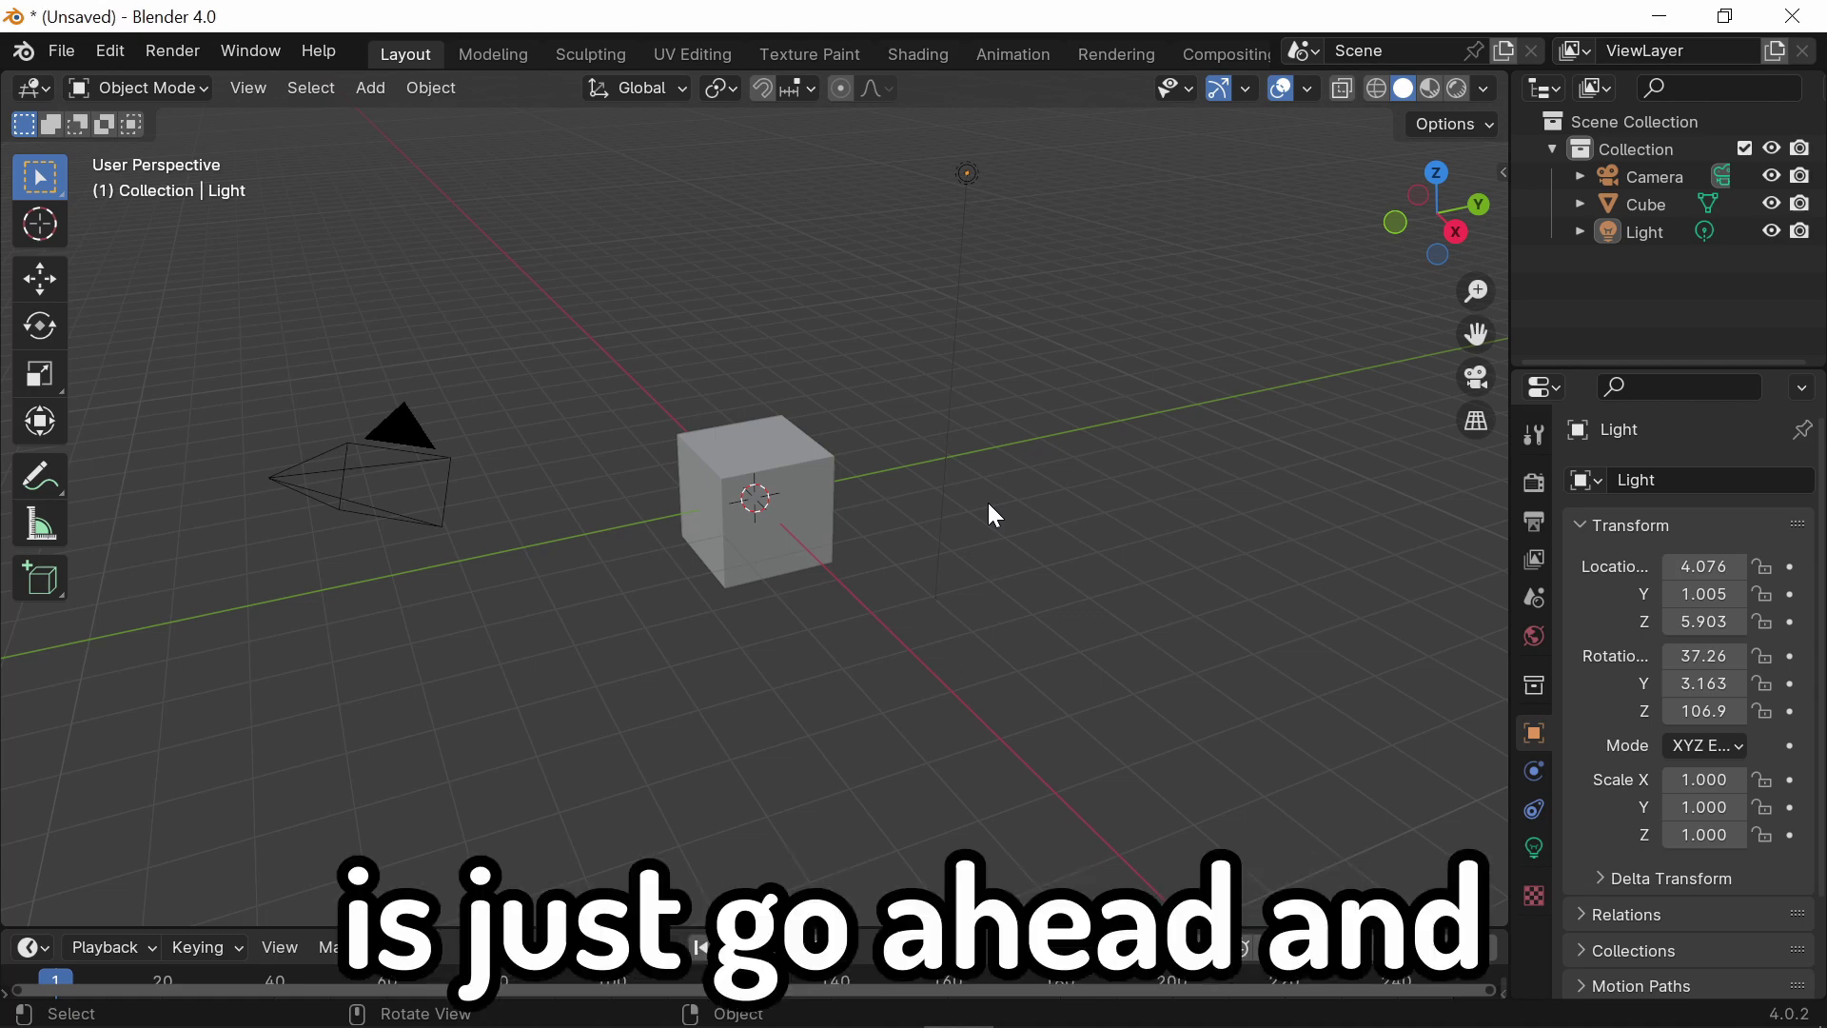
Step: Delete all the default objects from the scene and add a mesh plane at the origin
key(a)
key(Delete)
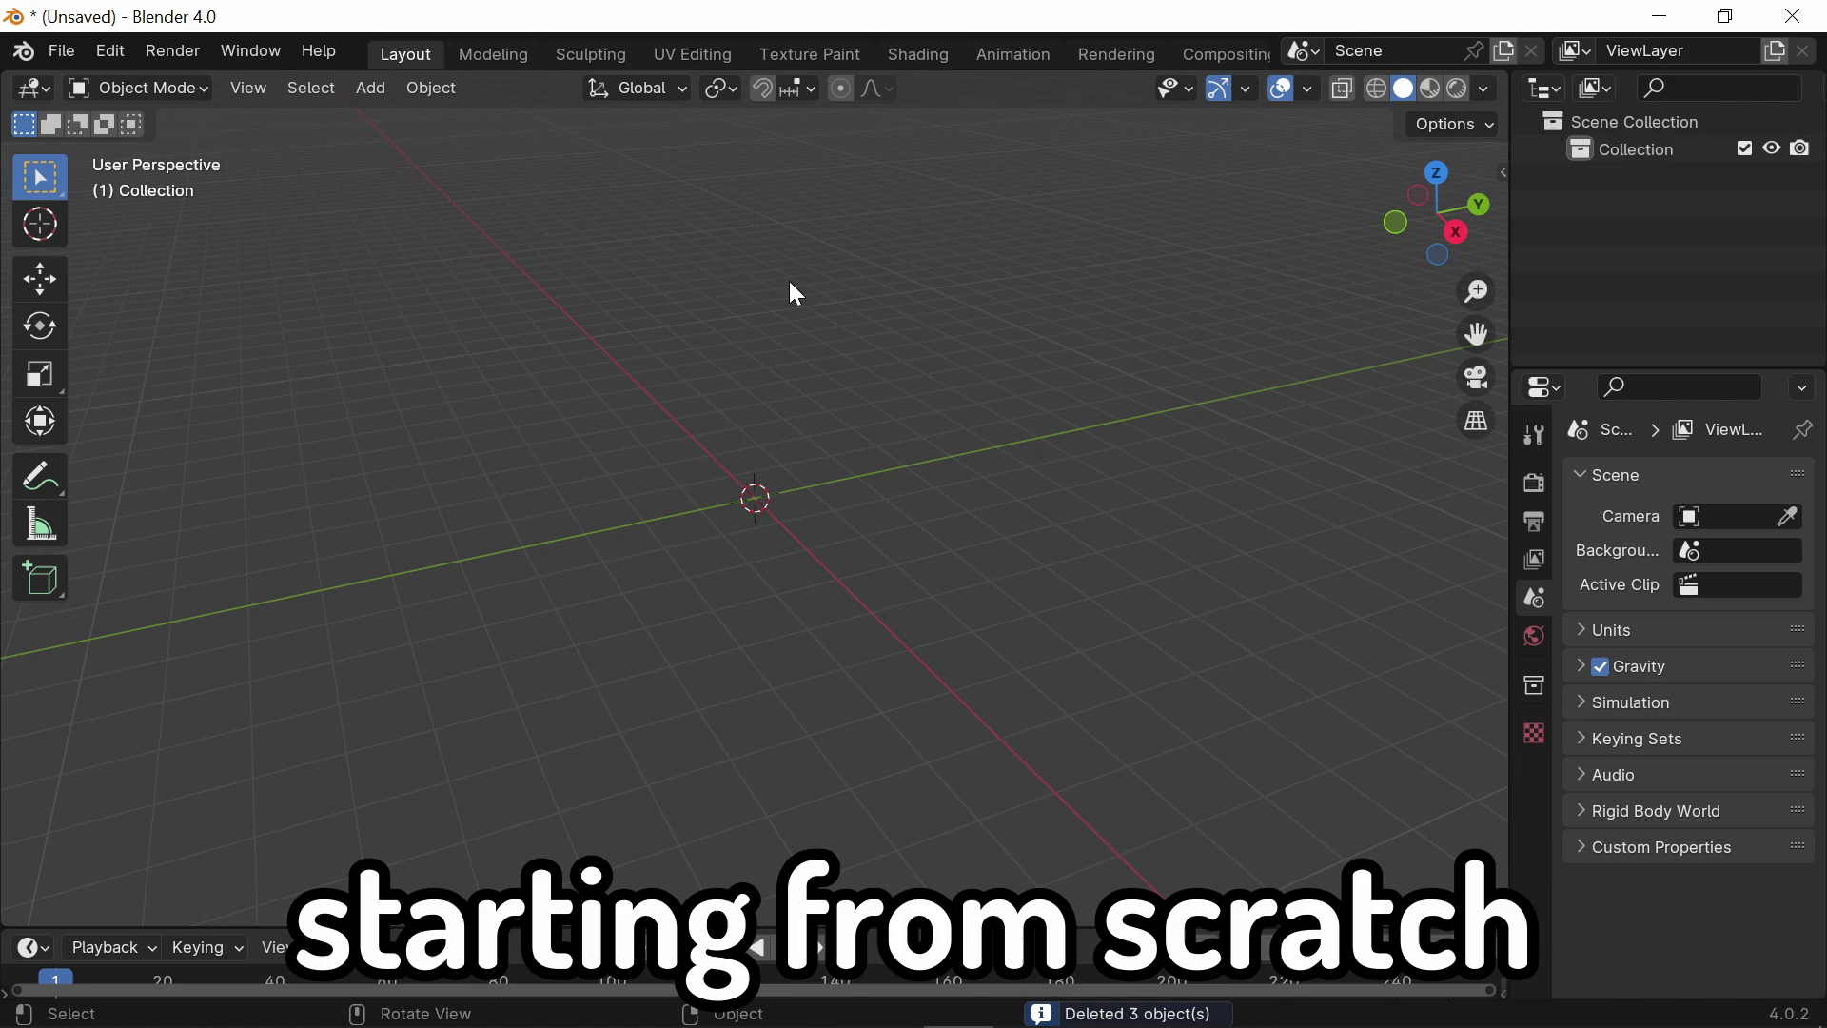
click(365, 95)
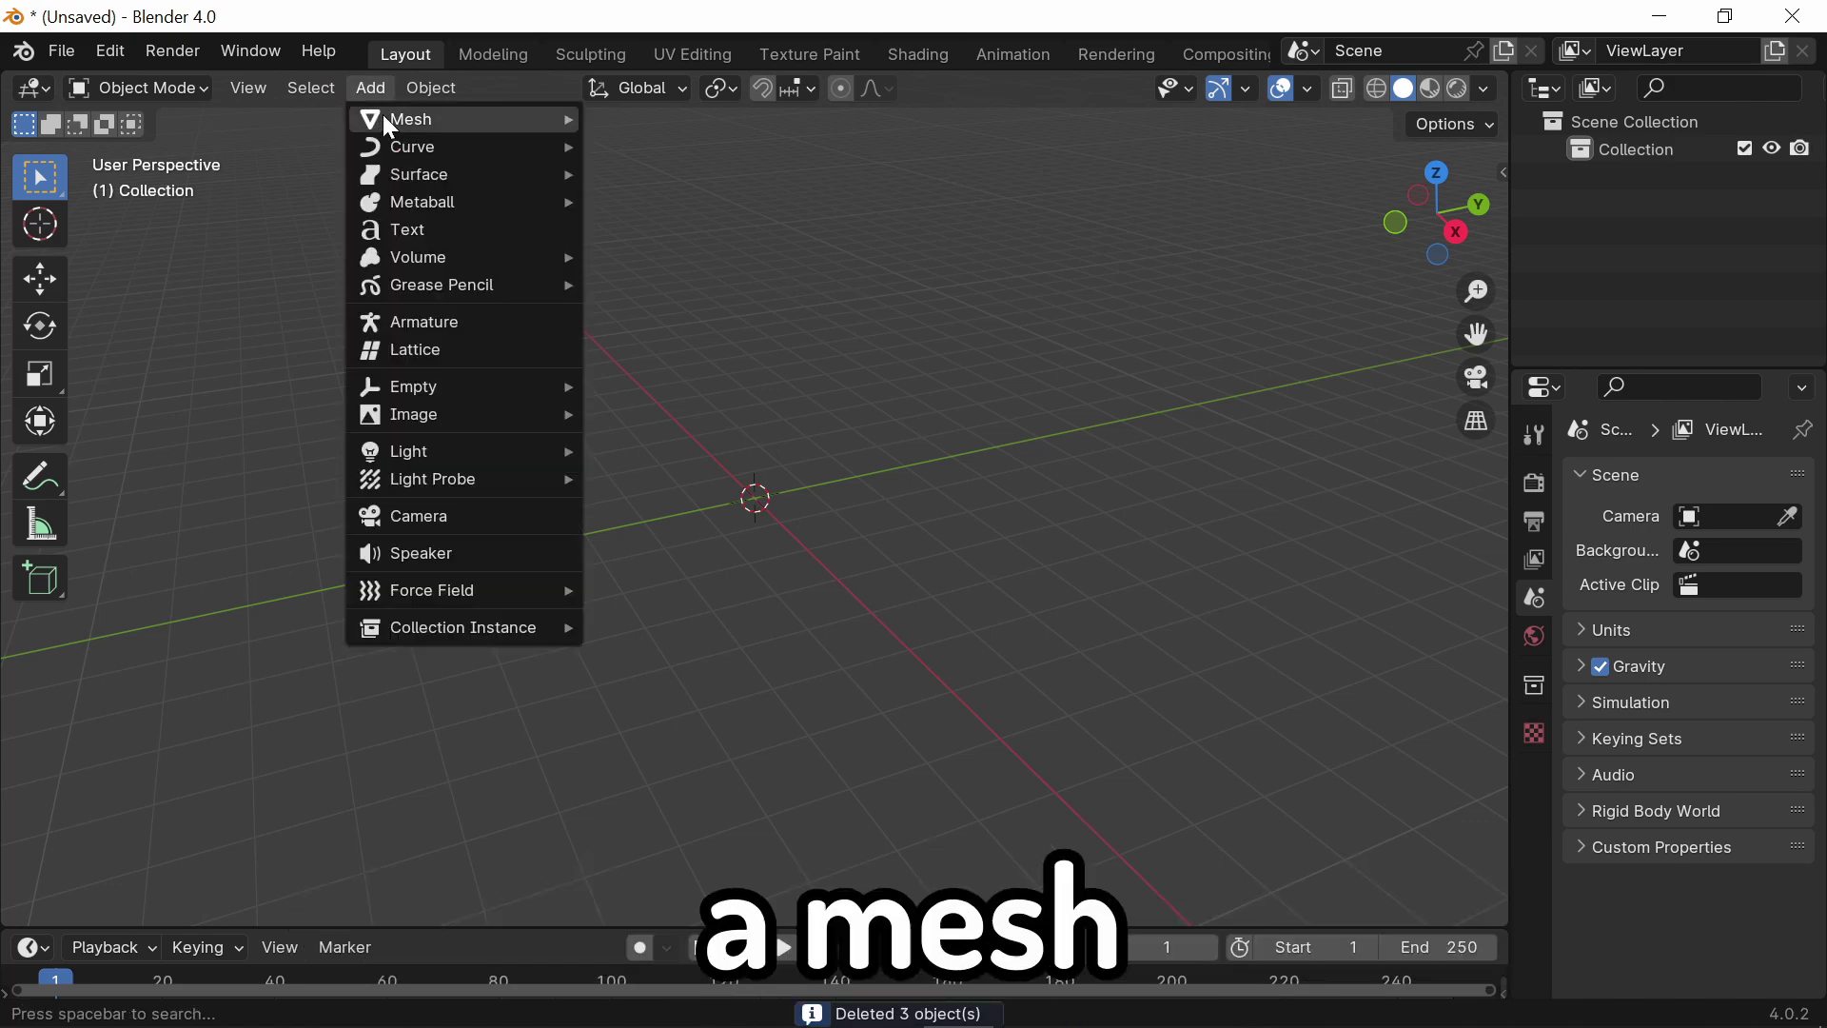
mouse_move(386, 116)
click(651, 118)
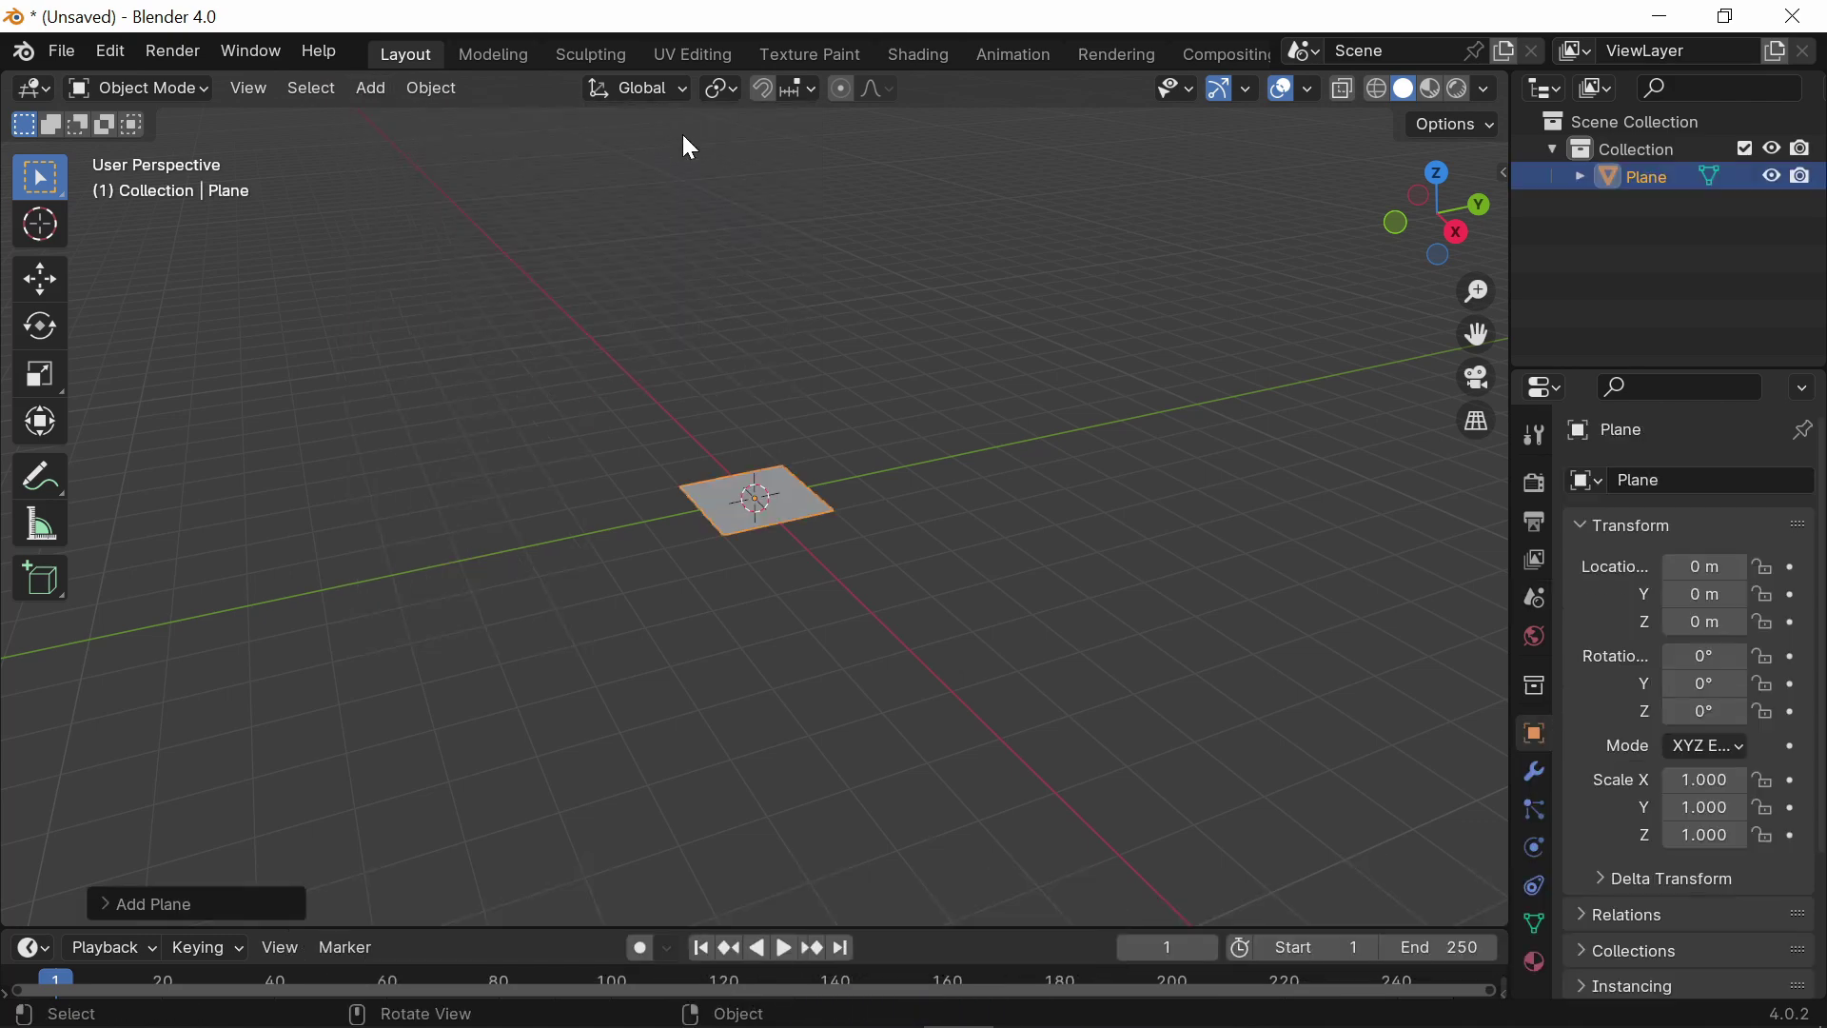
Step: In top view, collapse the plane into a line by scaling all its vertices to 0 along Y in Edit Mode
click(1441, 169)
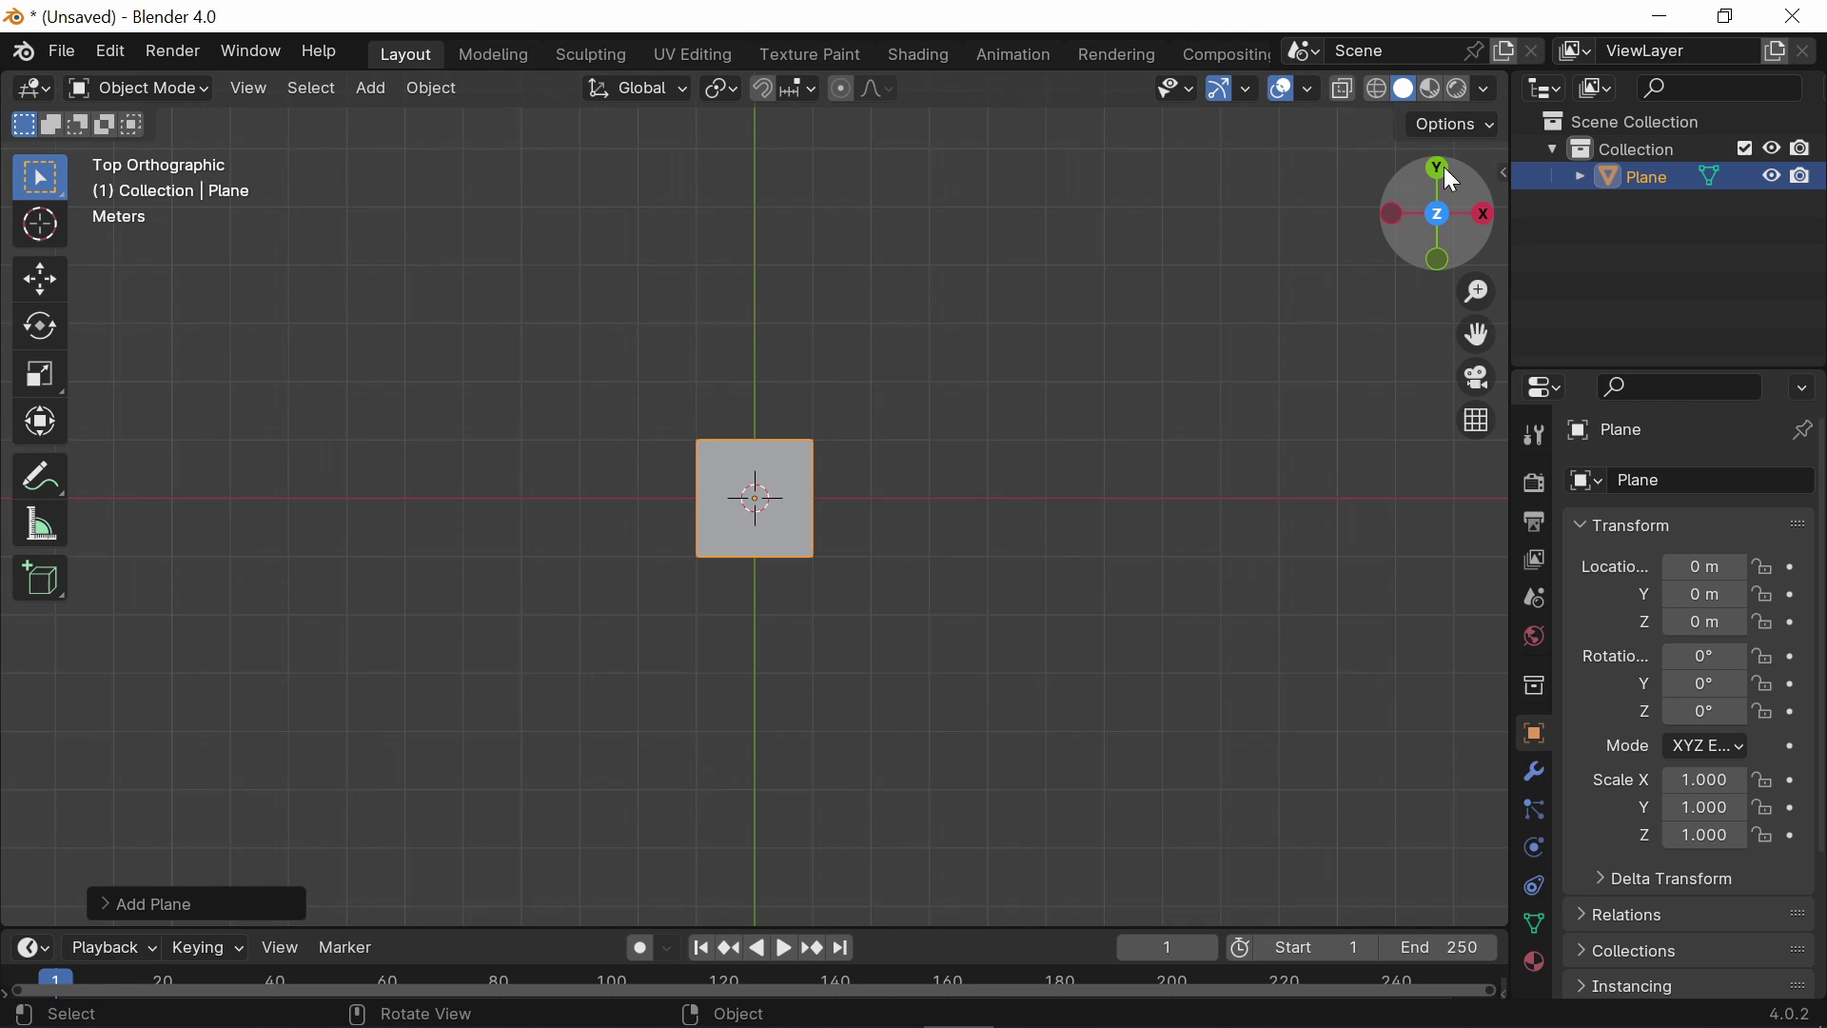
scroll(897, 462, up, 4)
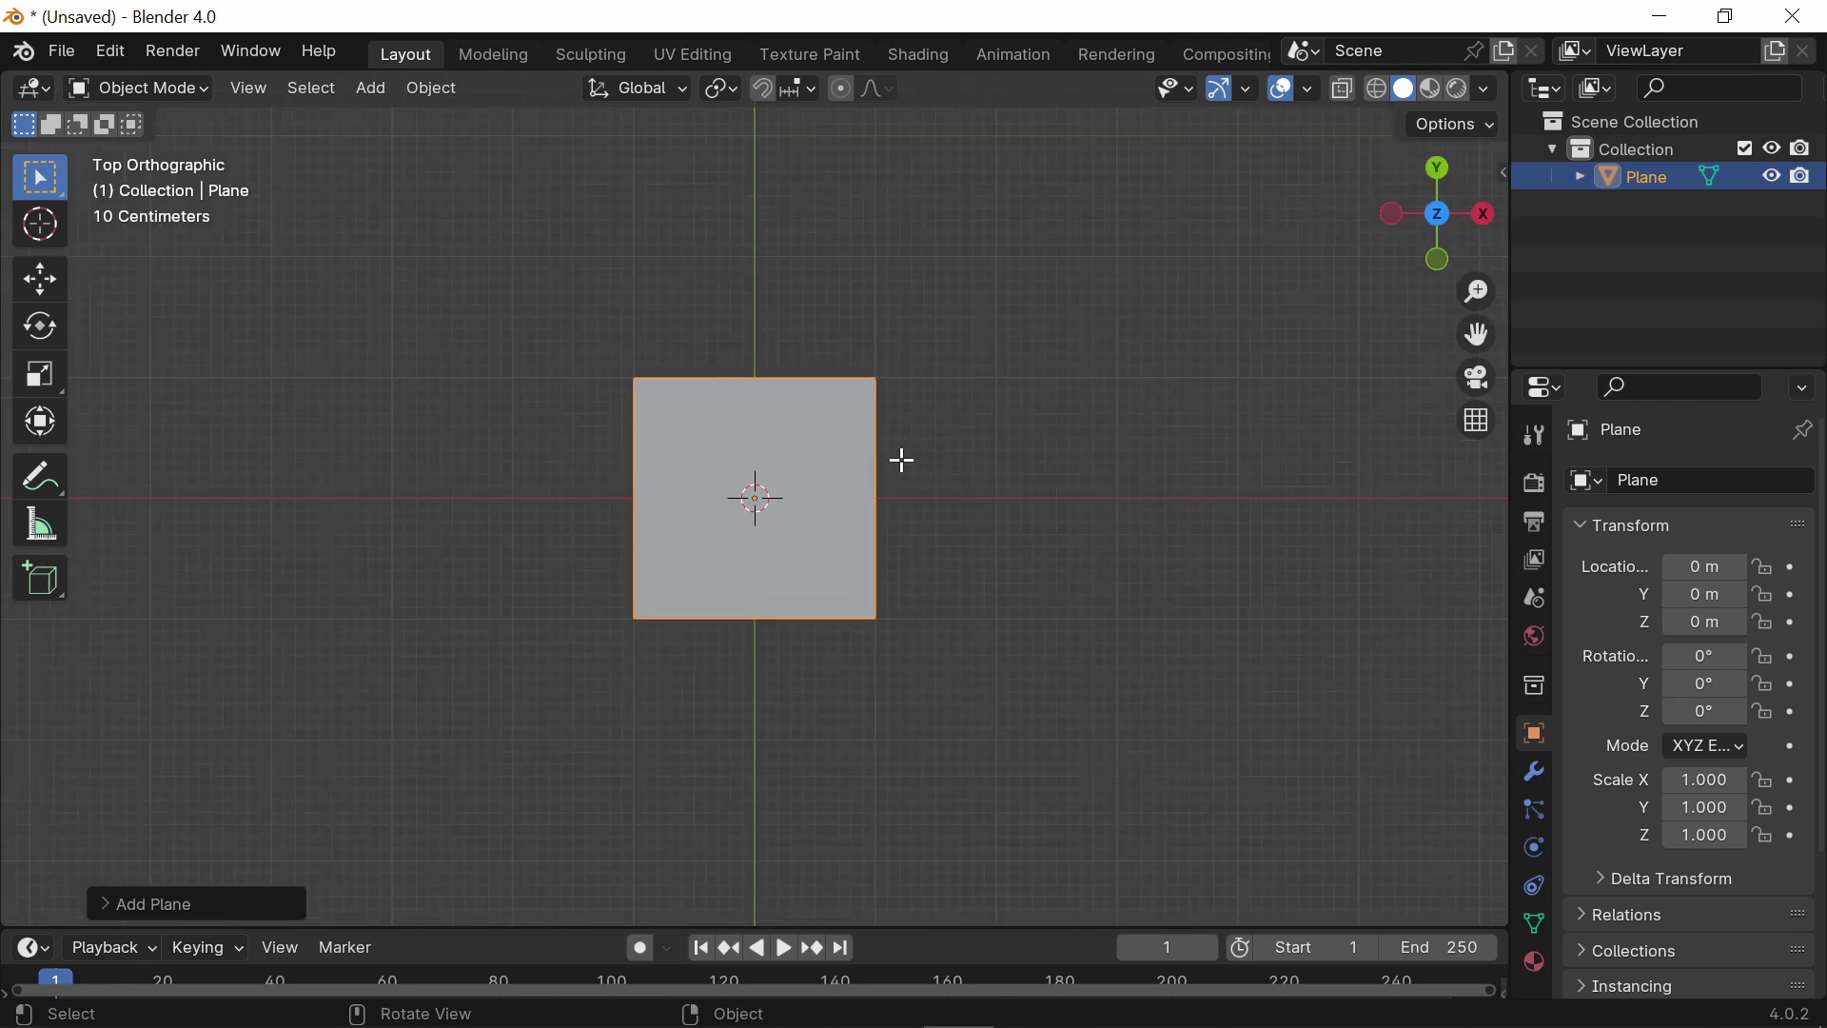
key(Tab)
key(a)
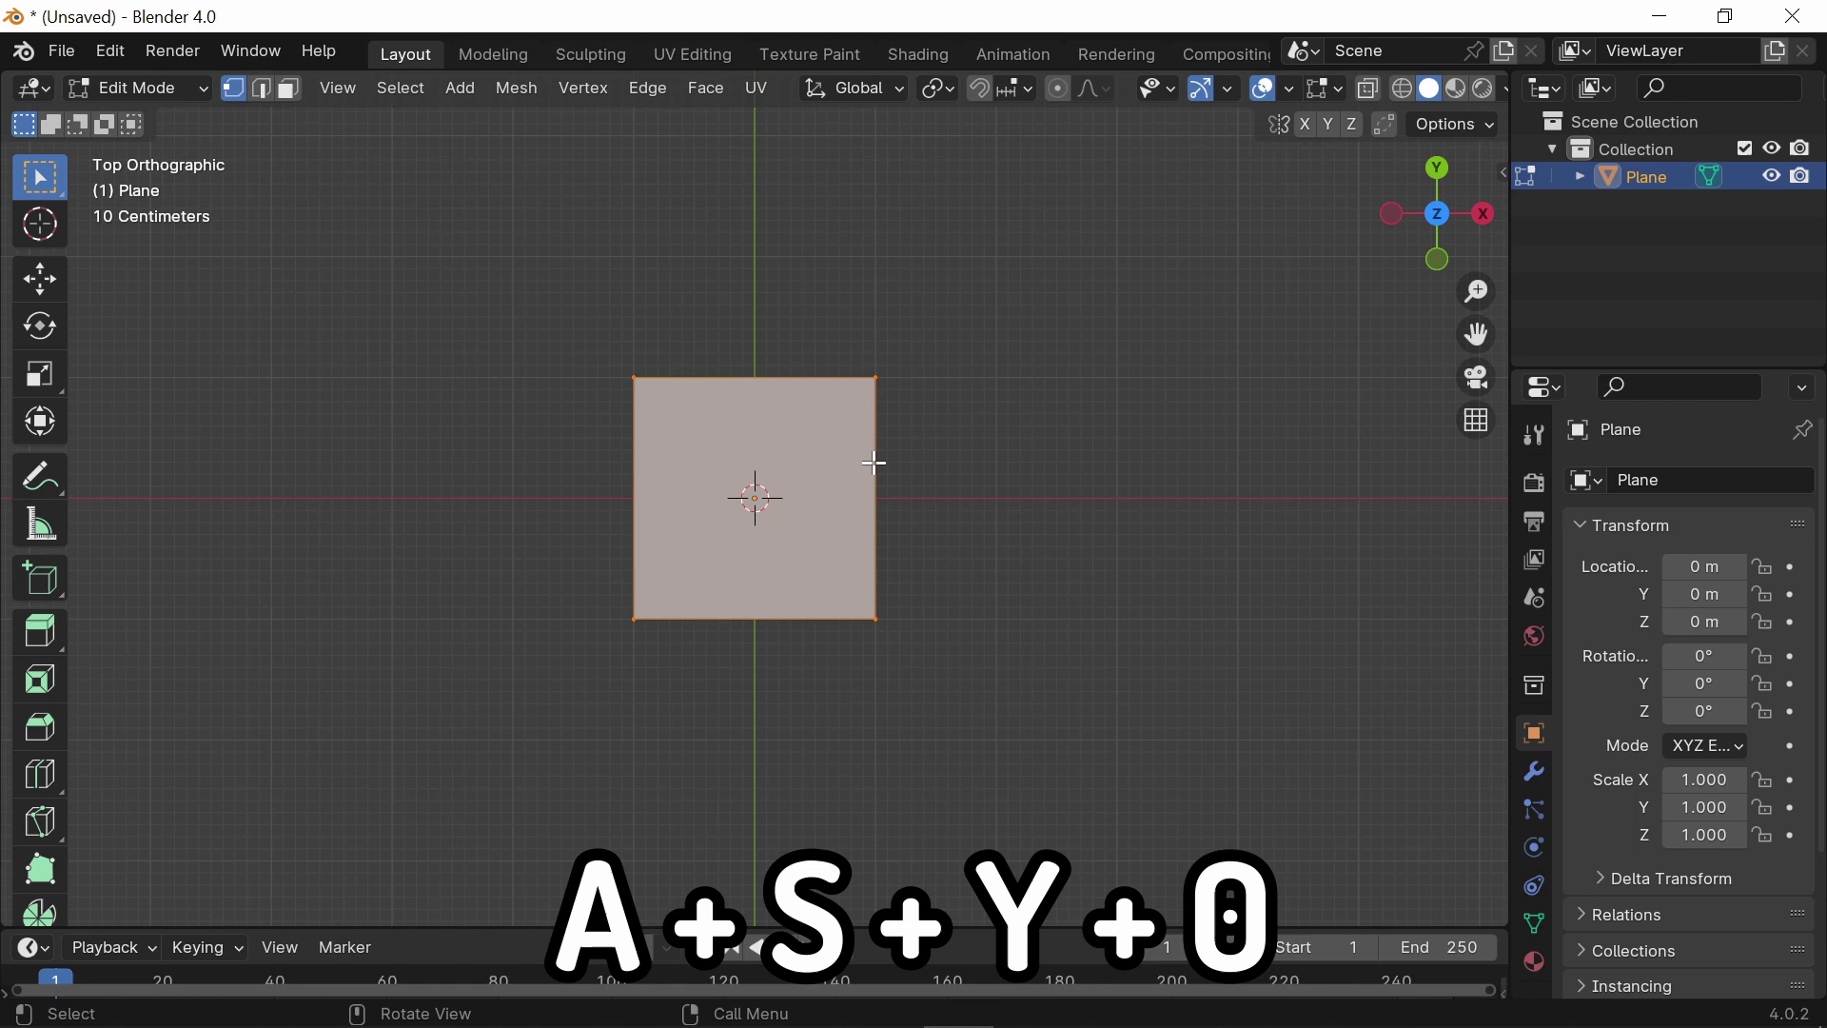
key(s)
text(y)
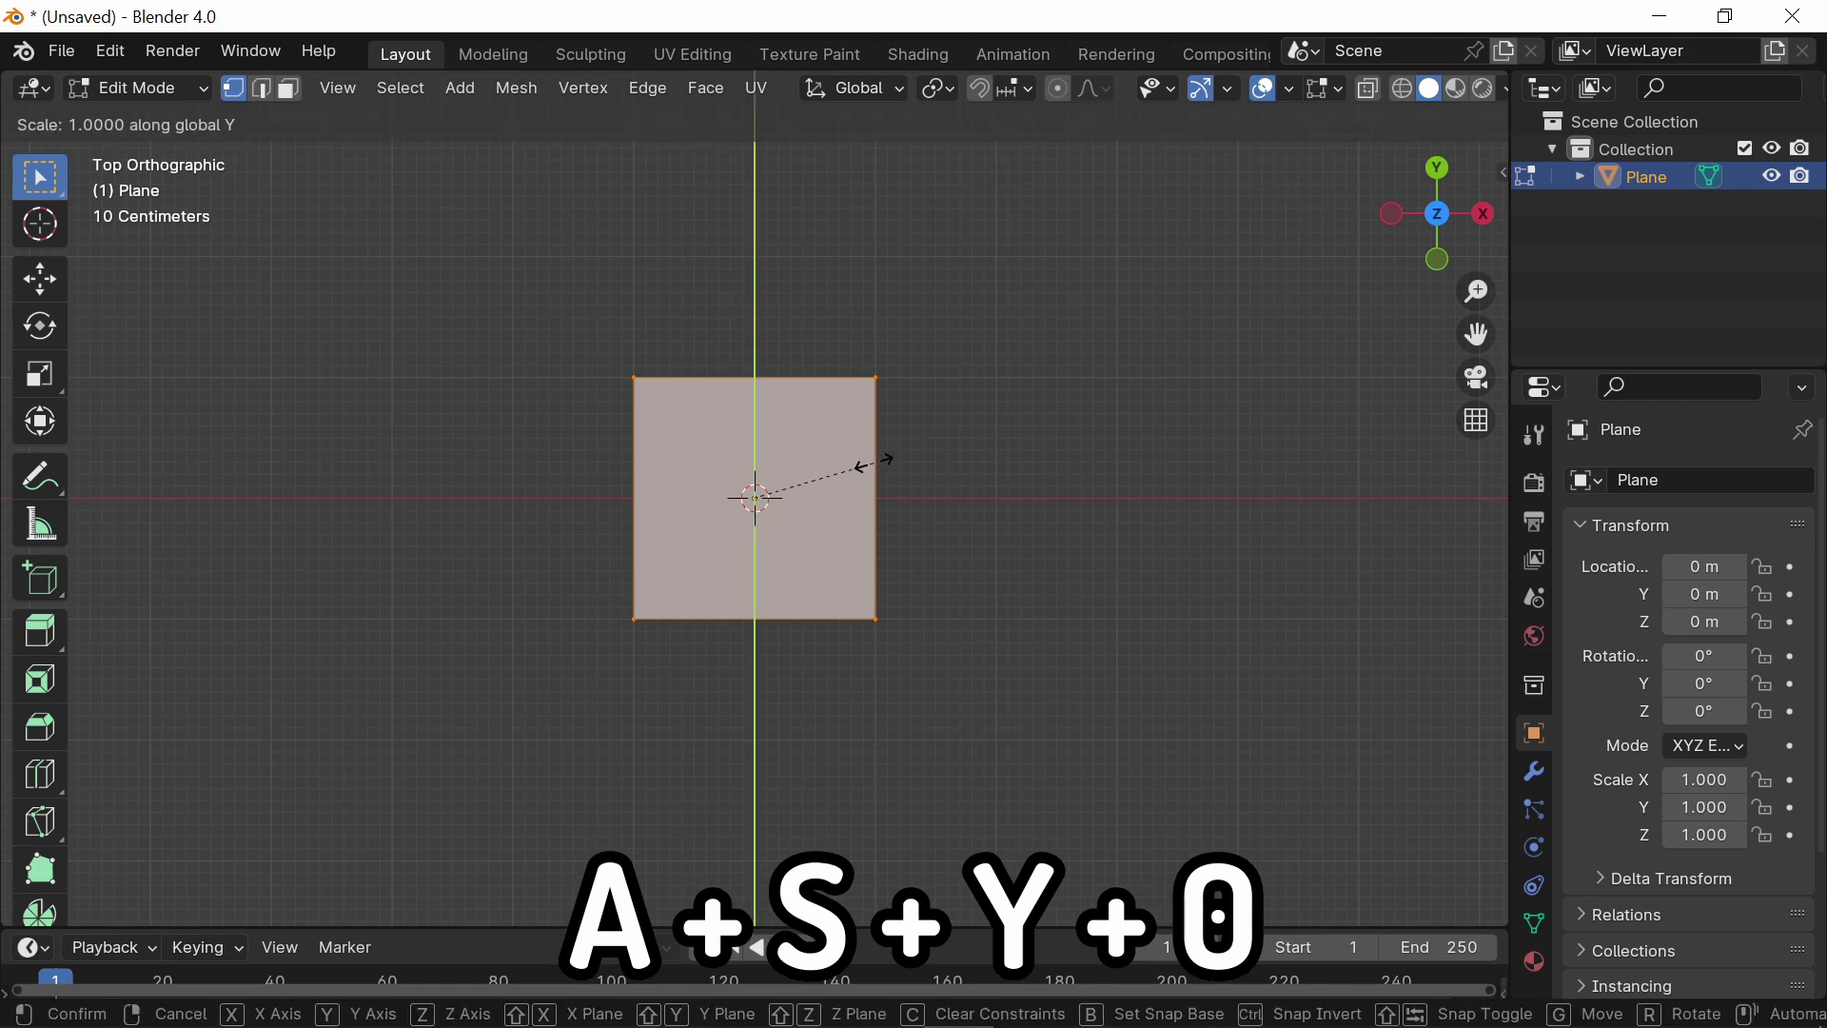
text(0)
key(Return)
Step: Move one overlapping vertex at each end off the line and delete both, leaving a single edge
scroll(909, 553, up, 4)
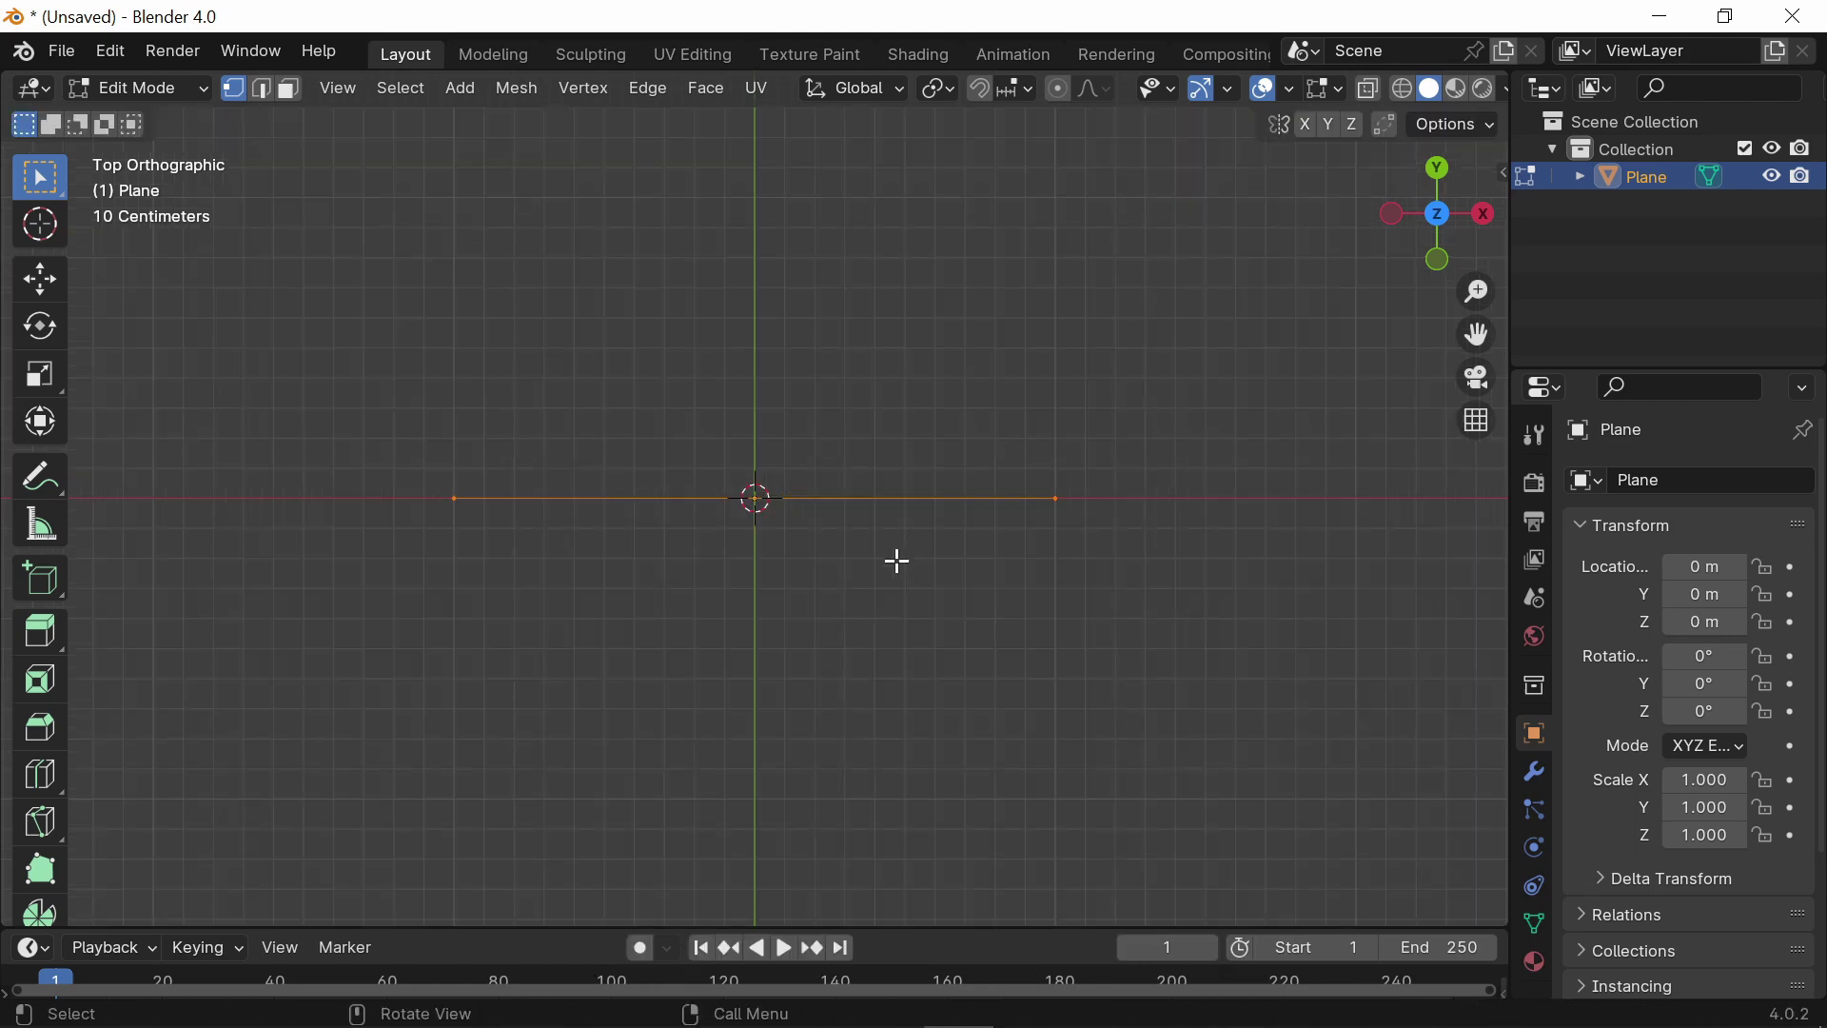
click(1052, 498)
key(g)
click(1022, 430)
click(452, 497)
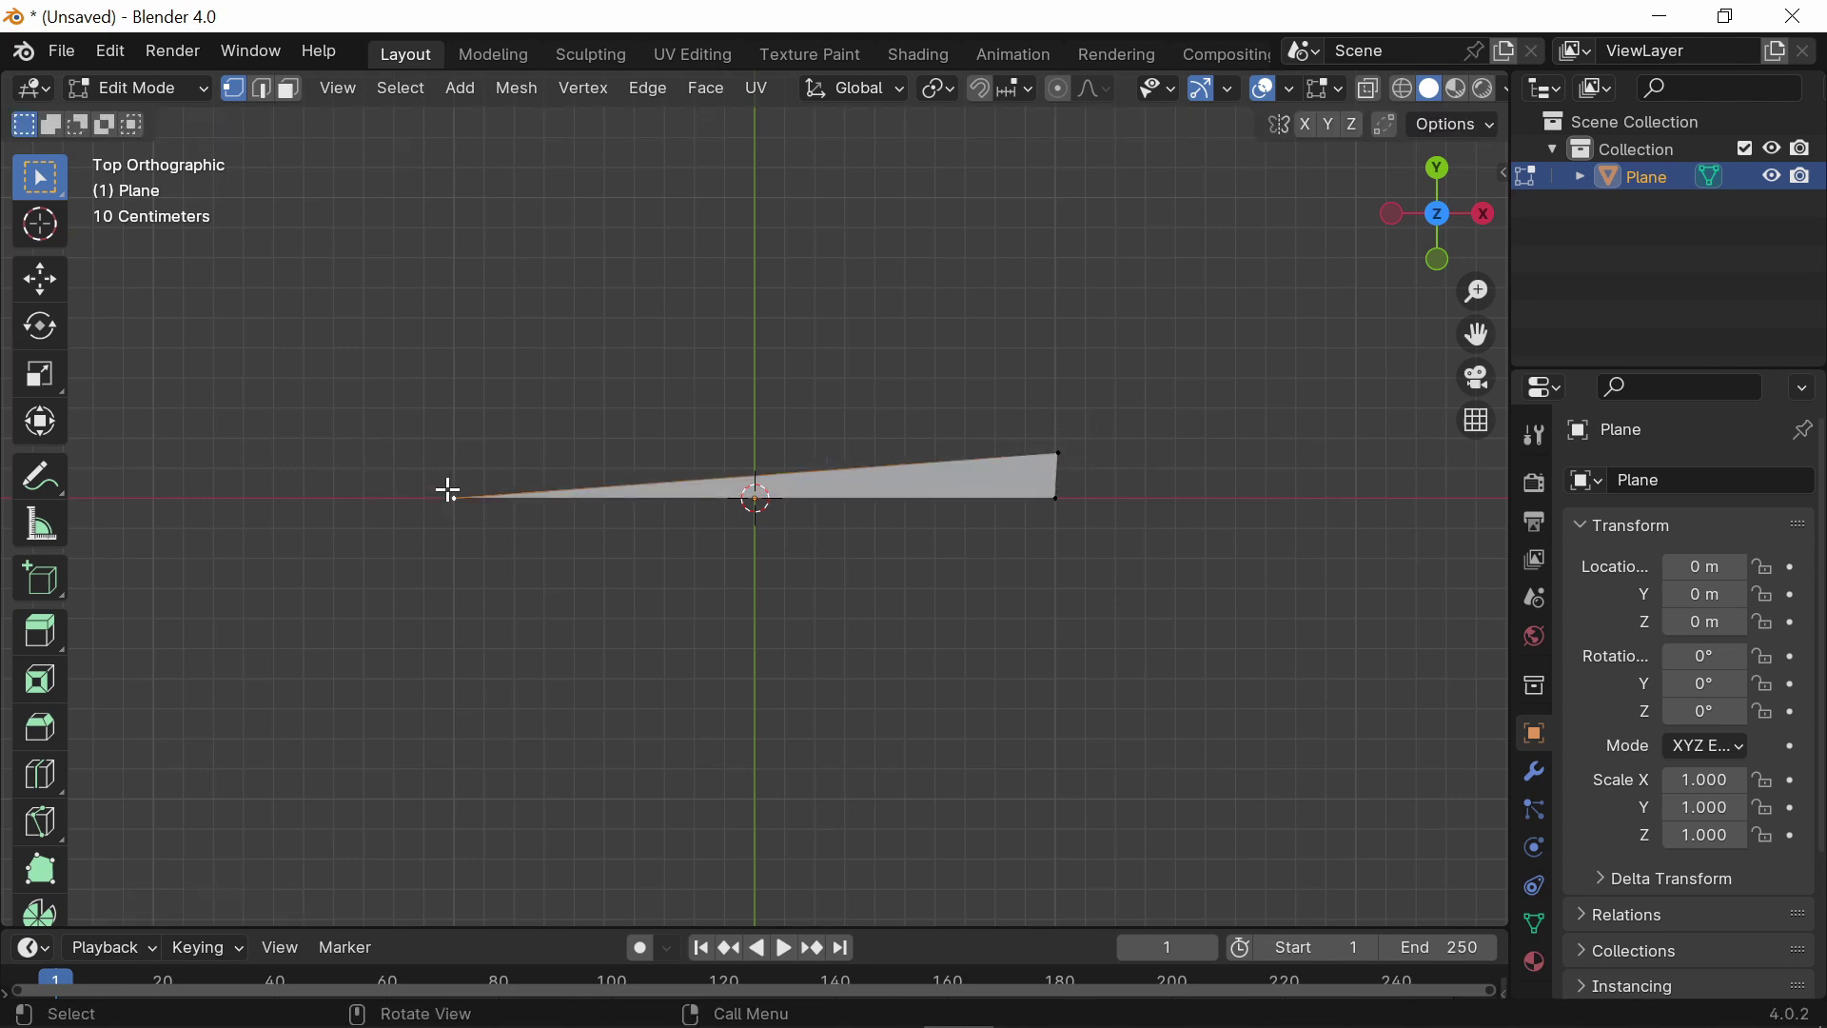
key(g)
click(444, 435)
ctrl+click(1079, 457)
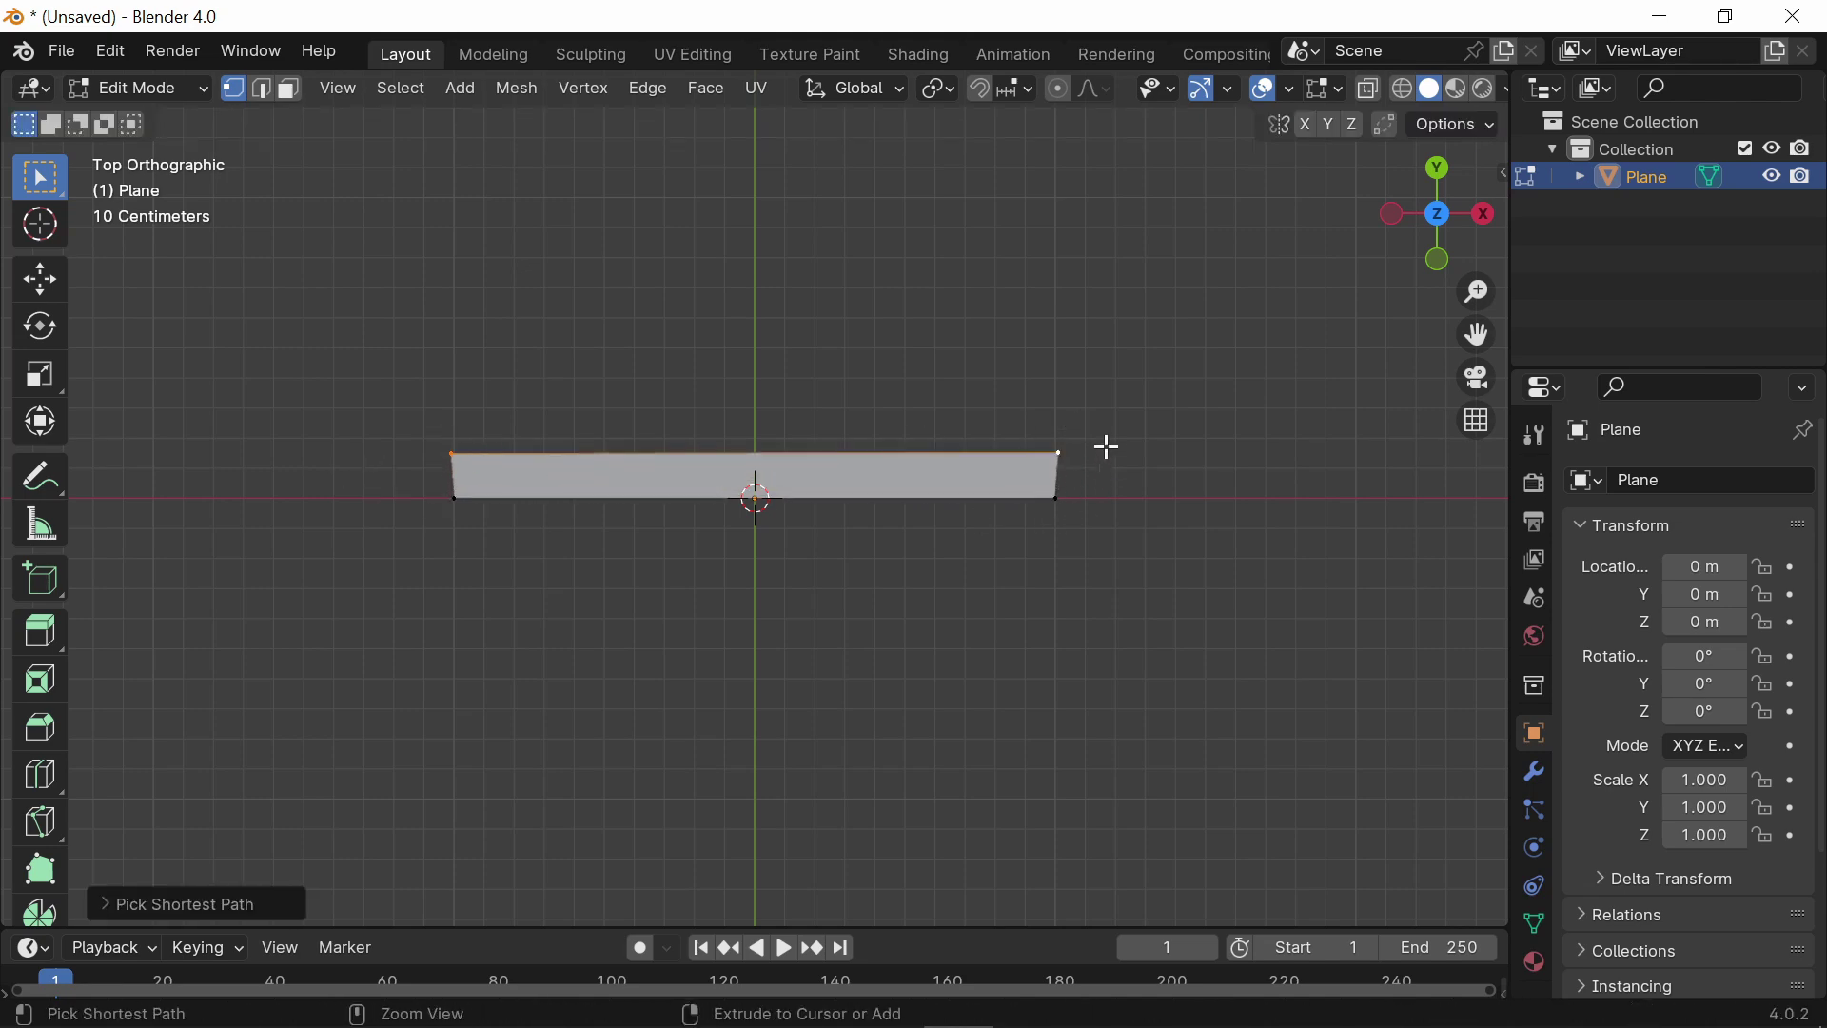
key(x)
click(1105, 441)
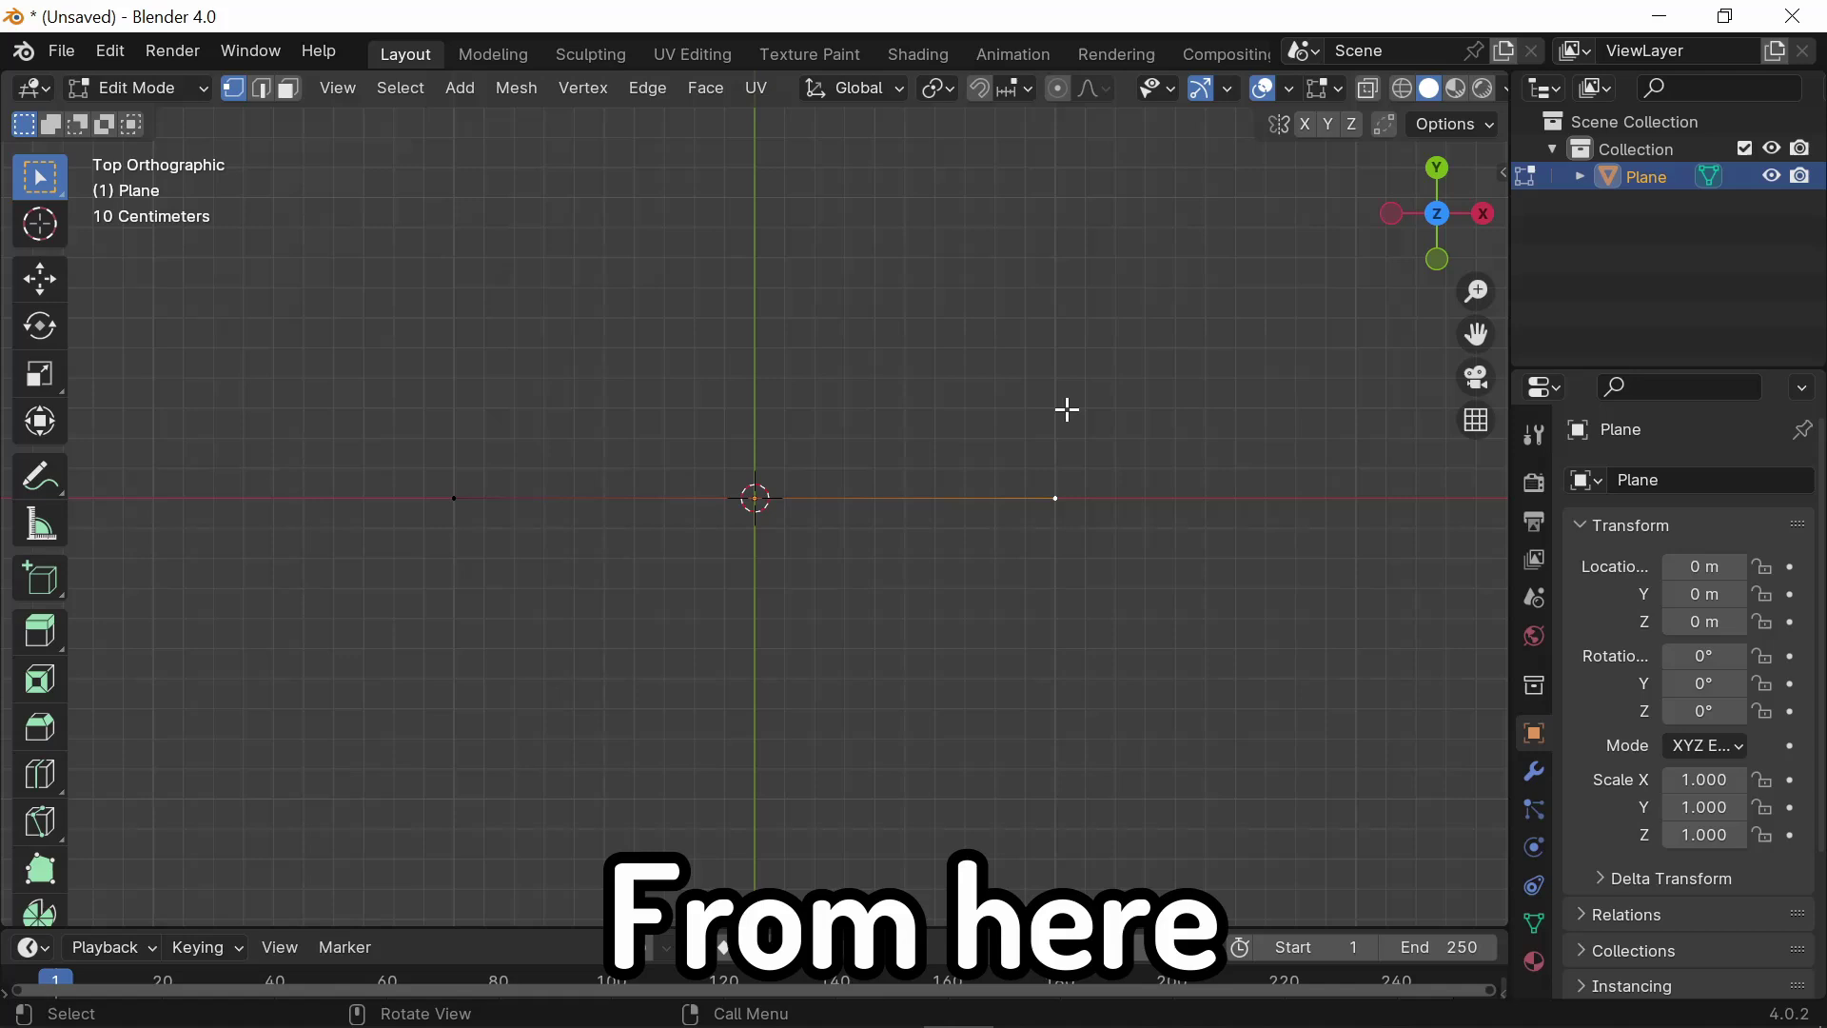
Step: Scale the whole edge up to about 2 times its length
key(a)
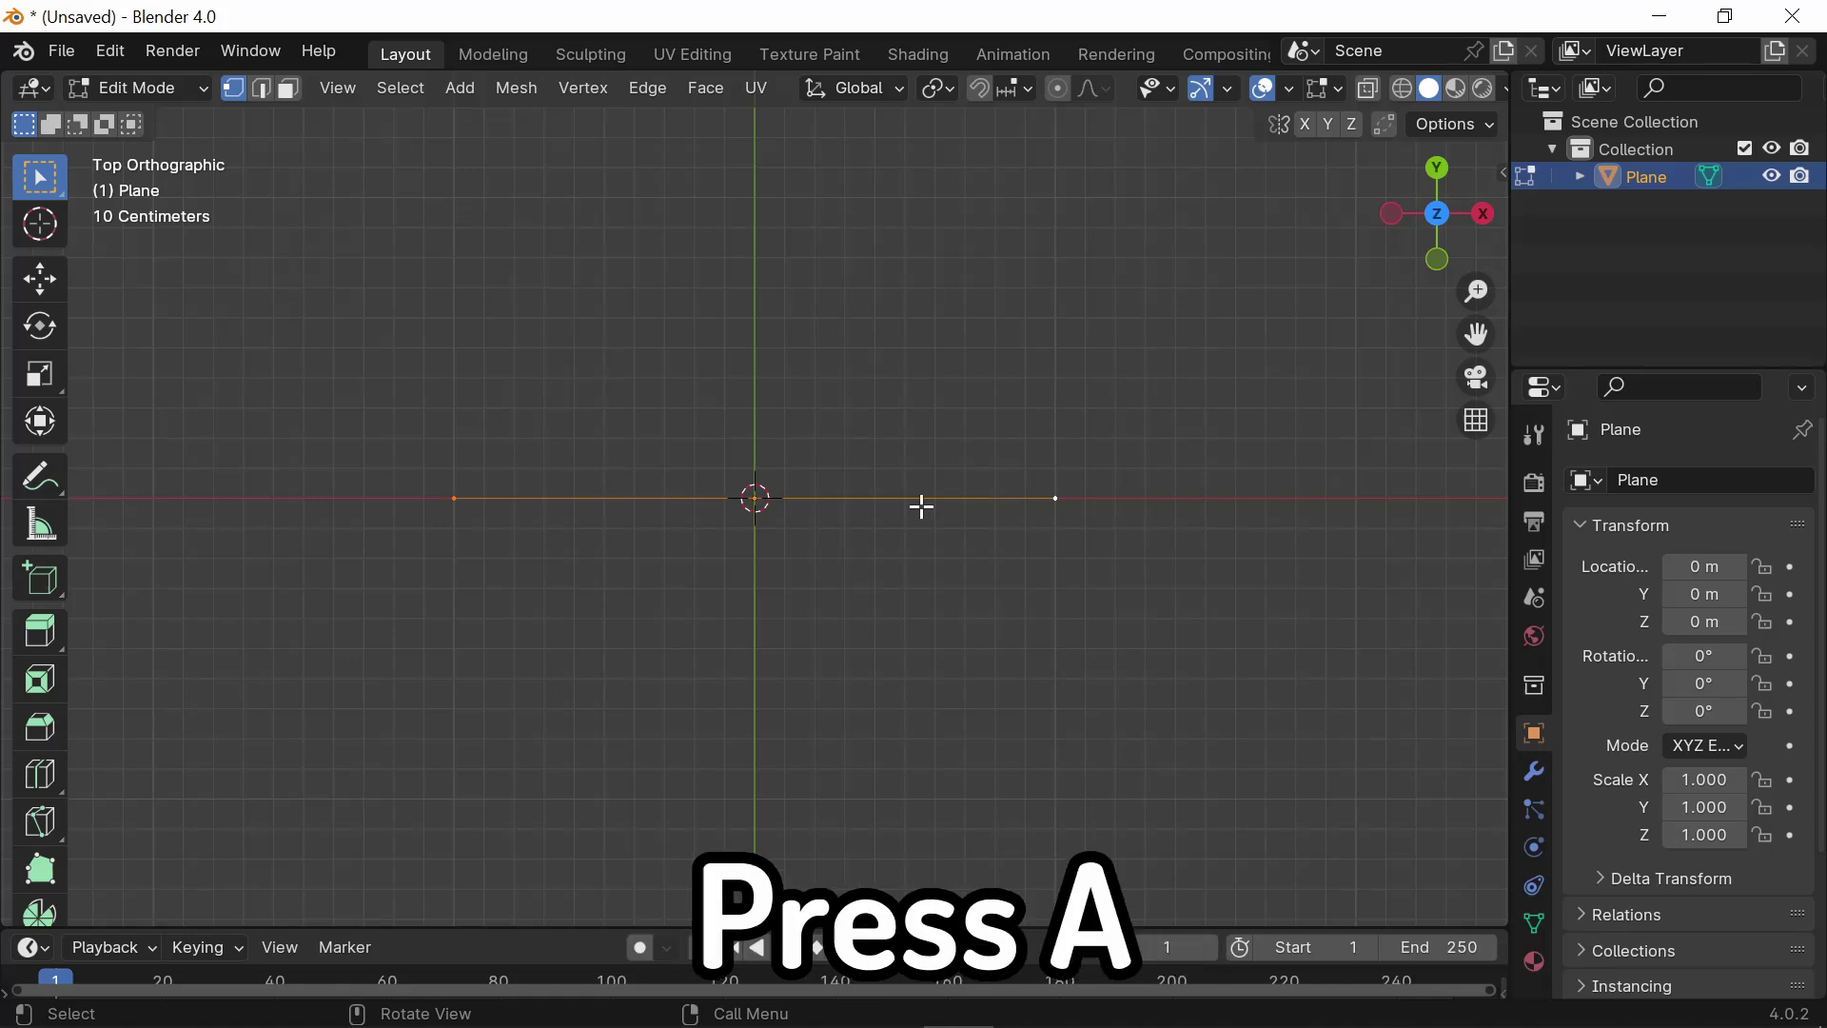
key(s)
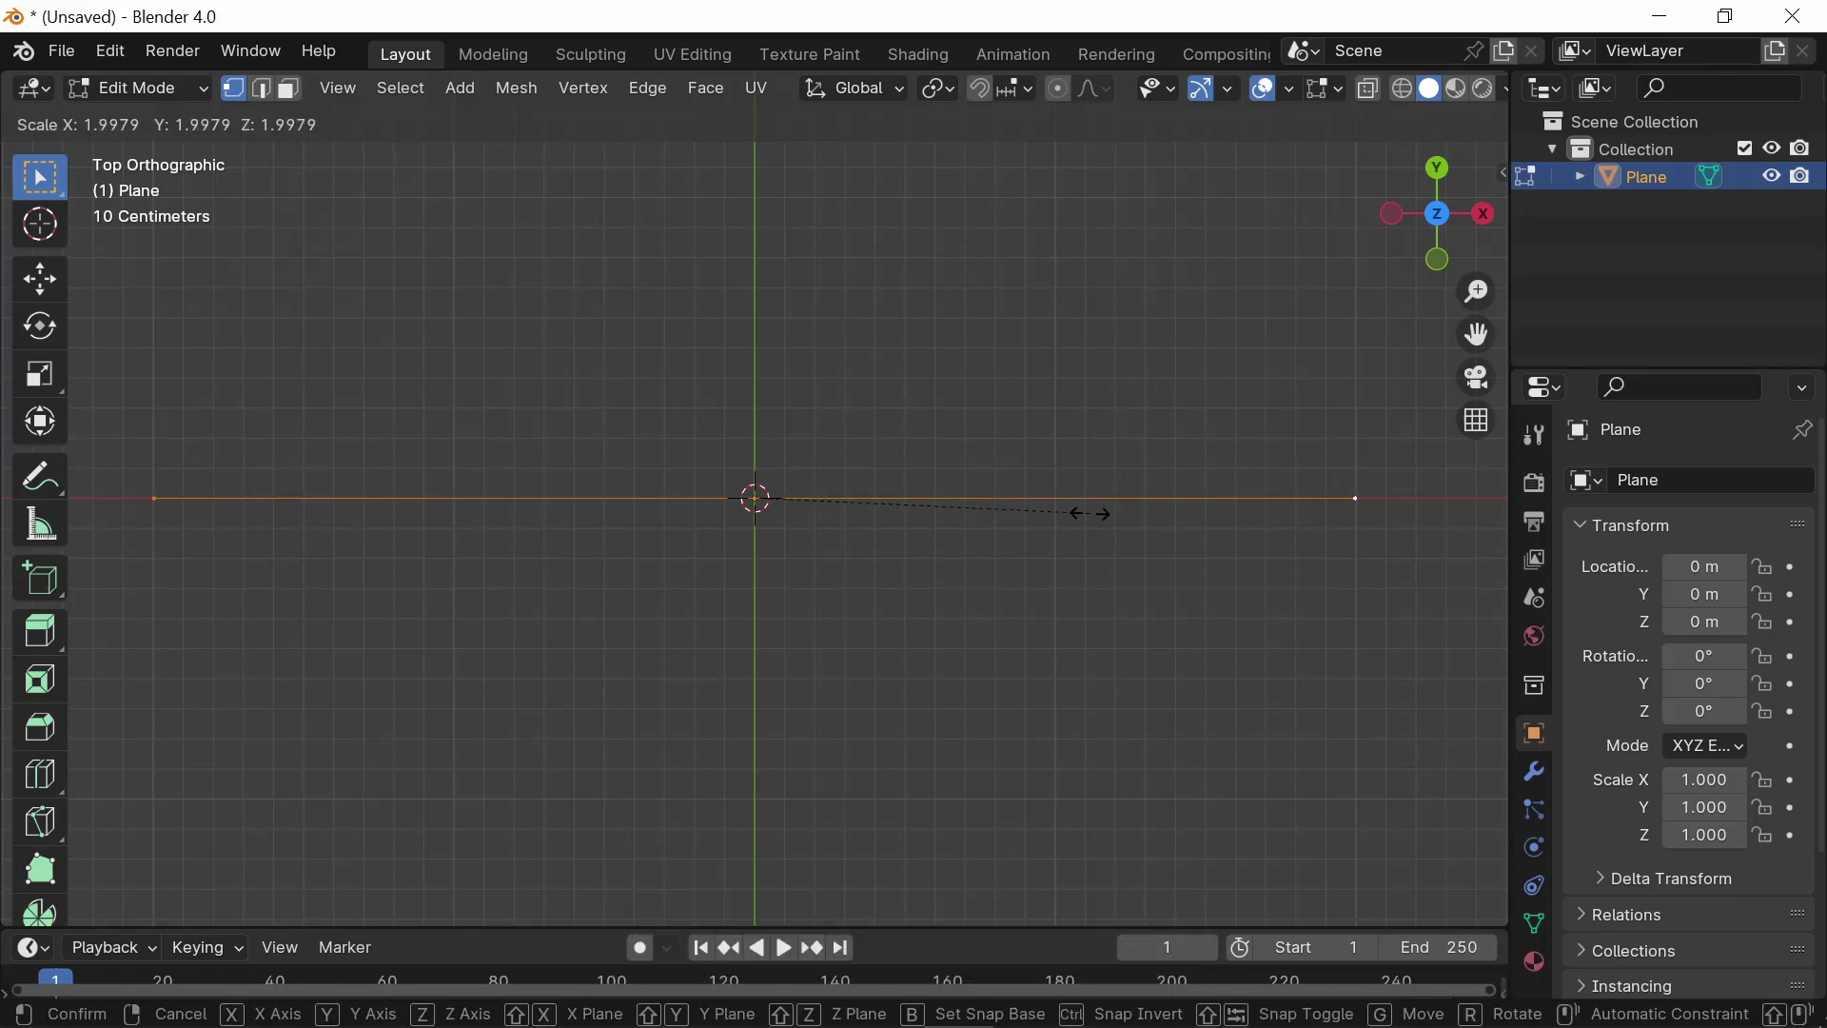
click(1081, 513)
Step: Subdivide the edge with 7 cuts
key(ctrl+v)
click(775, 390)
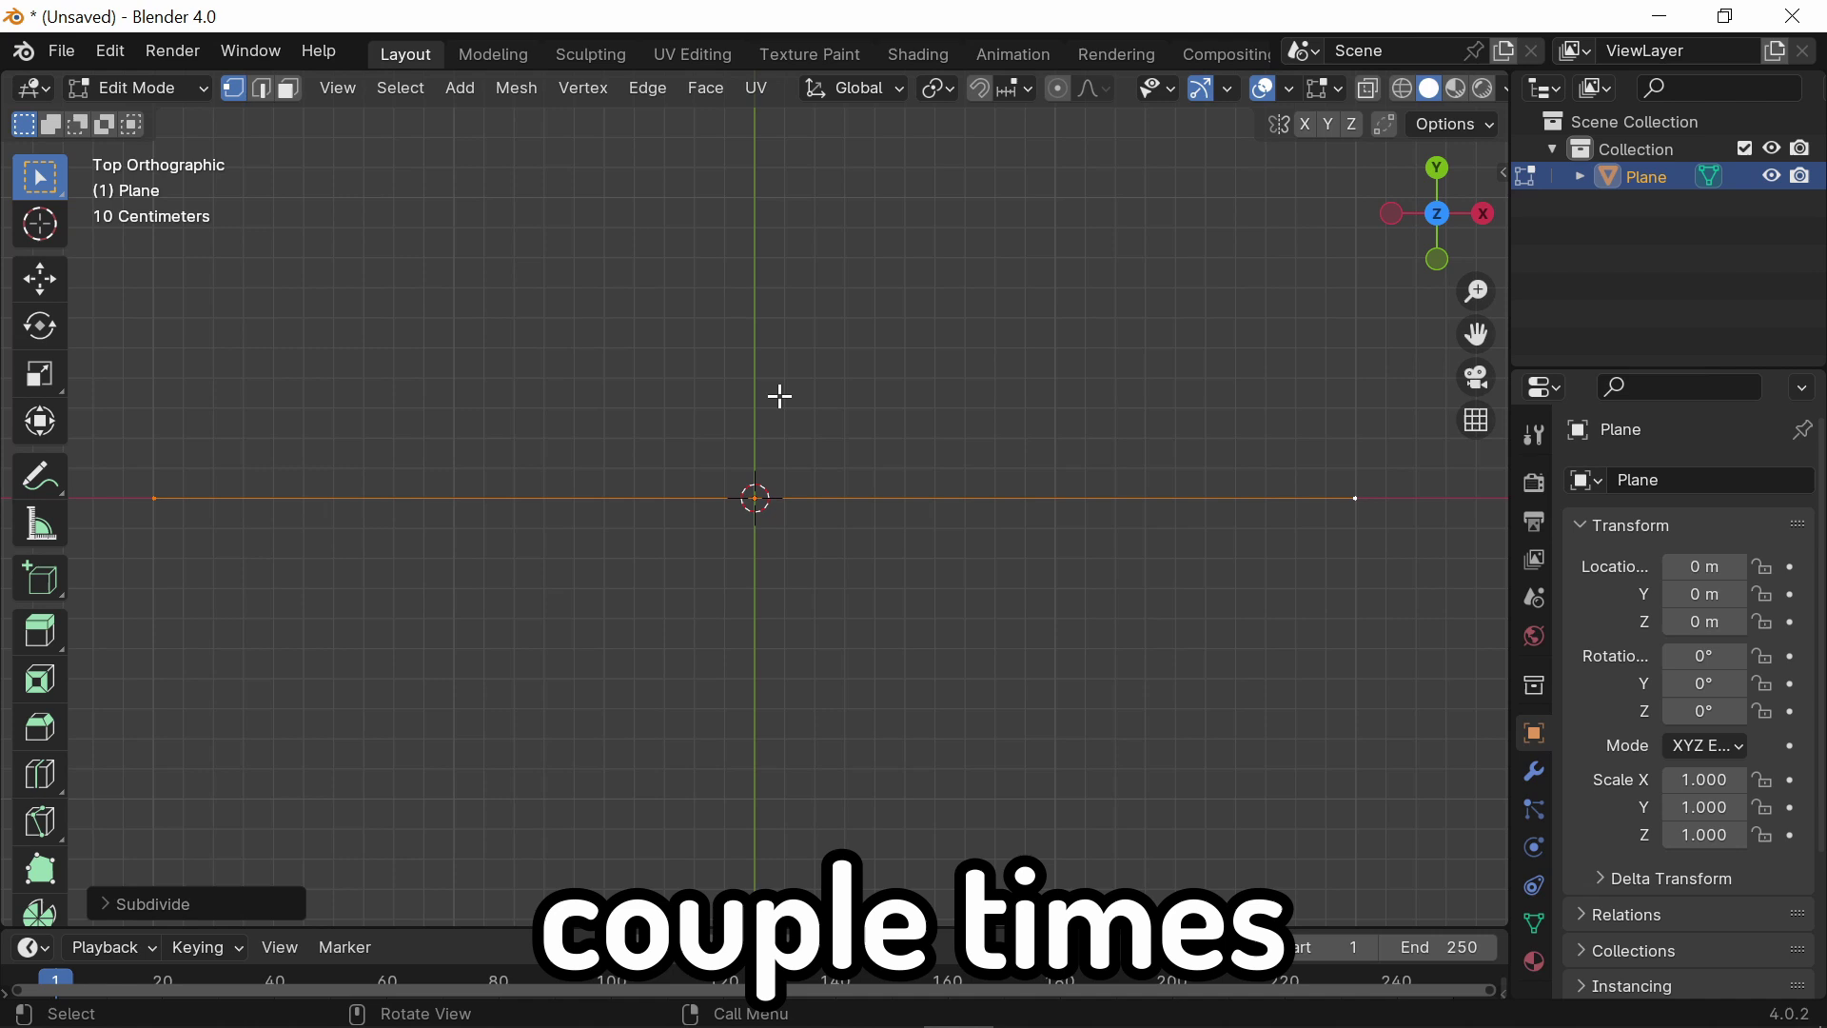
click(181, 904)
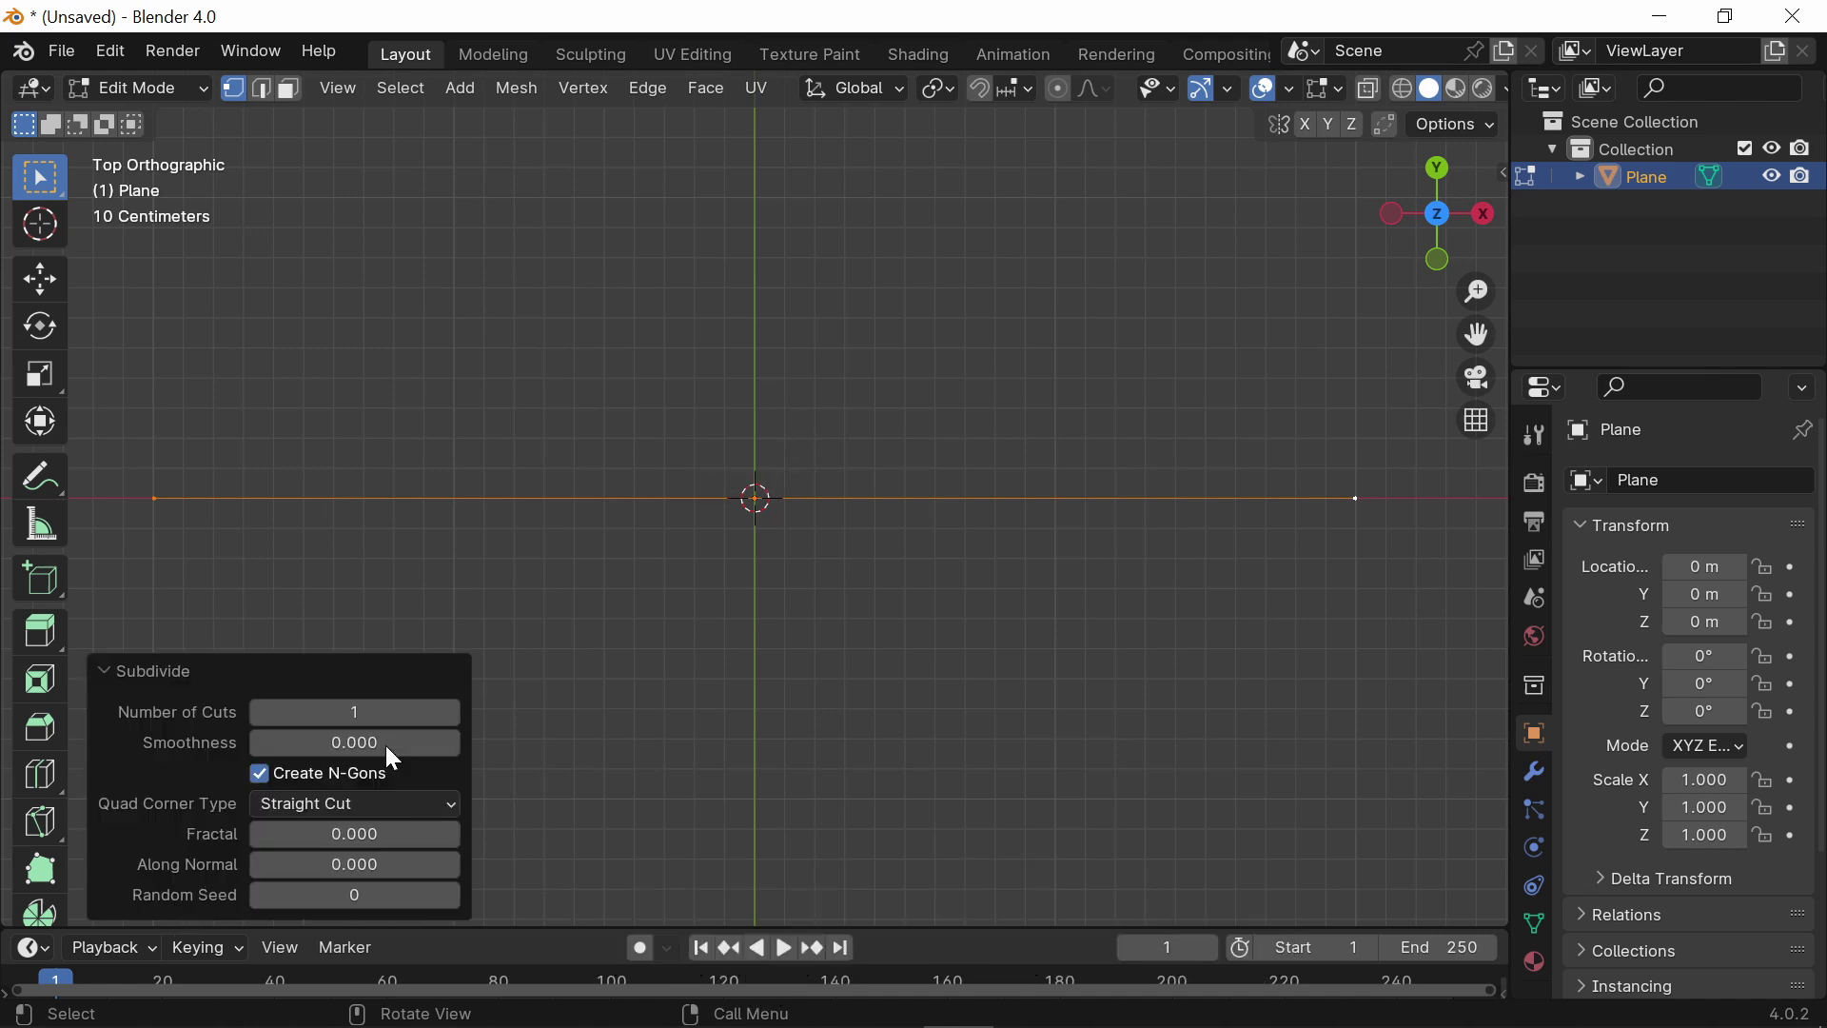
click(451, 713)
click(451, 713)
click(451, 713)
click(451, 713)
click(451, 713)
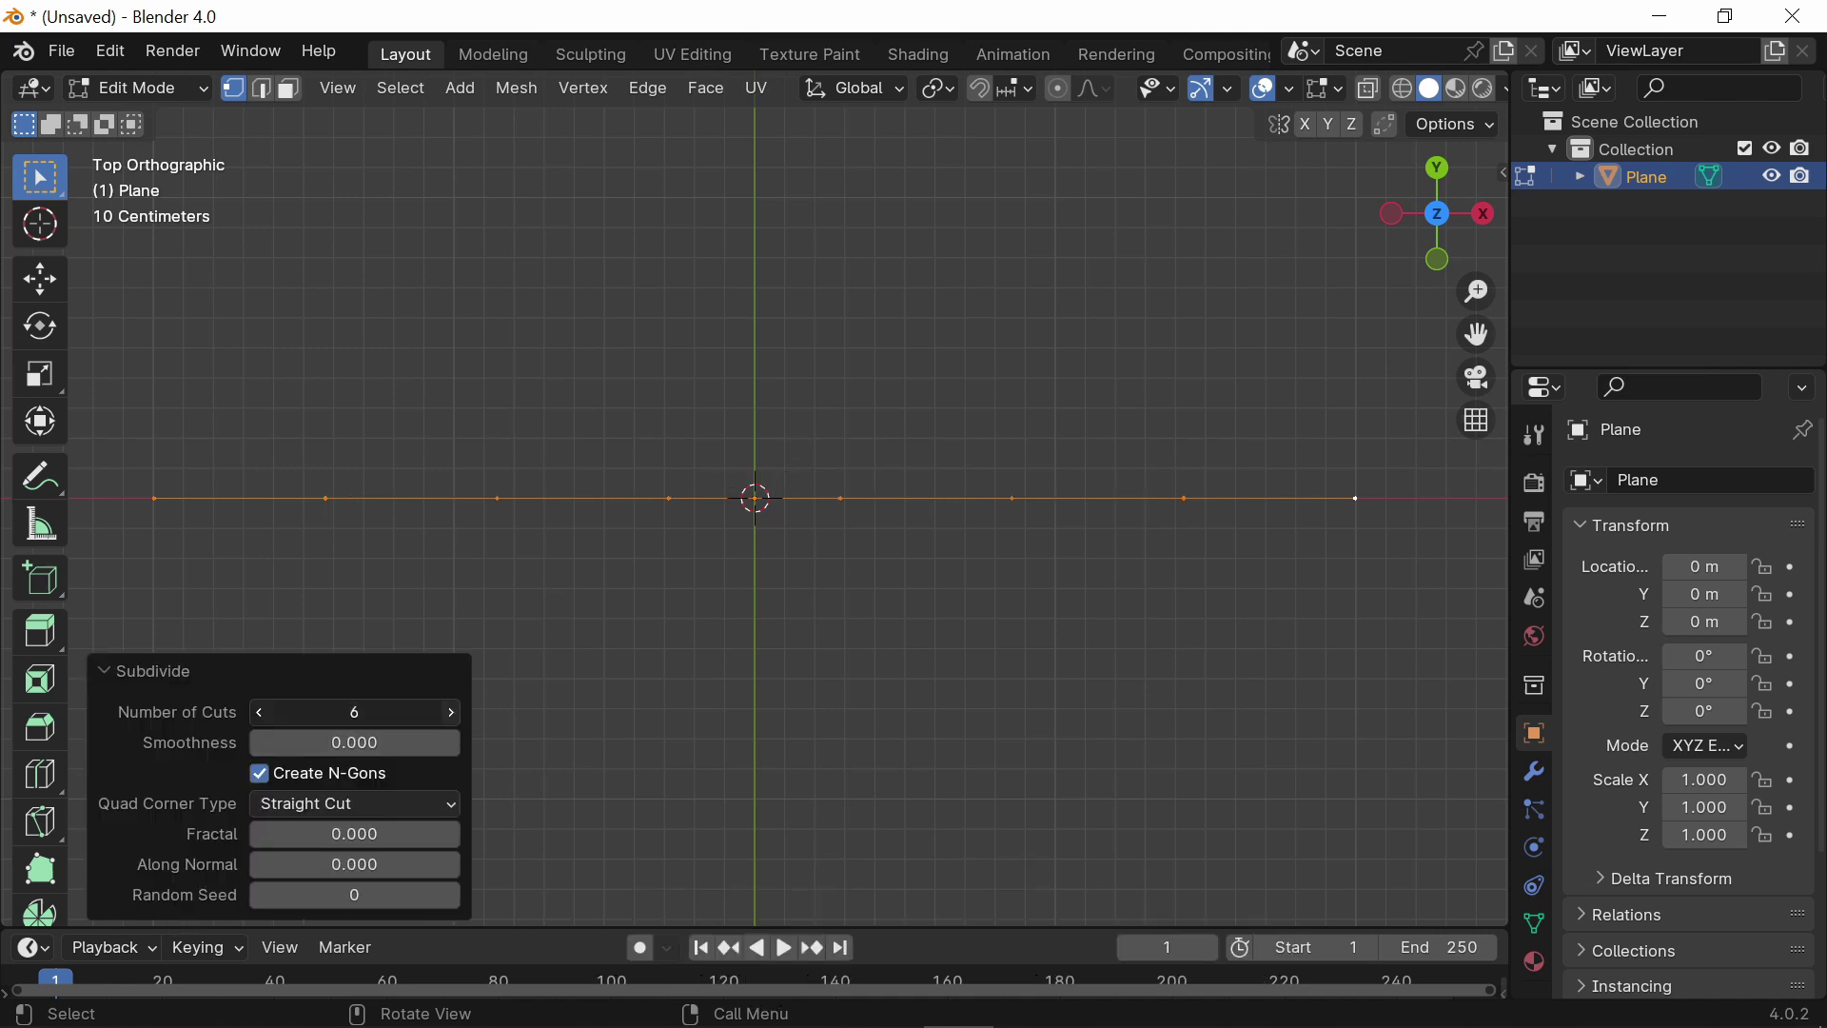
click(451, 713)
click(871, 667)
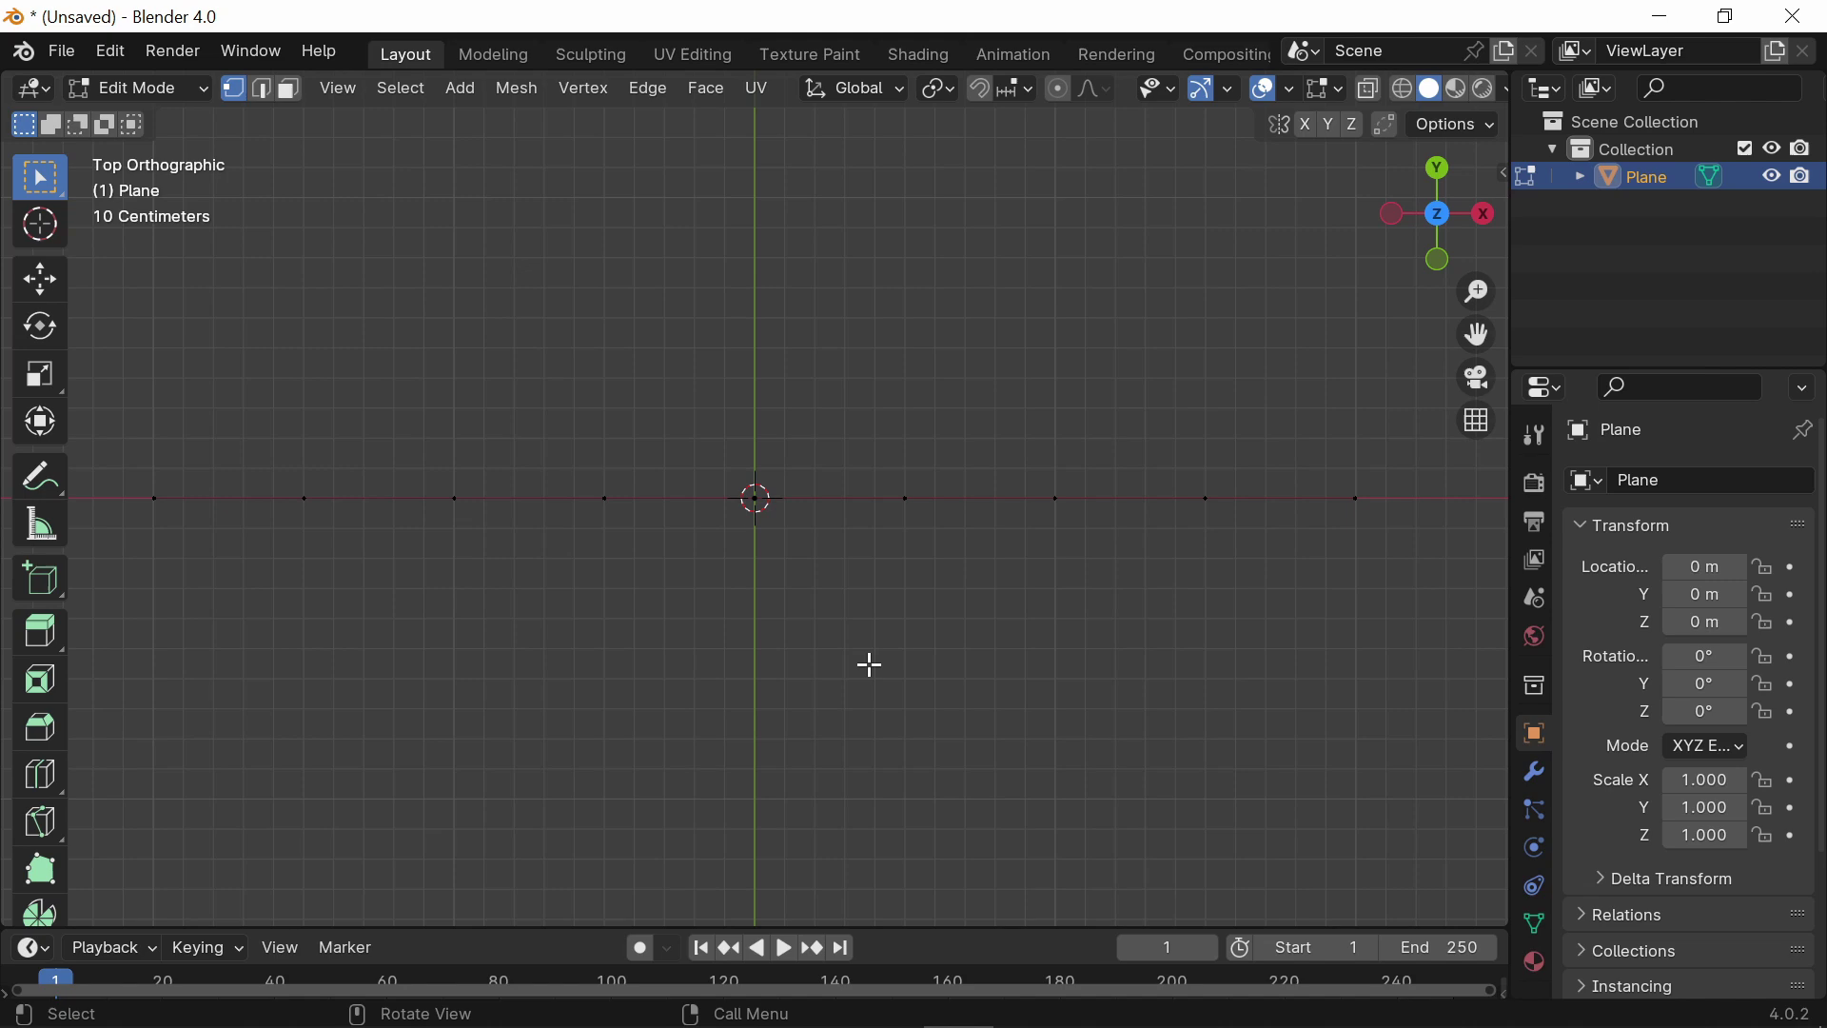
Step: Subdivide all segments of the line again with 3 cuts and return to Object Mode
key(a)
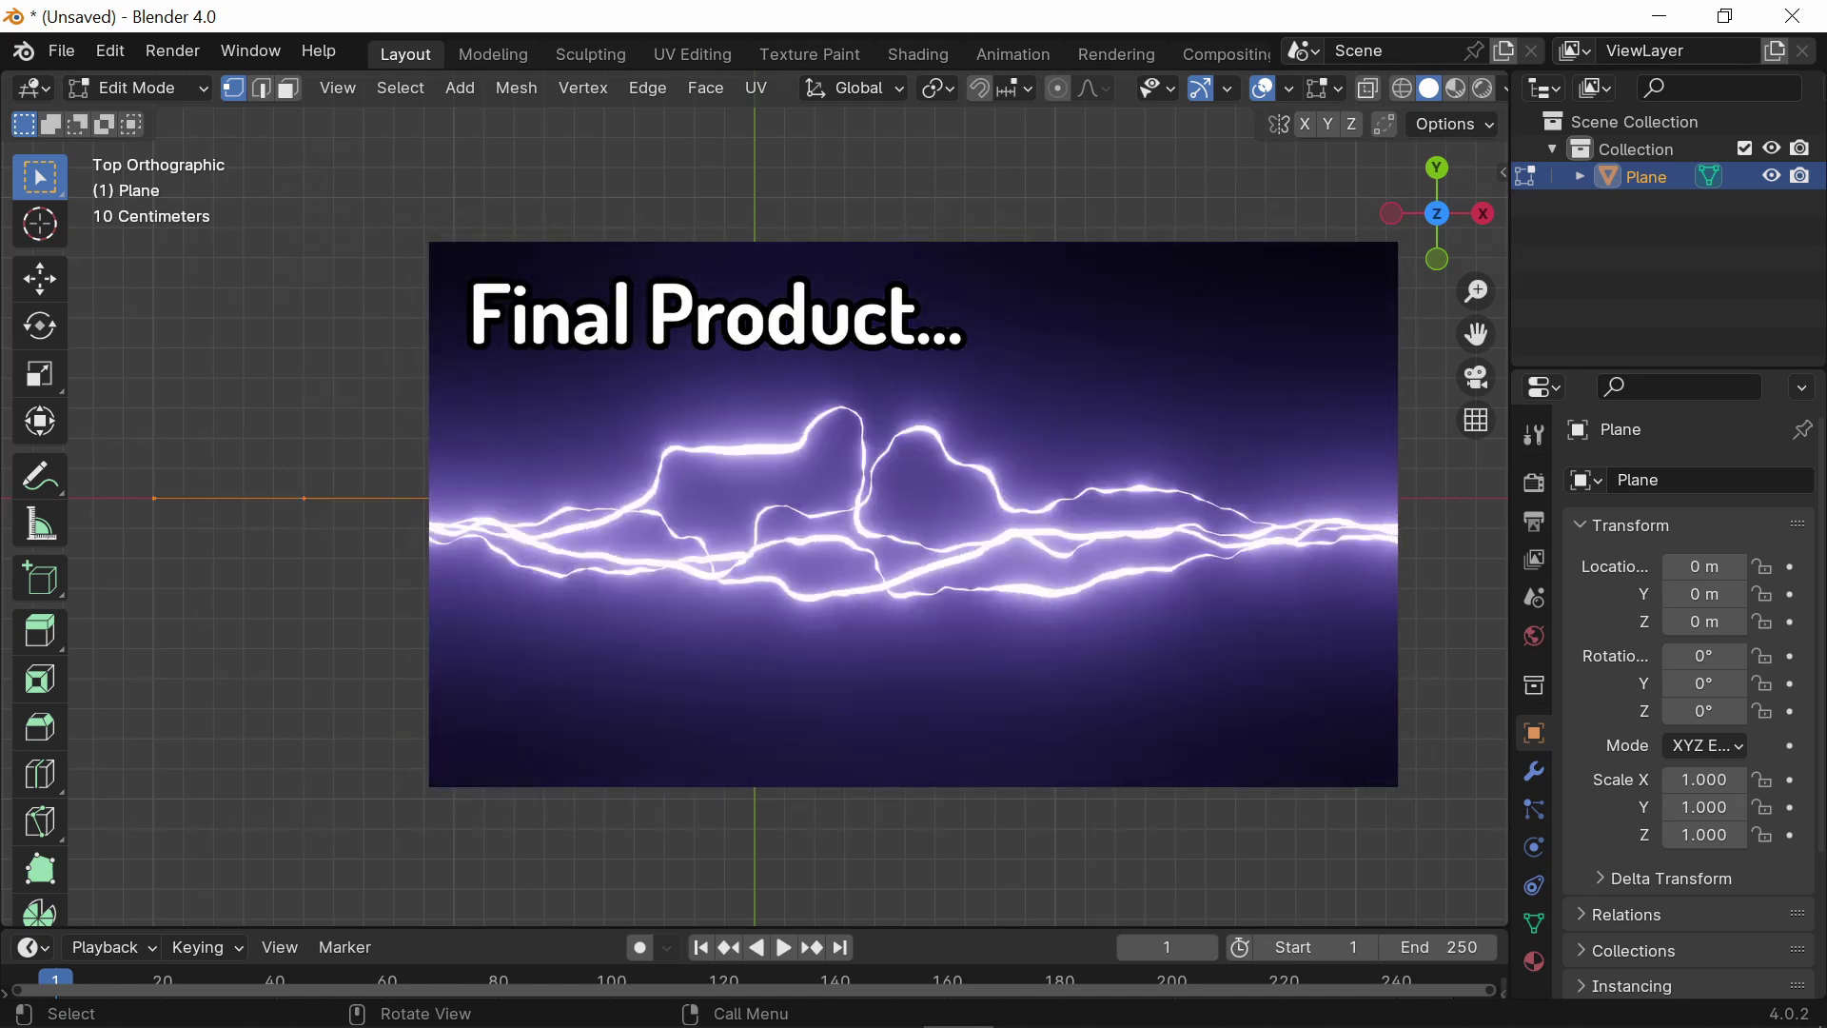
key(ctrl+v)
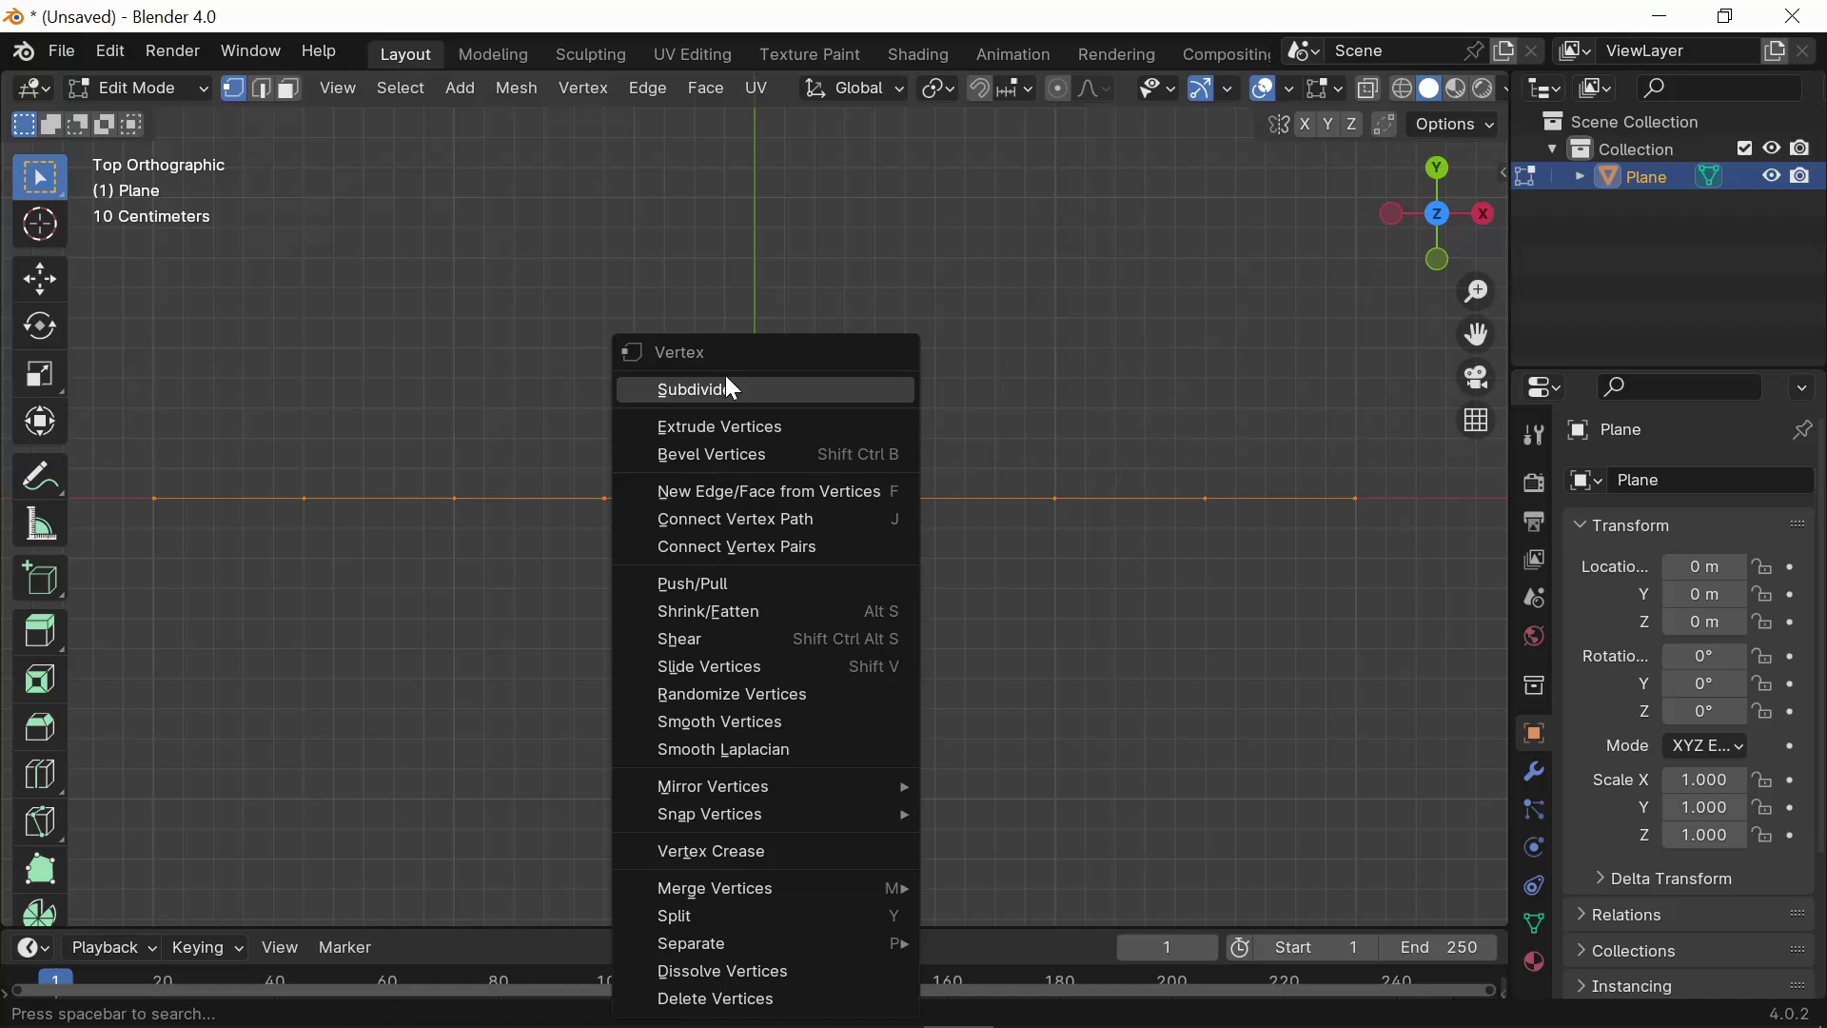
click(730, 388)
click(451, 711)
click(451, 712)
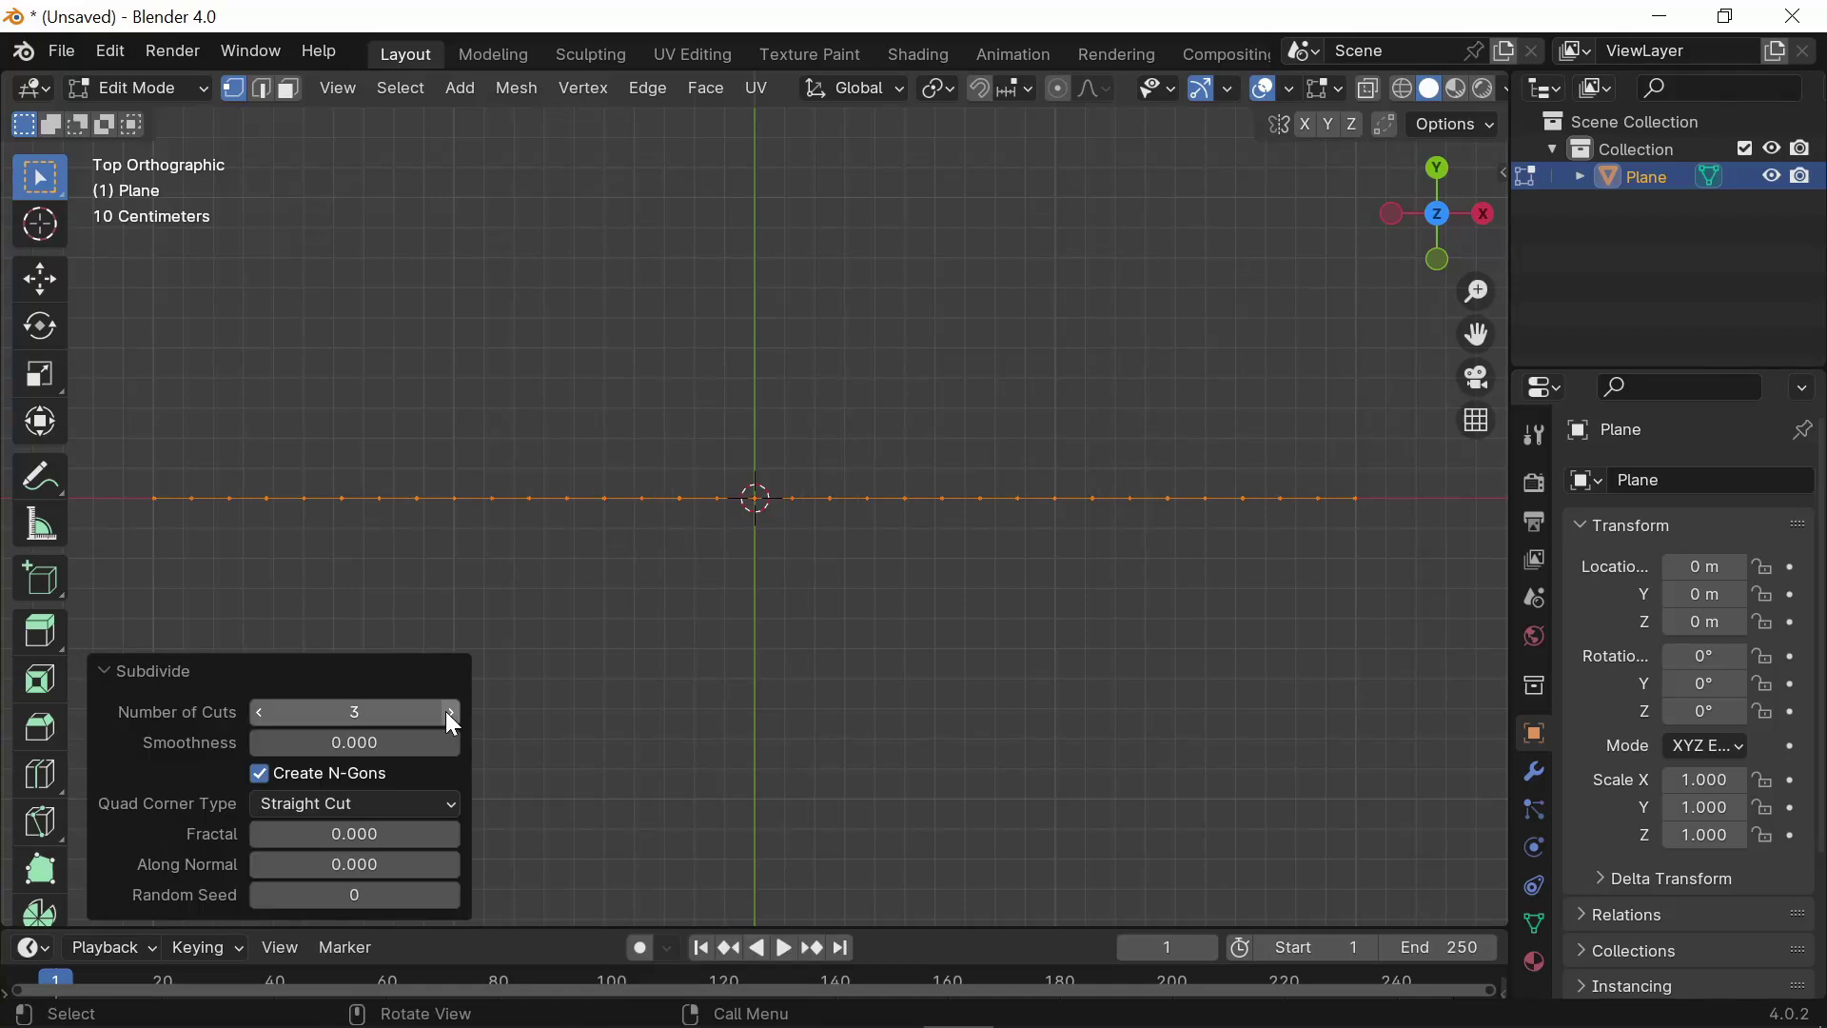
click(1037, 681)
key(Tab)
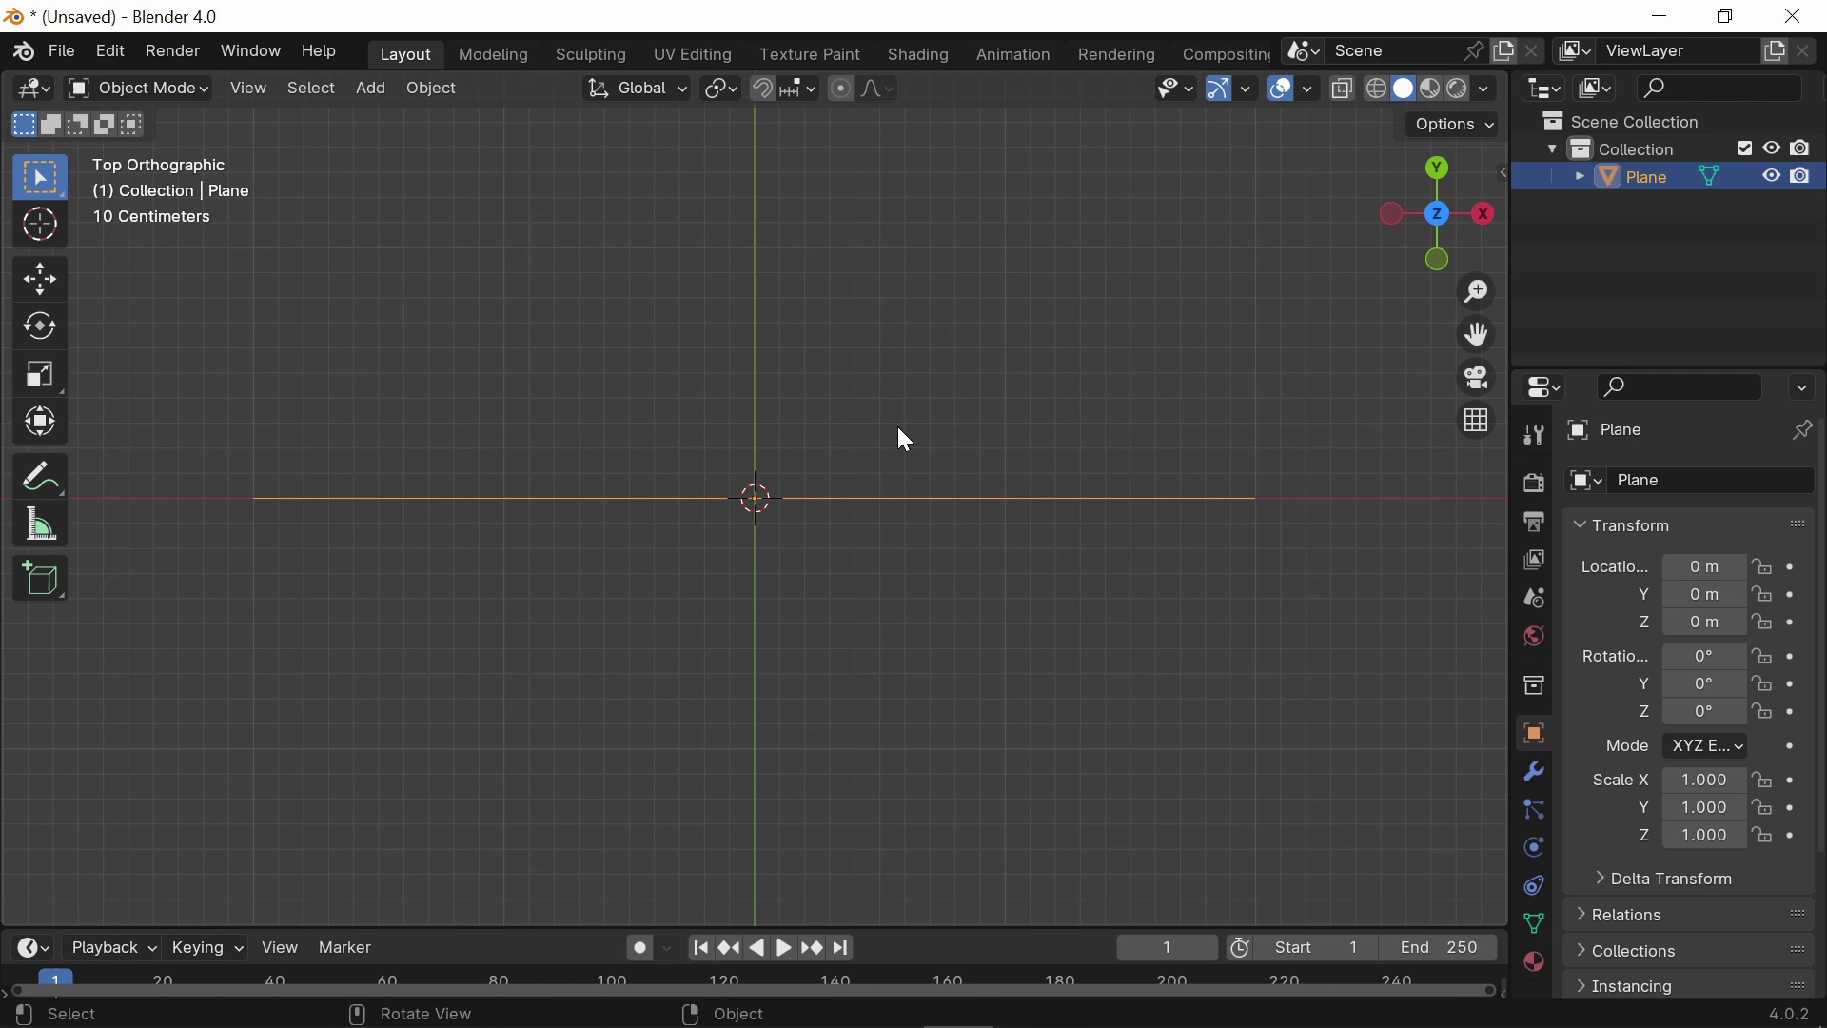
Step: Extrude all vertices of the line slightly into a thin strip and return to Object Mode
key(Tab)
key(a)
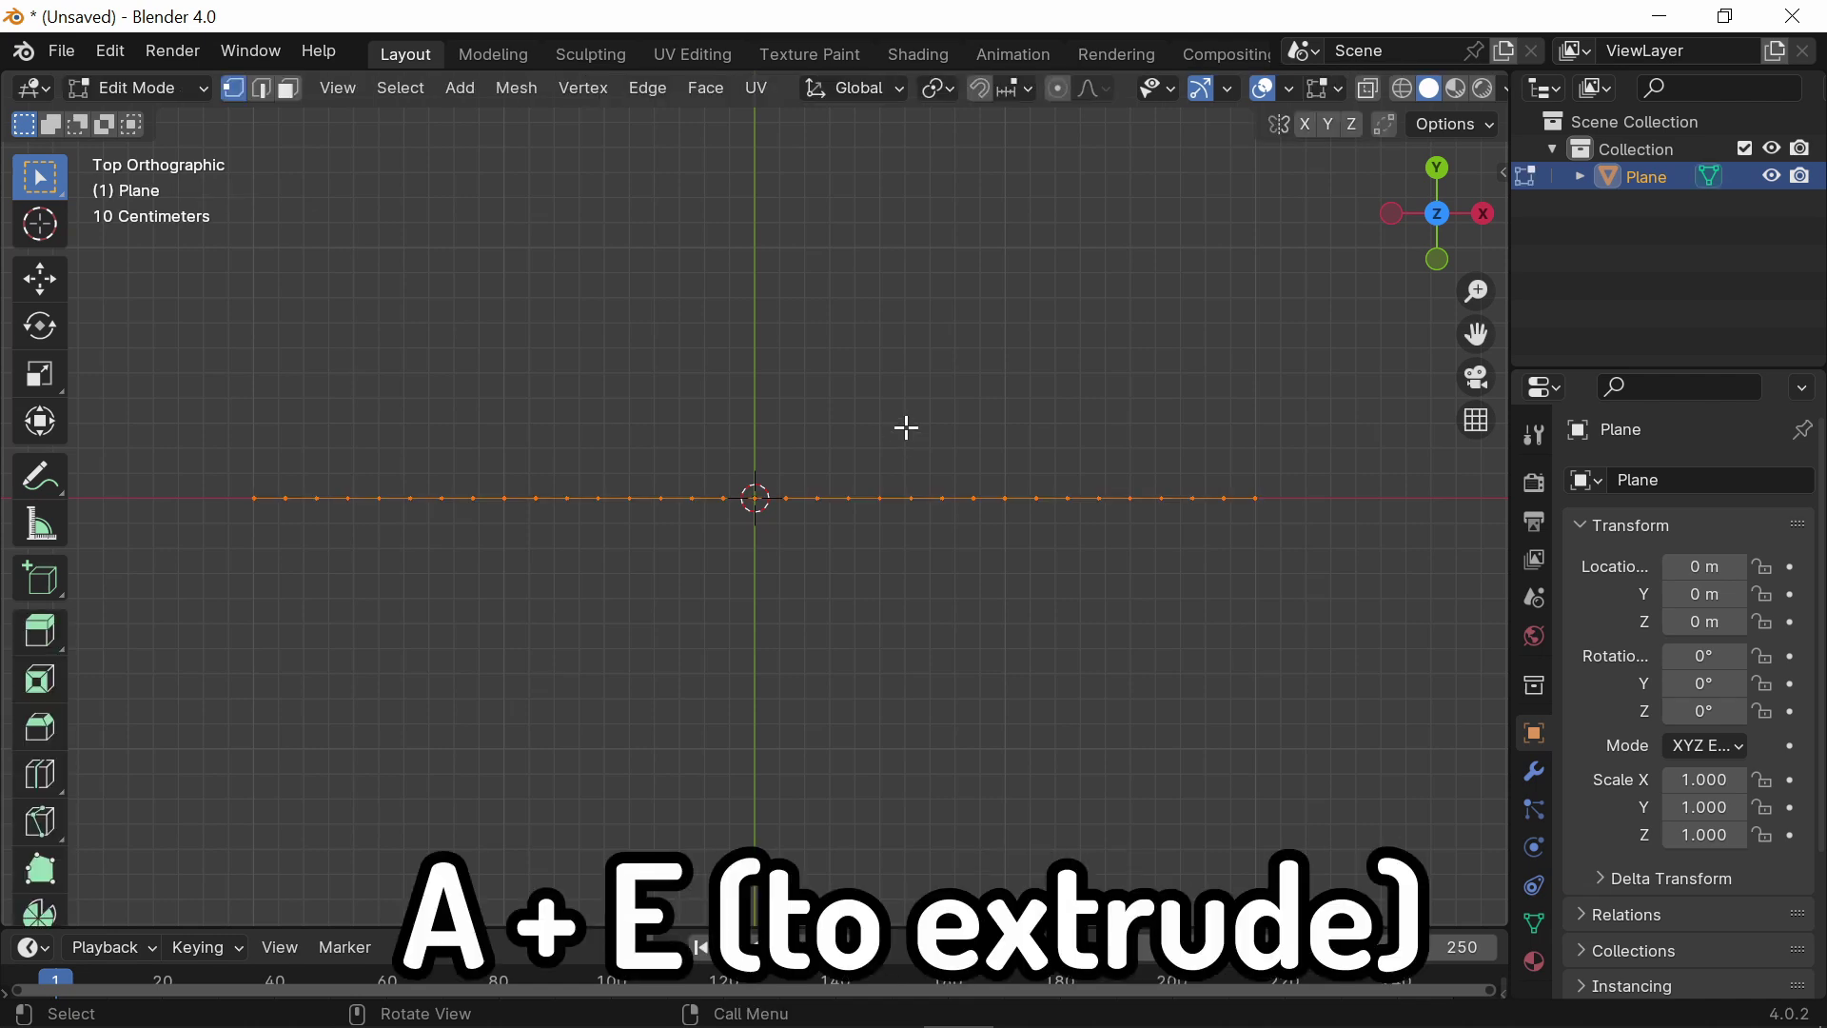
key(e)
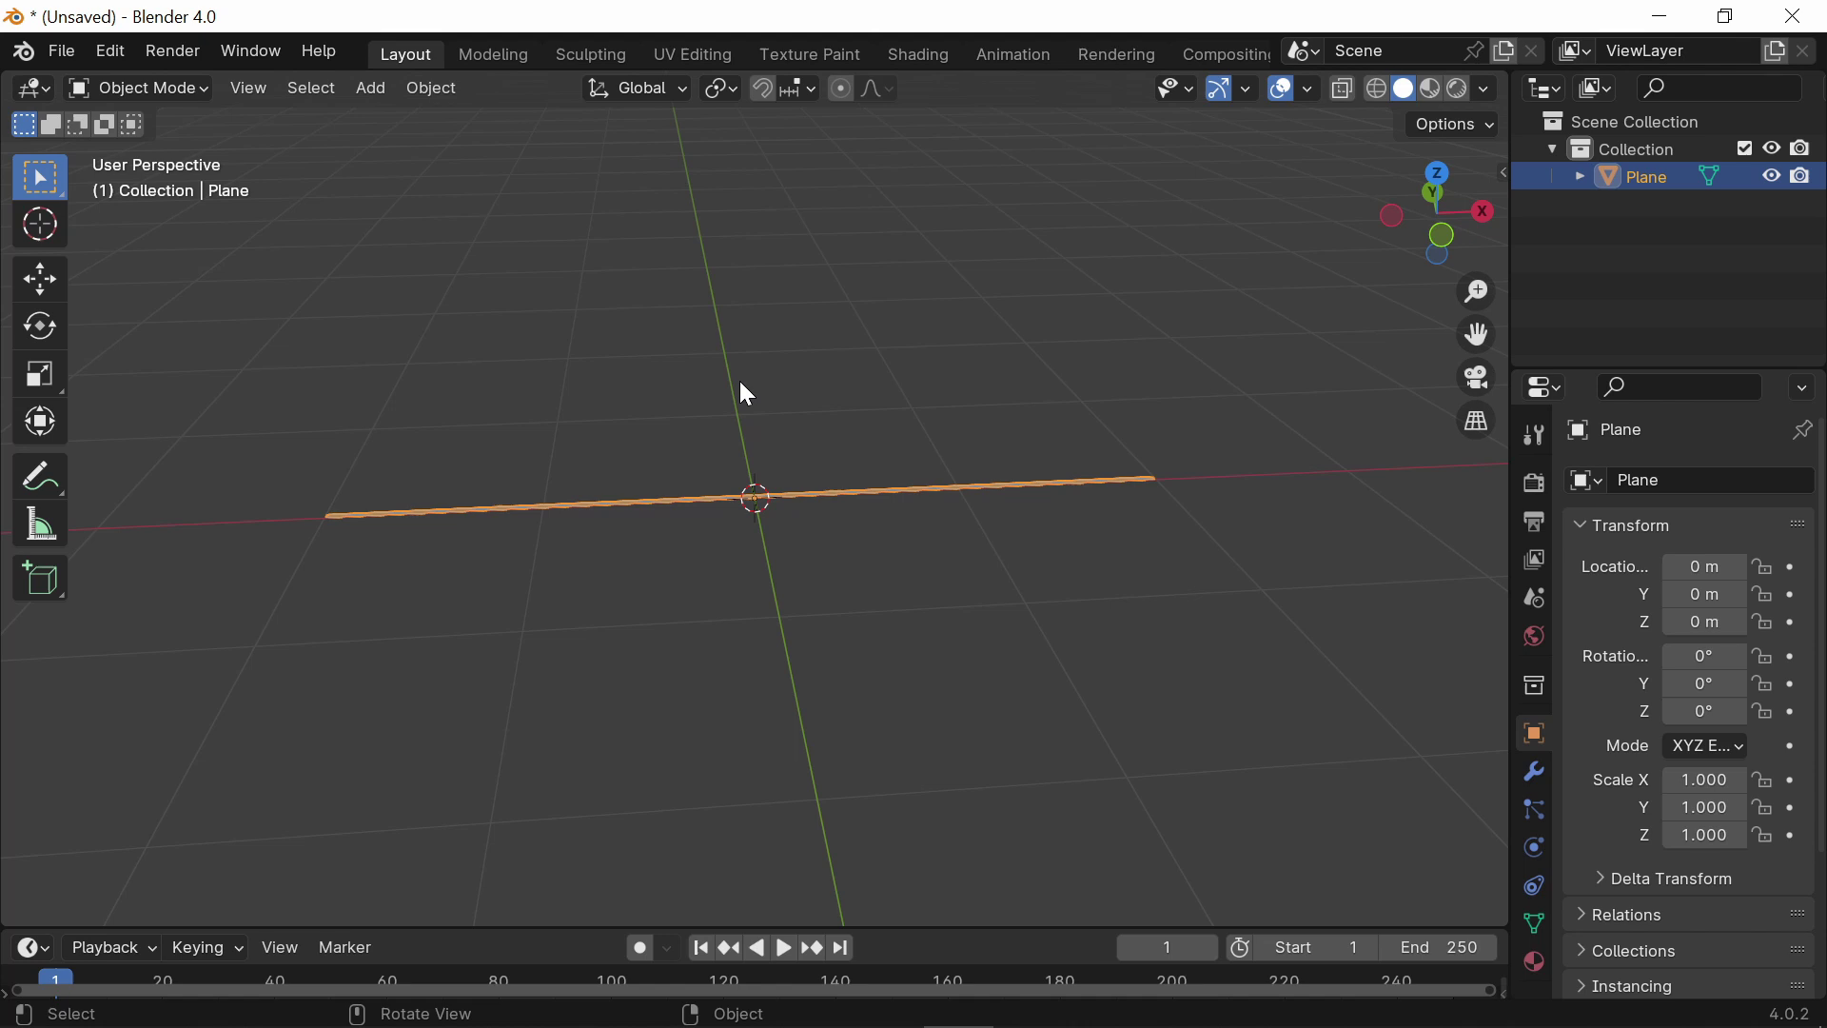
Step: Add a Plain Axes empty and move it about 2.9 m along X, beyond the end of the strip
click(366, 92)
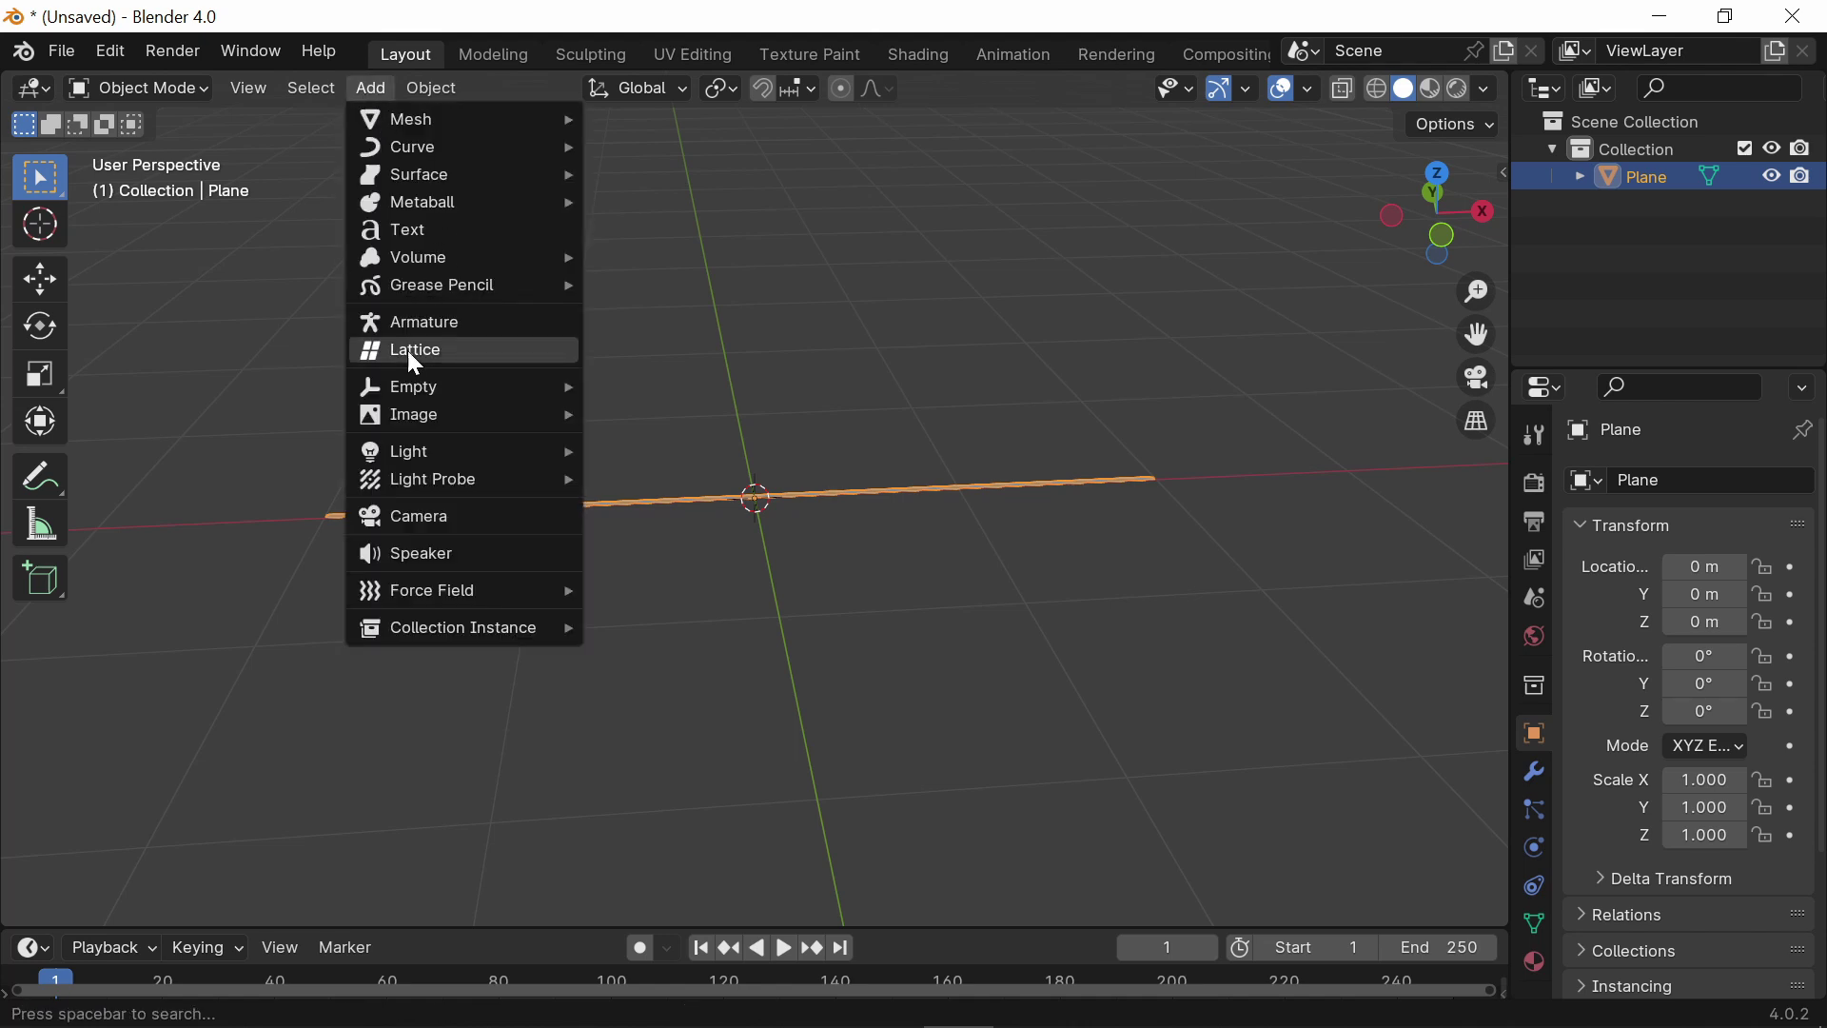
mouse_move(418, 391)
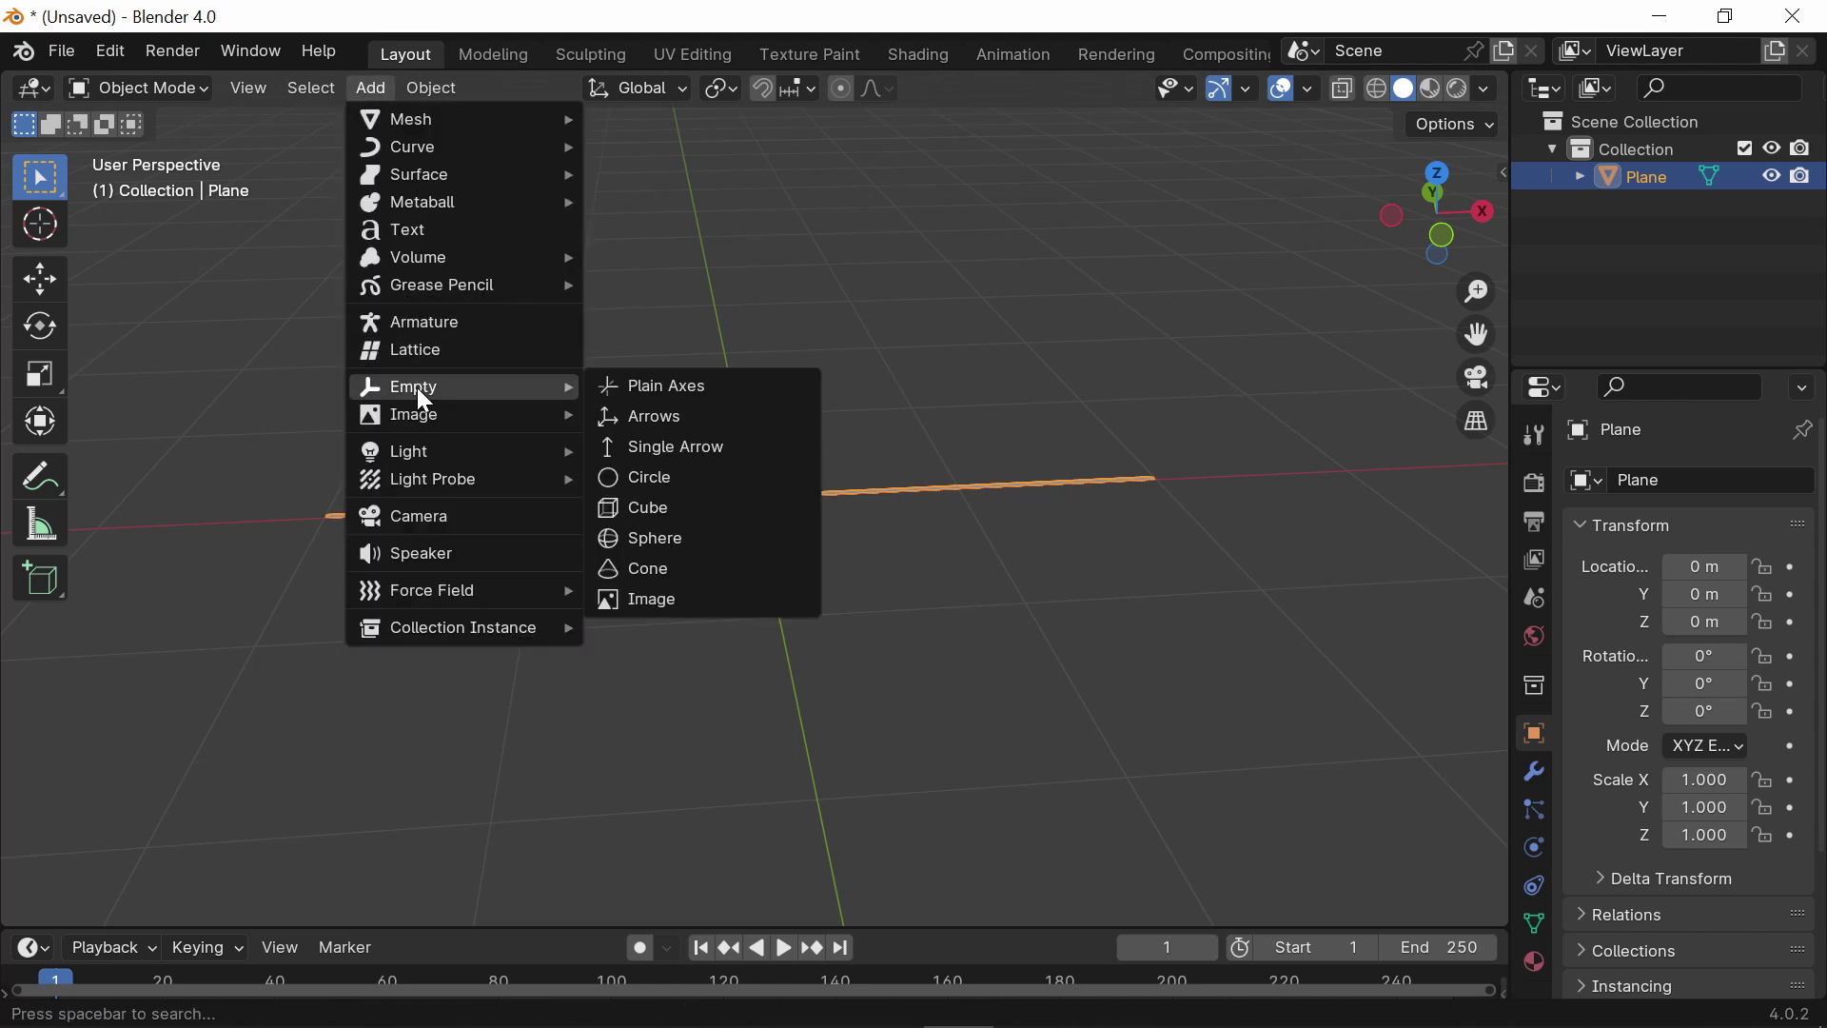
click(702, 404)
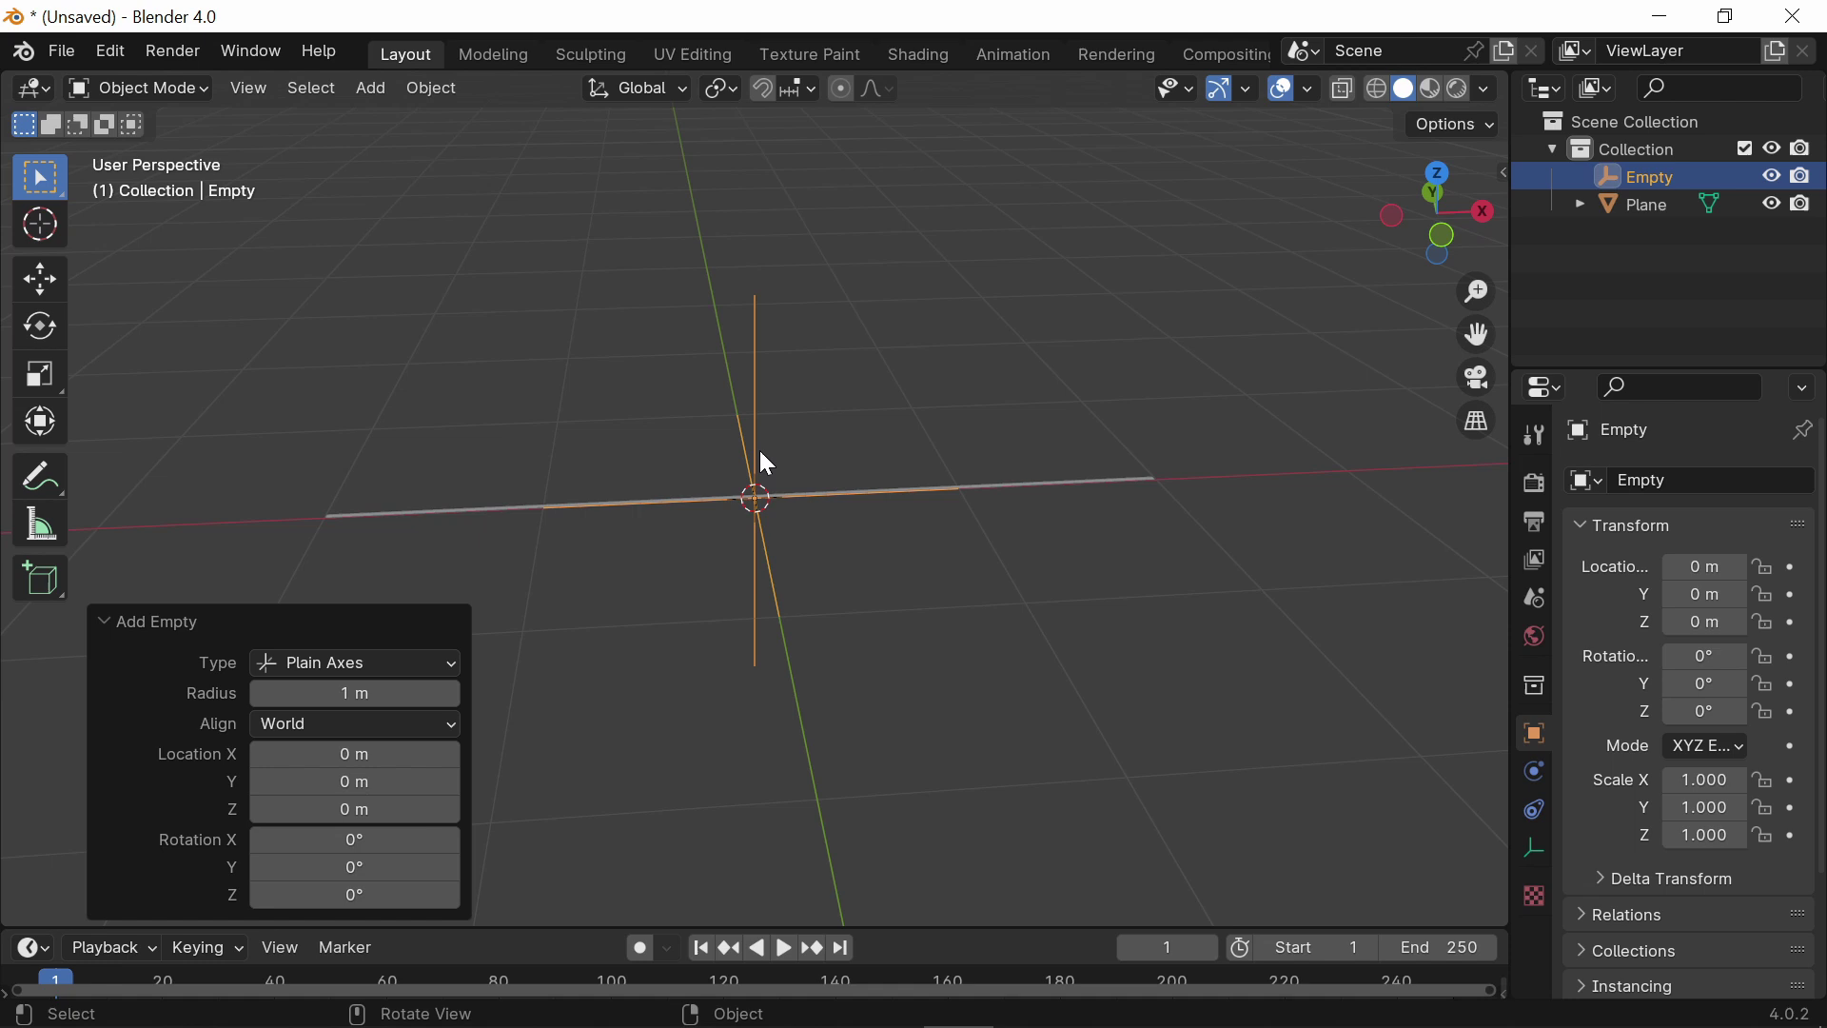
key(g)
key(x)
click(1265, 443)
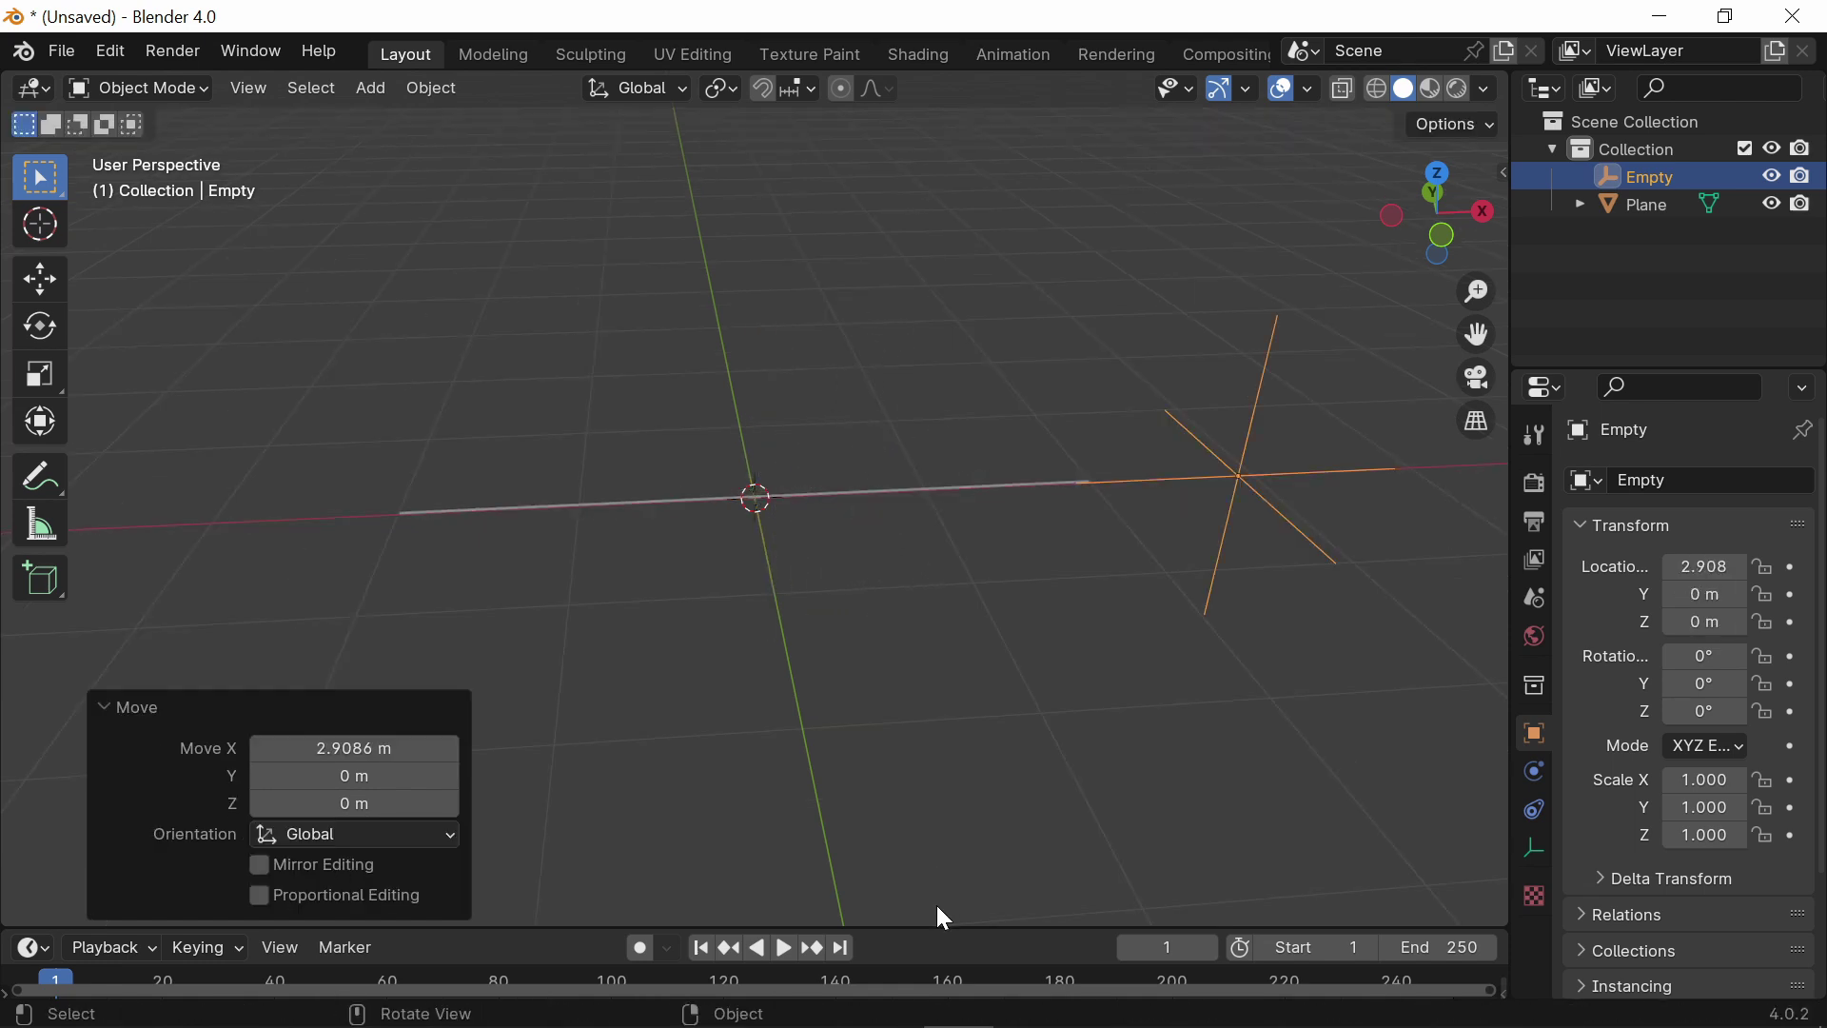
Step: Enlarge the timeline area and change it to the Graph Editor
drag(926, 924, 905, 743)
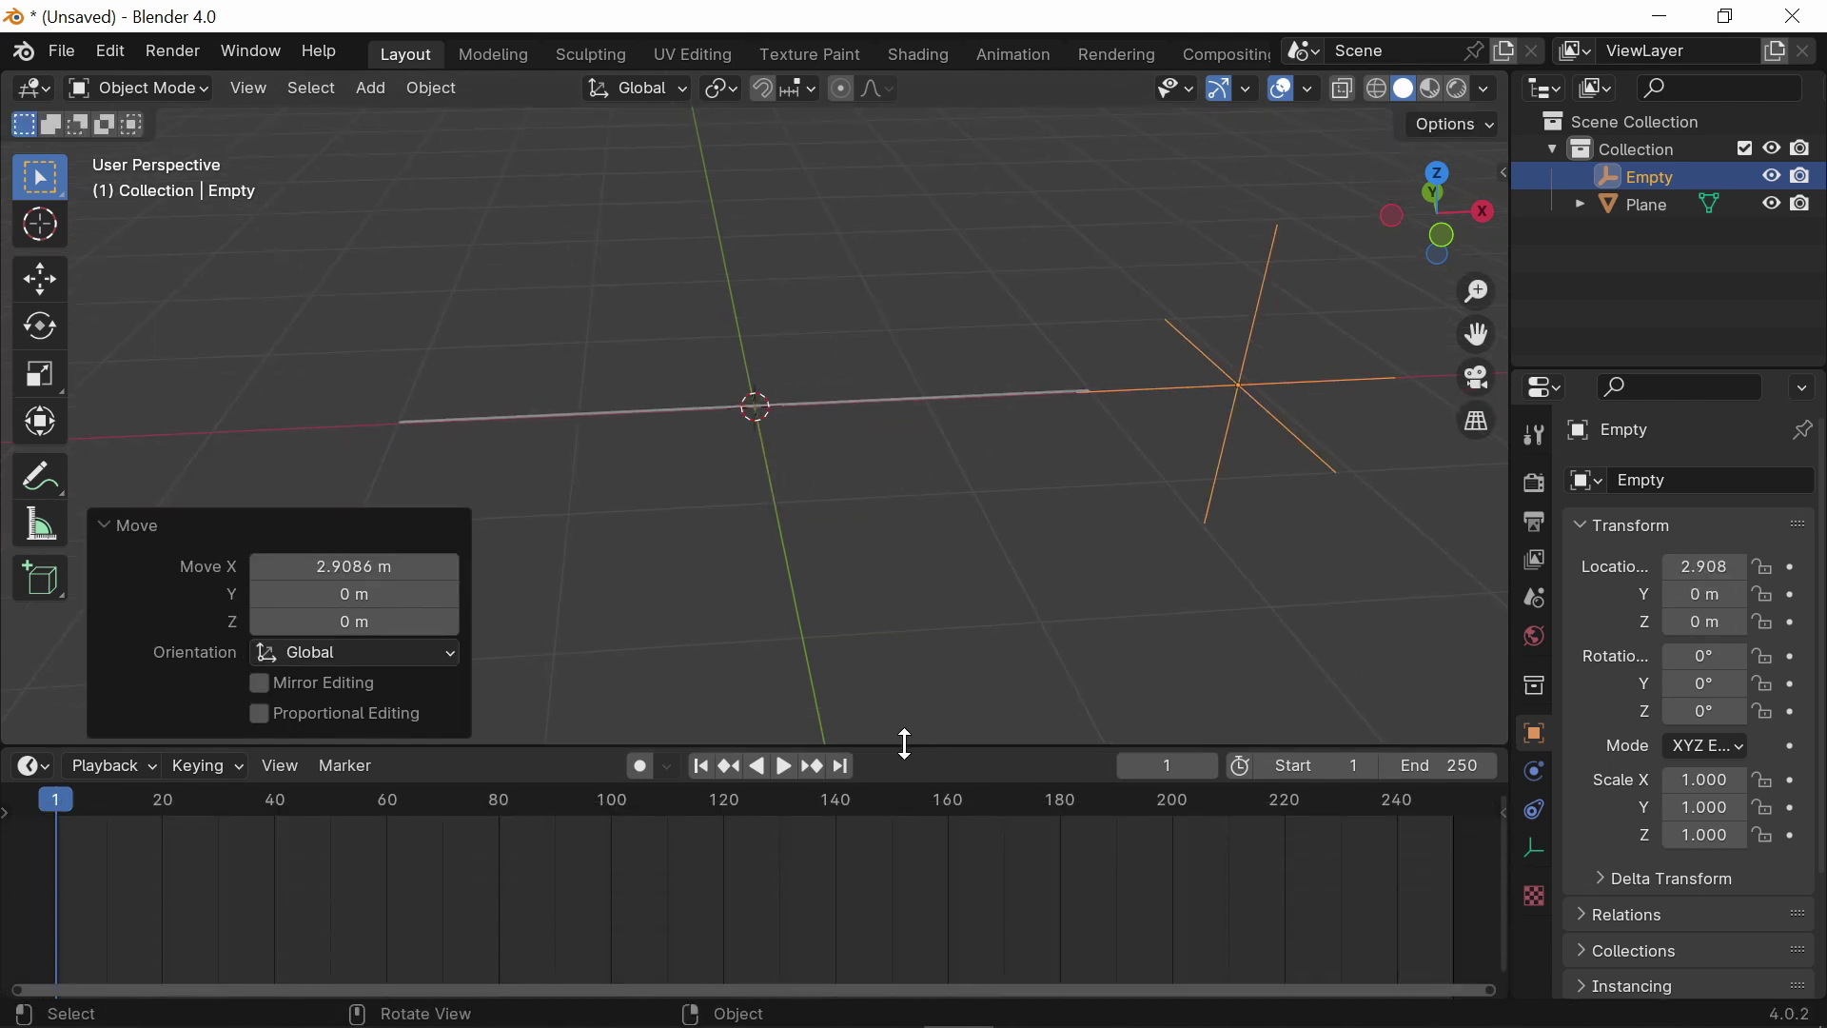
click(32, 765)
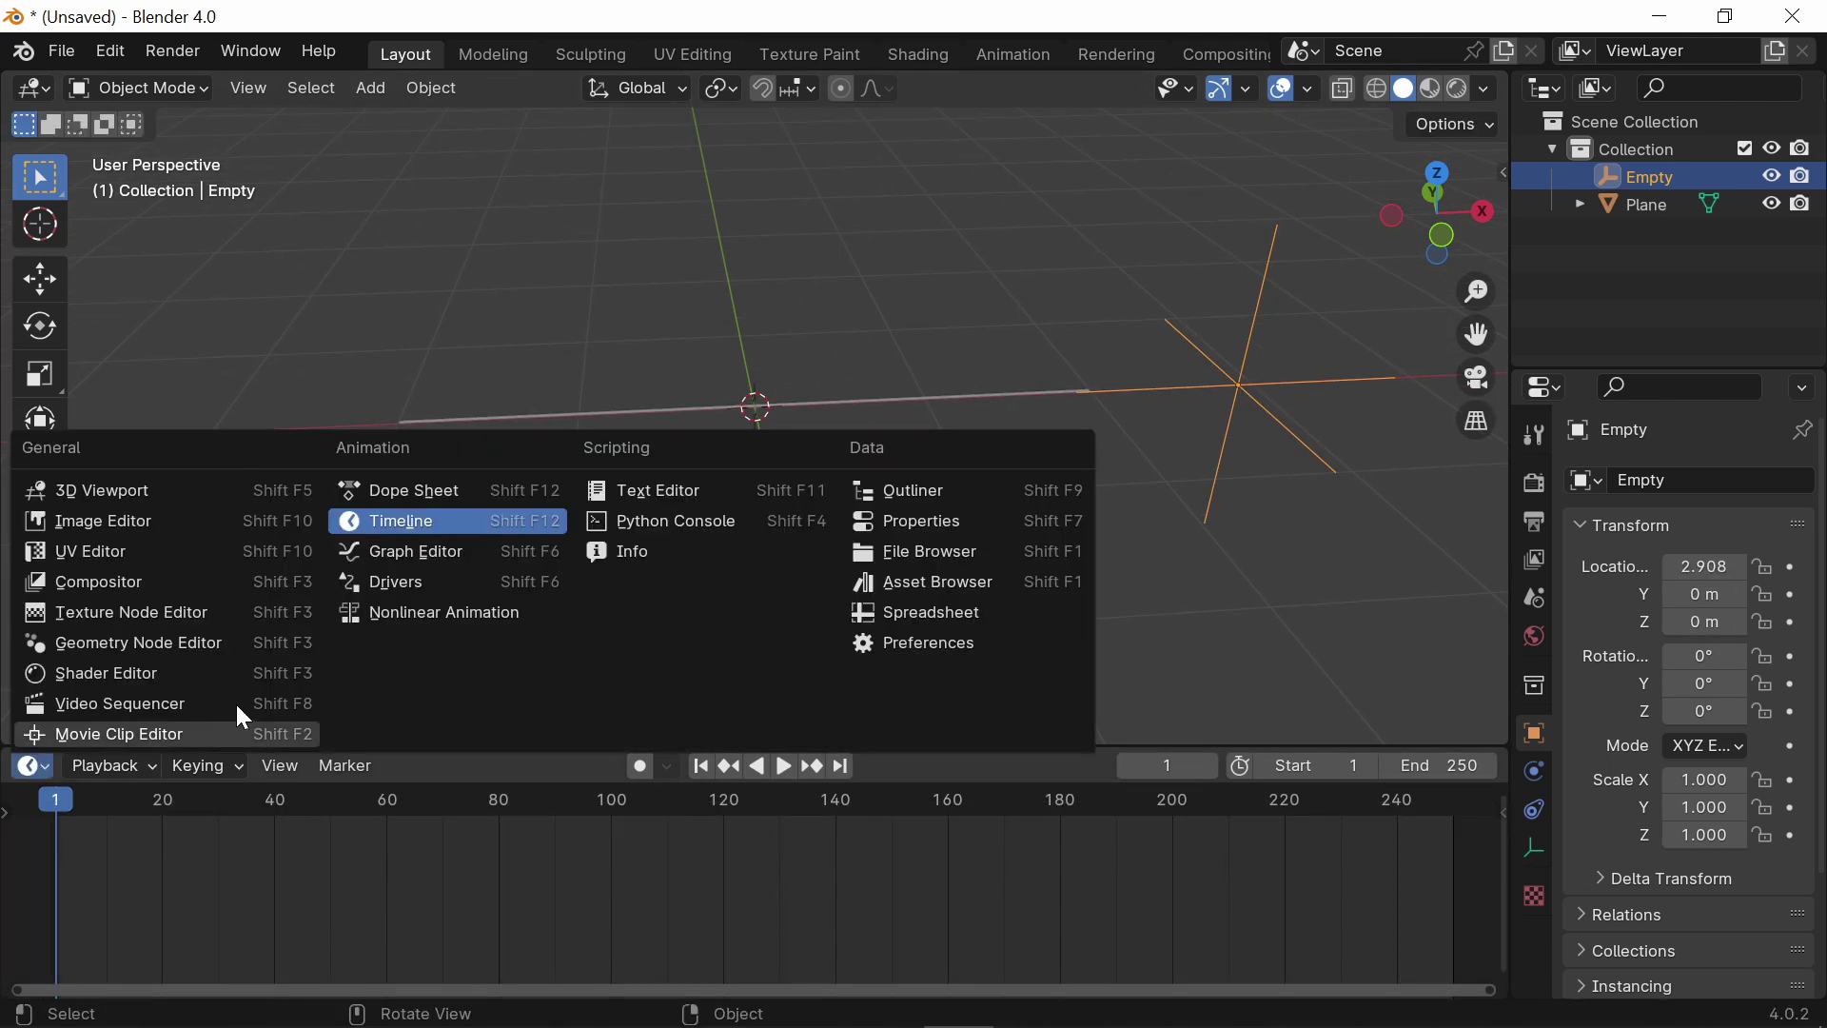
click(468, 559)
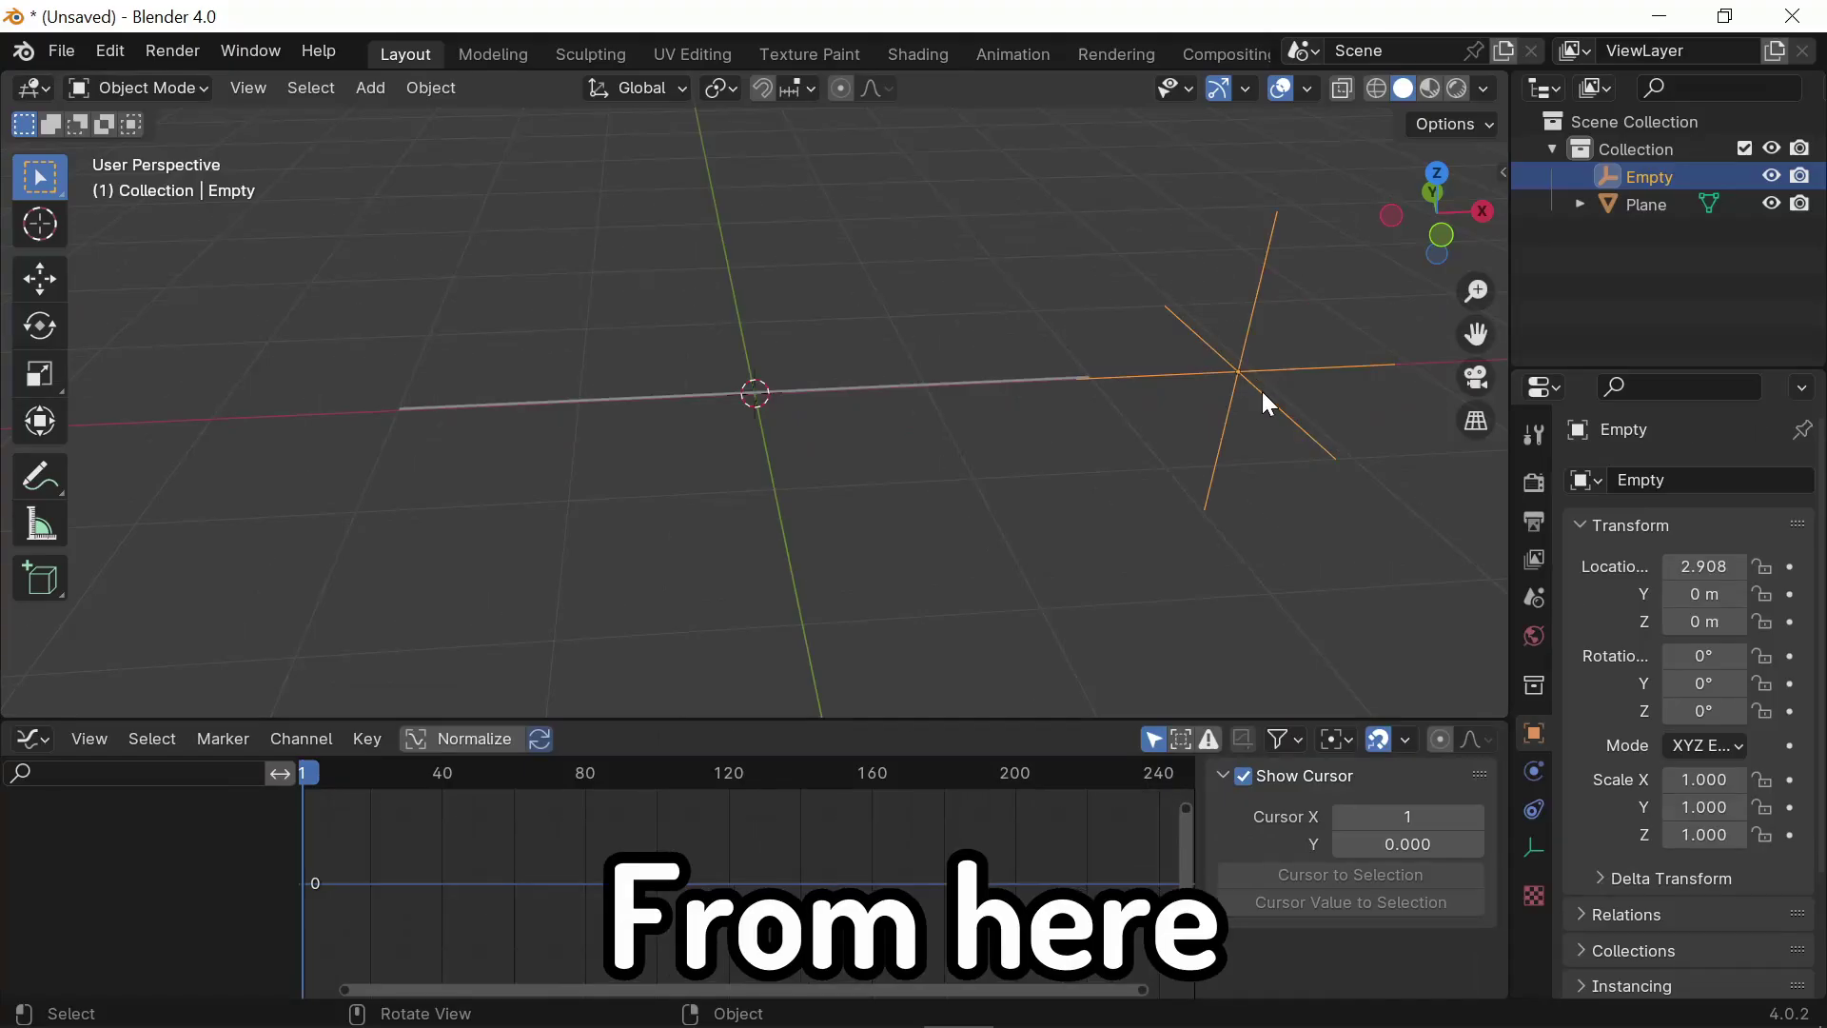
Step: Insert a single keyframe on the empty's Z location at frame 0
click(1499, 171)
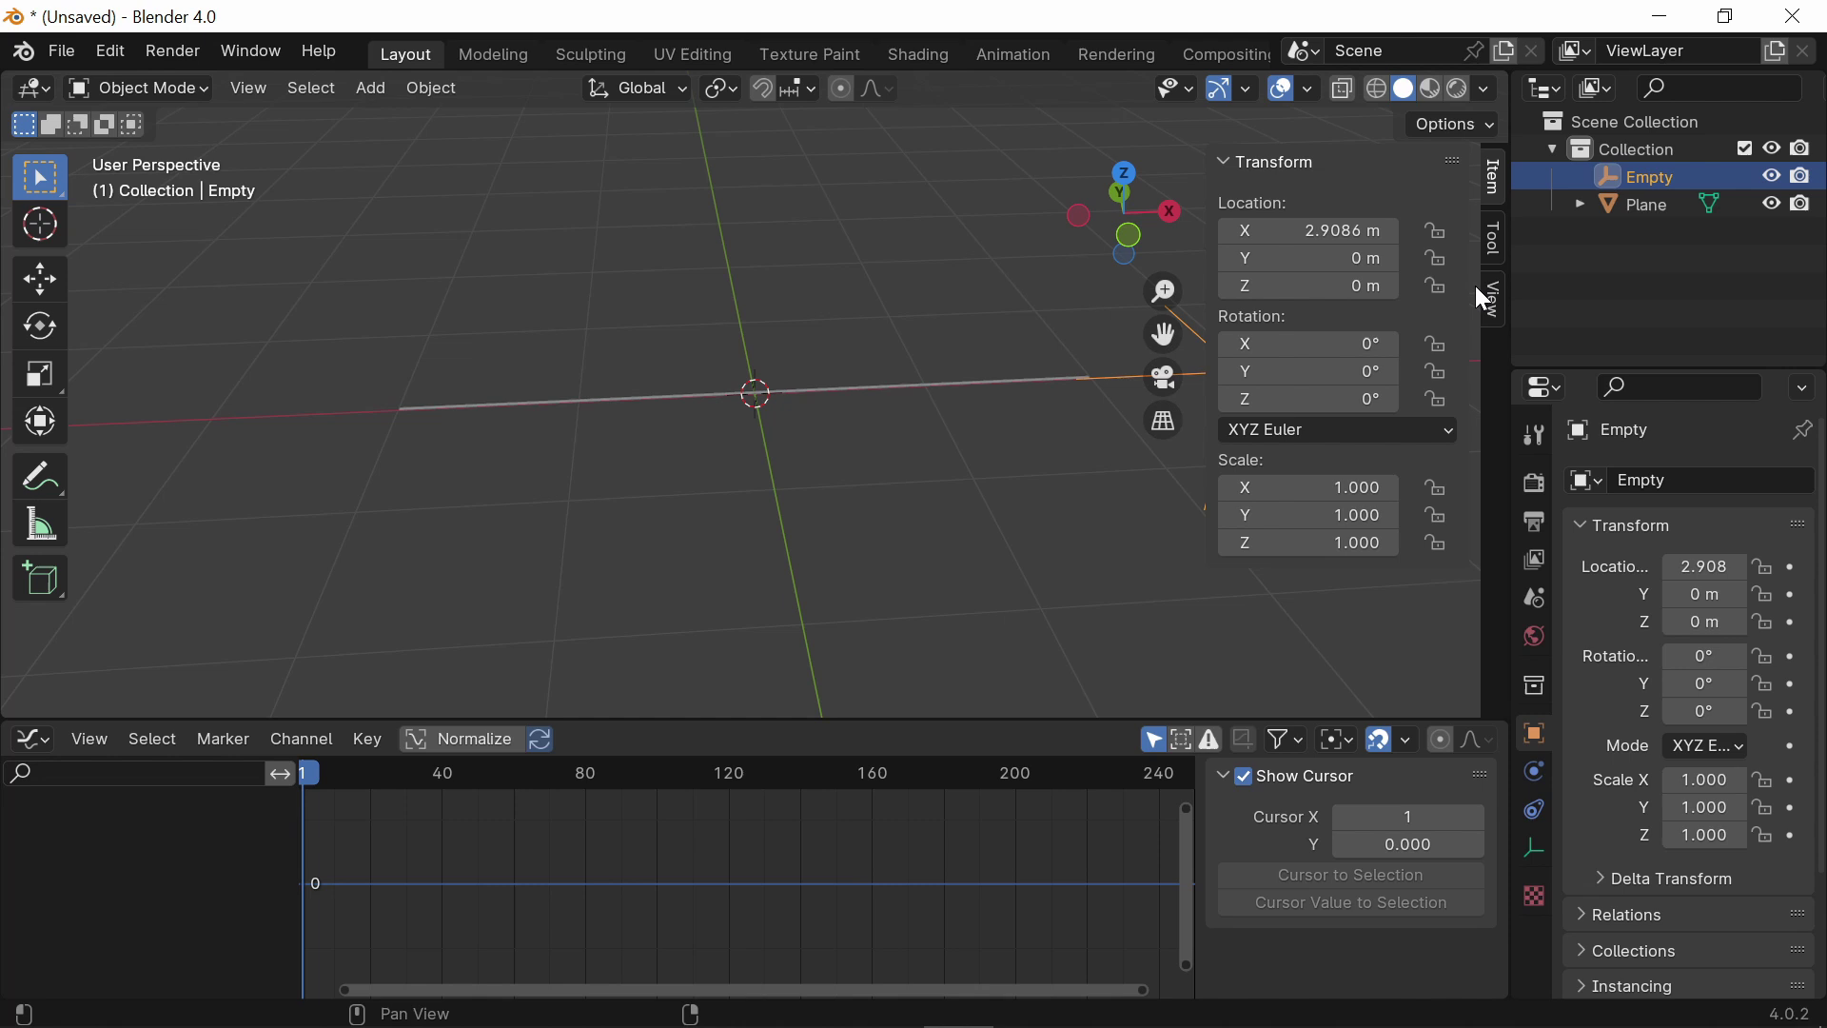
click(304, 774)
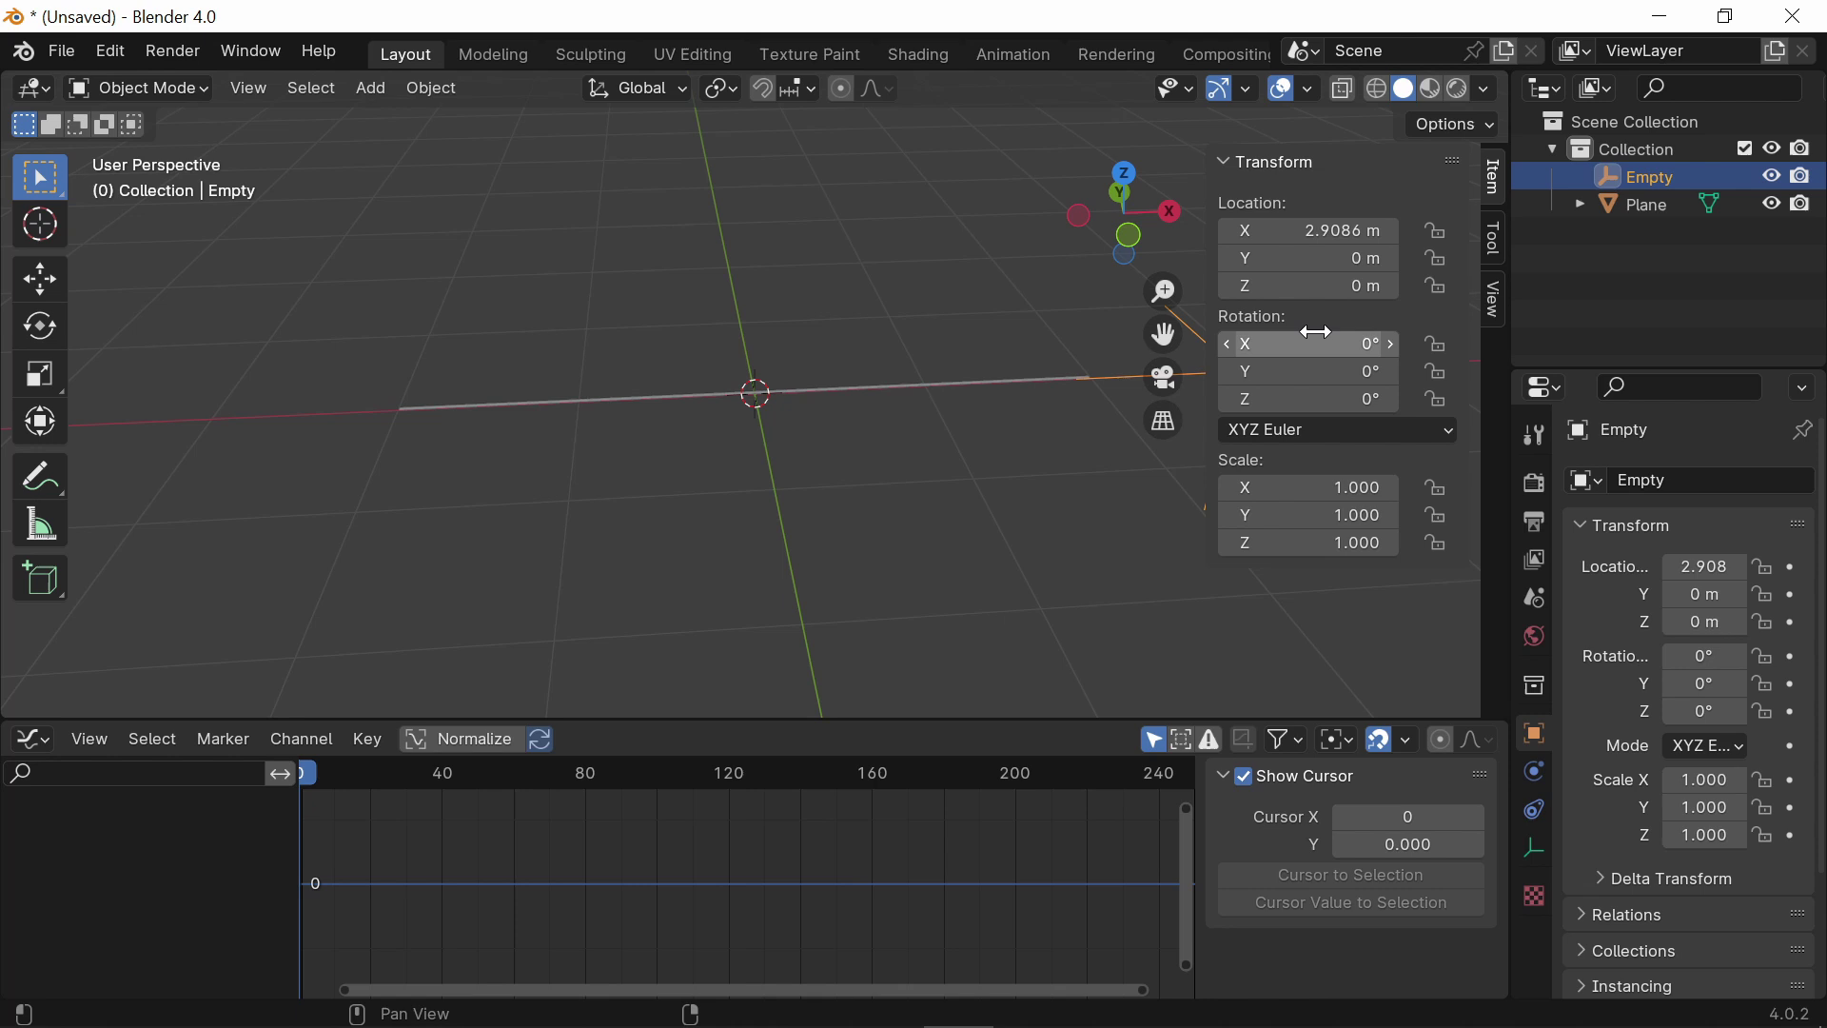
right_click(1349, 286)
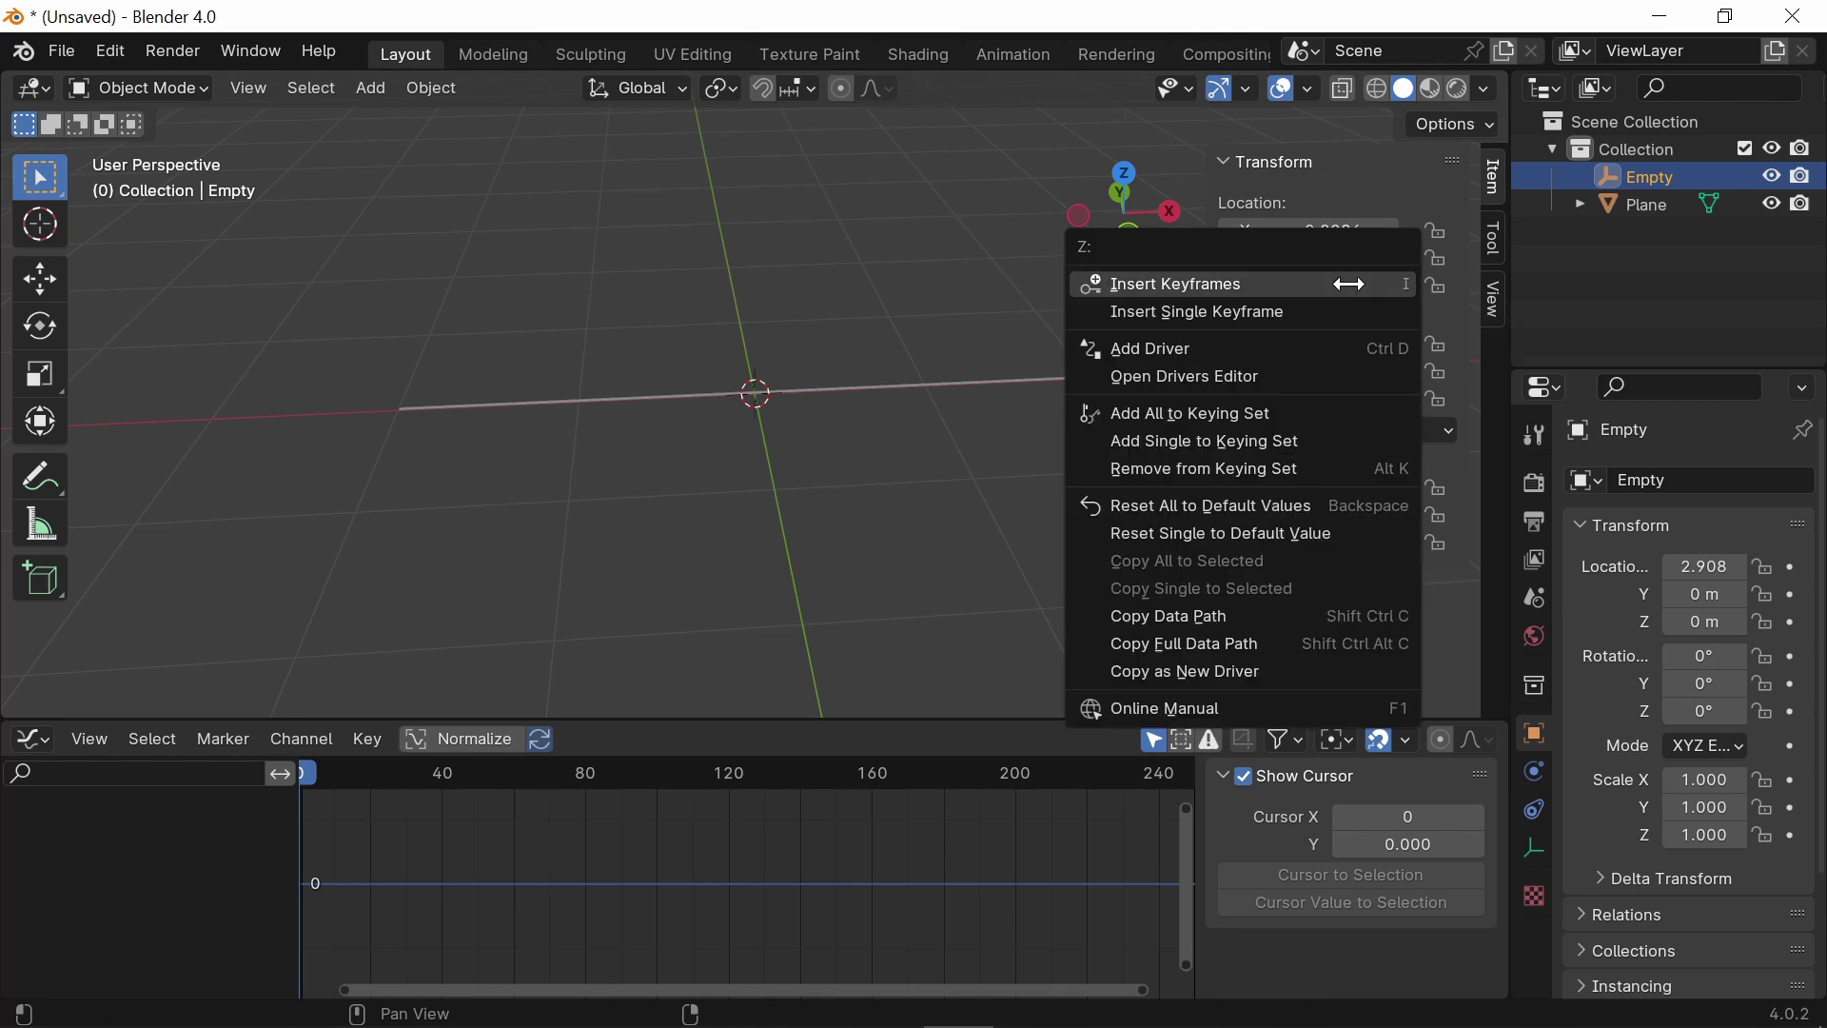
click(1315, 314)
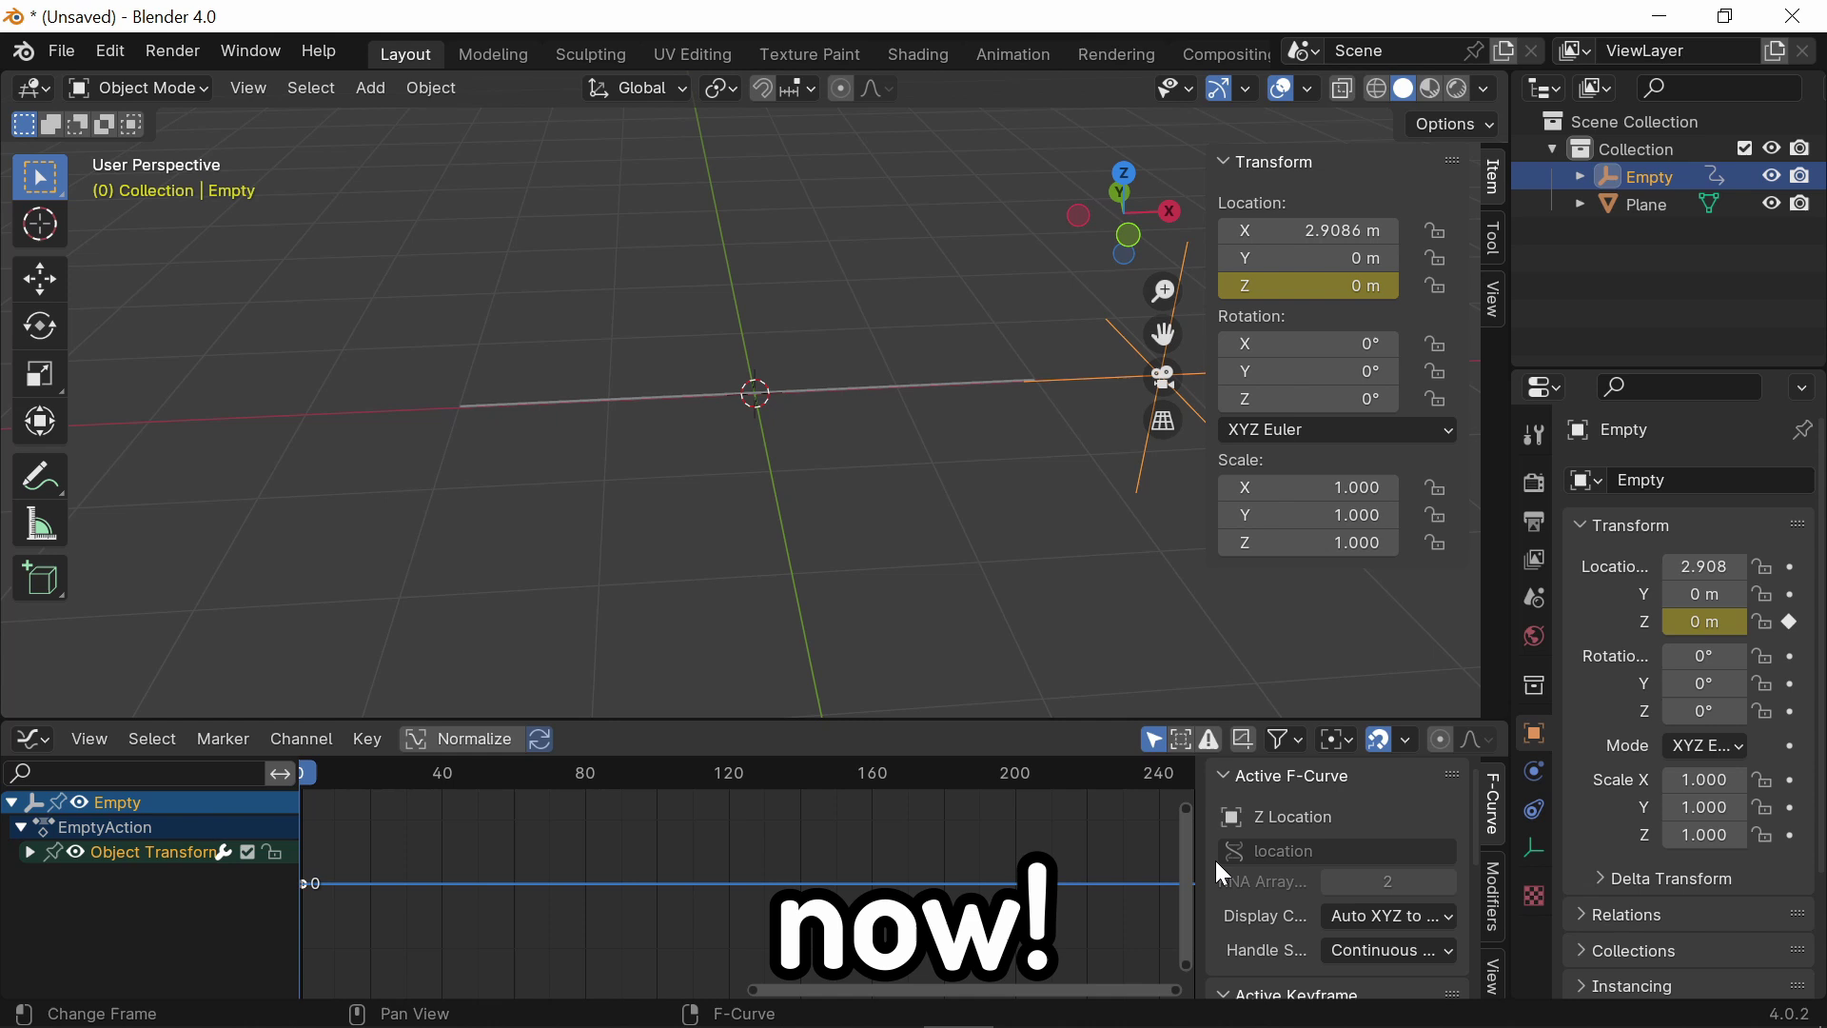
scroll(1366, 961, down, 3)
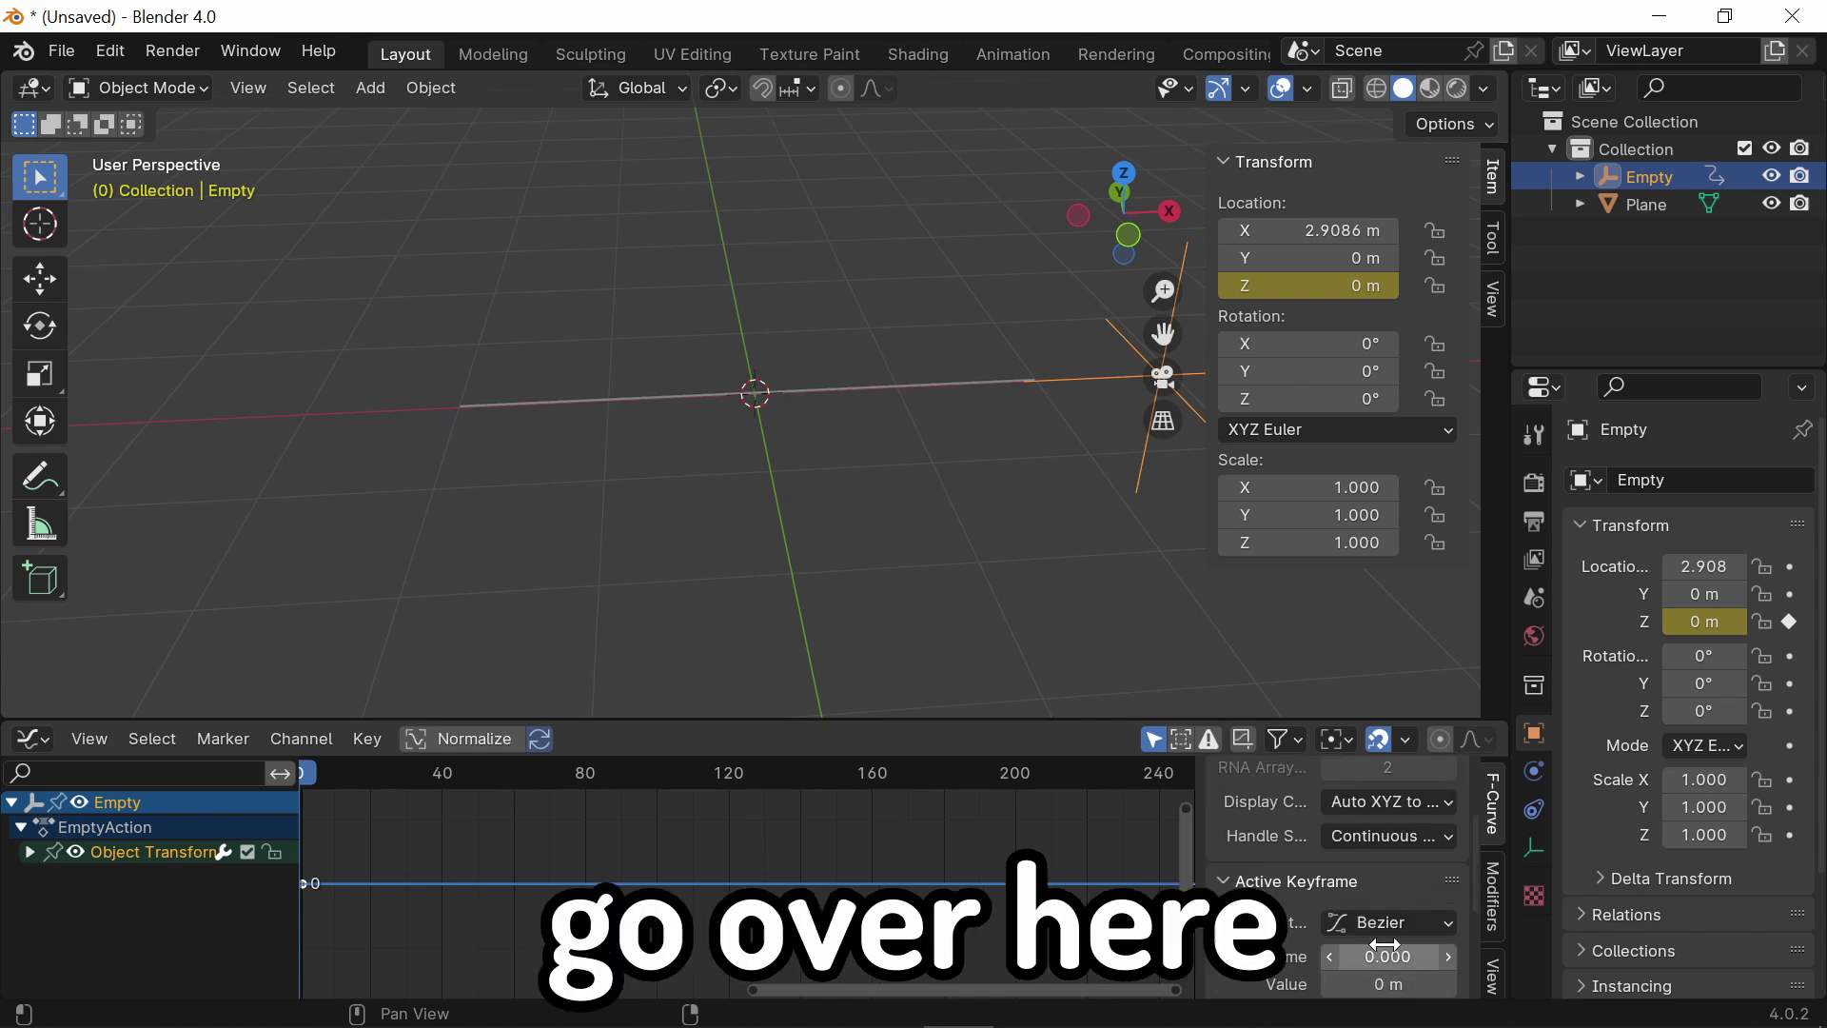
Step: Add a Generator modifier to the empty's Z location curve and lower its influence value to 0.293
click(1492, 906)
click(1314, 782)
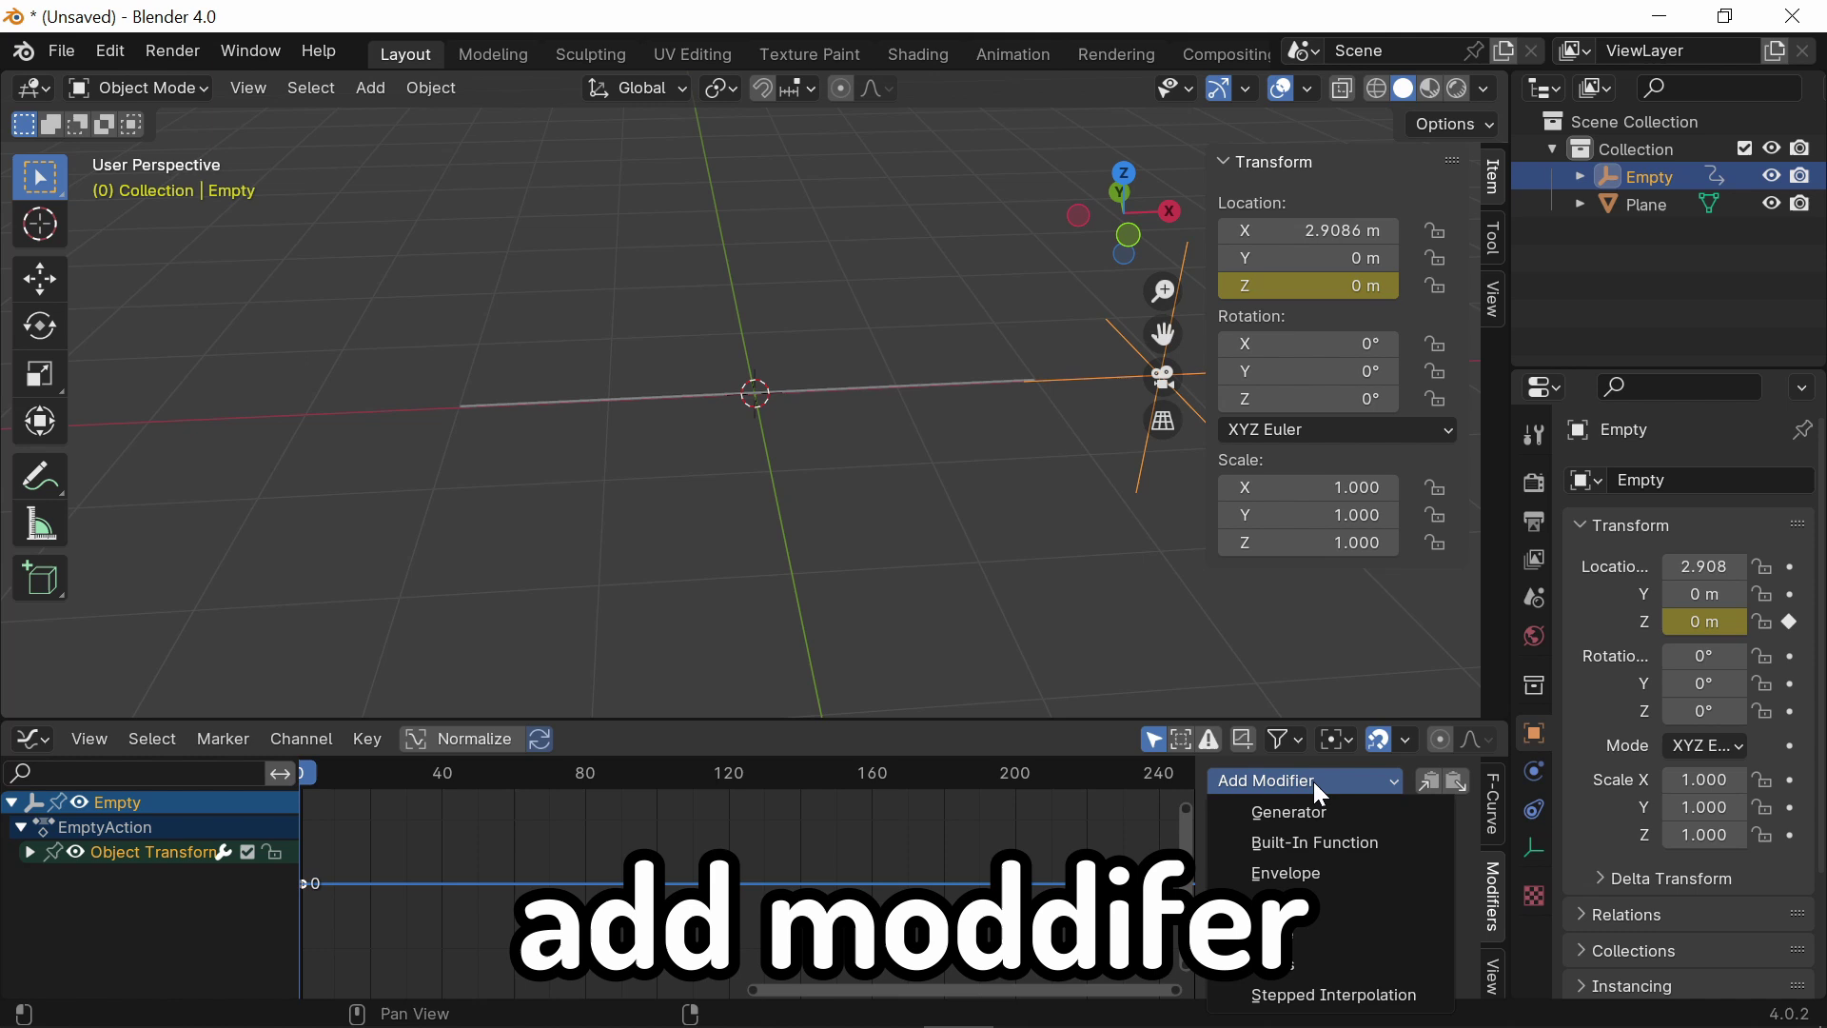
click(1339, 813)
scroll(1393, 911, down, 3)
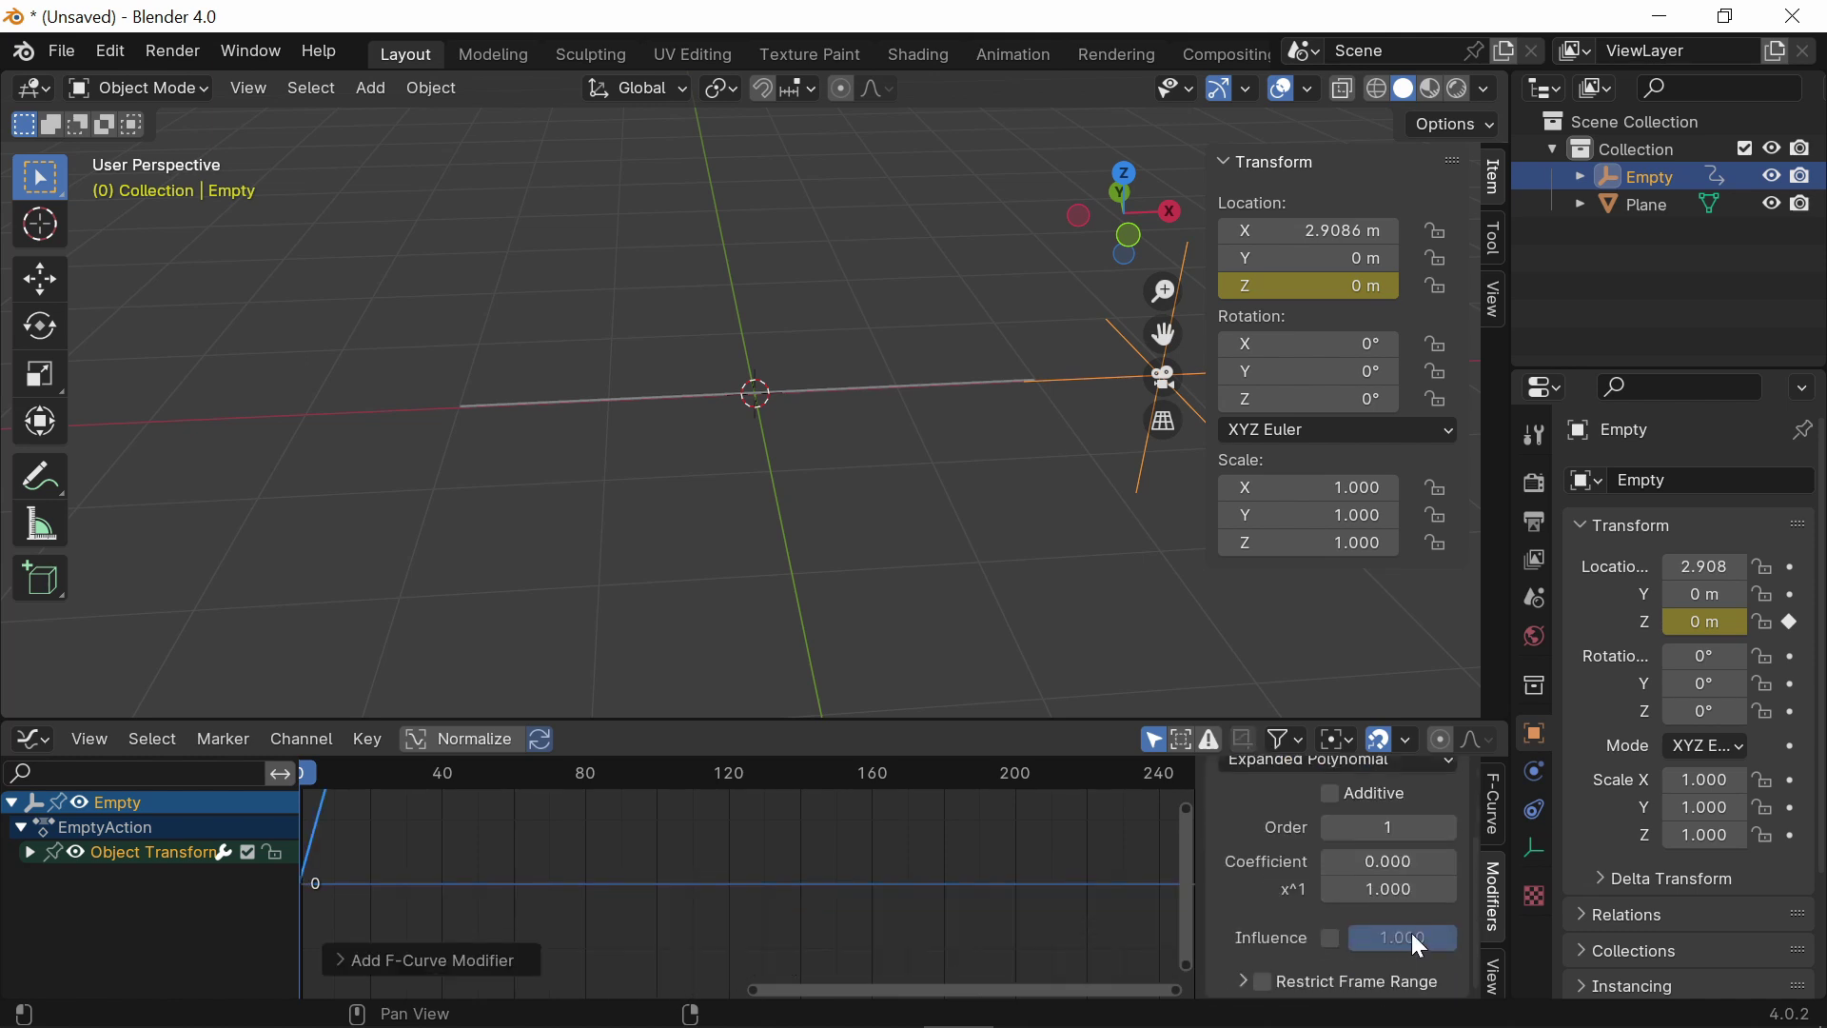
drag(1438, 937, 1394, 937)
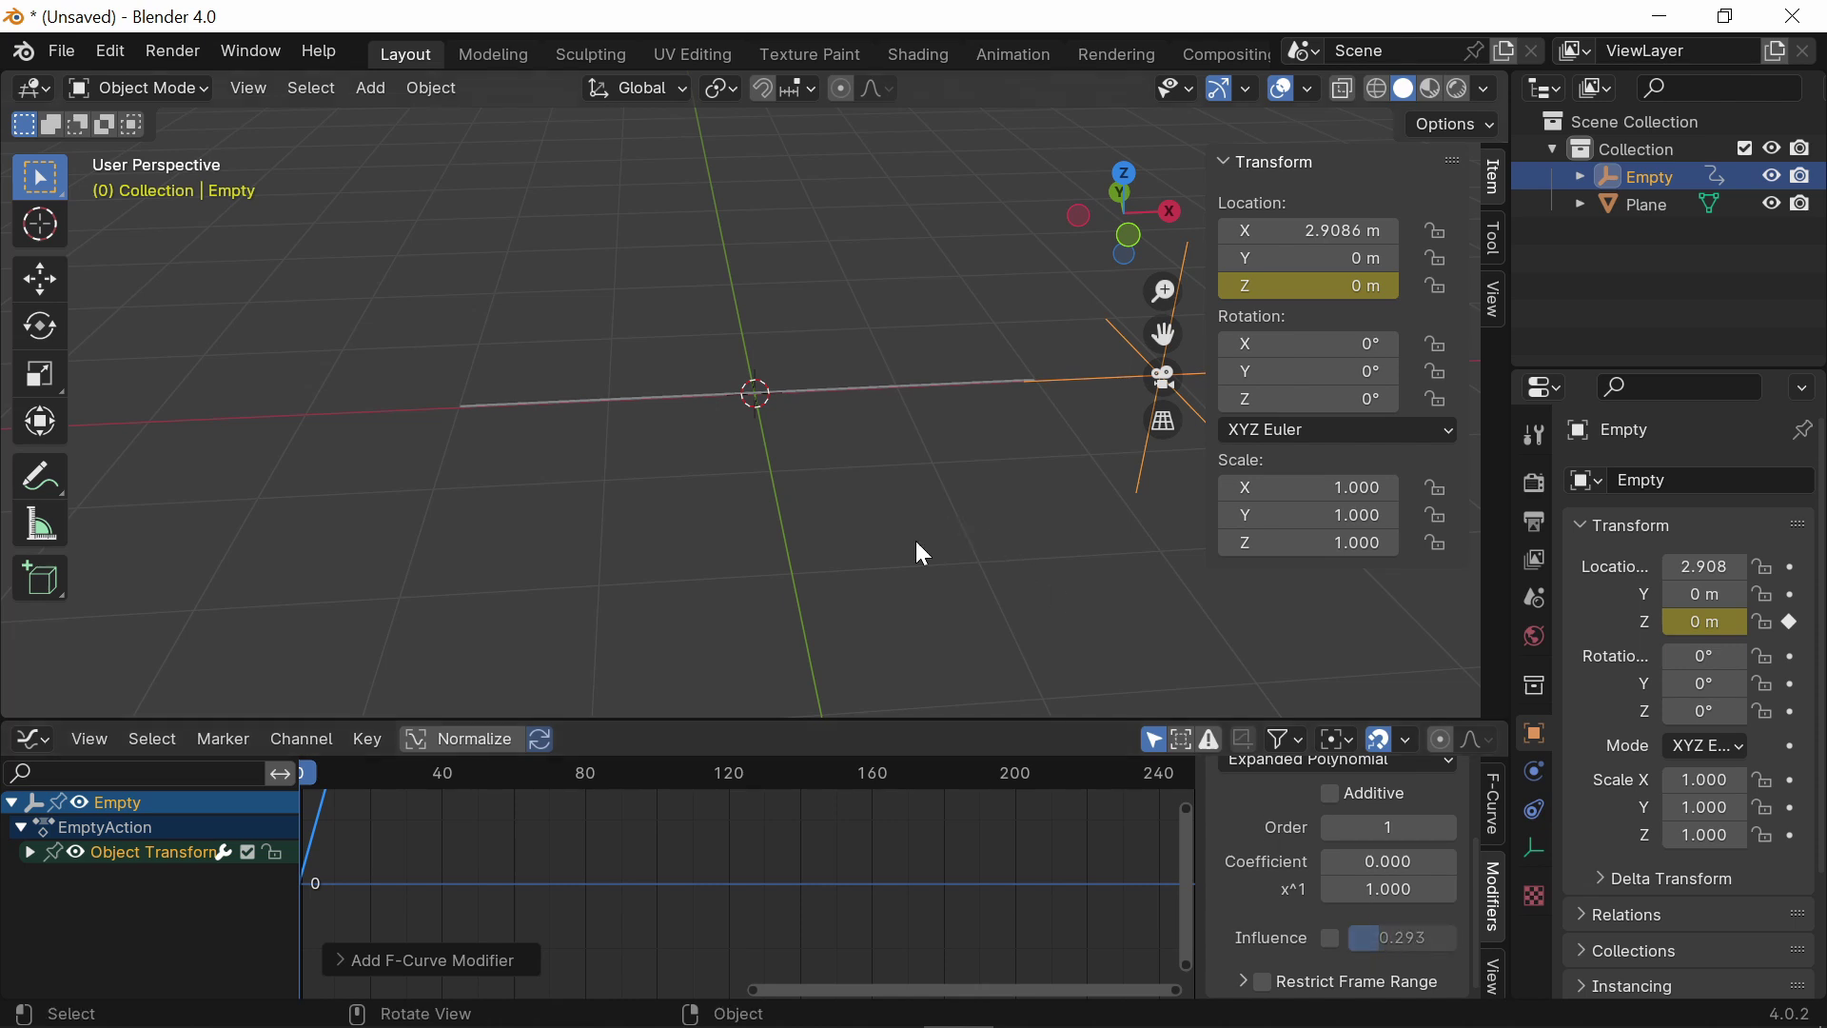
Step: Add a Displace modifier to the strip and create a new texture for it
click(879, 384)
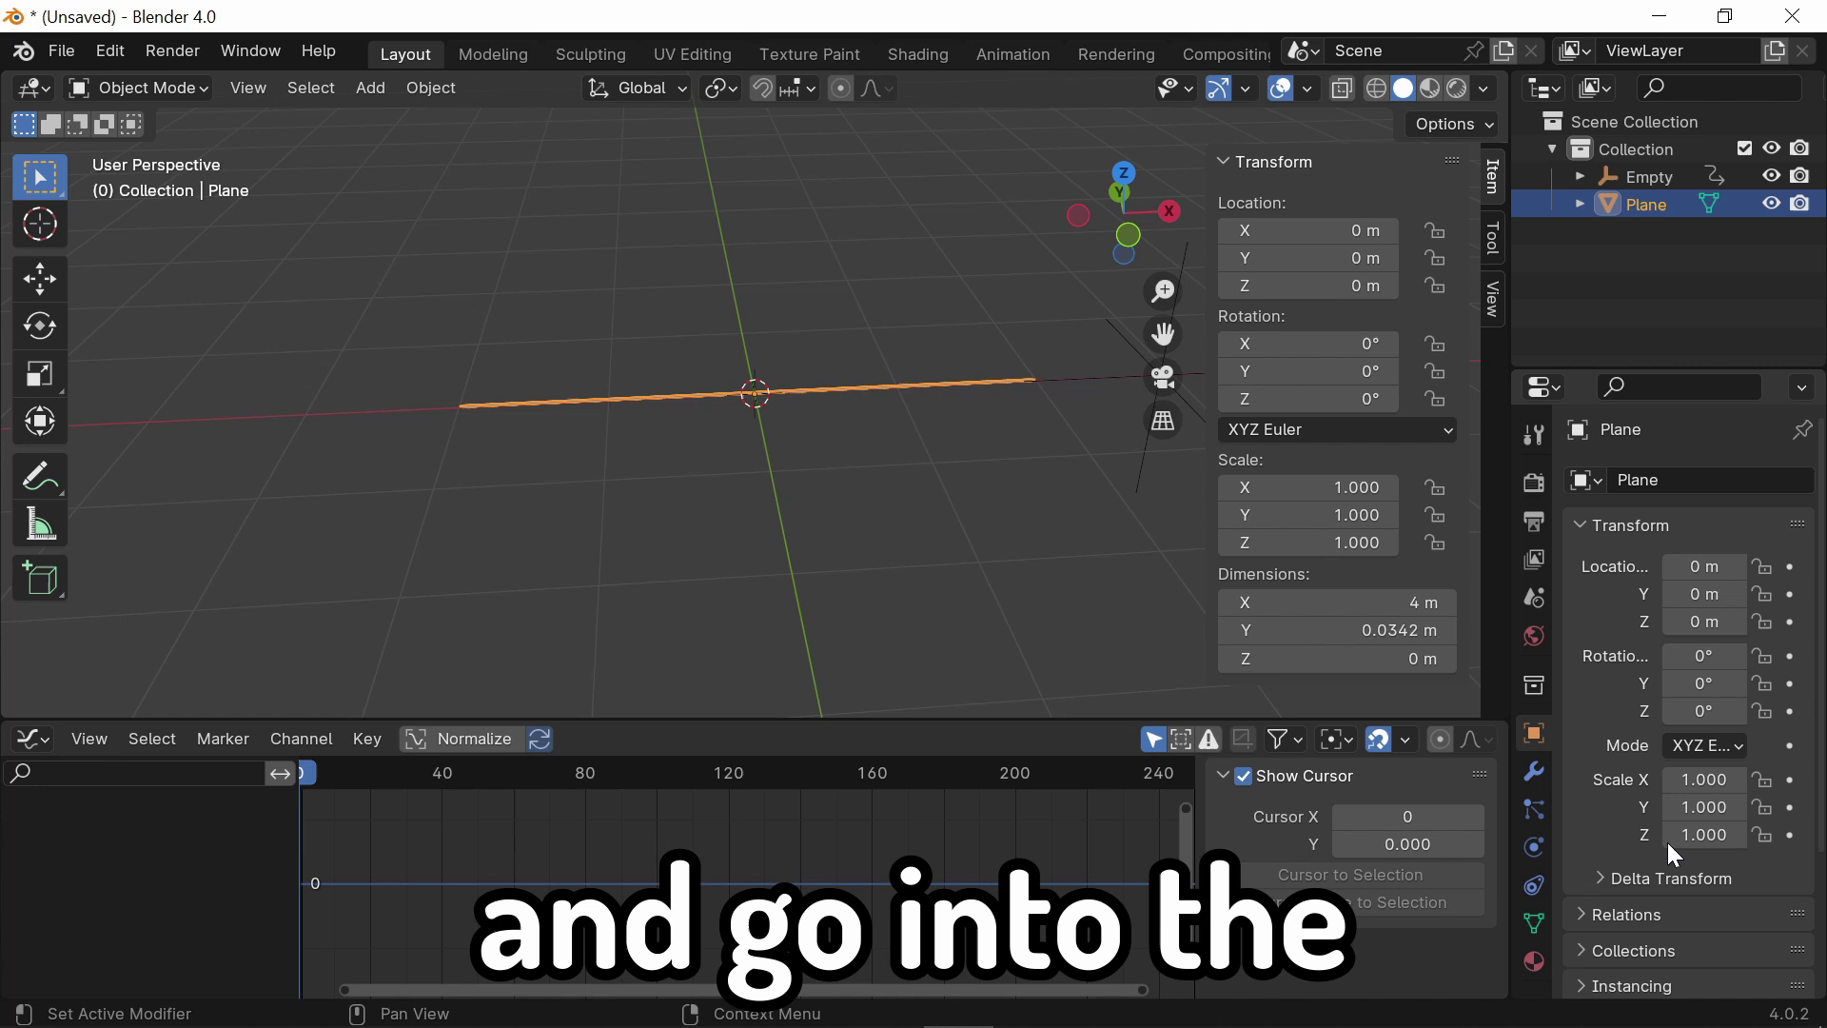
click(1532, 774)
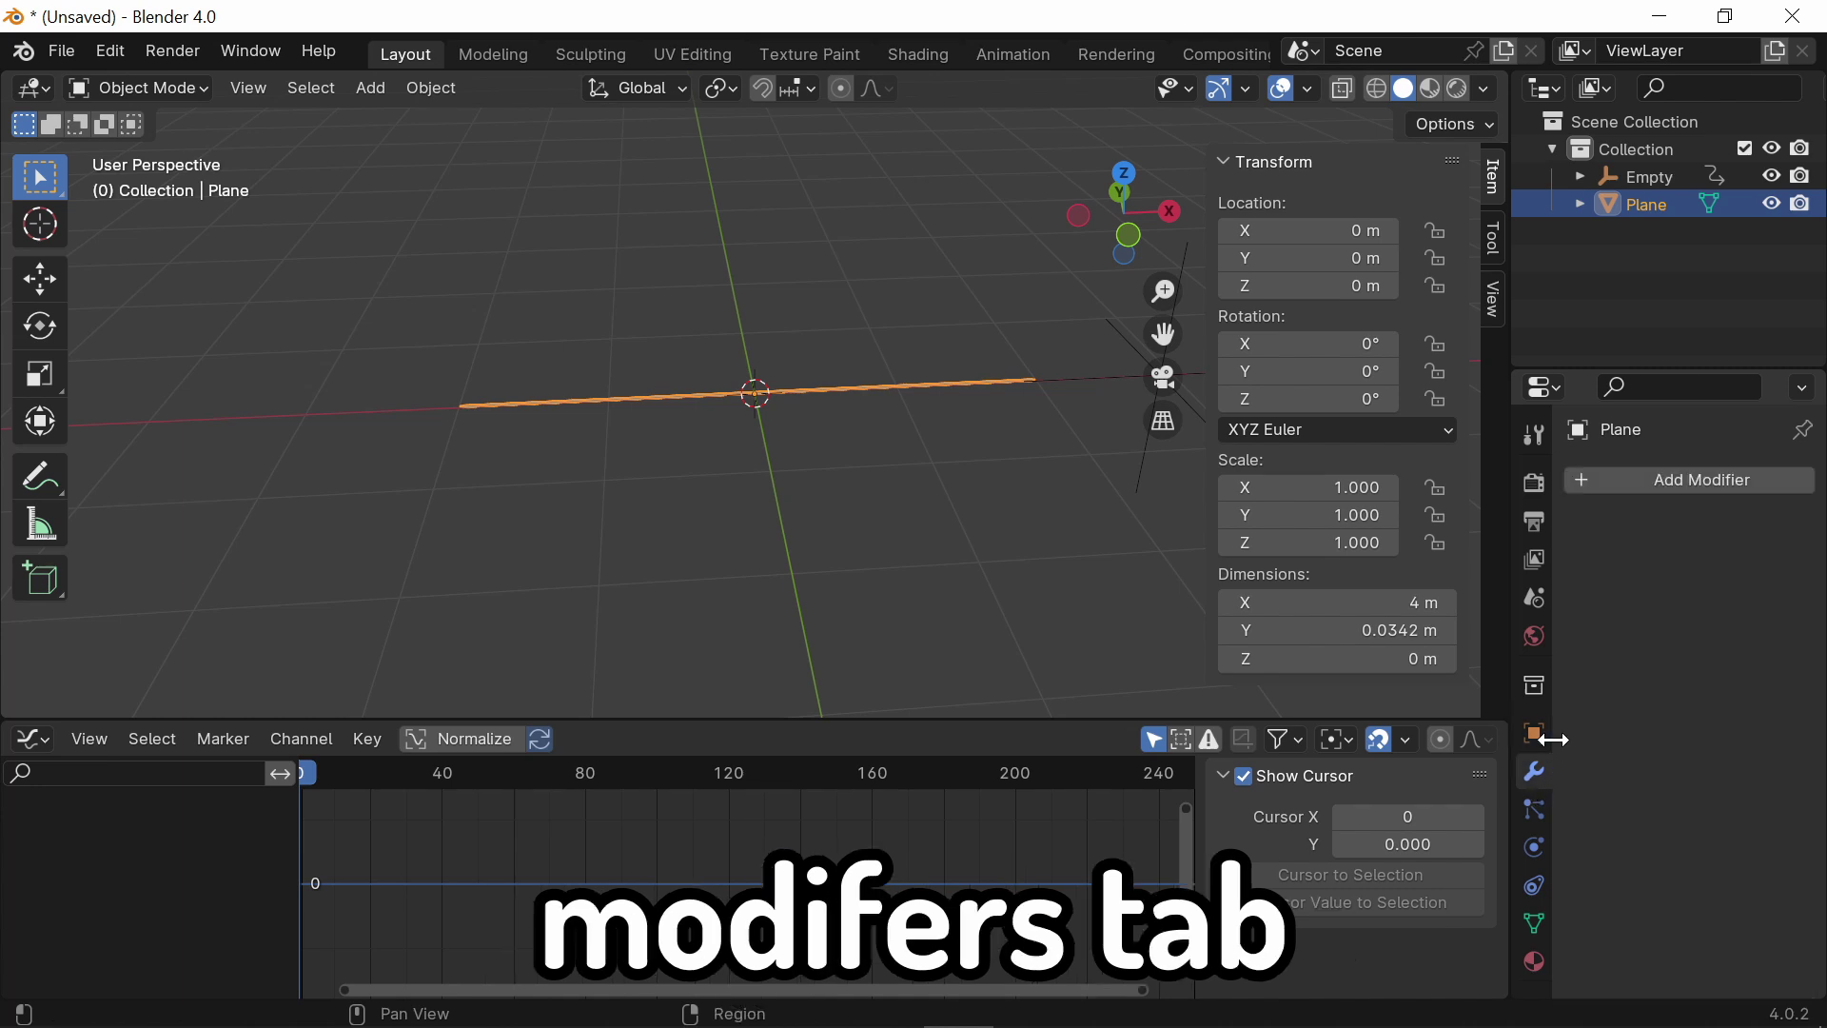
click(1743, 503)
click(1670, 498)
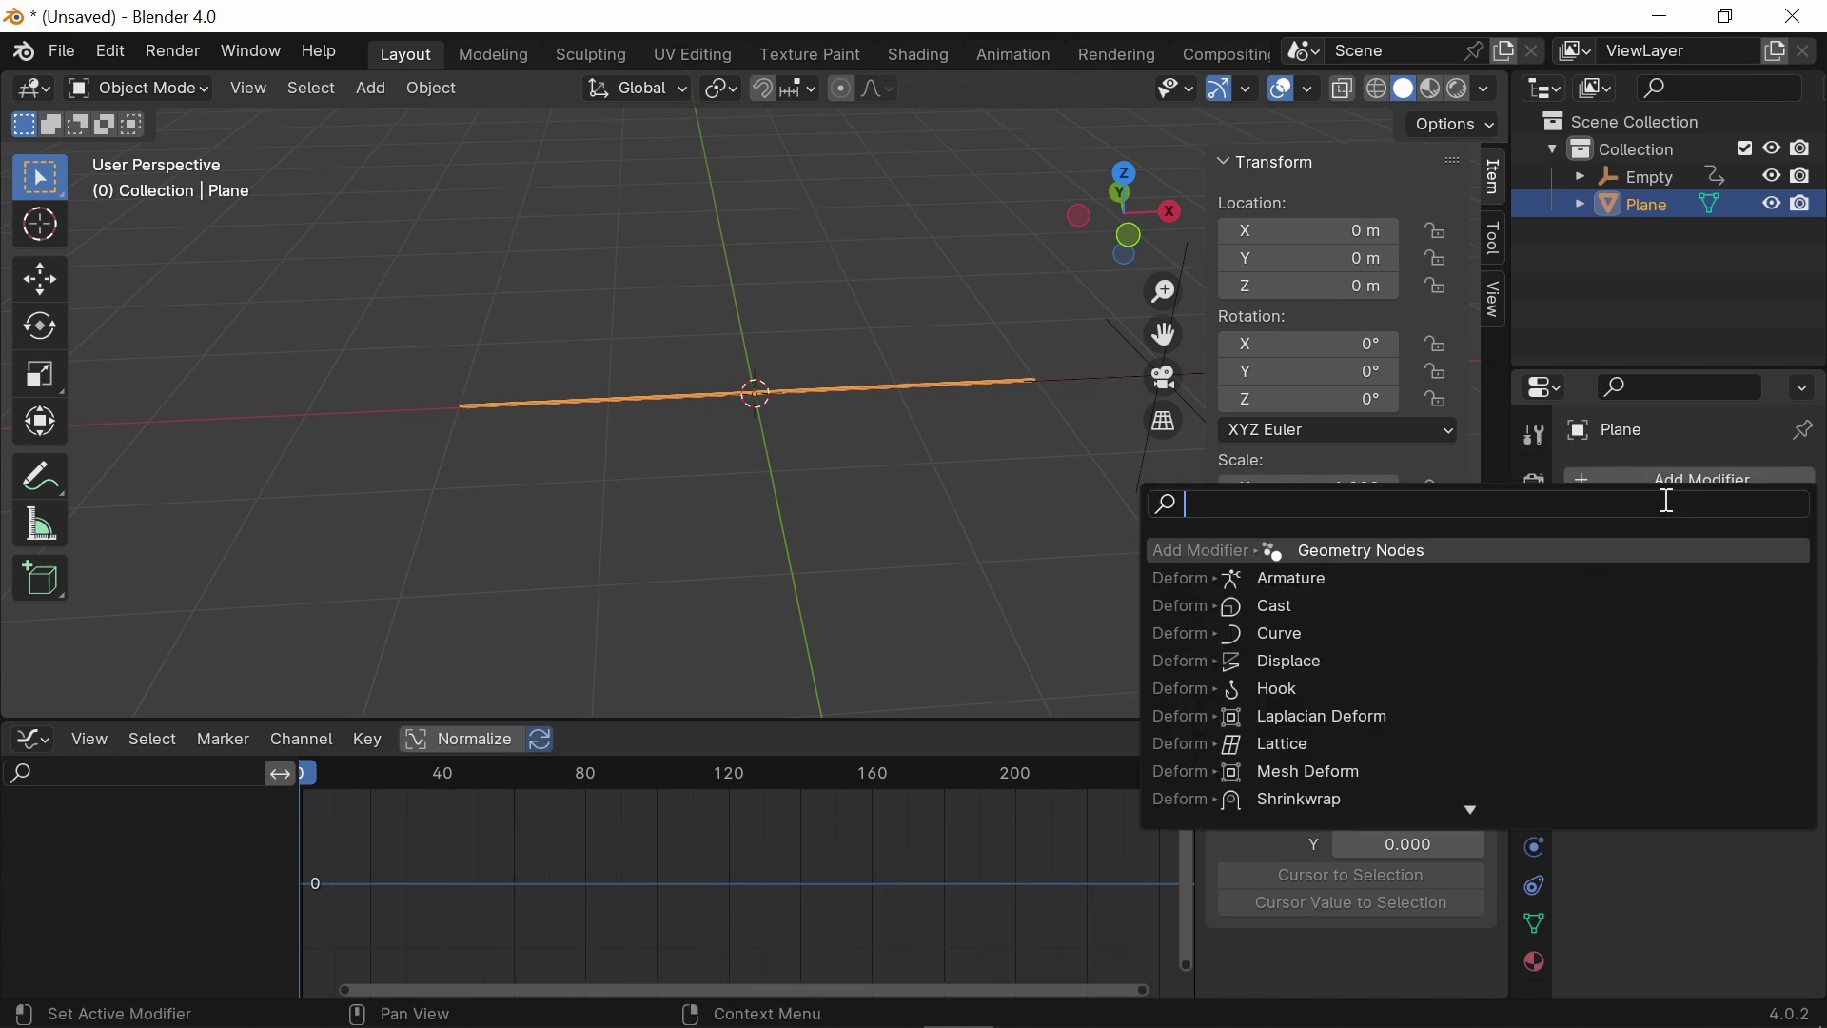
text(di)
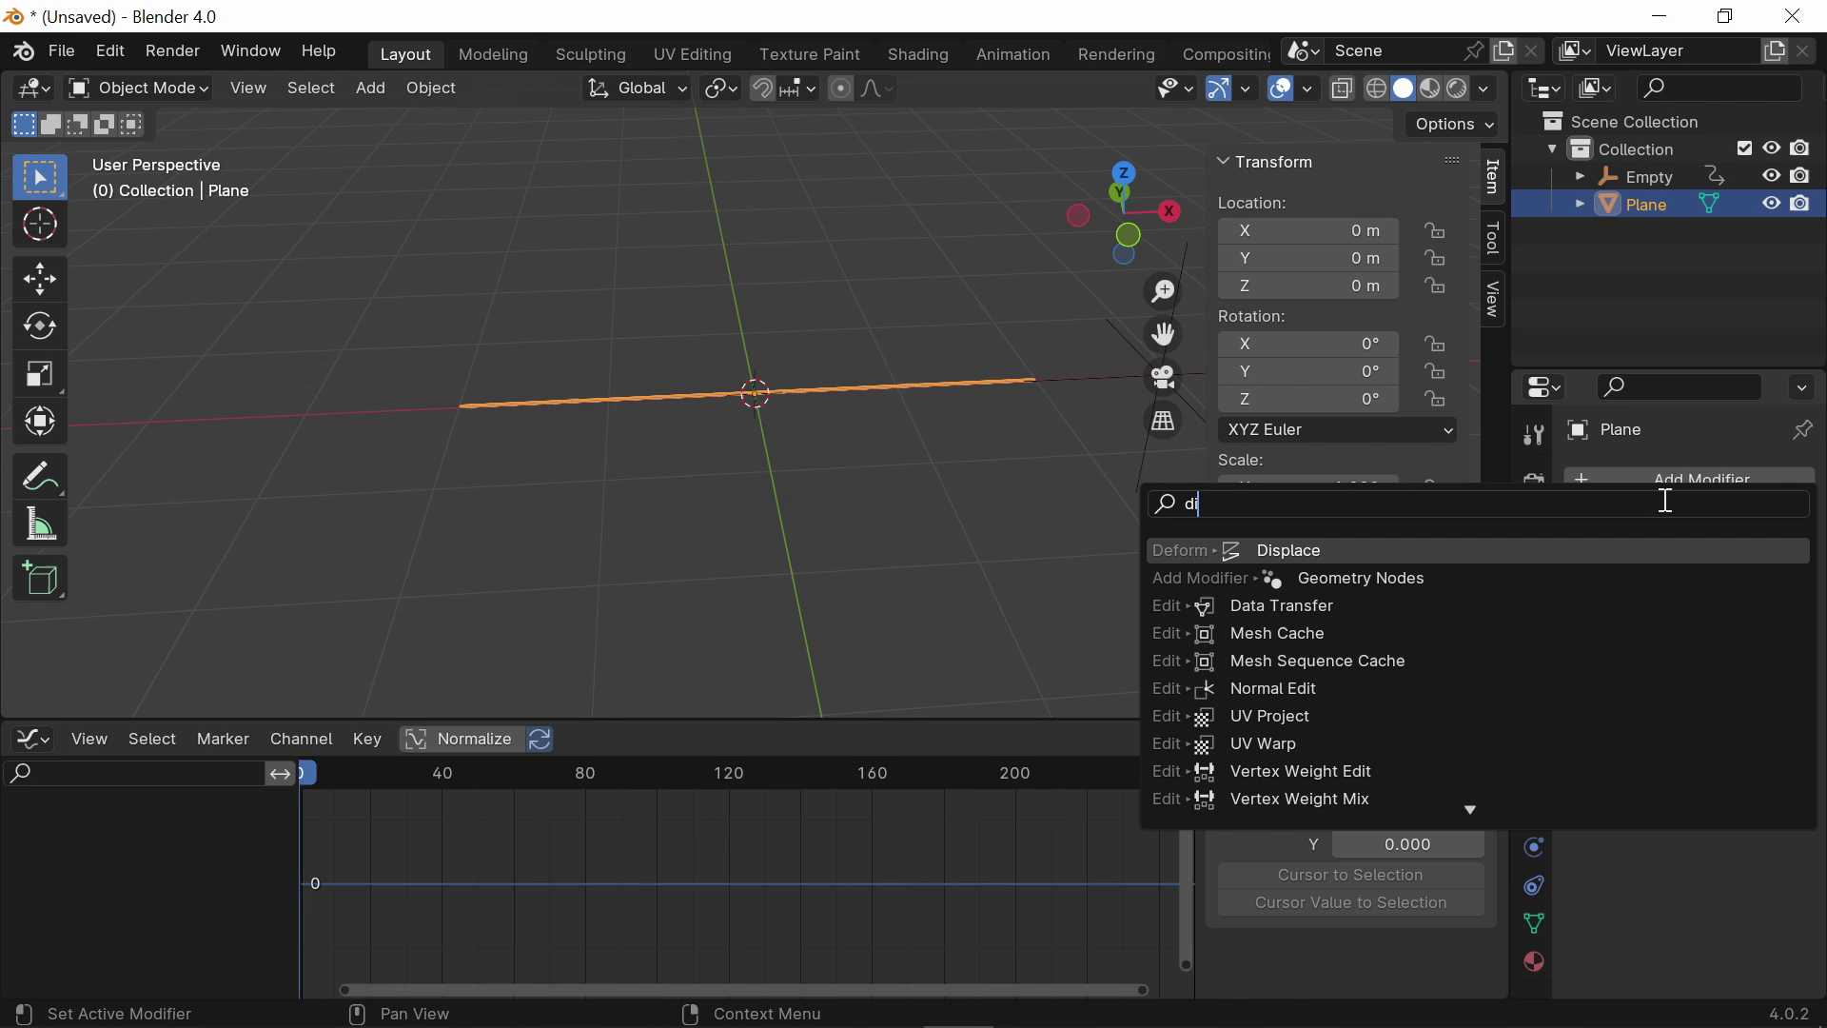
click(1379, 550)
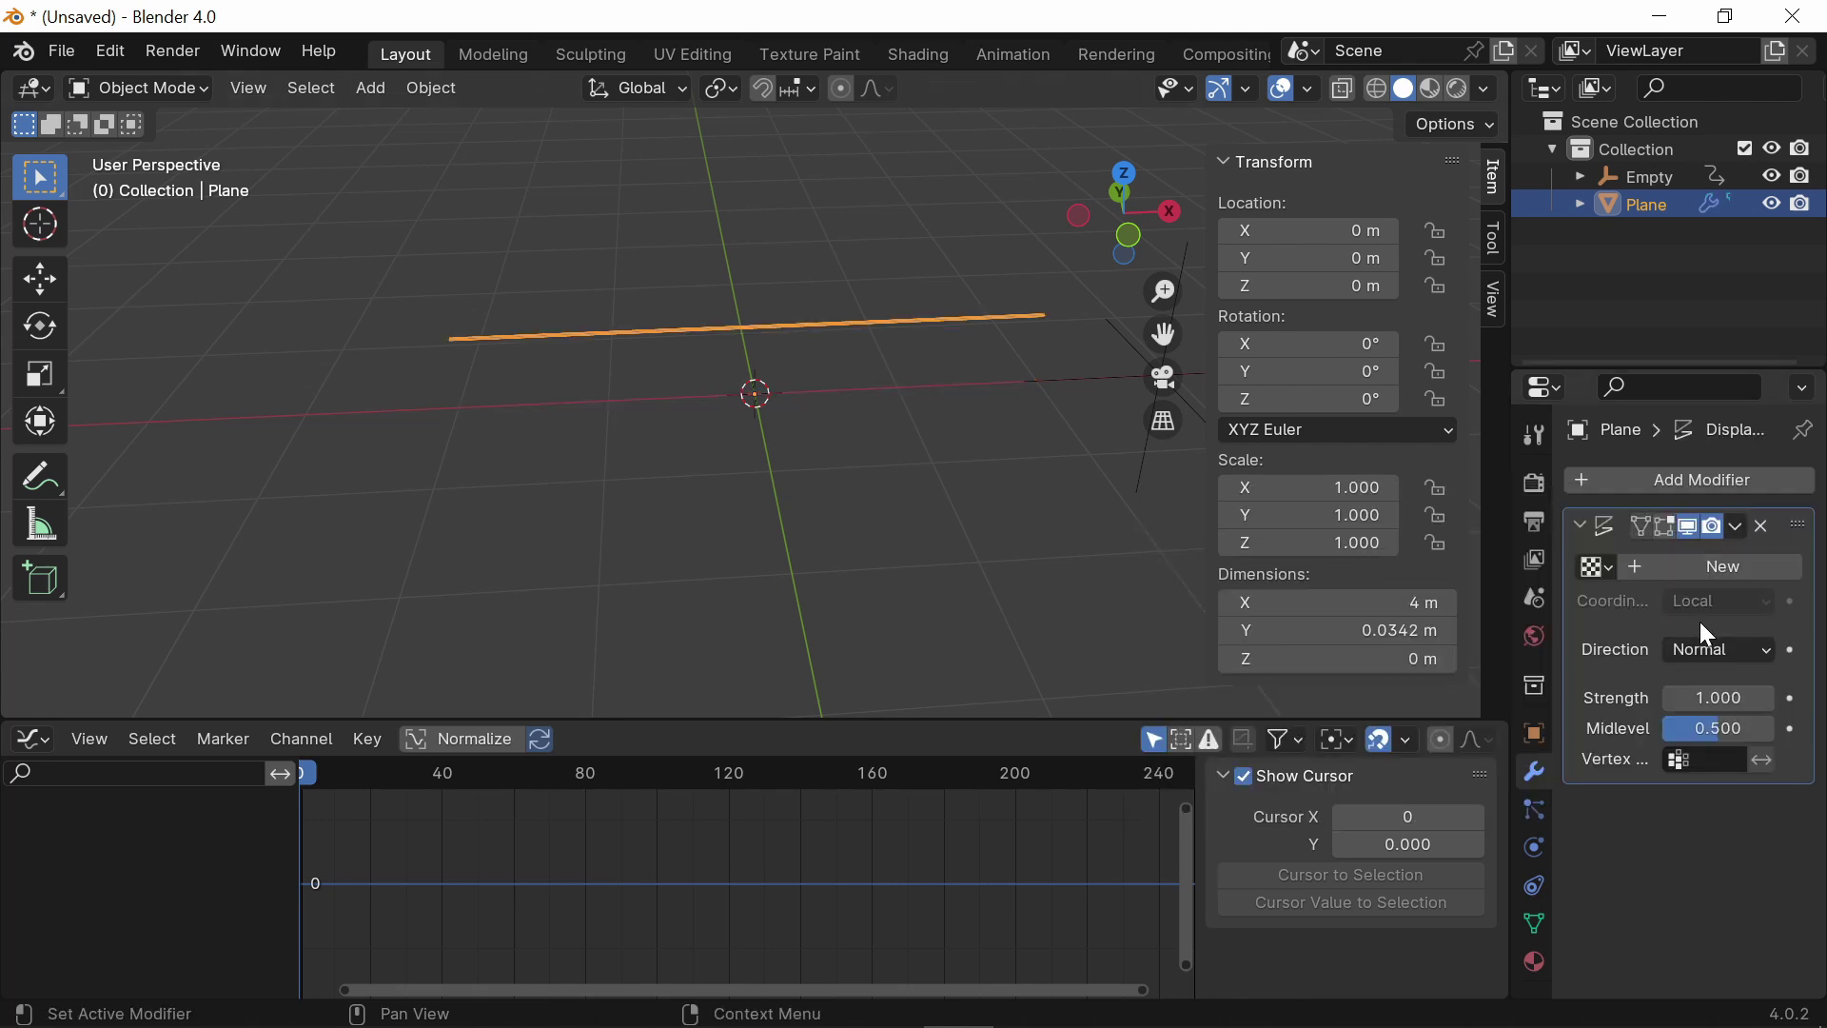
click(1715, 565)
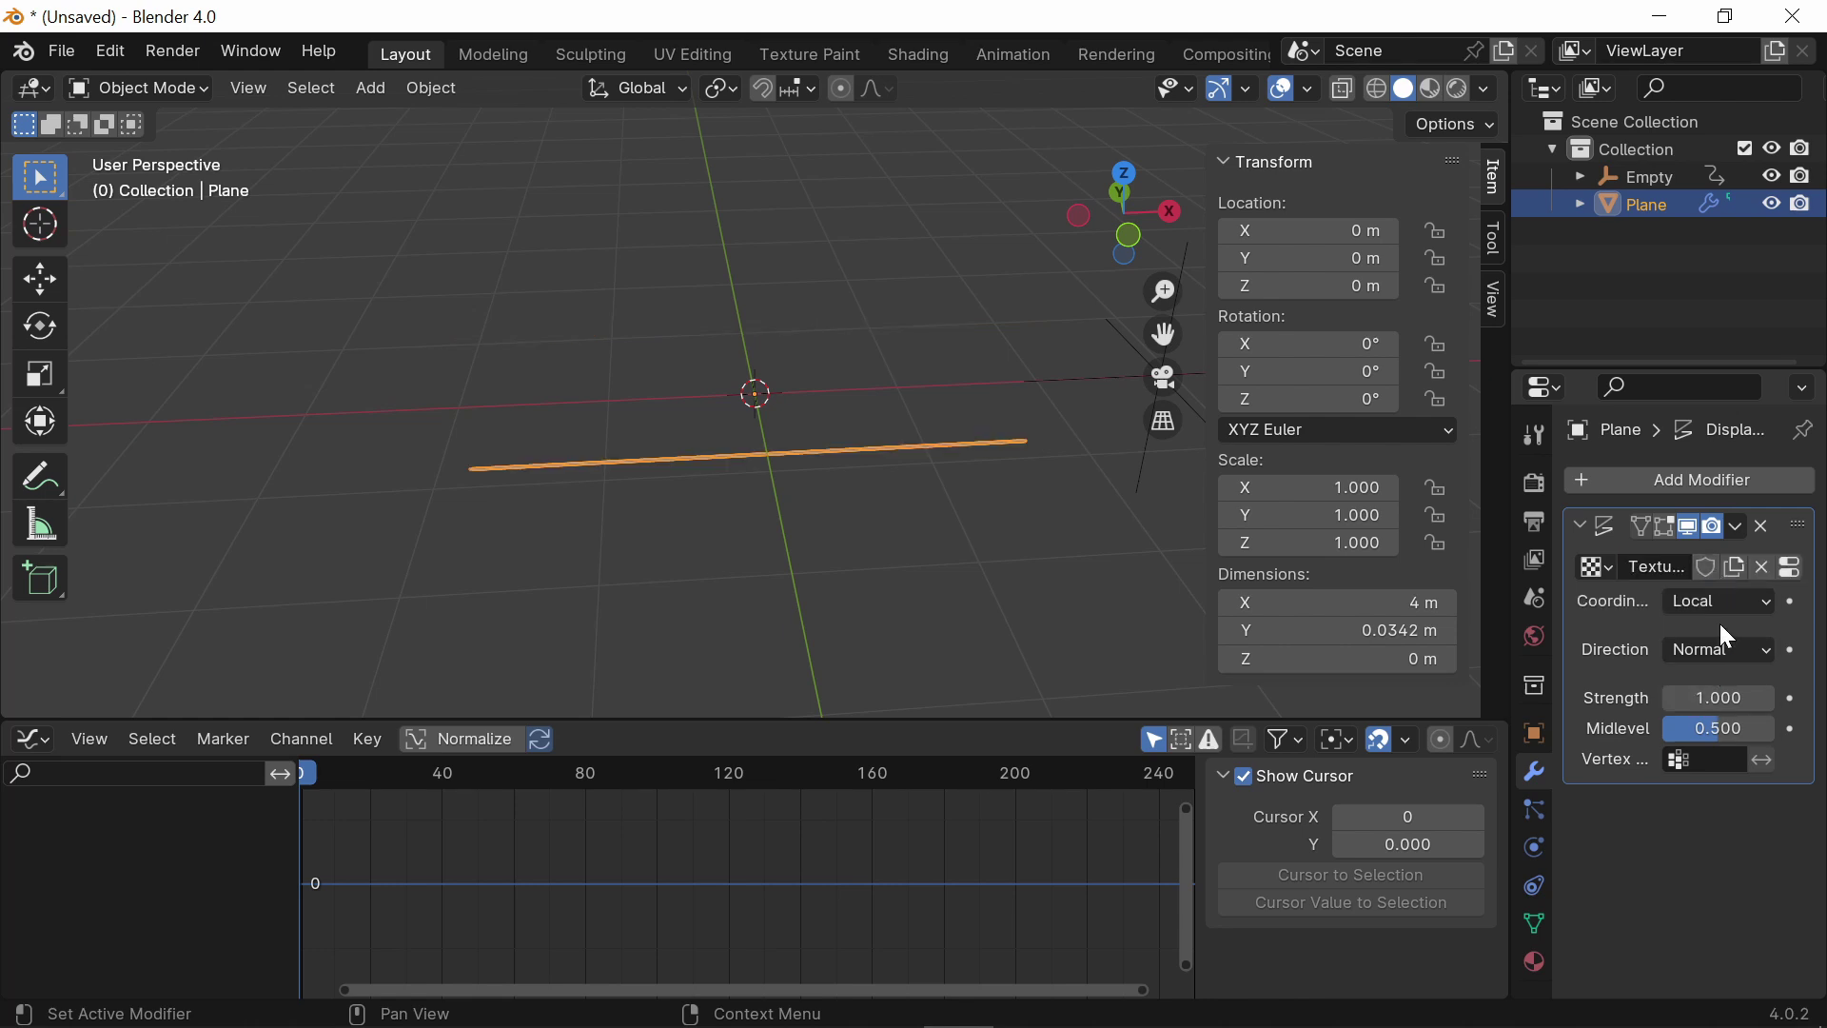
Step: Set the Displace modifier's texture coordinates to Object and its strength to 3.1
click(1726, 608)
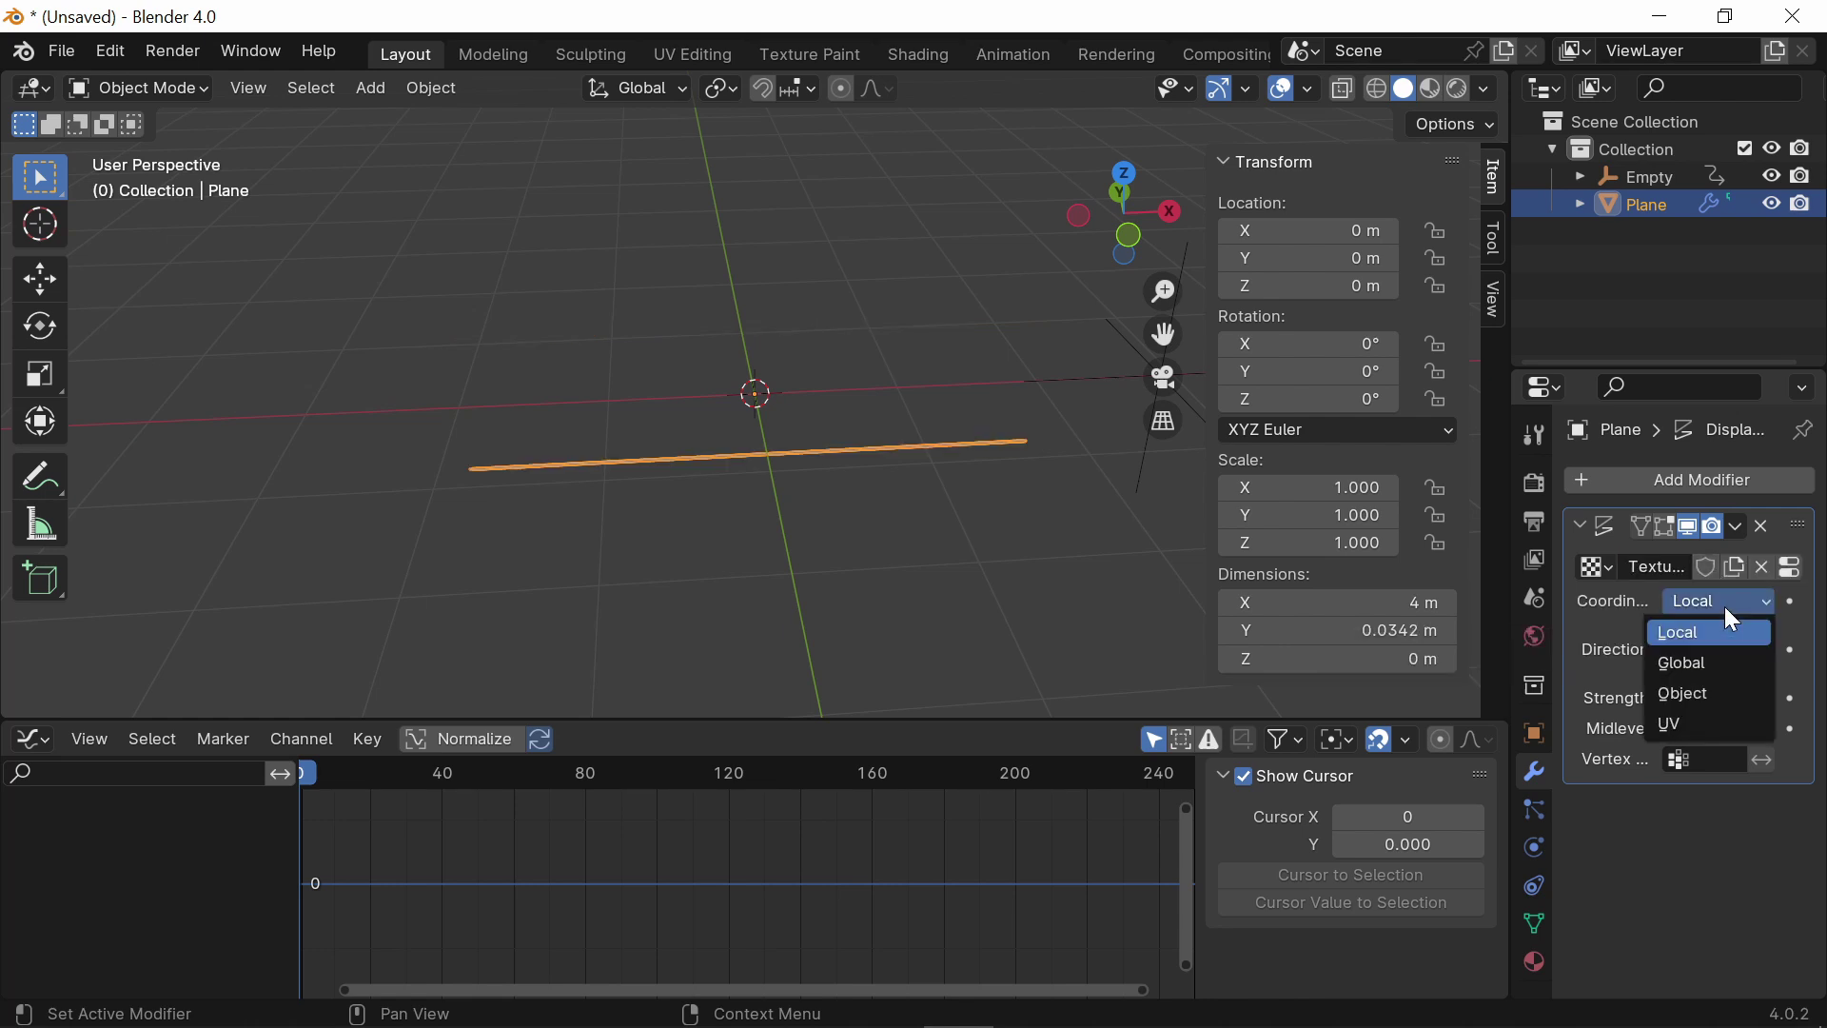
click(1691, 695)
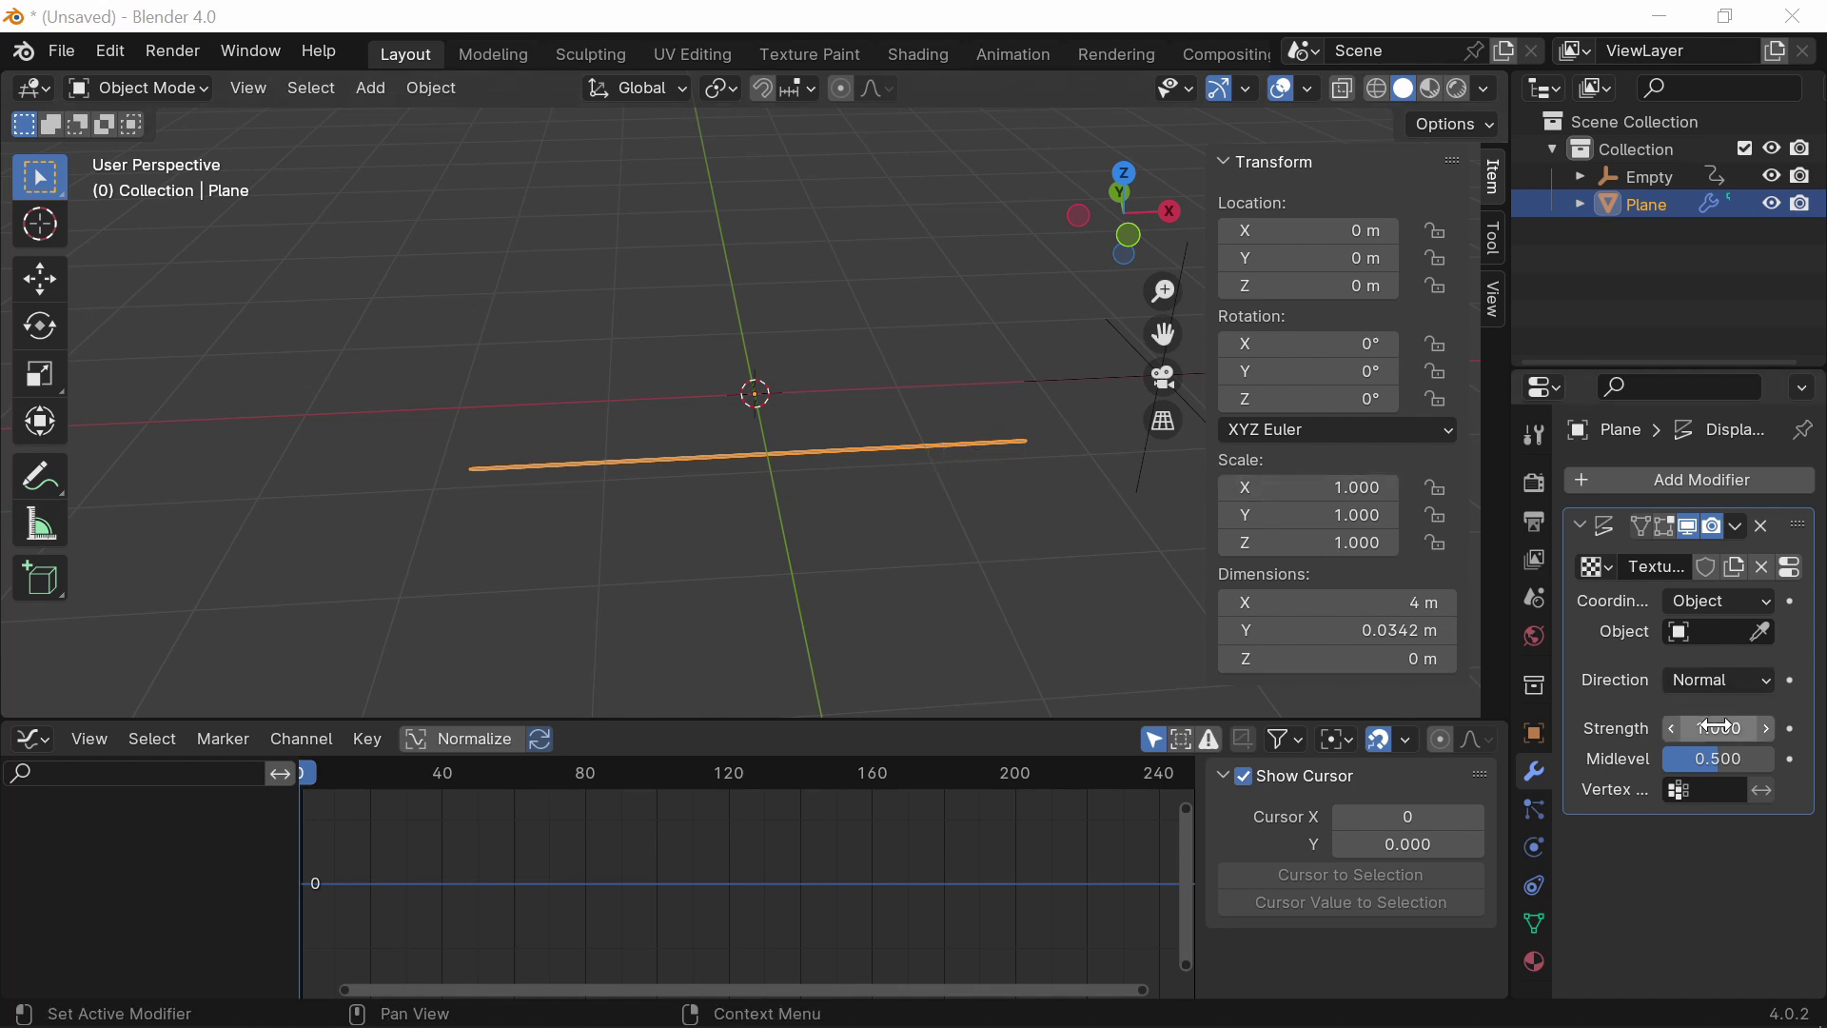
click(1746, 728)
key(BackSpace)
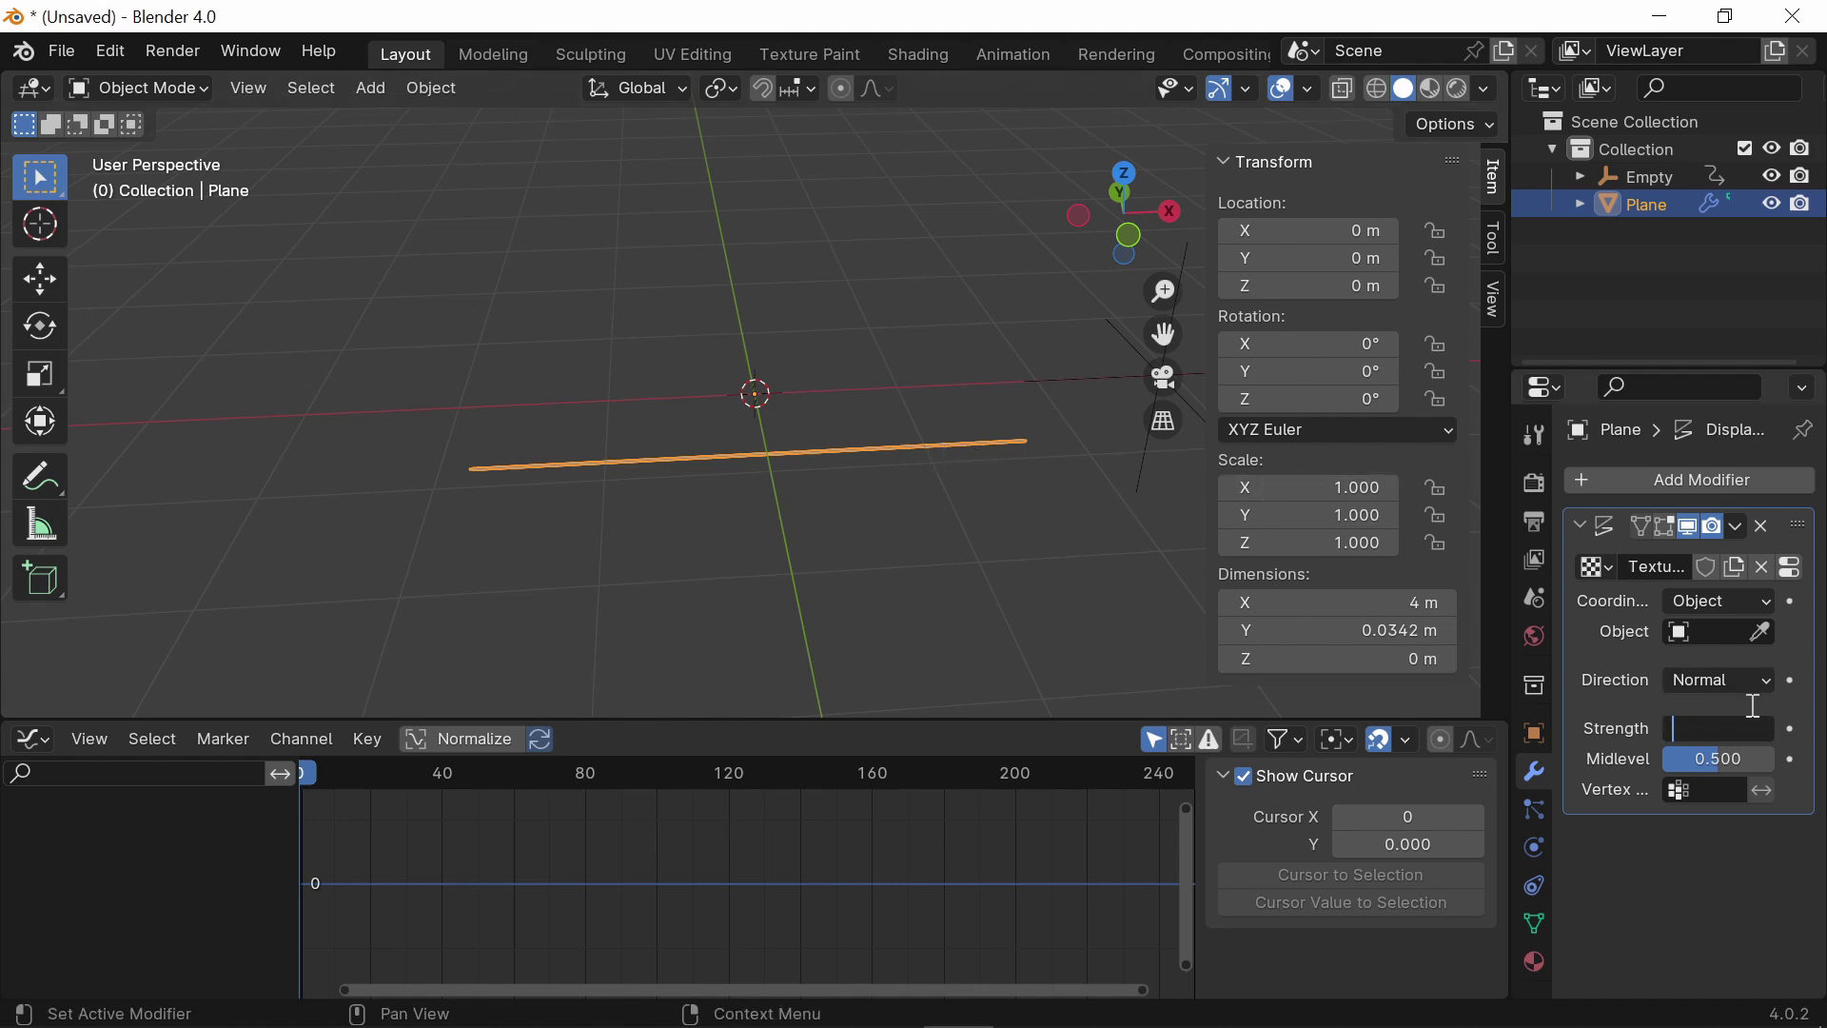
text(3.1)
key(Return)
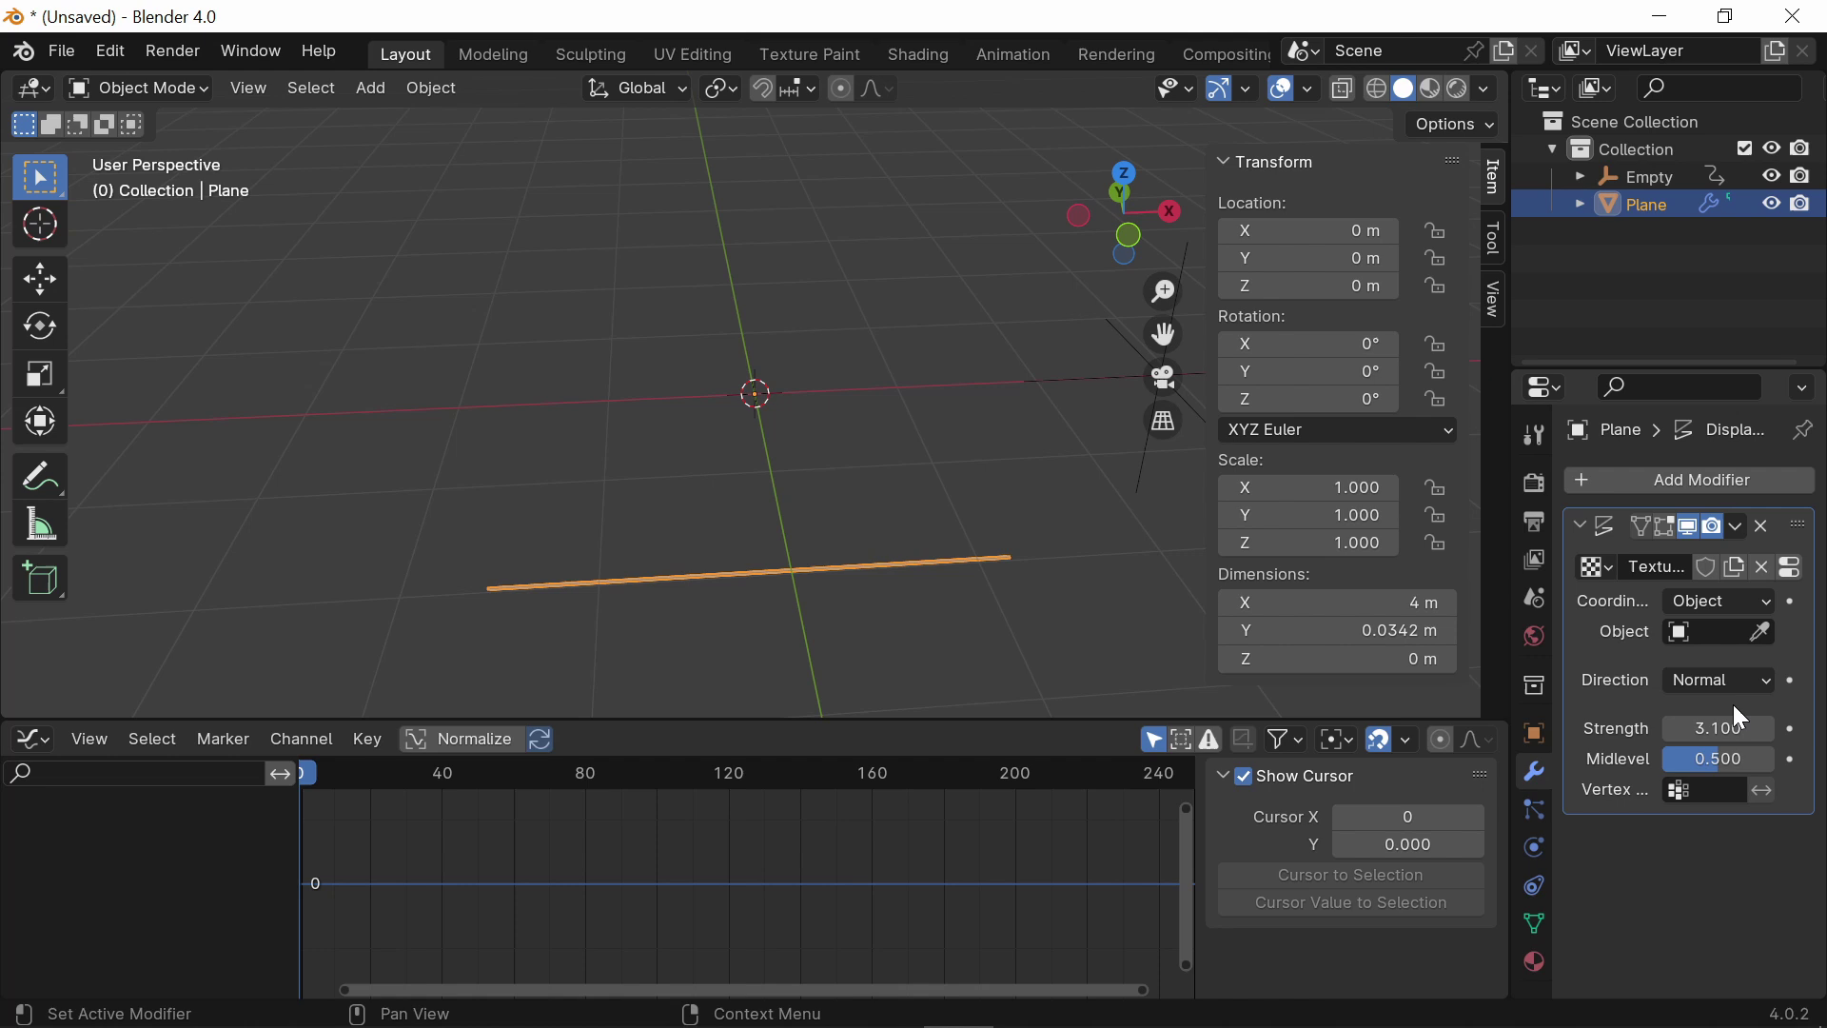
Step: Assign the Empty as the coordinate object of the strip's Displace modifier
click(1761, 631)
click(1730, 646)
click(1720, 632)
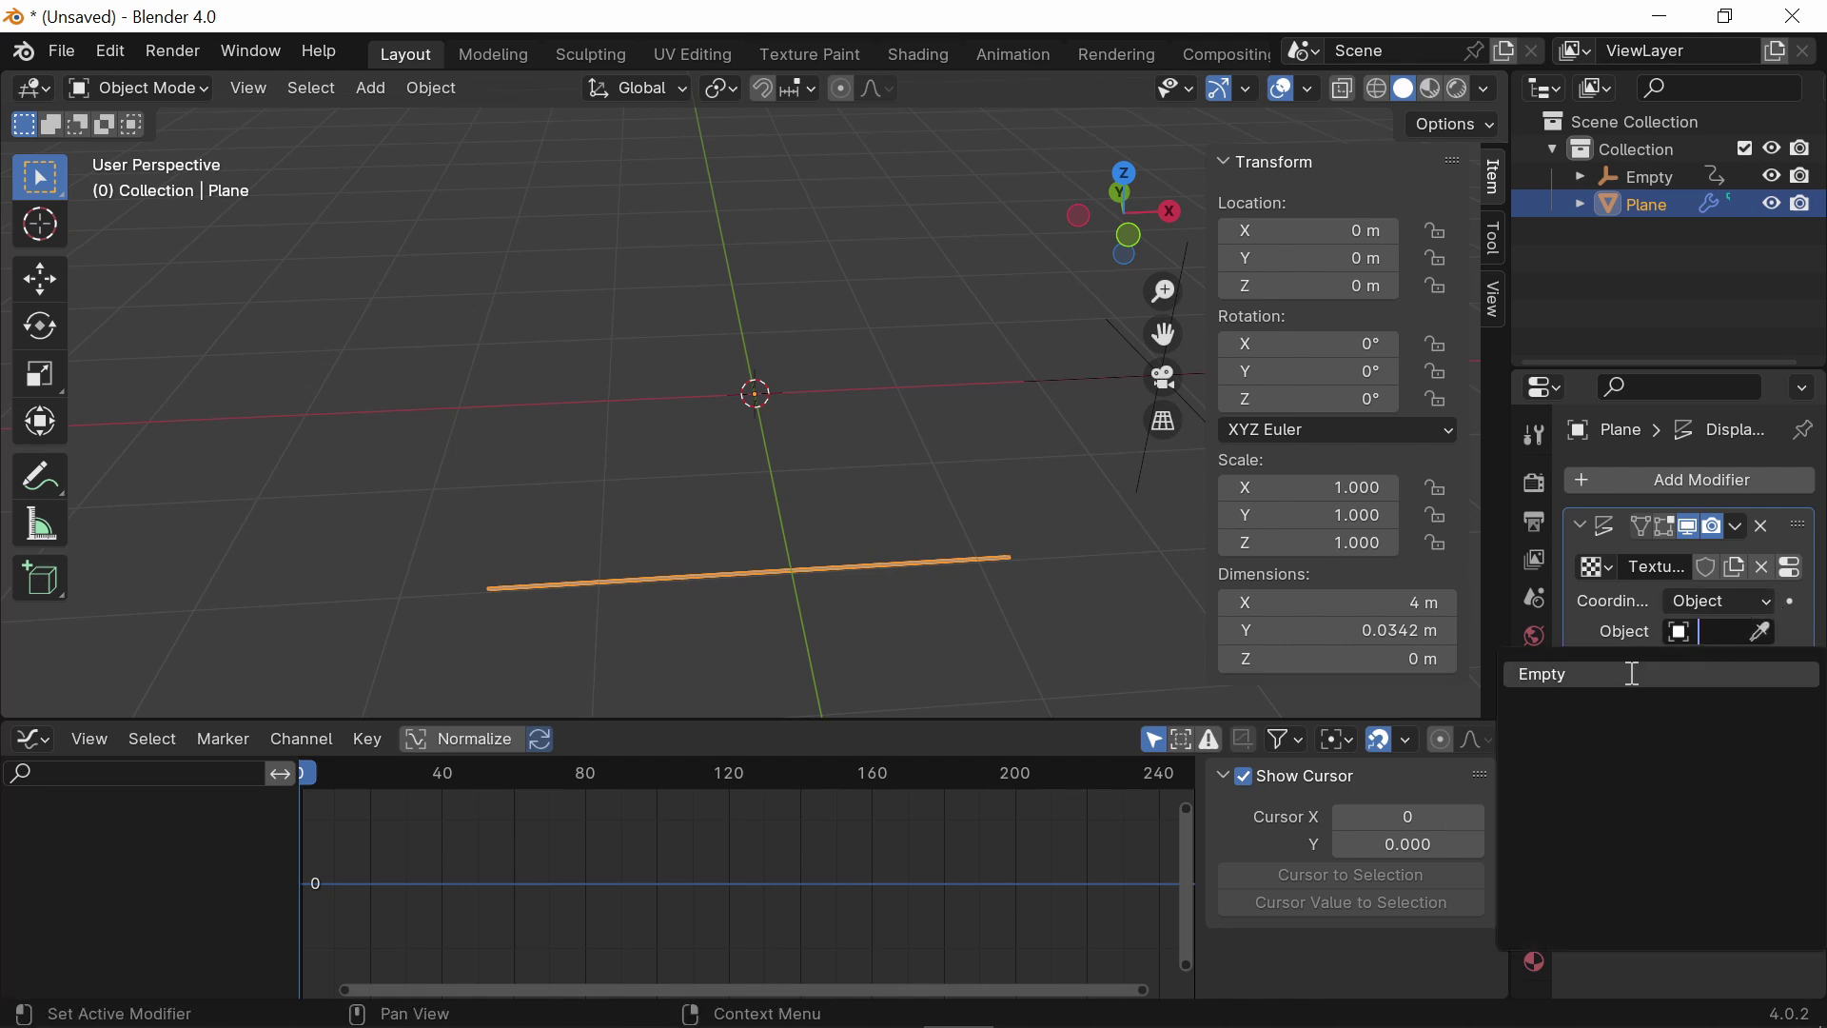
click(1622, 676)
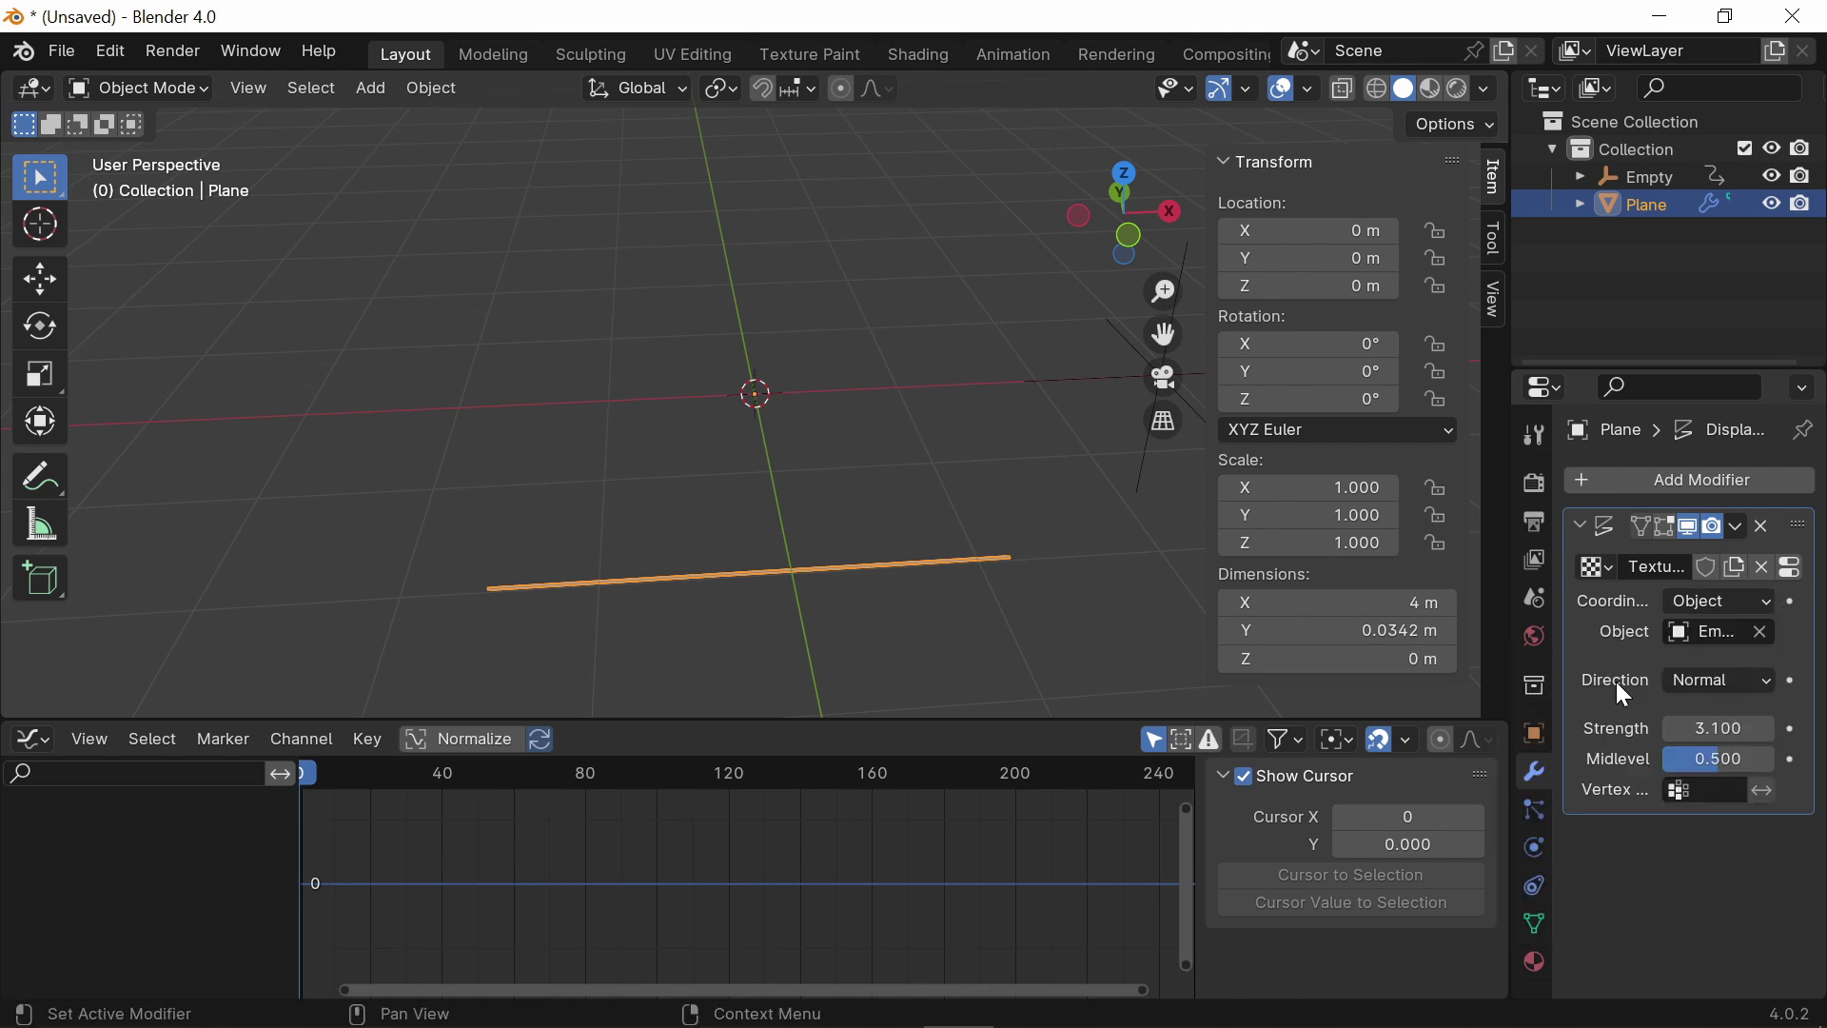
Step: Change the displacement texture's type to Clouds, with size 2 and depth 1
click(1792, 568)
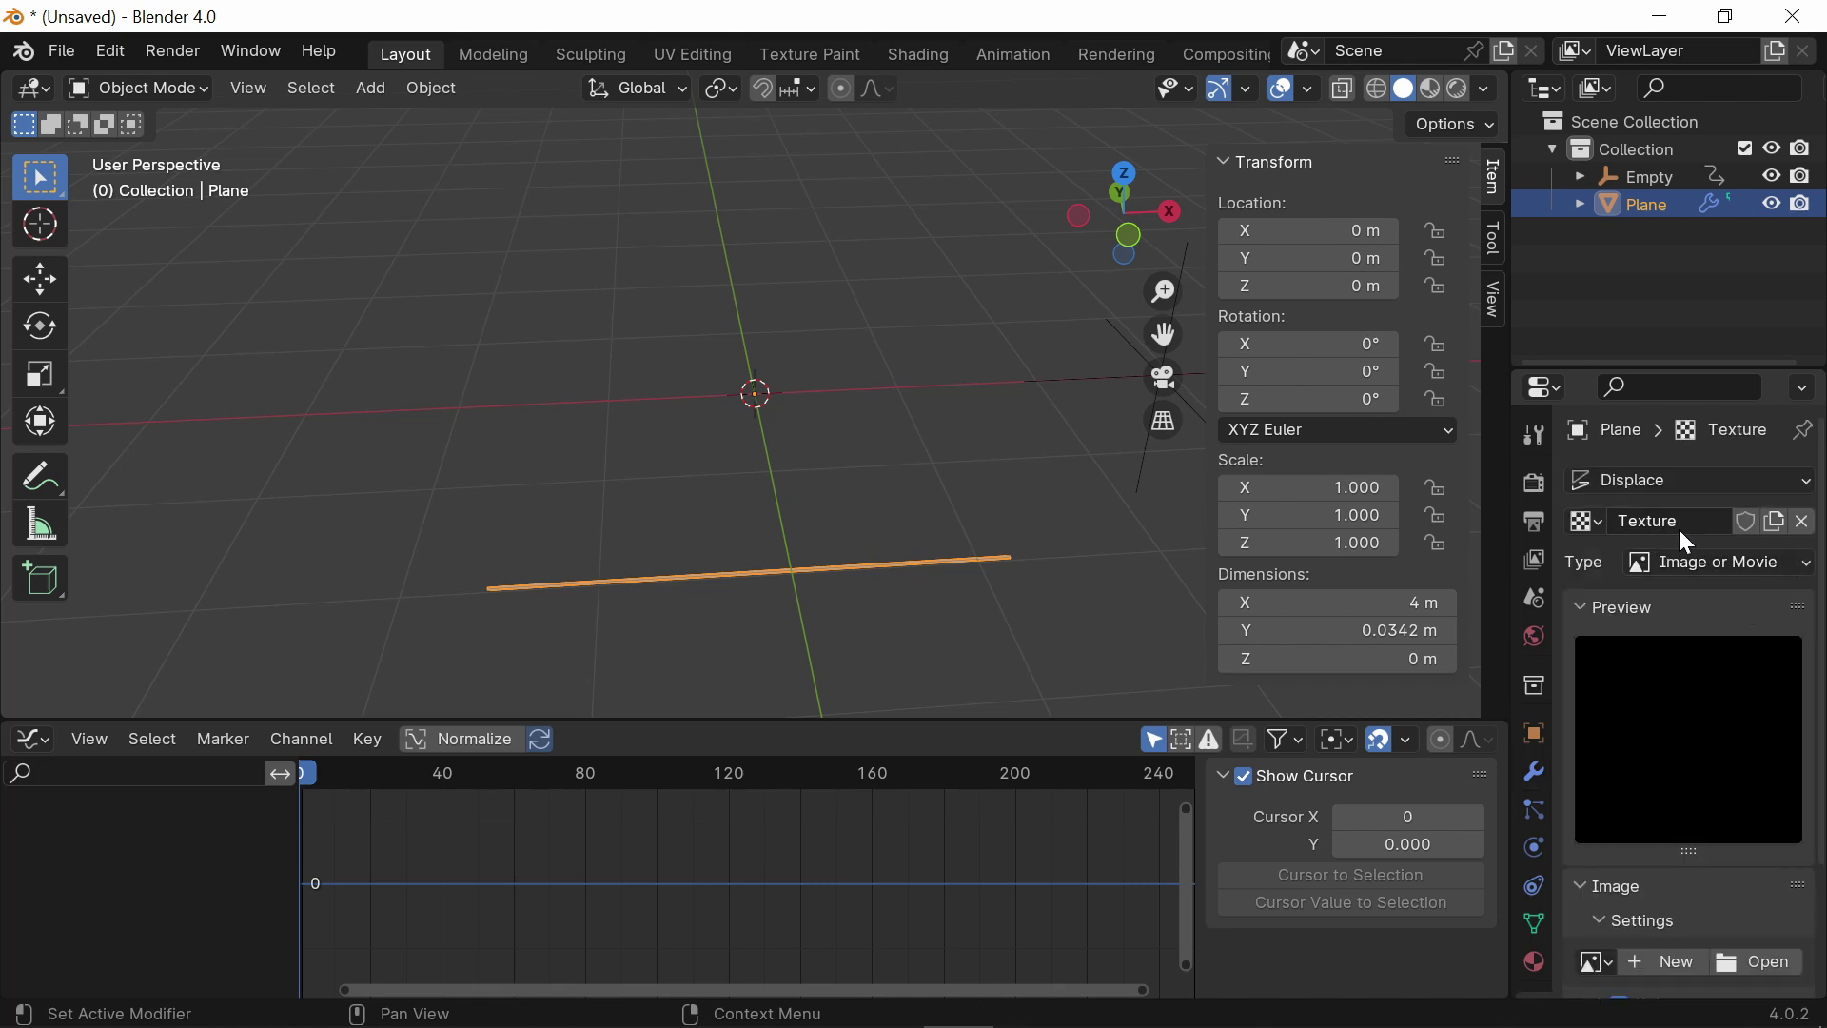
click(1720, 567)
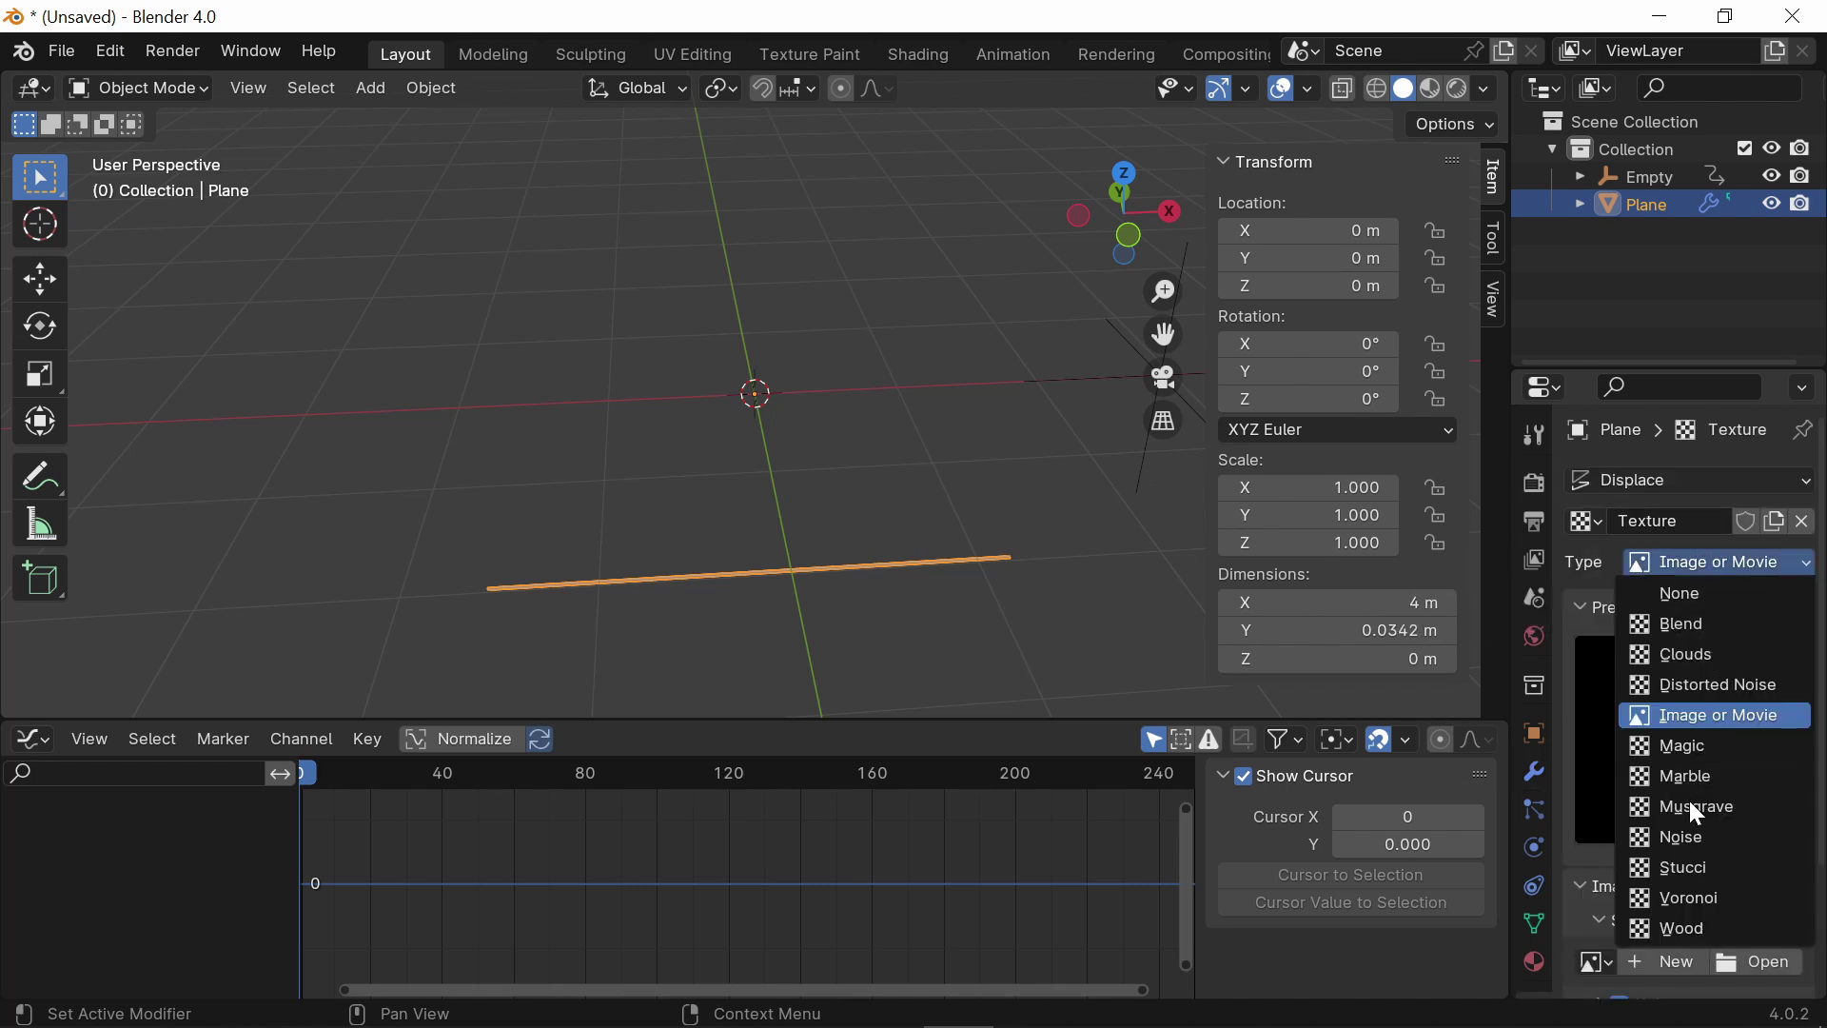
click(1698, 654)
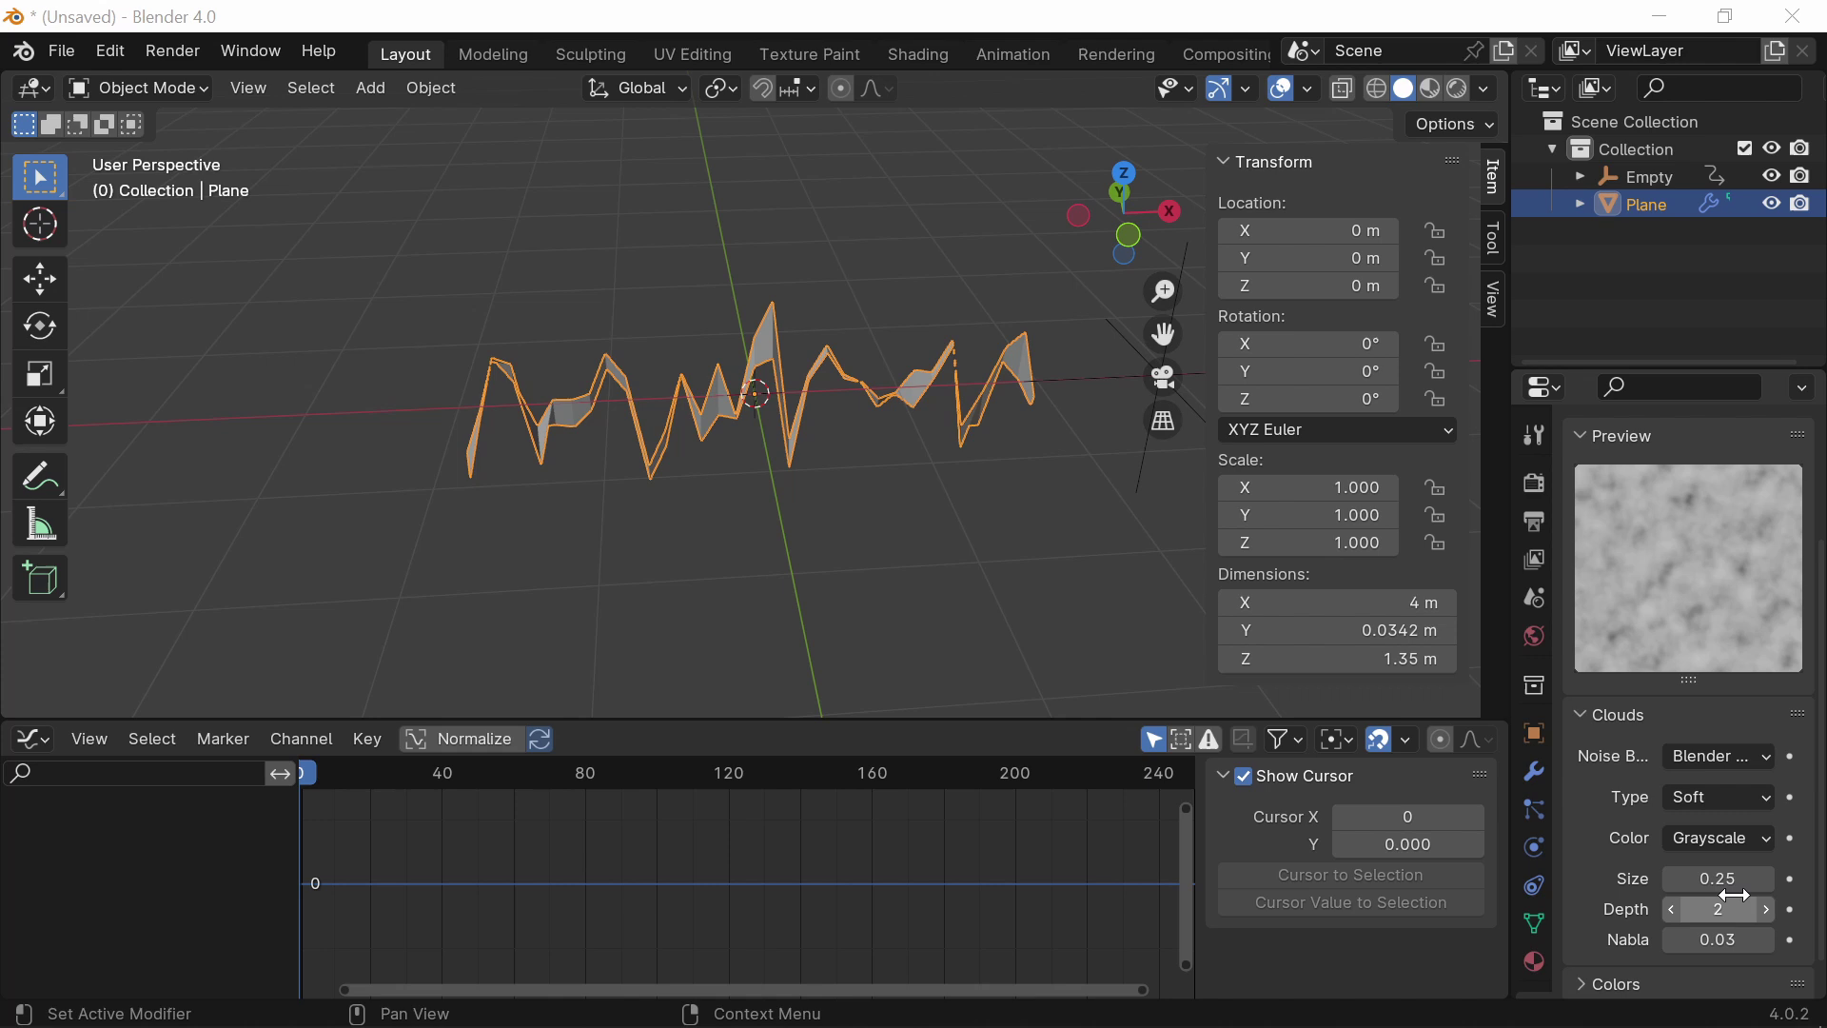
click(1738, 881)
text(2)
key(Return)
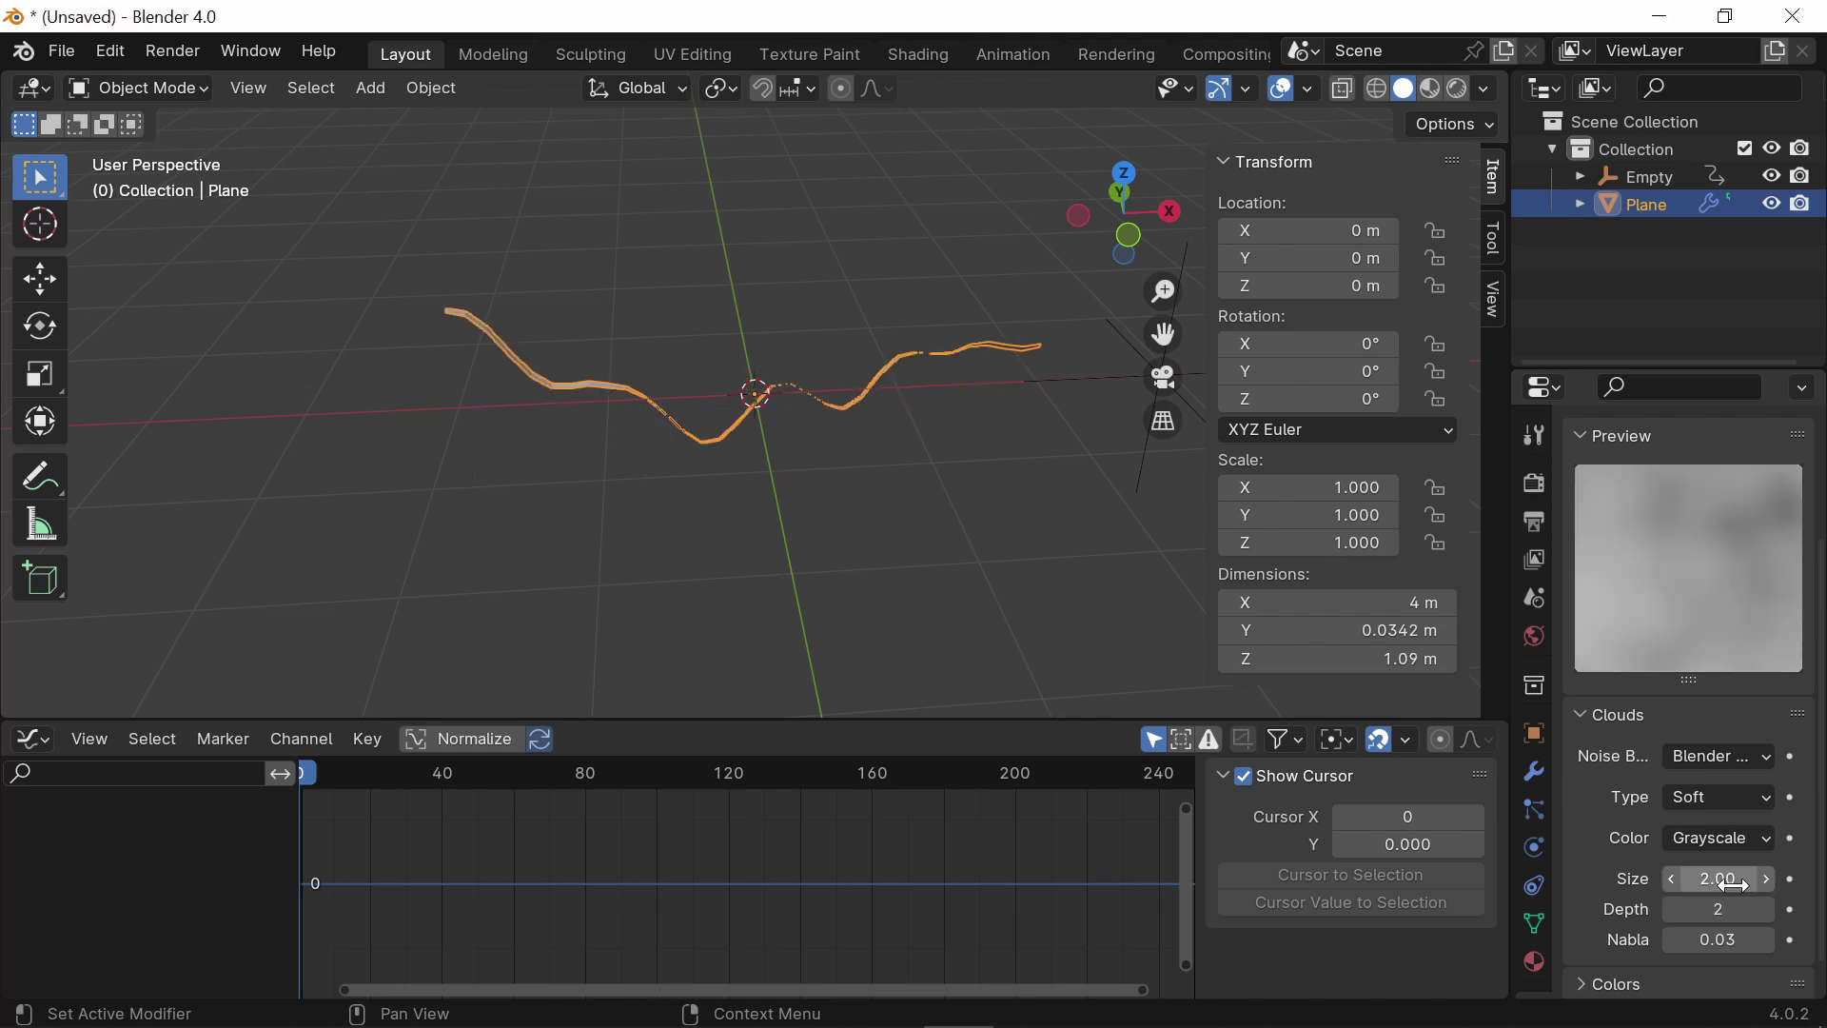
click(1737, 911)
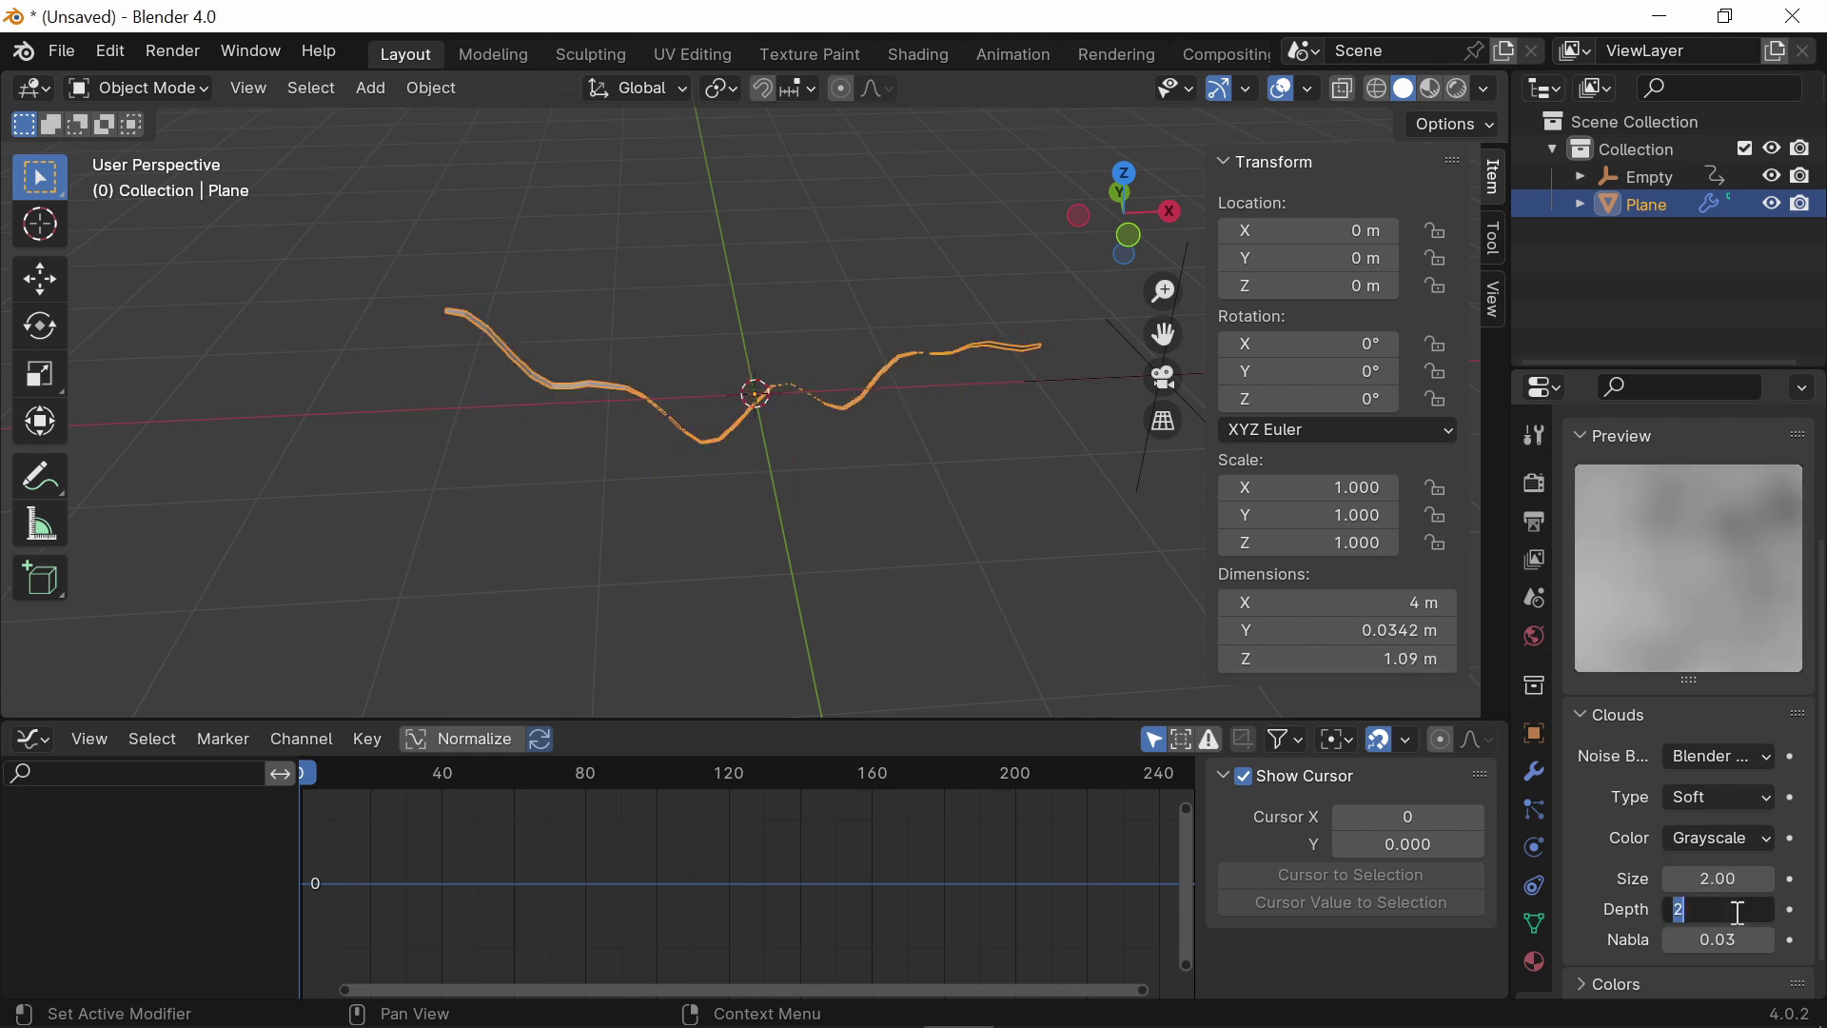
text(1)
key(Return)
Step: Add a second Displace modifier to the strip and give it a new texture
click(1533, 770)
middle_drag(657, 522, 746, 432)
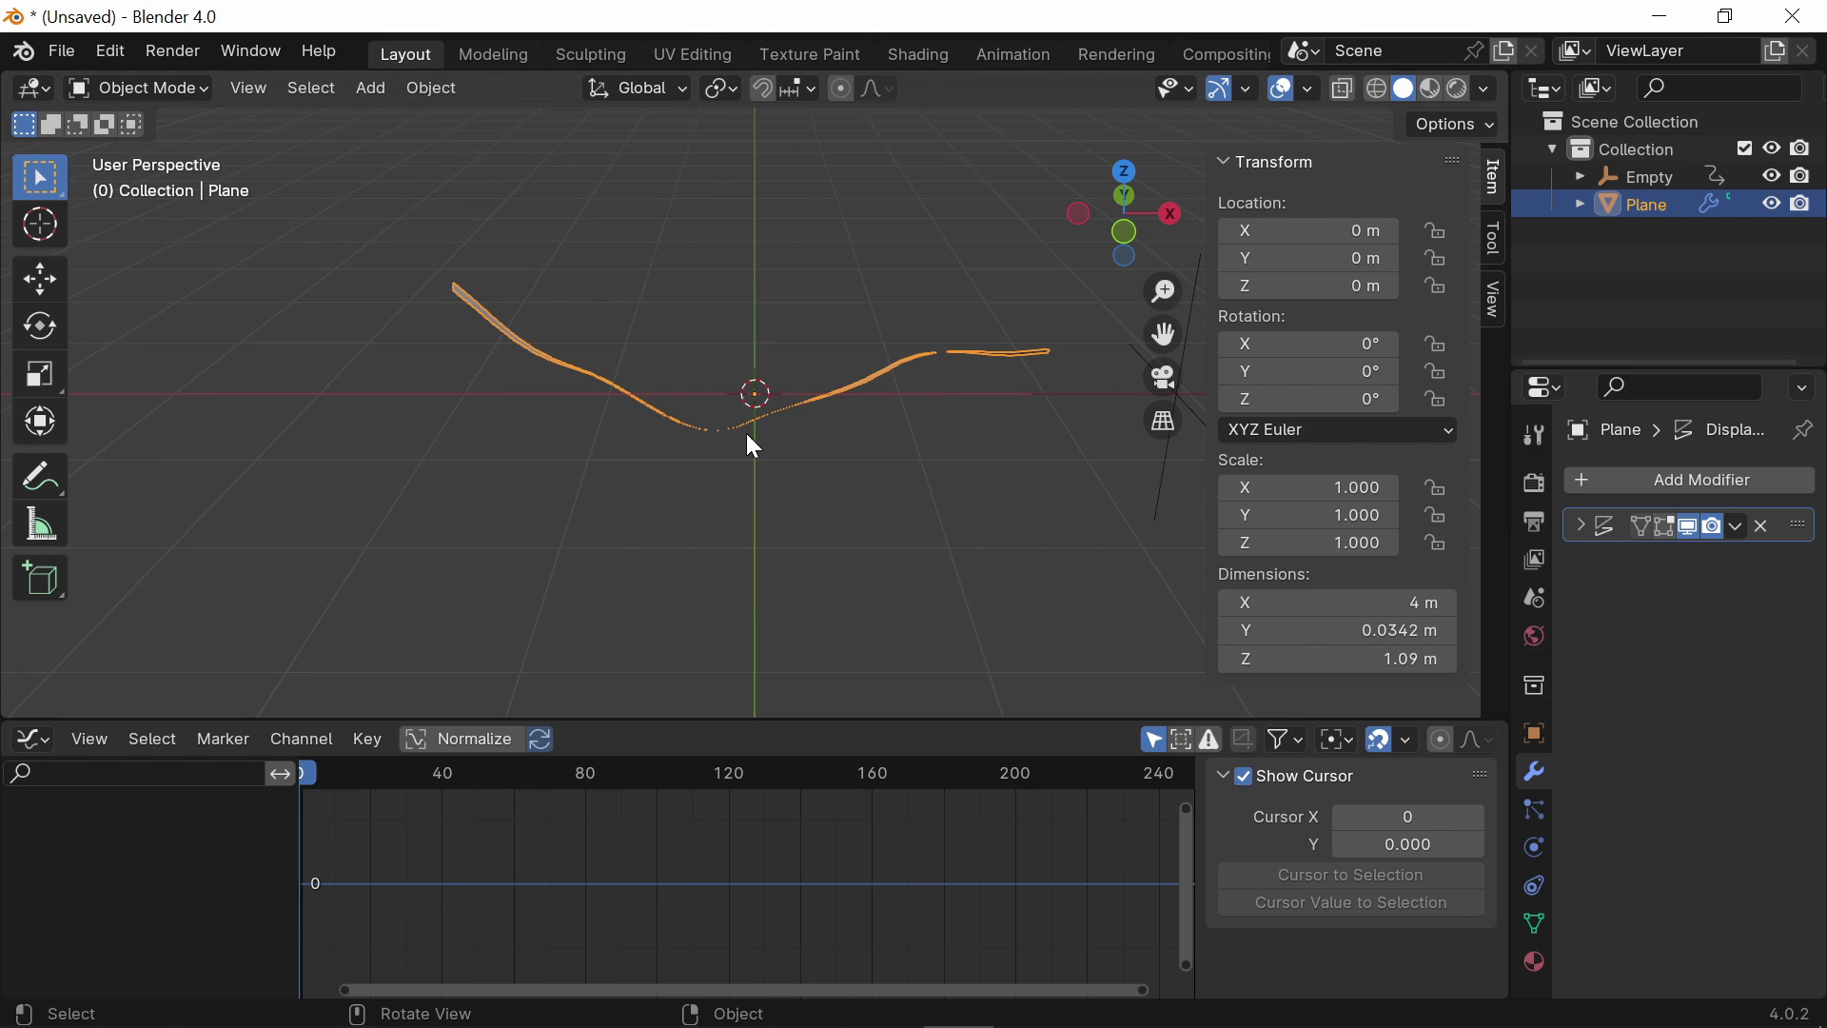
click(1655, 478)
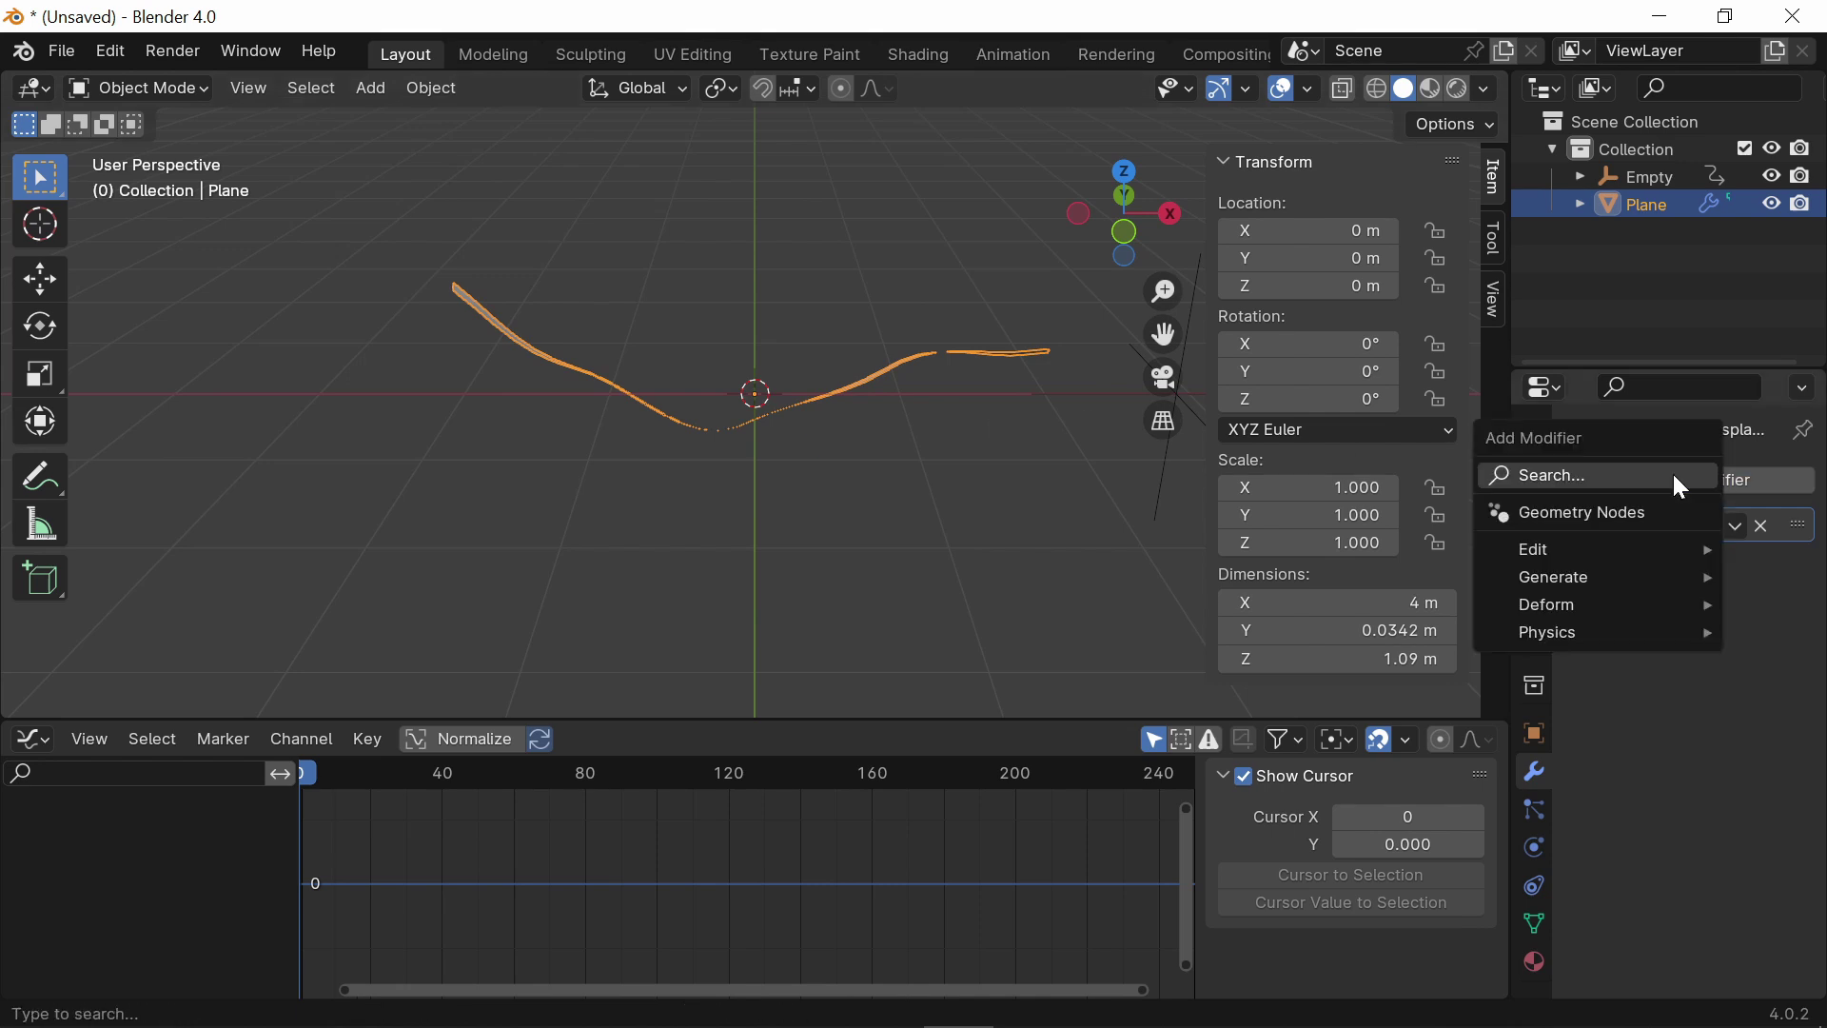
click(1572, 472)
click(1617, 520)
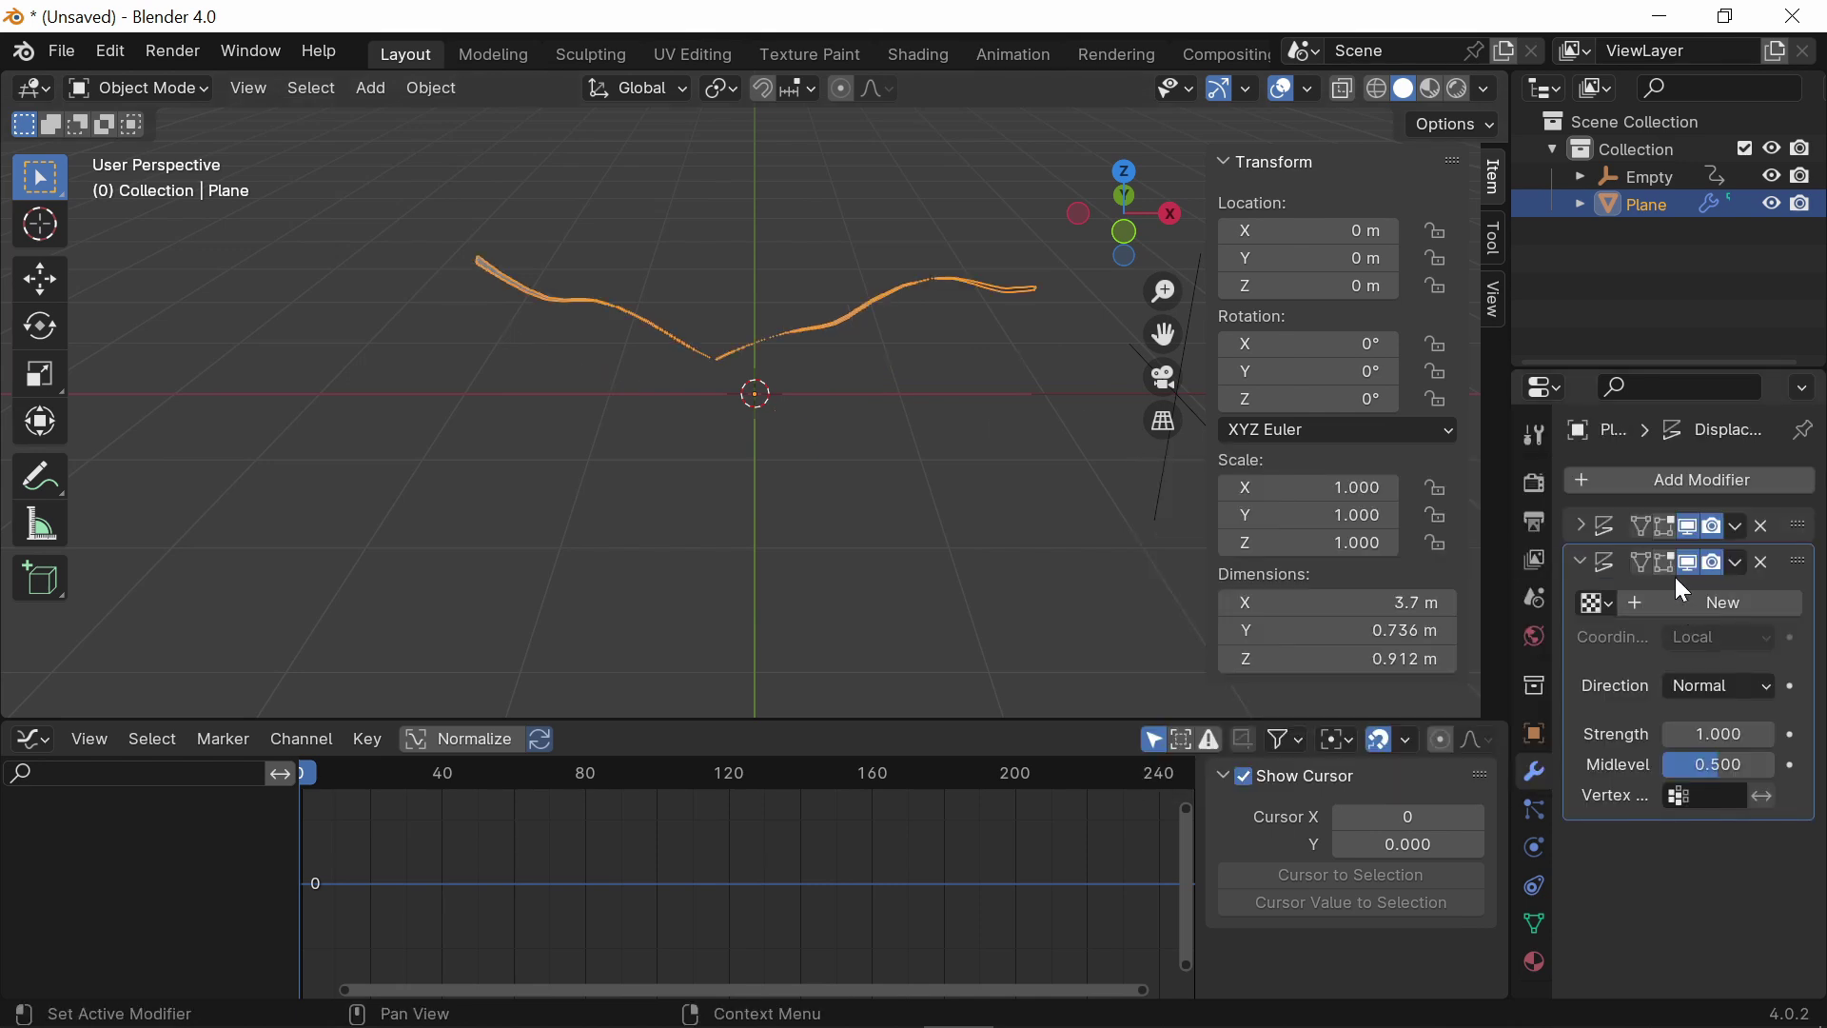
click(1675, 602)
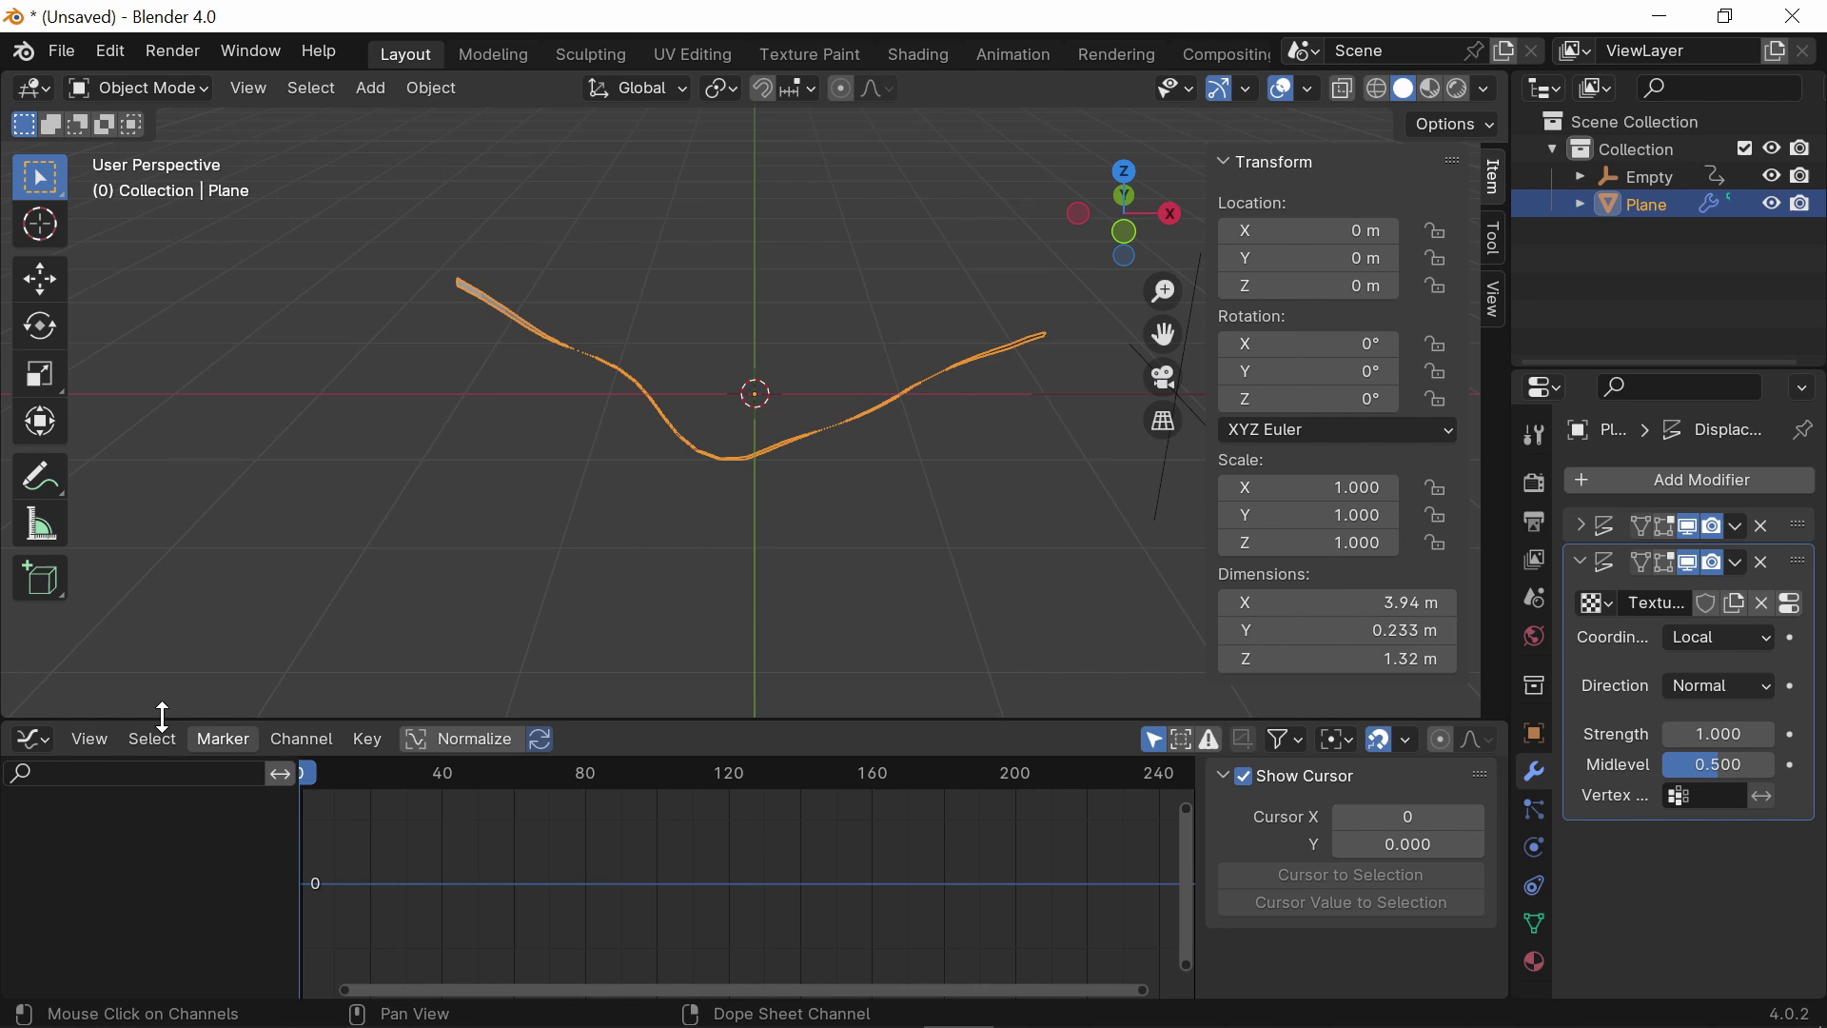
Step: Set the second Displace modifier's texture coordinates to Object, using the Empty
click(1727, 643)
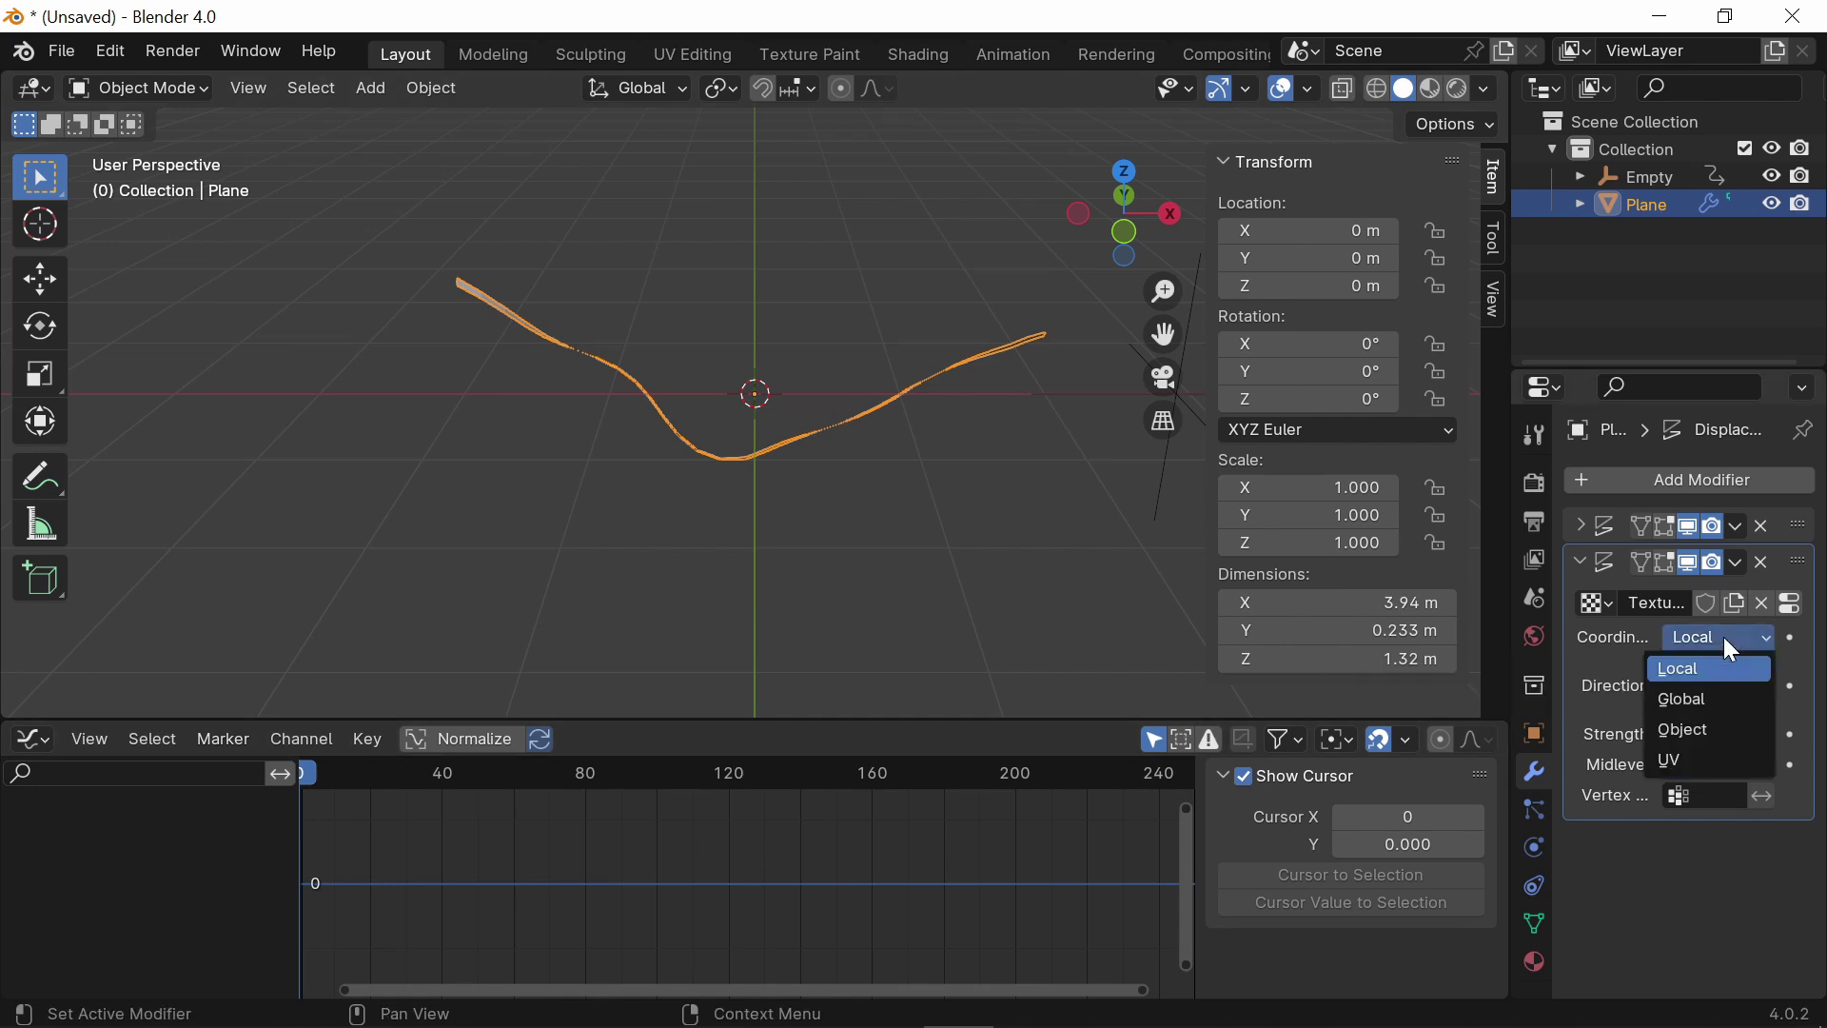
click(1689, 730)
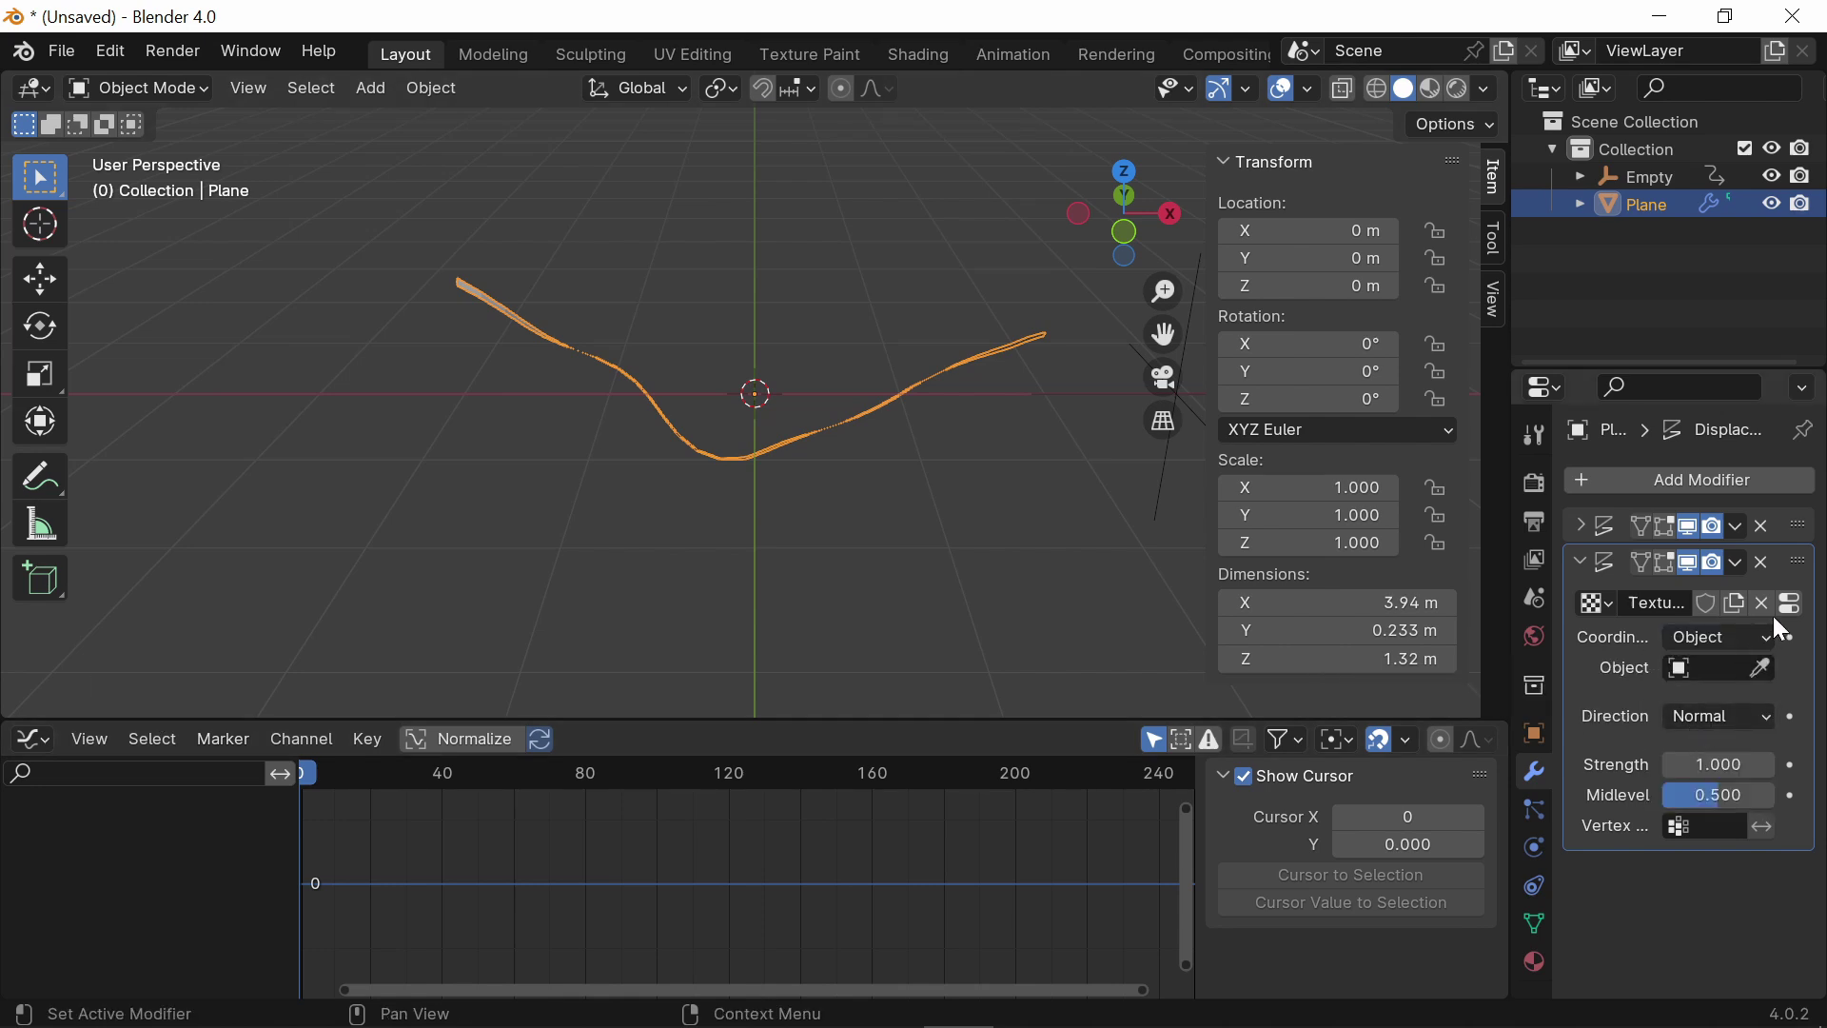
click(1718, 669)
click(1619, 700)
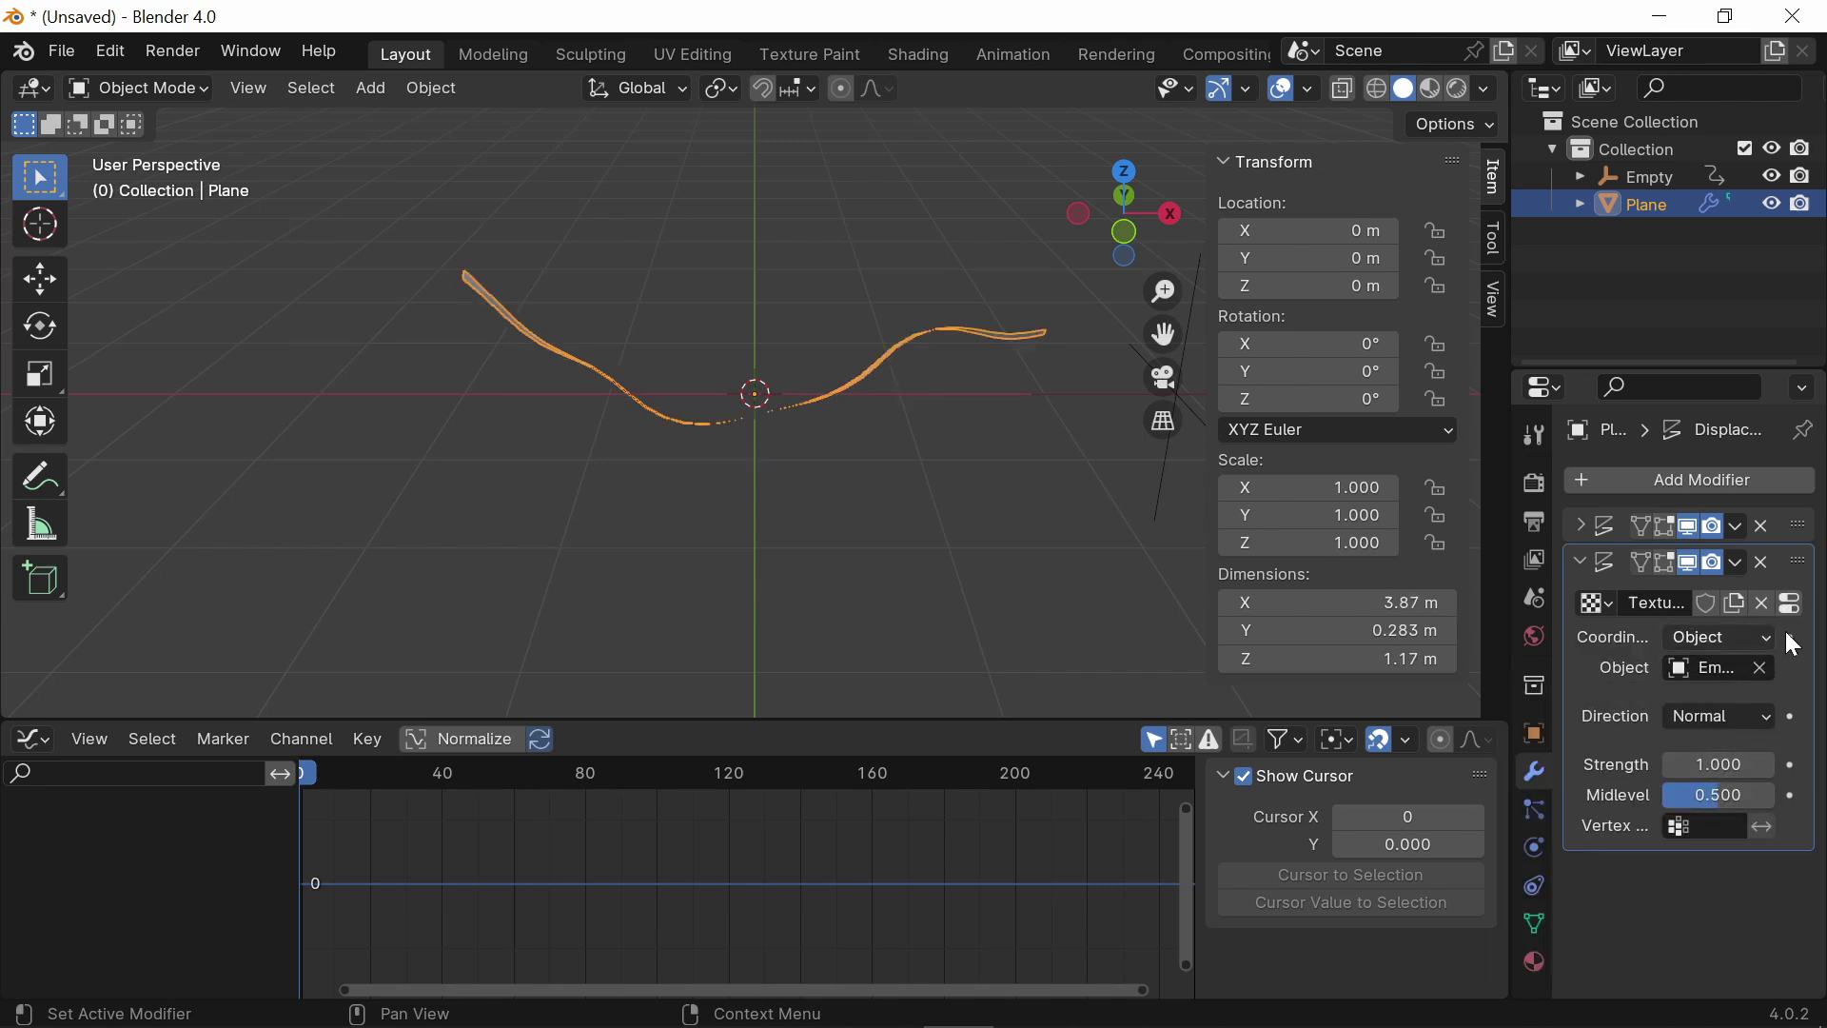
Step: Set the second displacement texture's Clouds size to 0.5, then collapse that modifier's settings
click(1791, 603)
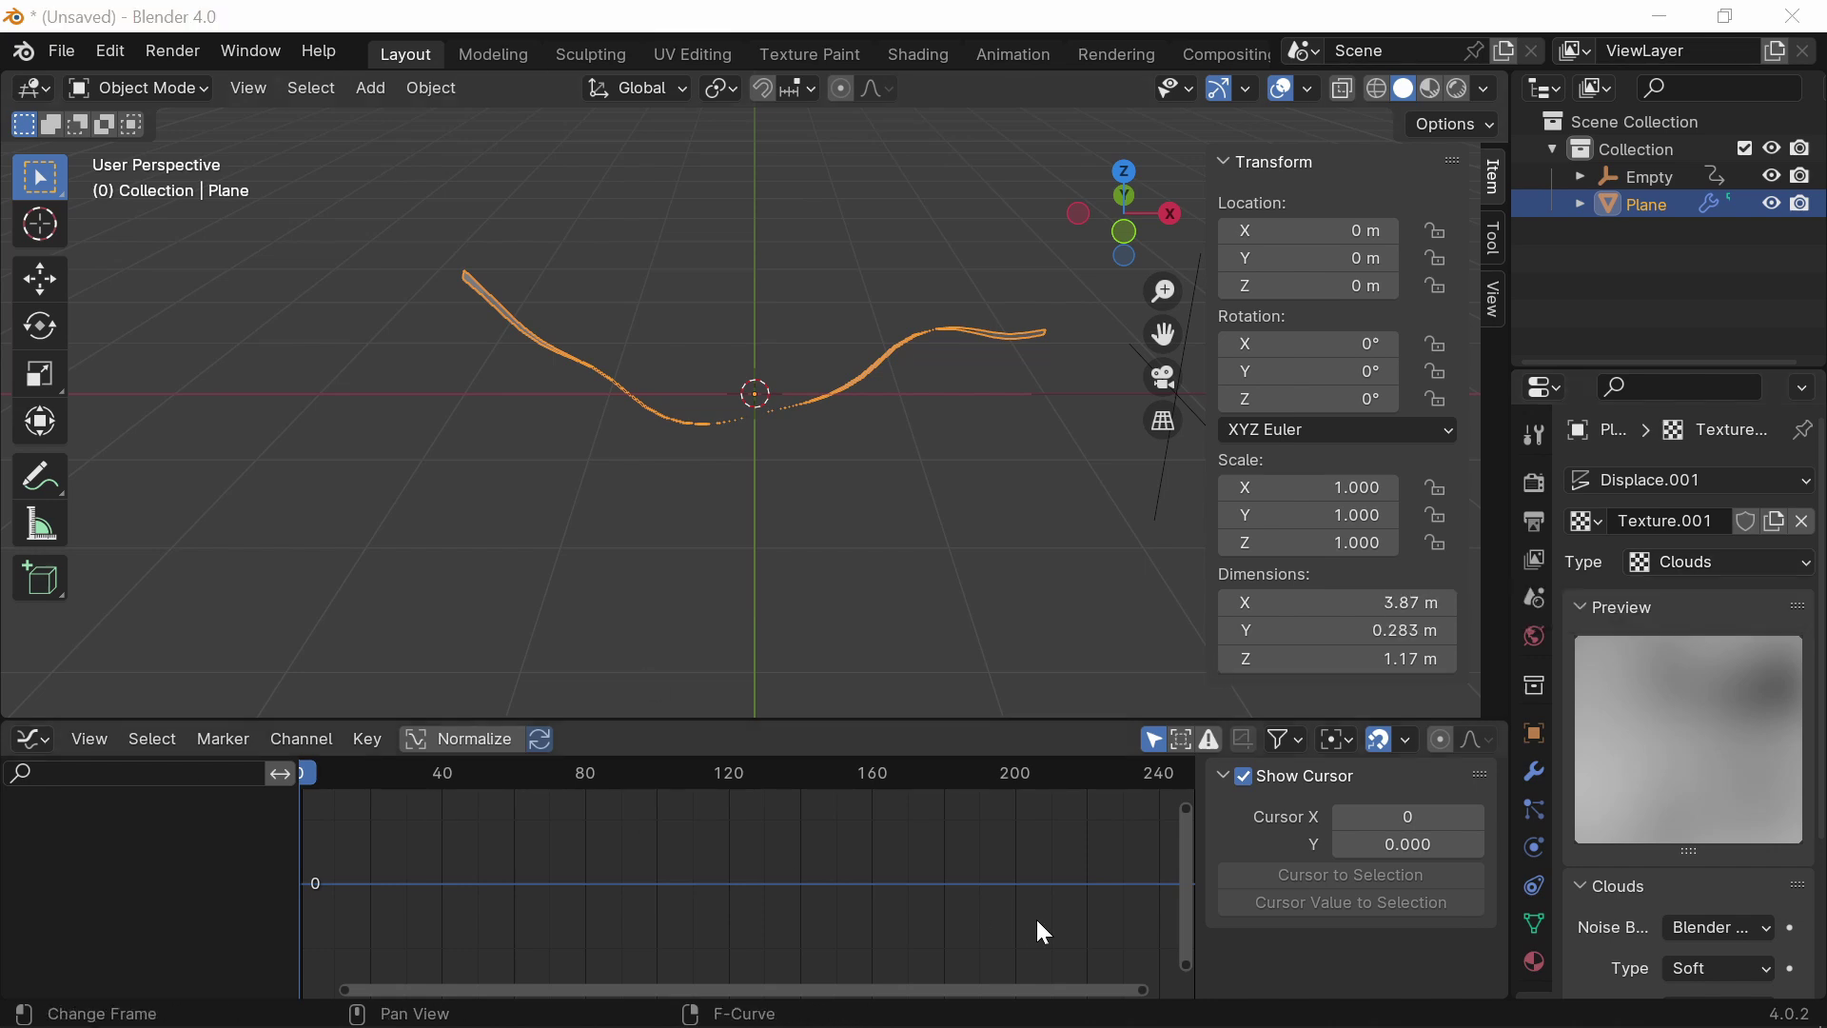
scroll(1760, 875, down, 5)
click(1732, 841)
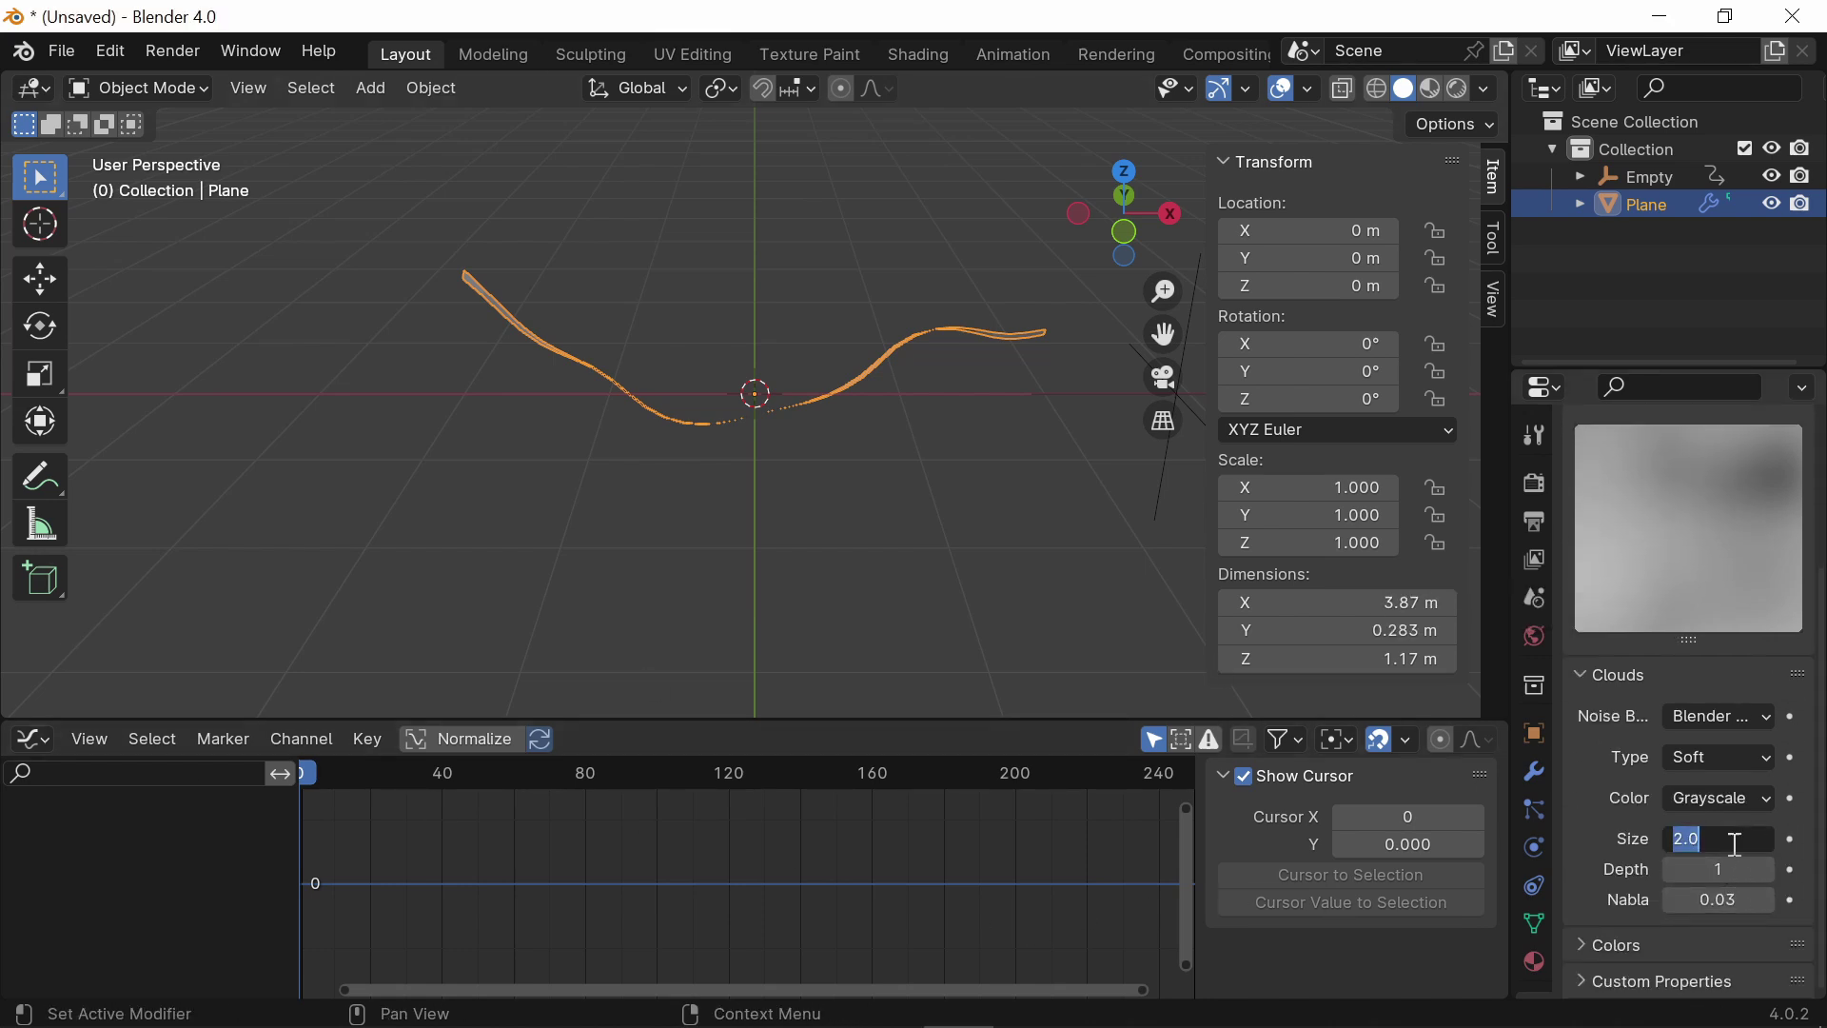
key(BackSpace)
text(.5)
key(Return)
click(1532, 771)
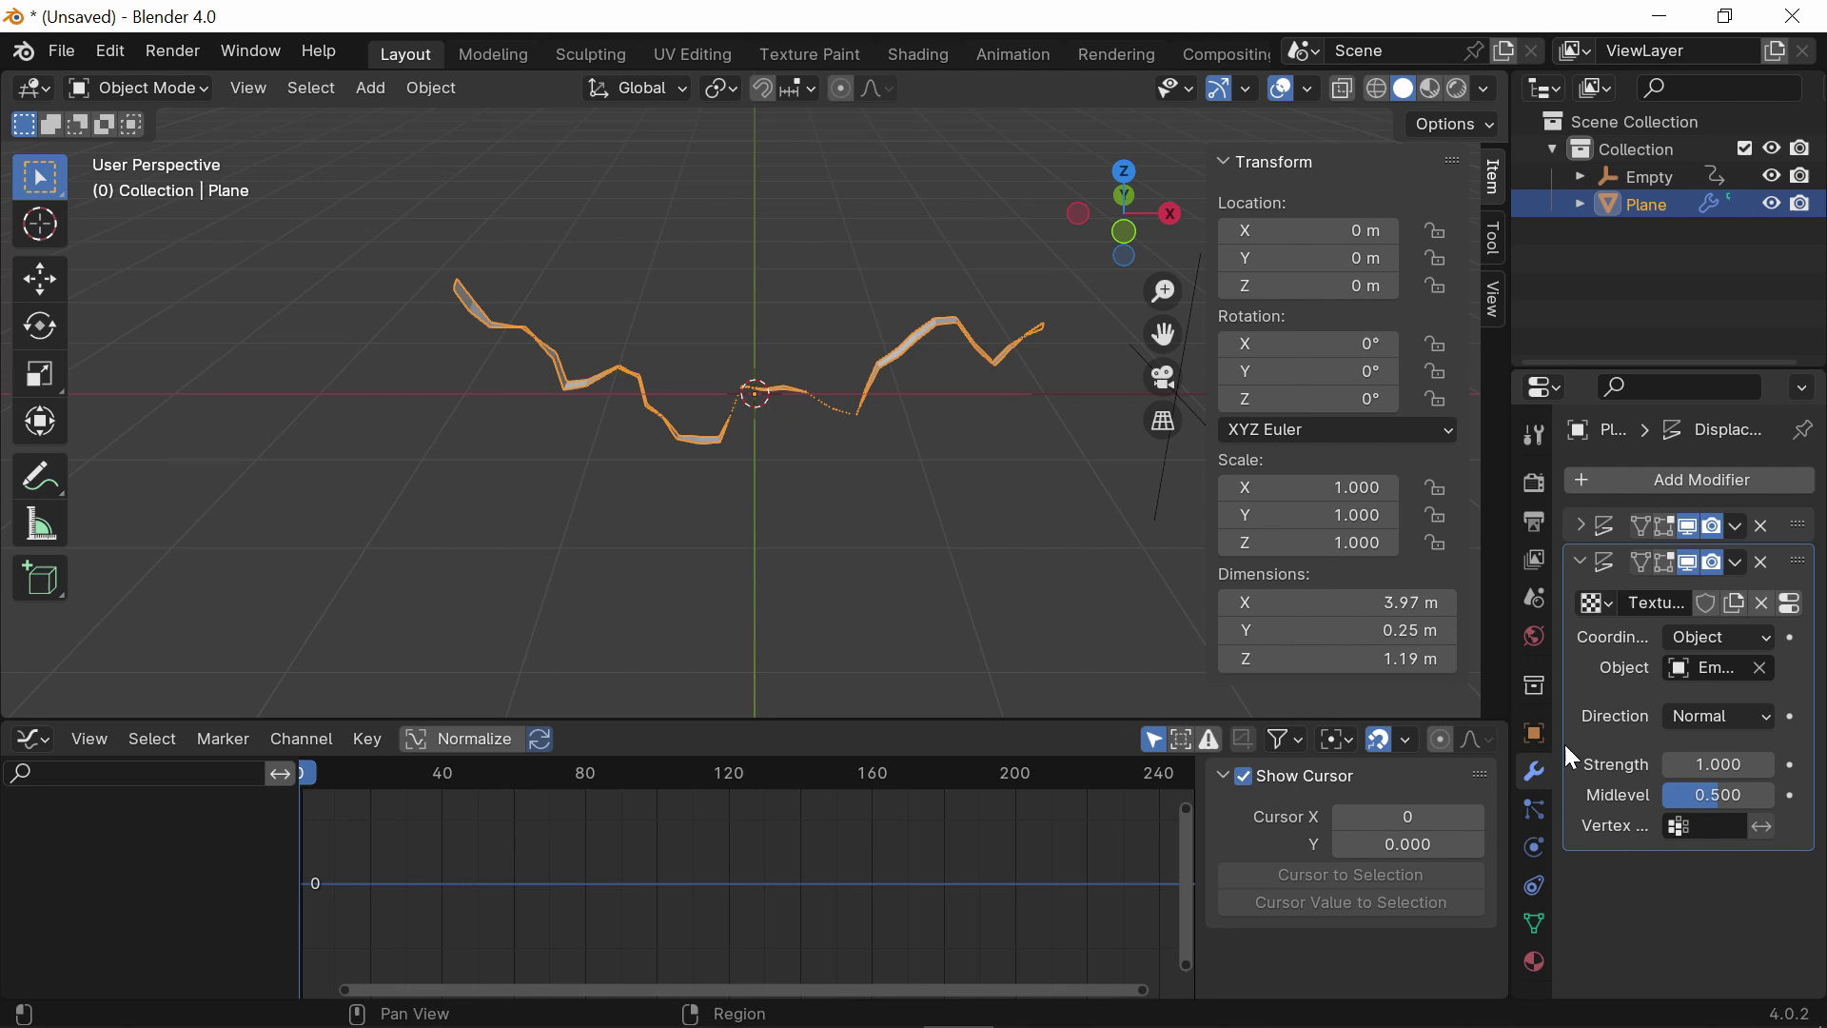
click(1582, 562)
Step: Switch the strip from Object Mode to Weight Paint mode and view it from the top
click(788, 508)
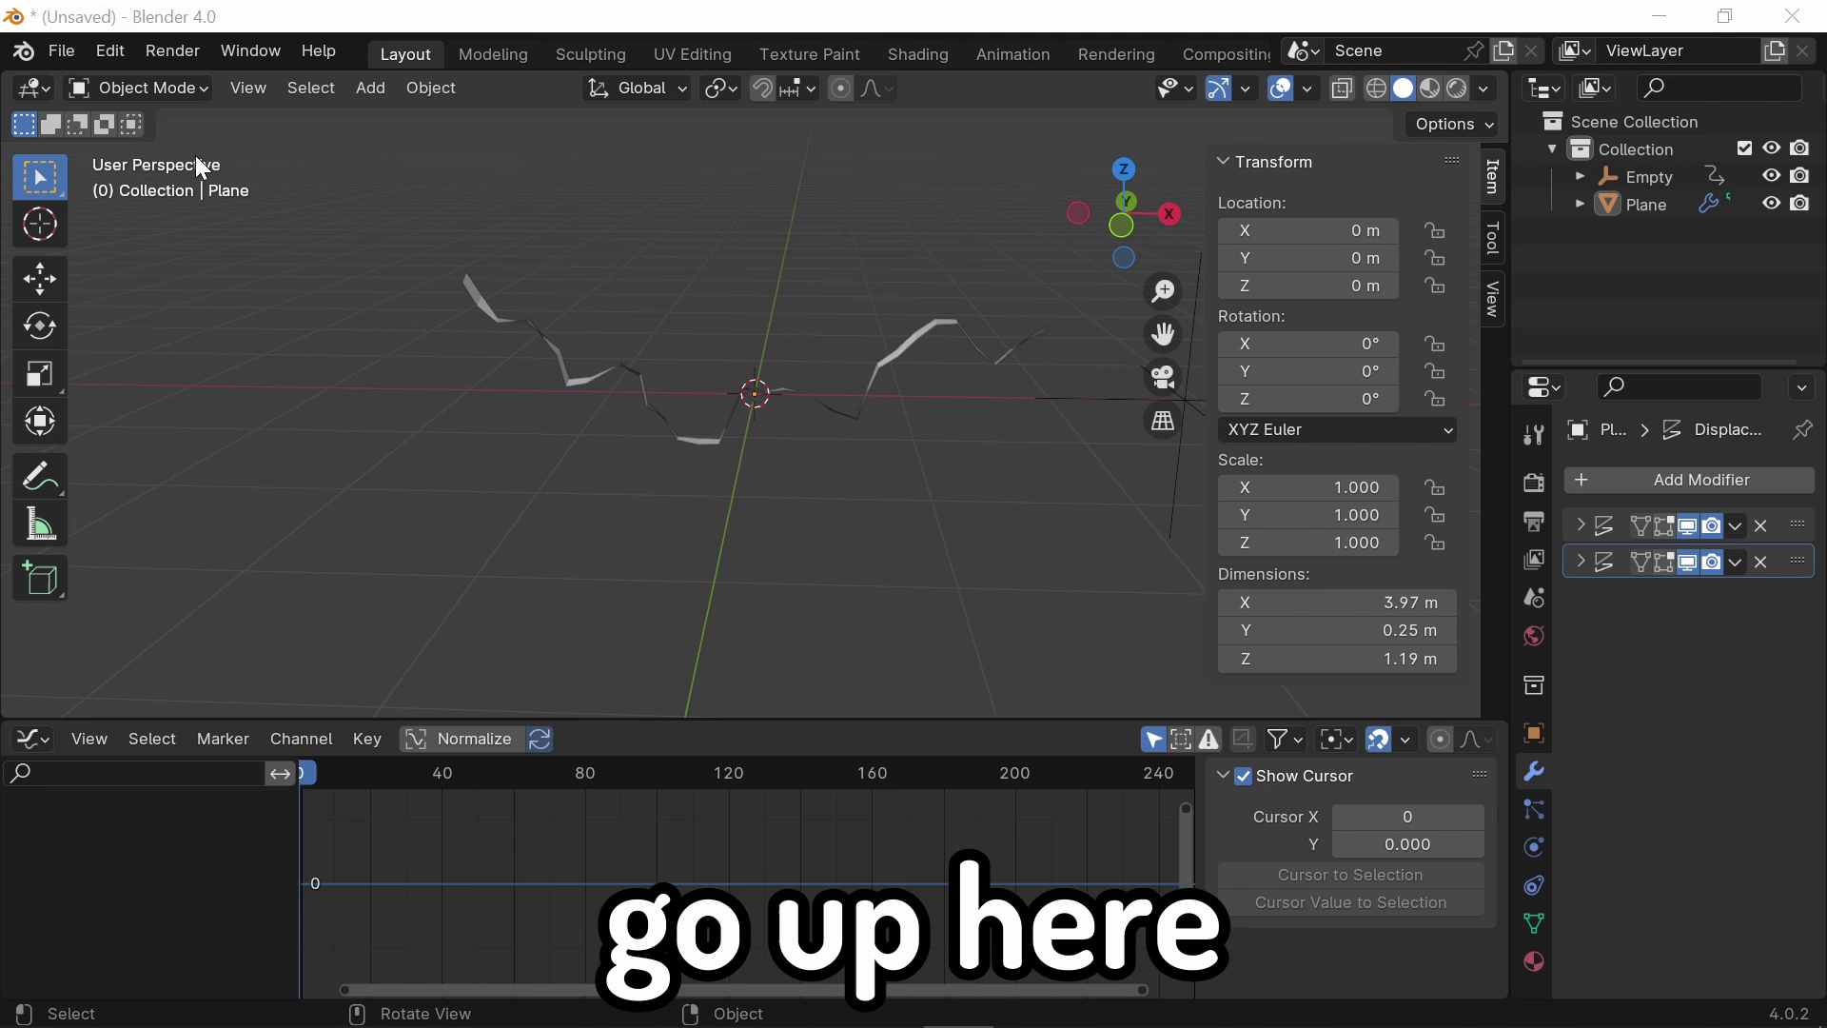
click(167, 93)
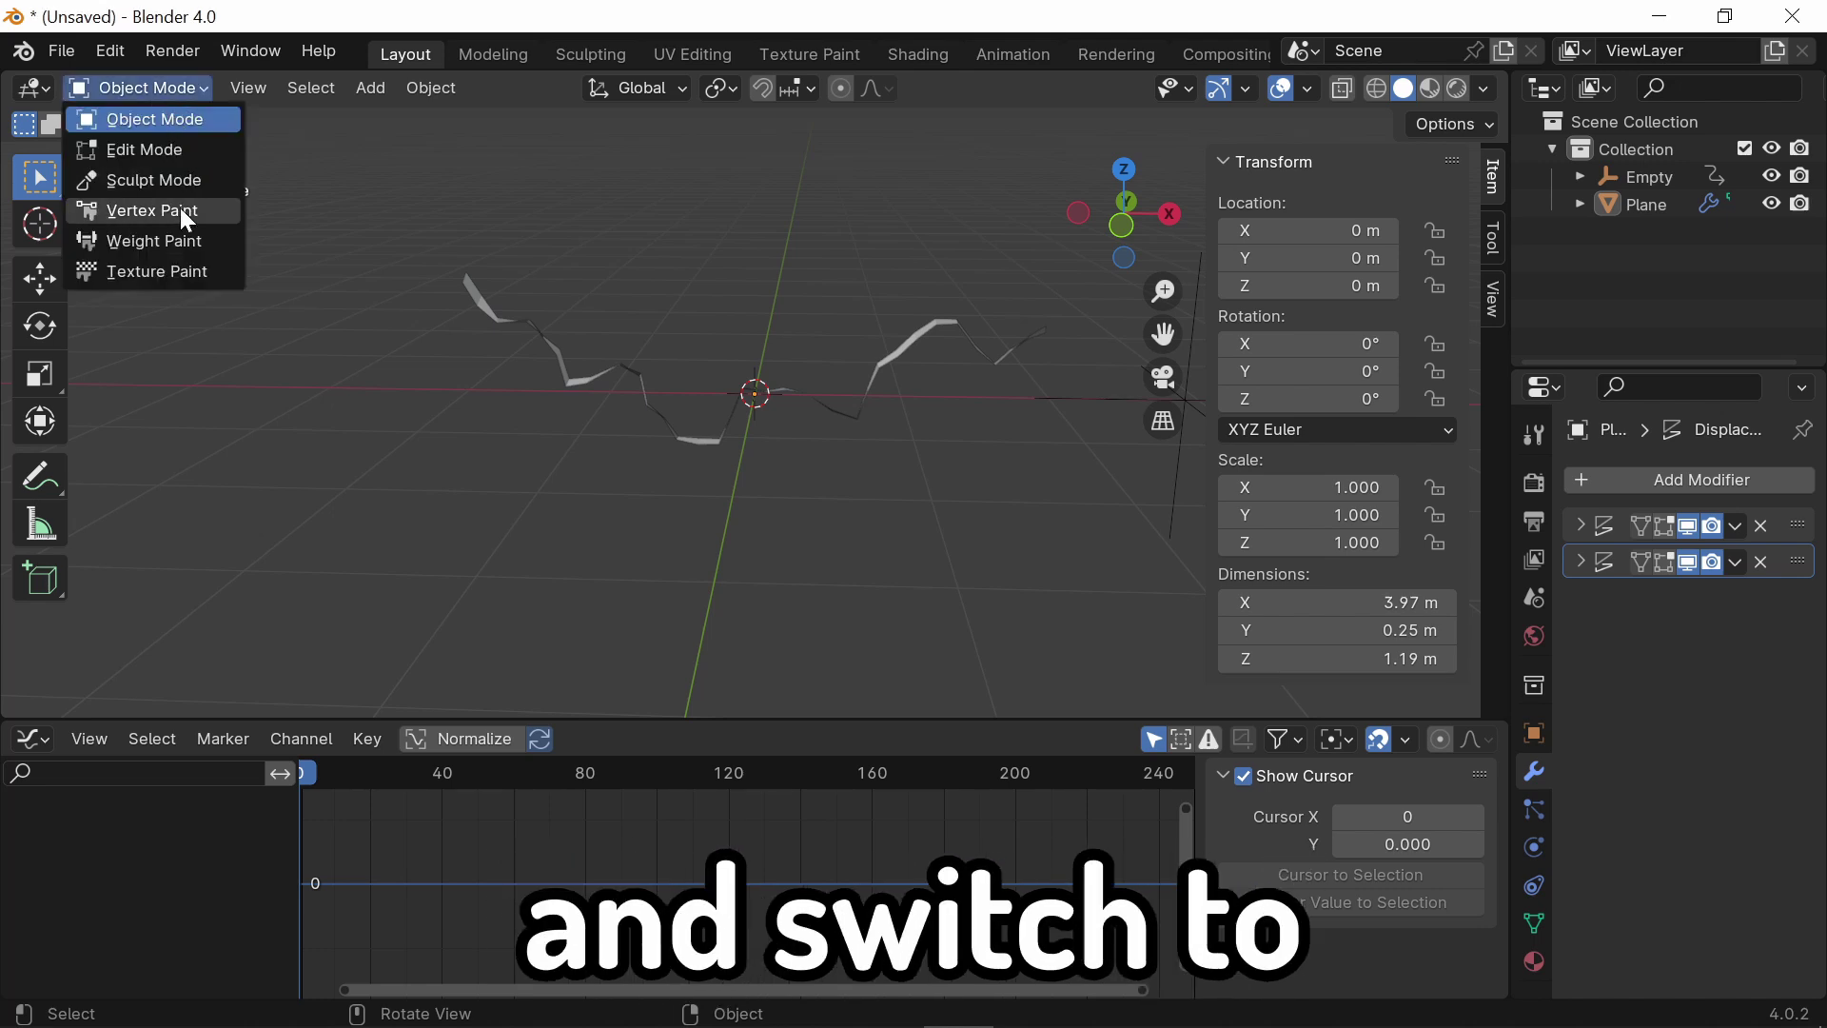
click(178, 245)
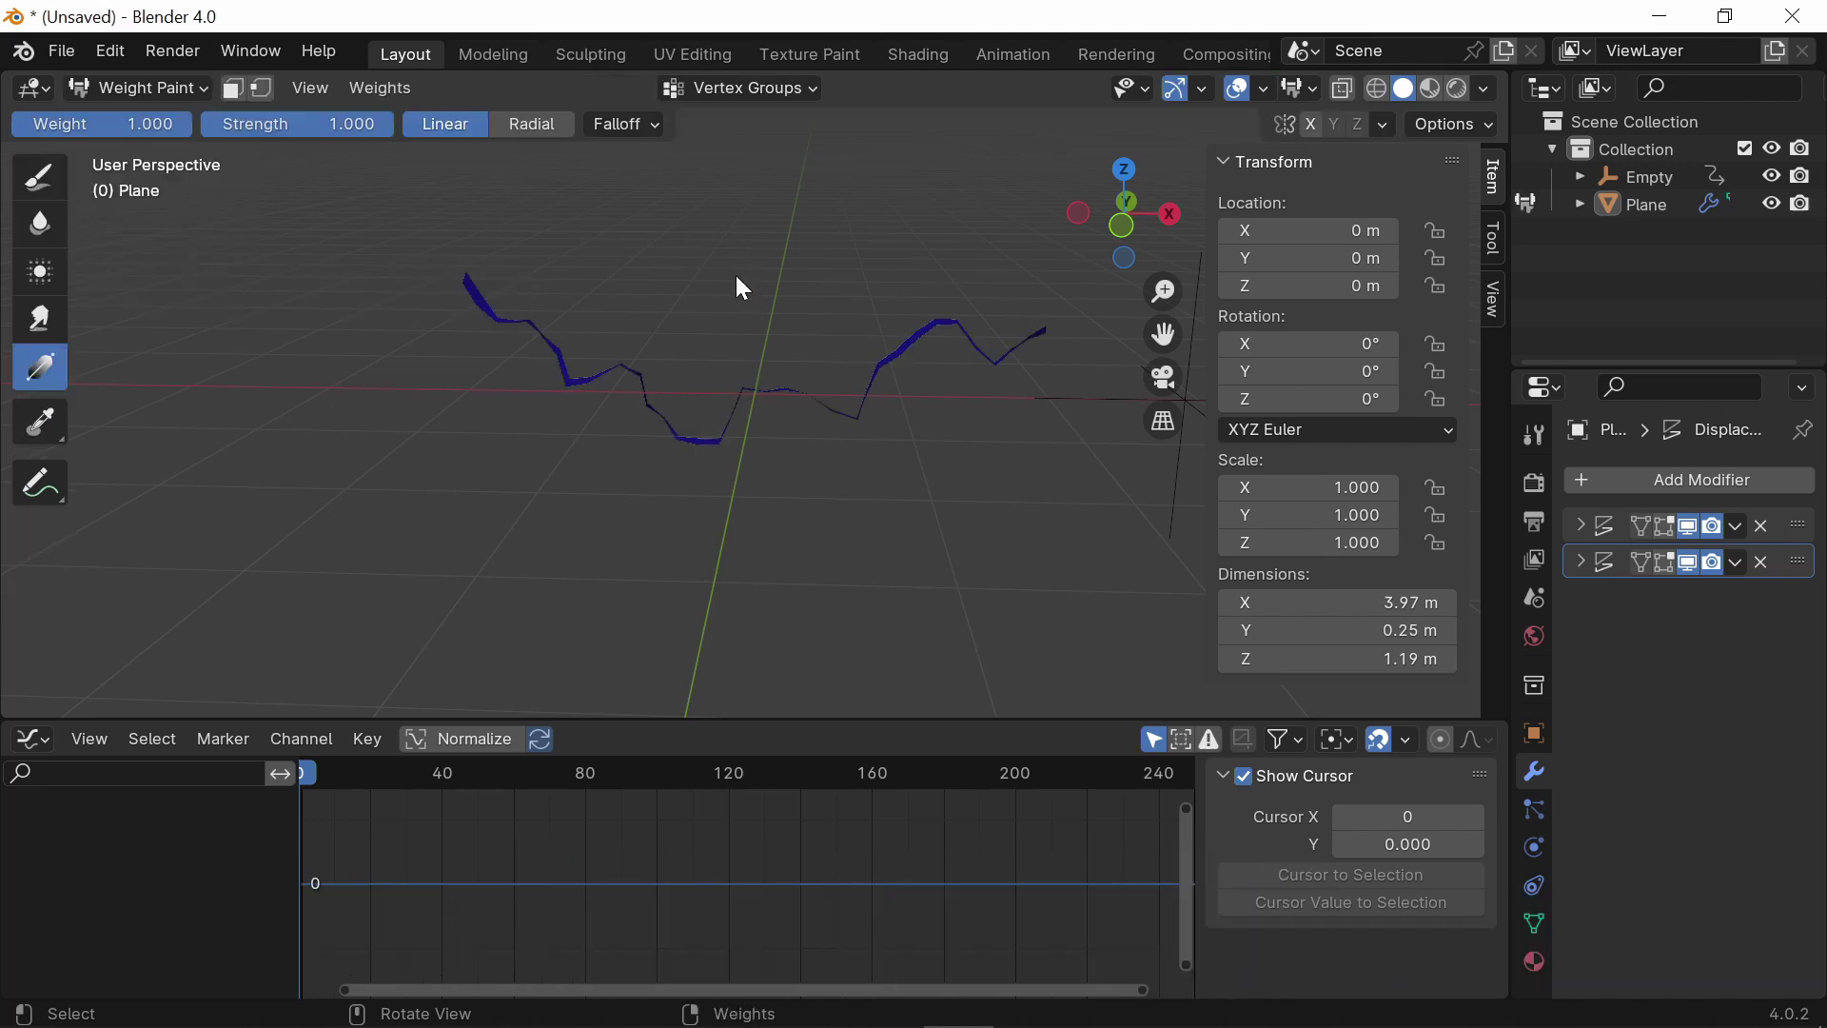
click(1130, 171)
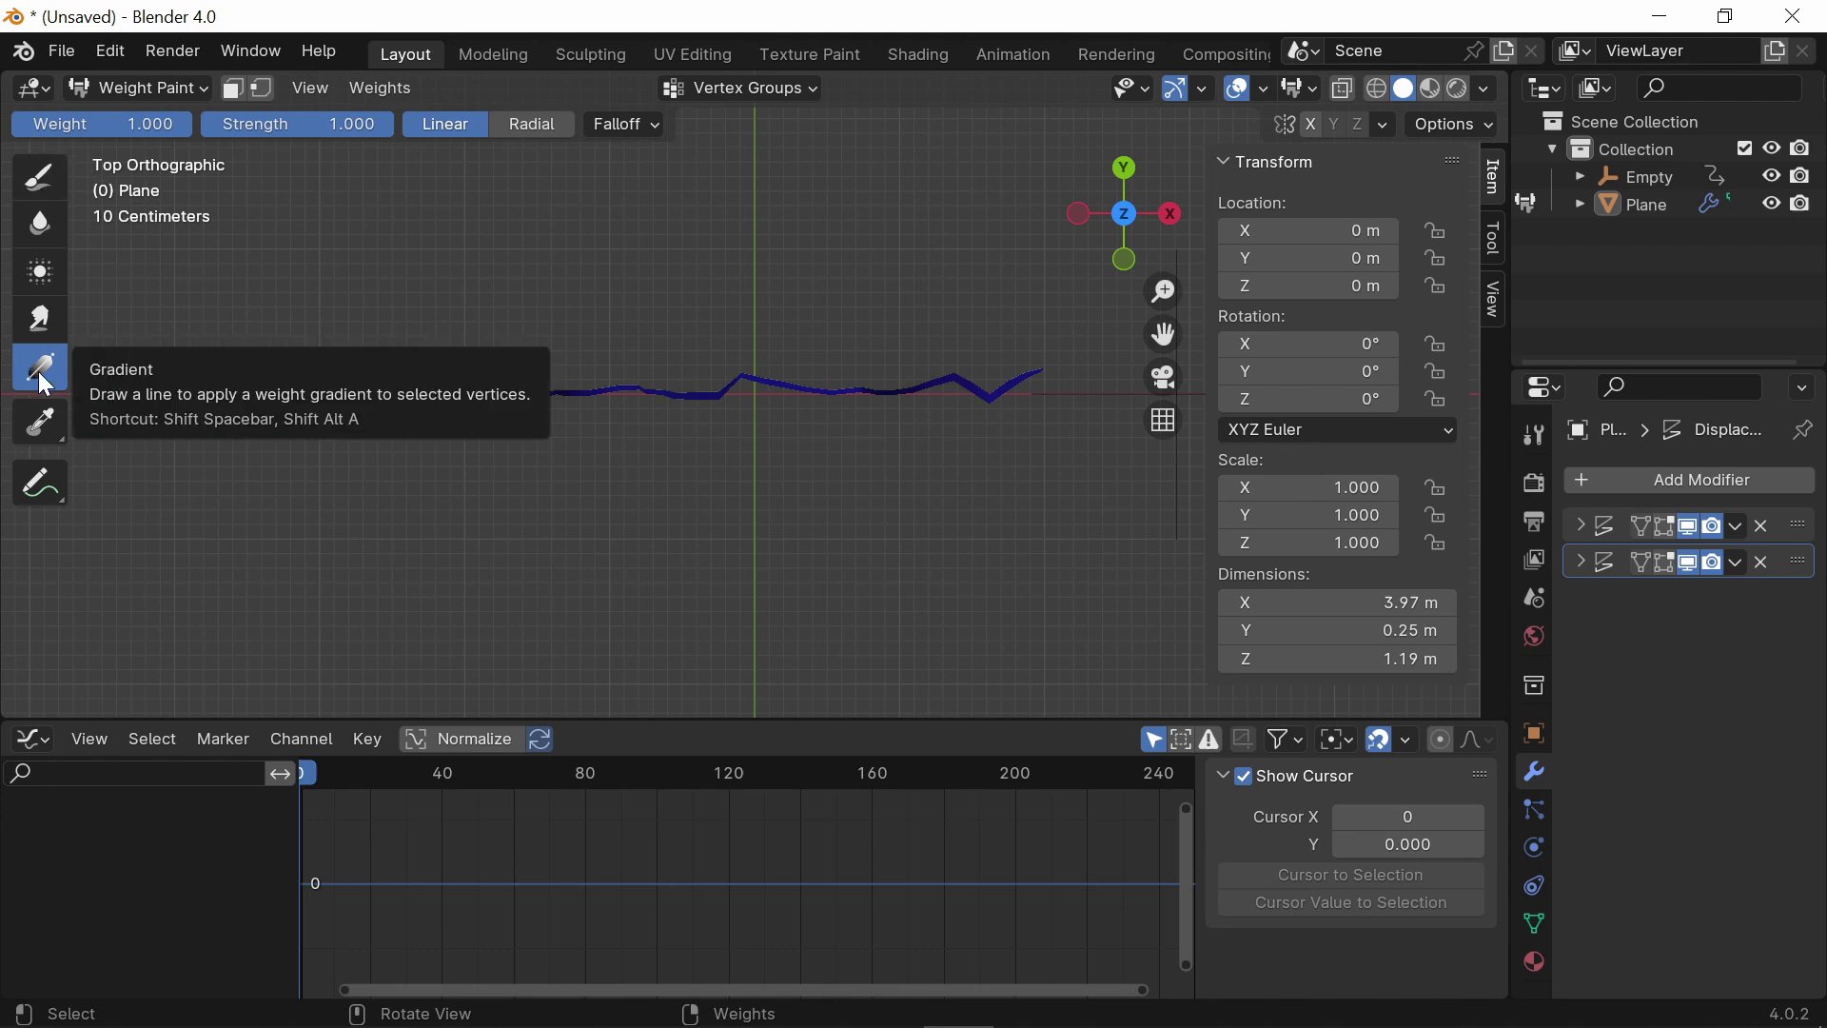
shift+middle_drag(791, 277, 710, 356)
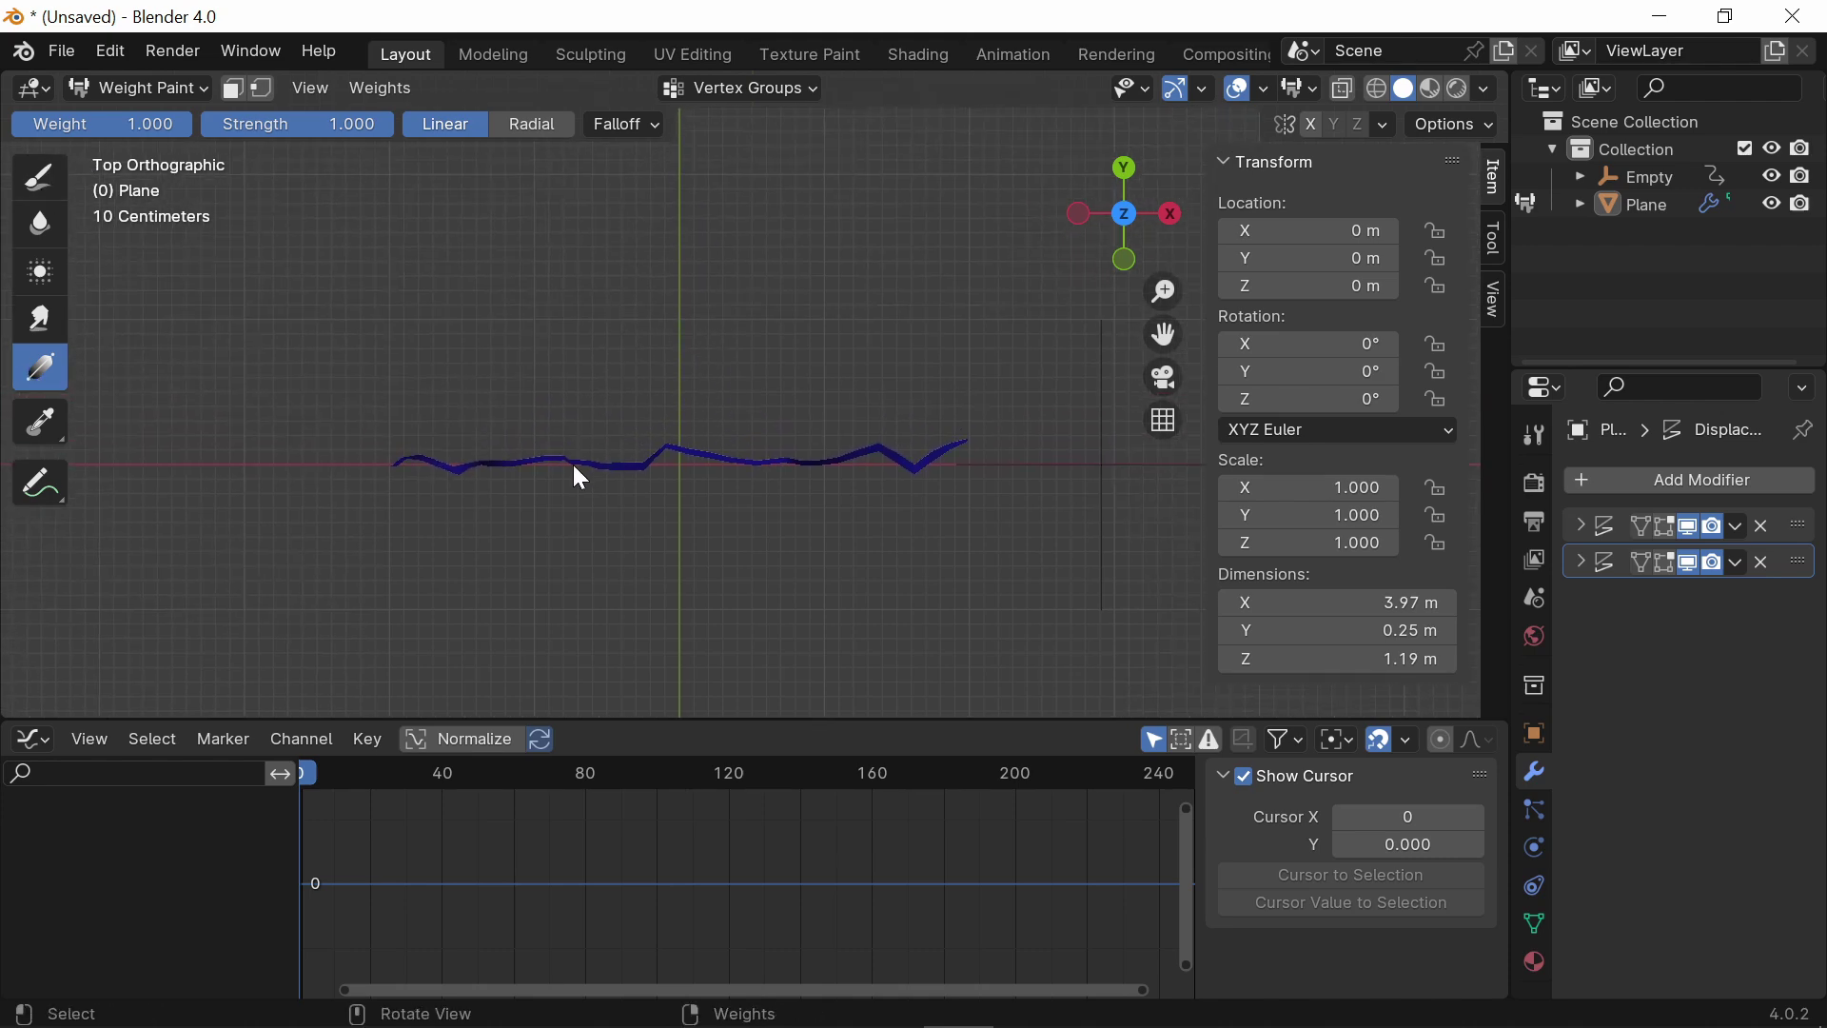
Step: Paint linear weight gradients from both ends of the strip toward its middle and invert the vertex group's weights
scroll(413, 544, up, 1)
drag(307, 518, 685, 544)
drag(1024, 506, 651, 522)
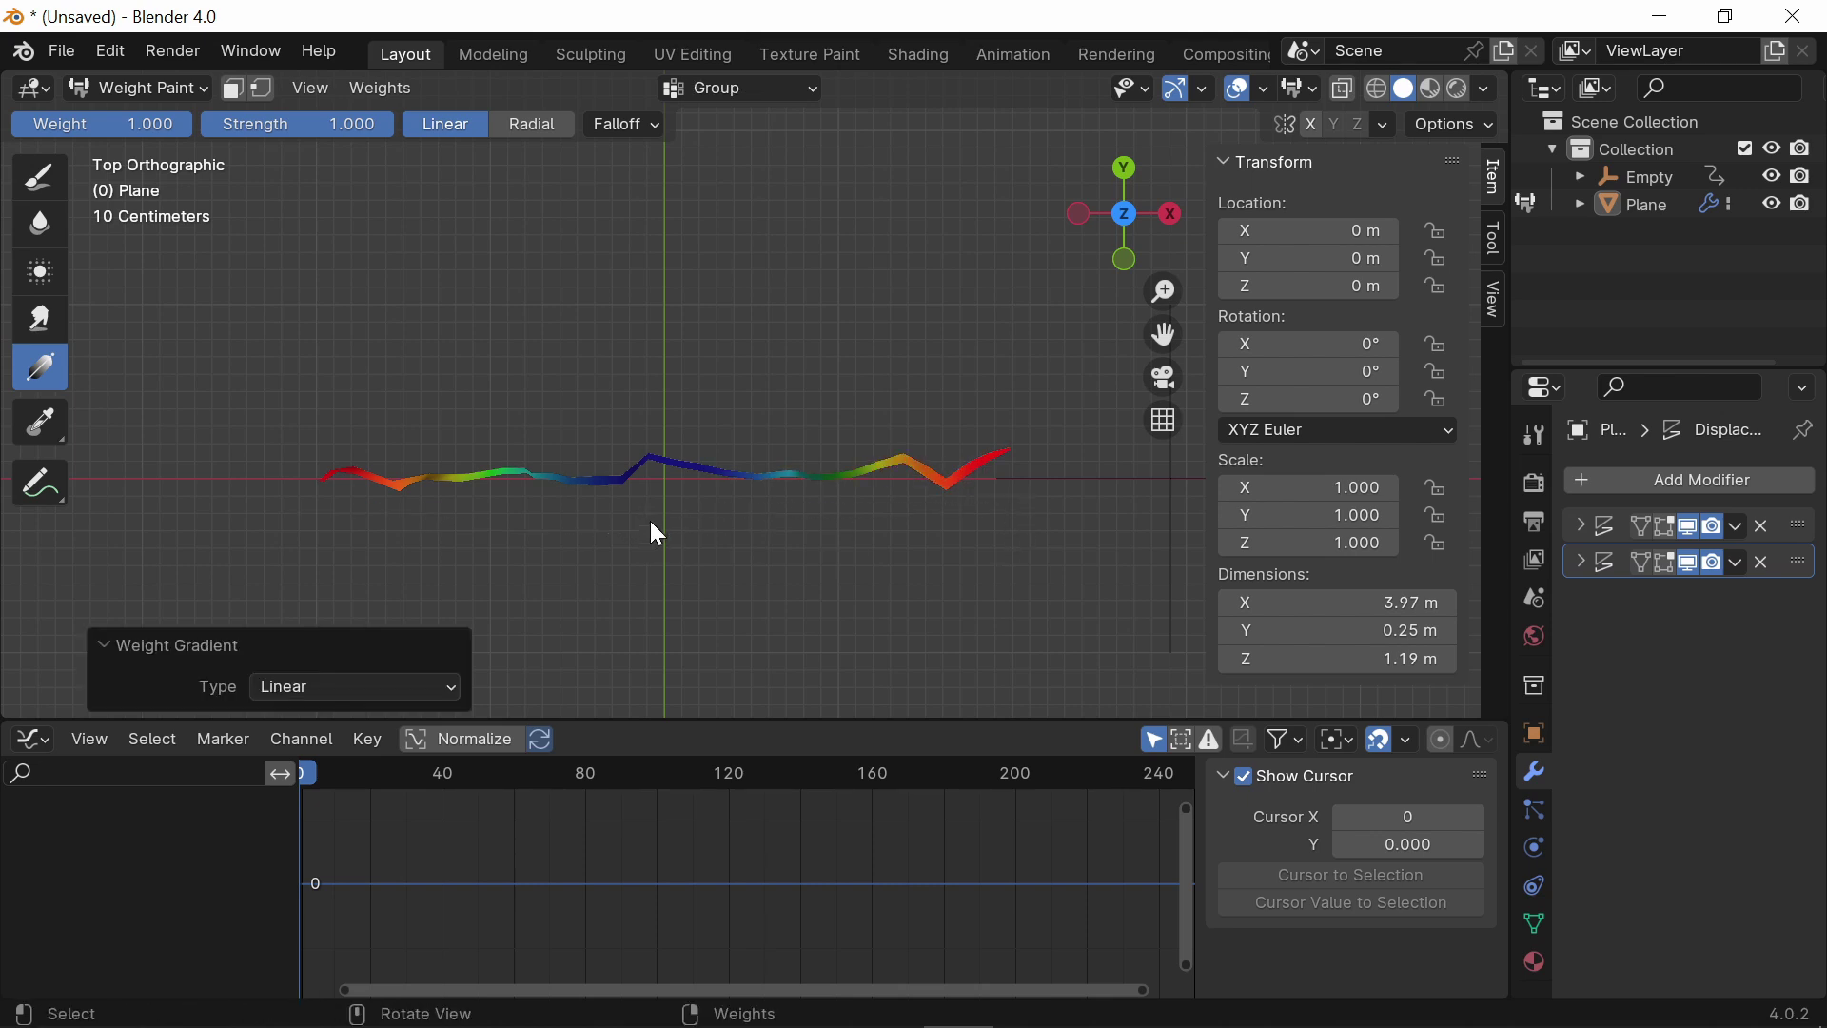
click(383, 88)
click(433, 278)
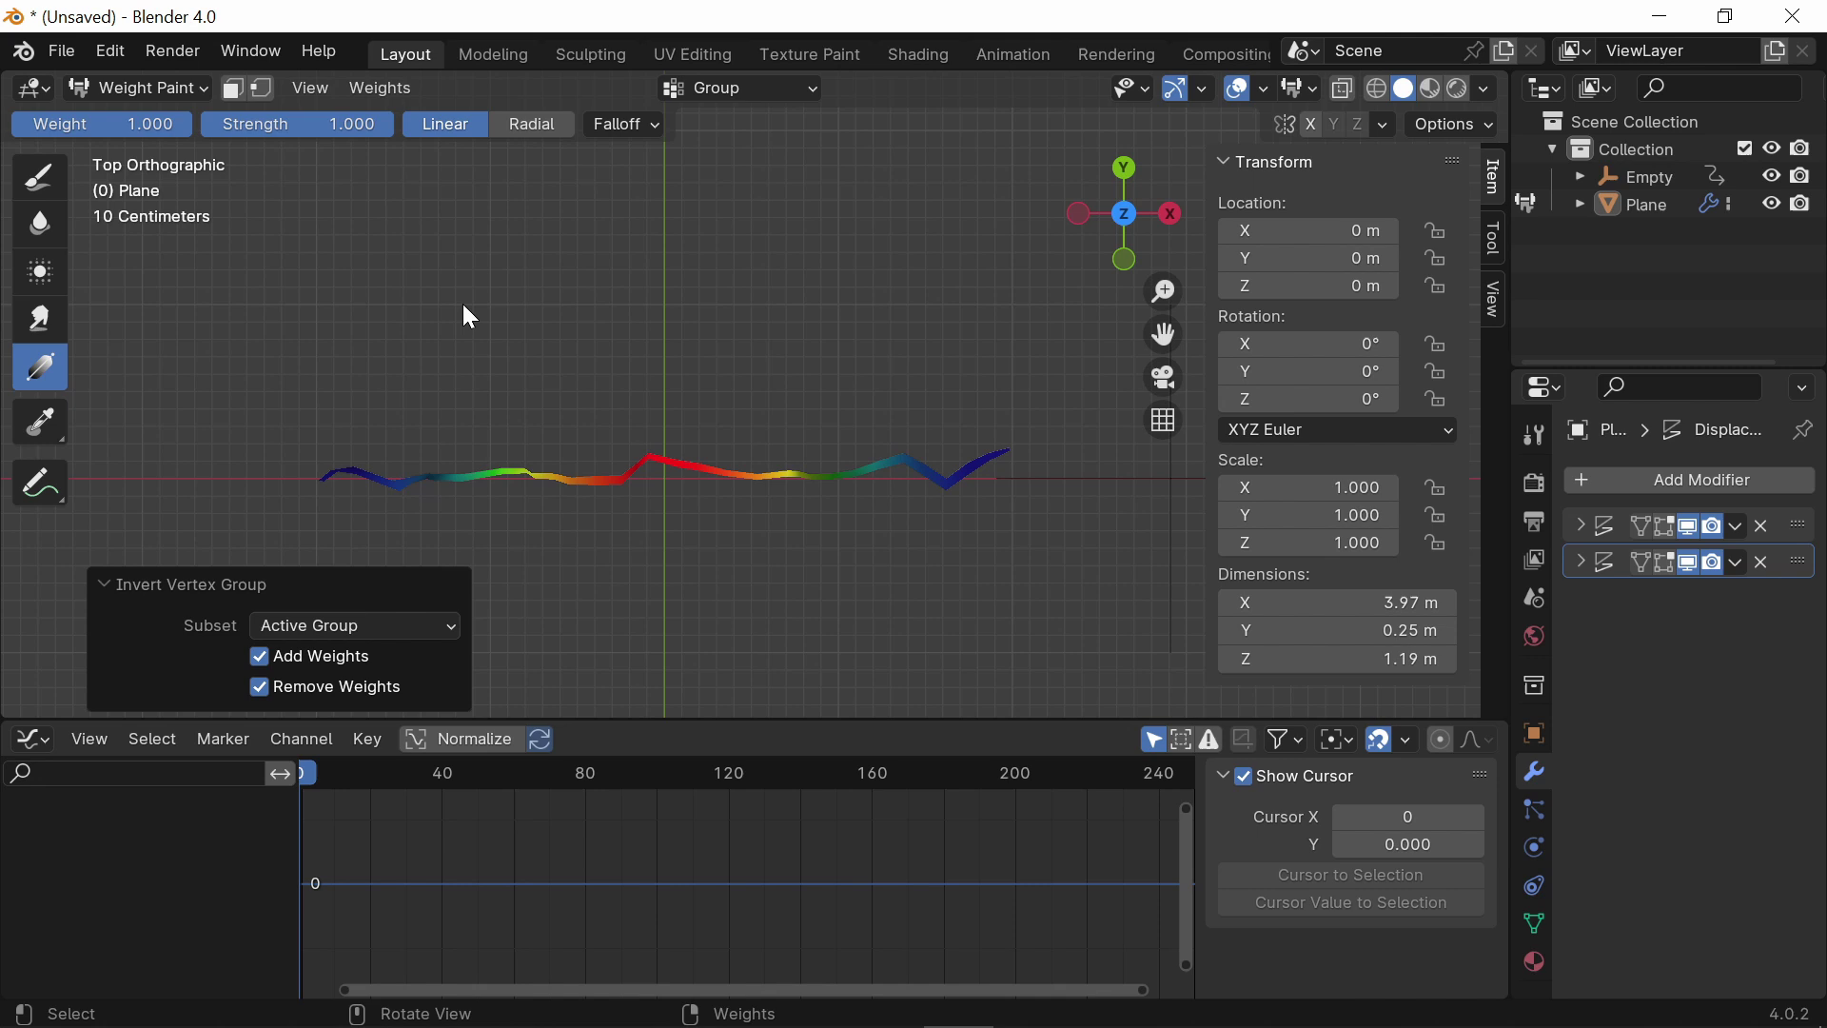
Step: Return the strip to Object Mode and assign the vertex group named Group to both Displace modifiers
click(173, 88)
click(185, 124)
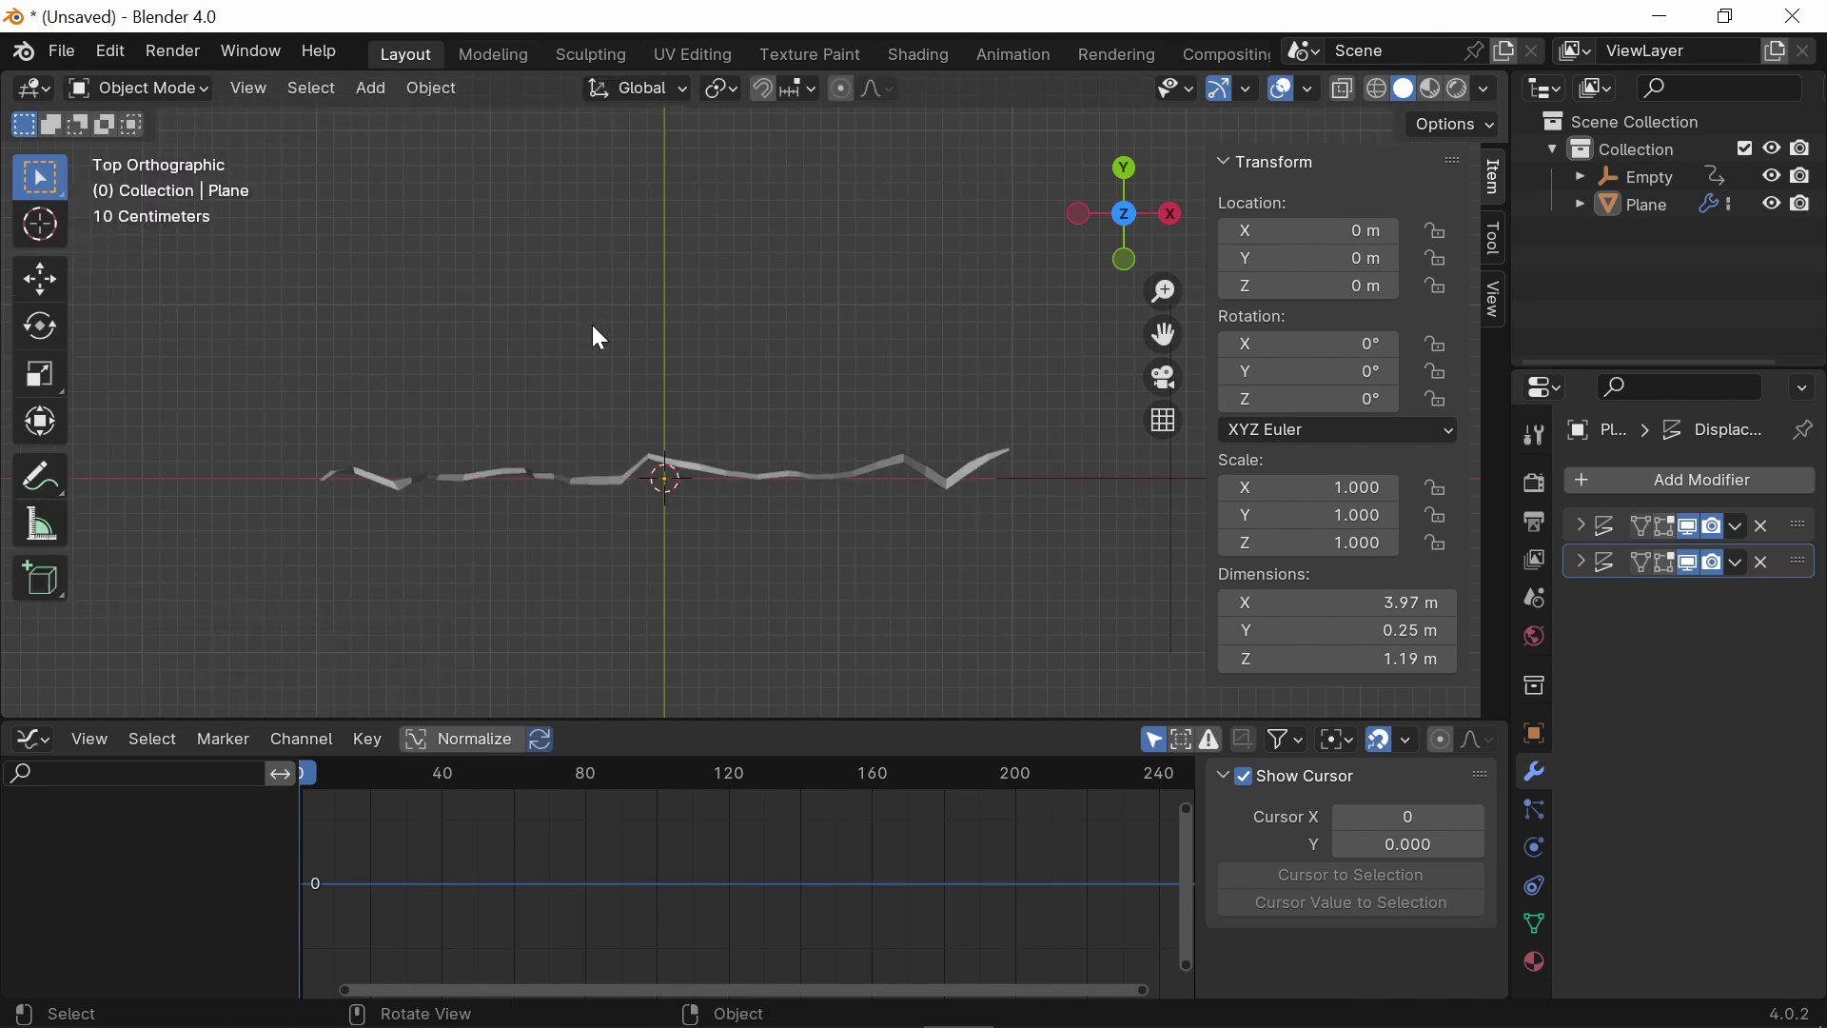
middle_drag(592, 324, 743, 168)
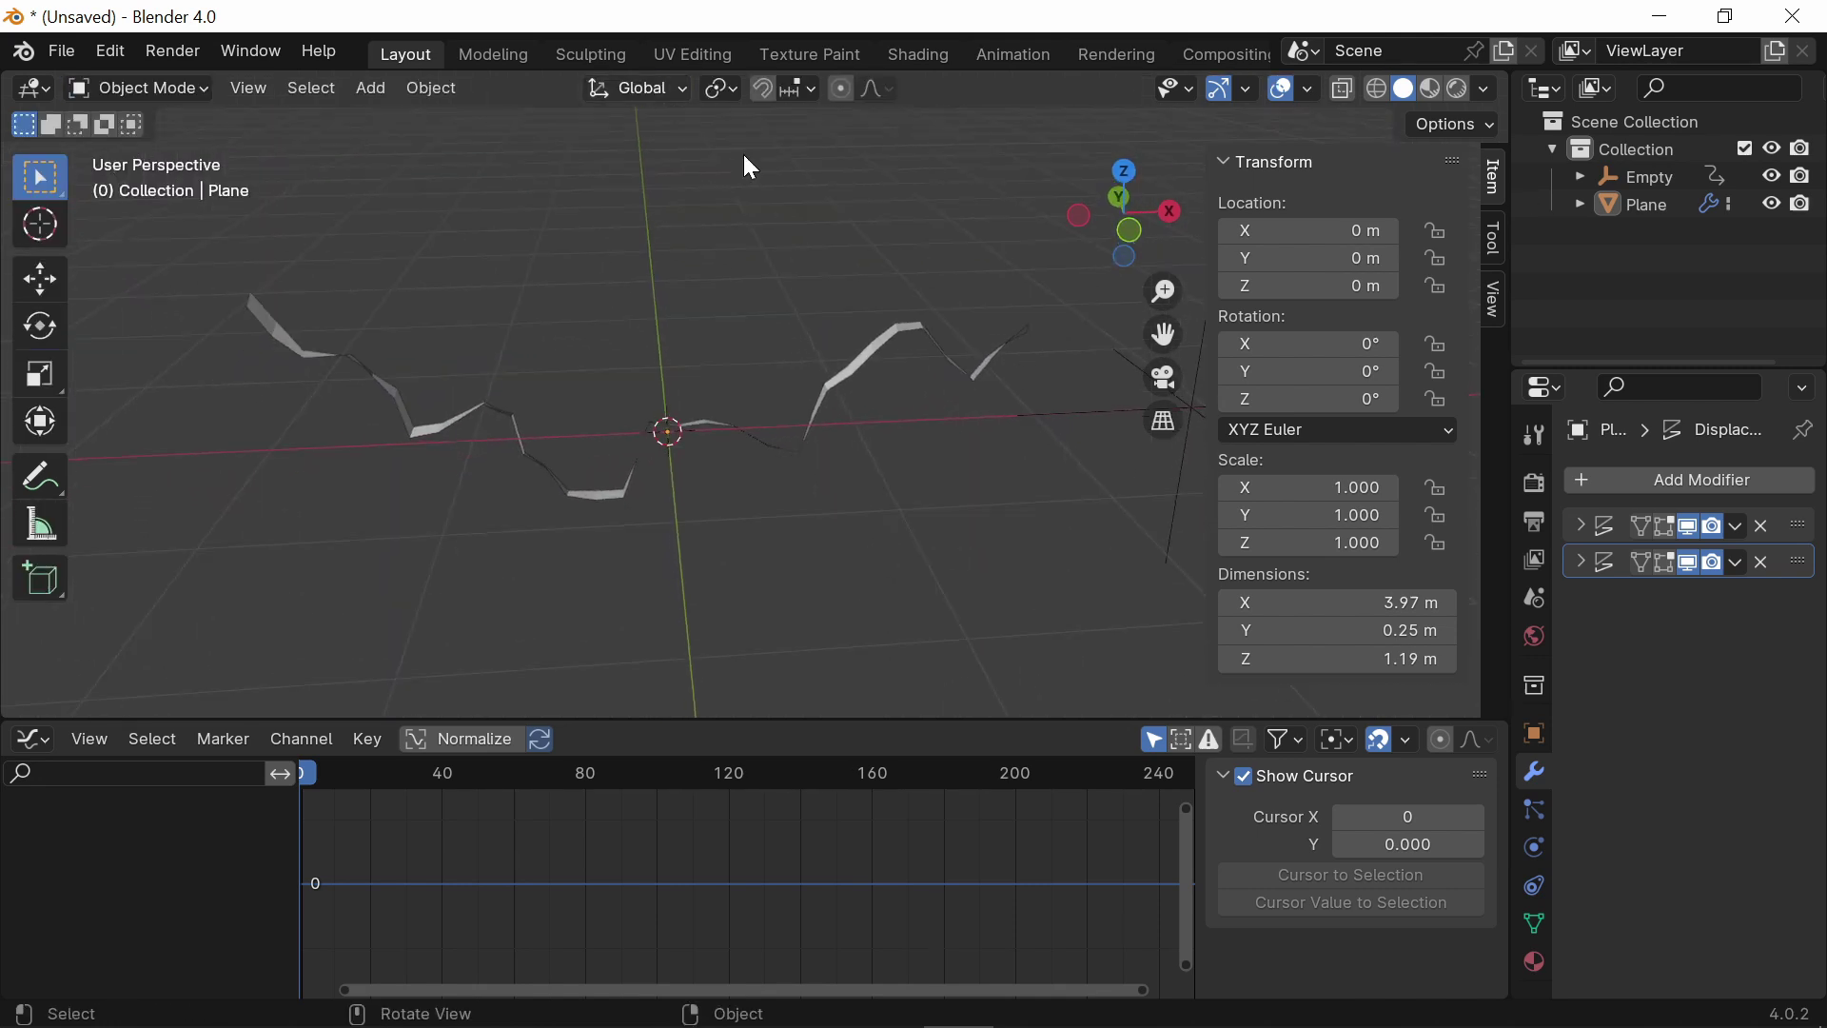
click(1580, 526)
click(1686, 784)
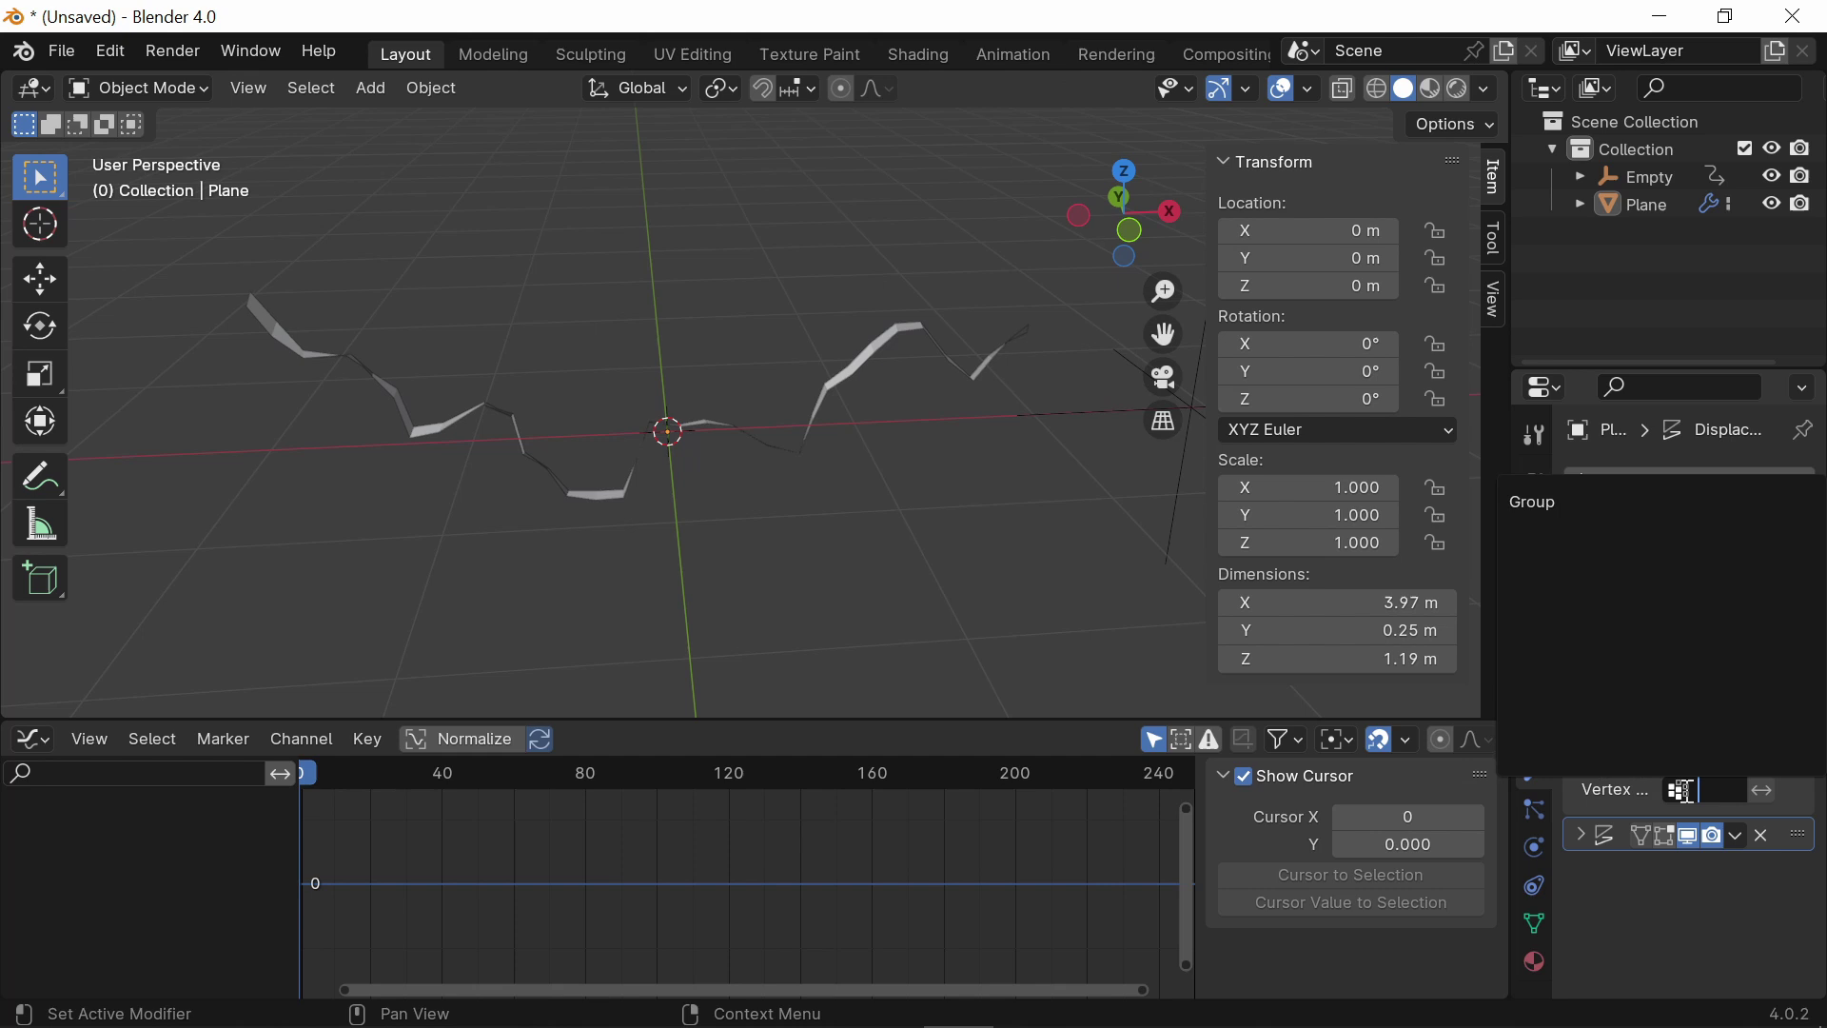
click(1572, 503)
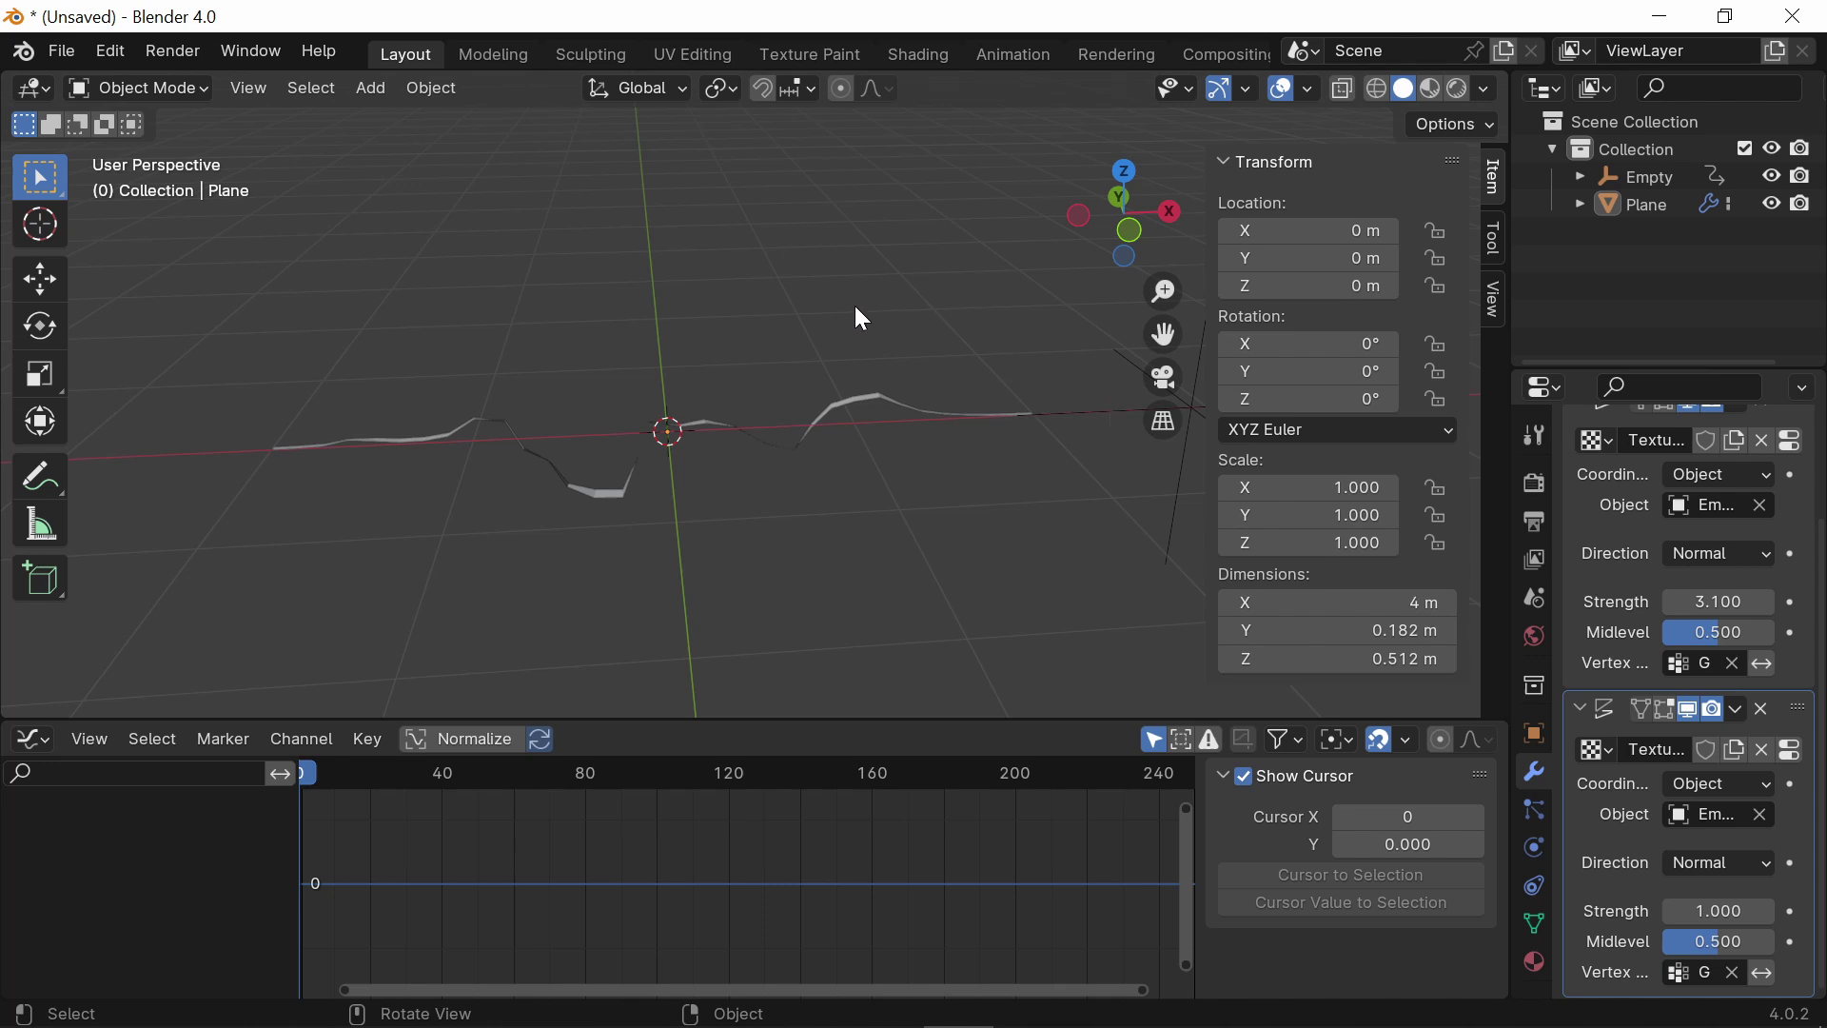
Step: Play the animation to examine how the strip moves with the vertex group limiting both displacements
click(944, 409)
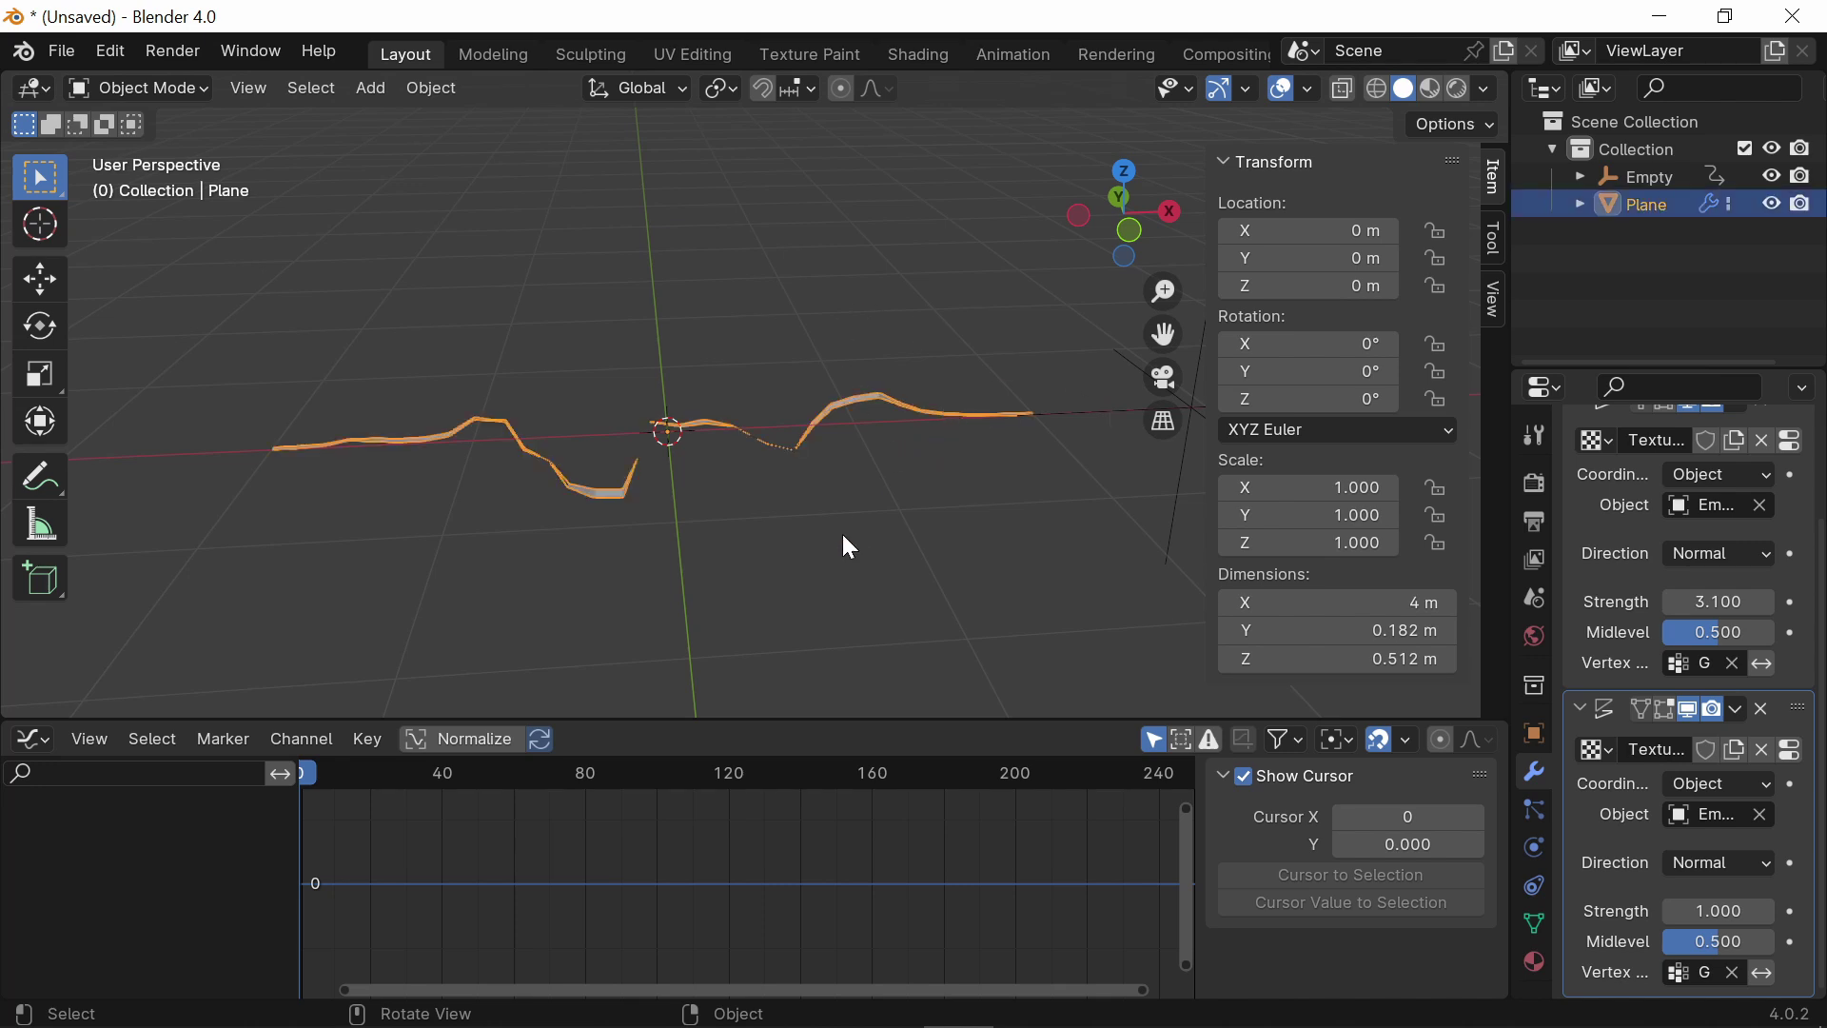
click(821, 507)
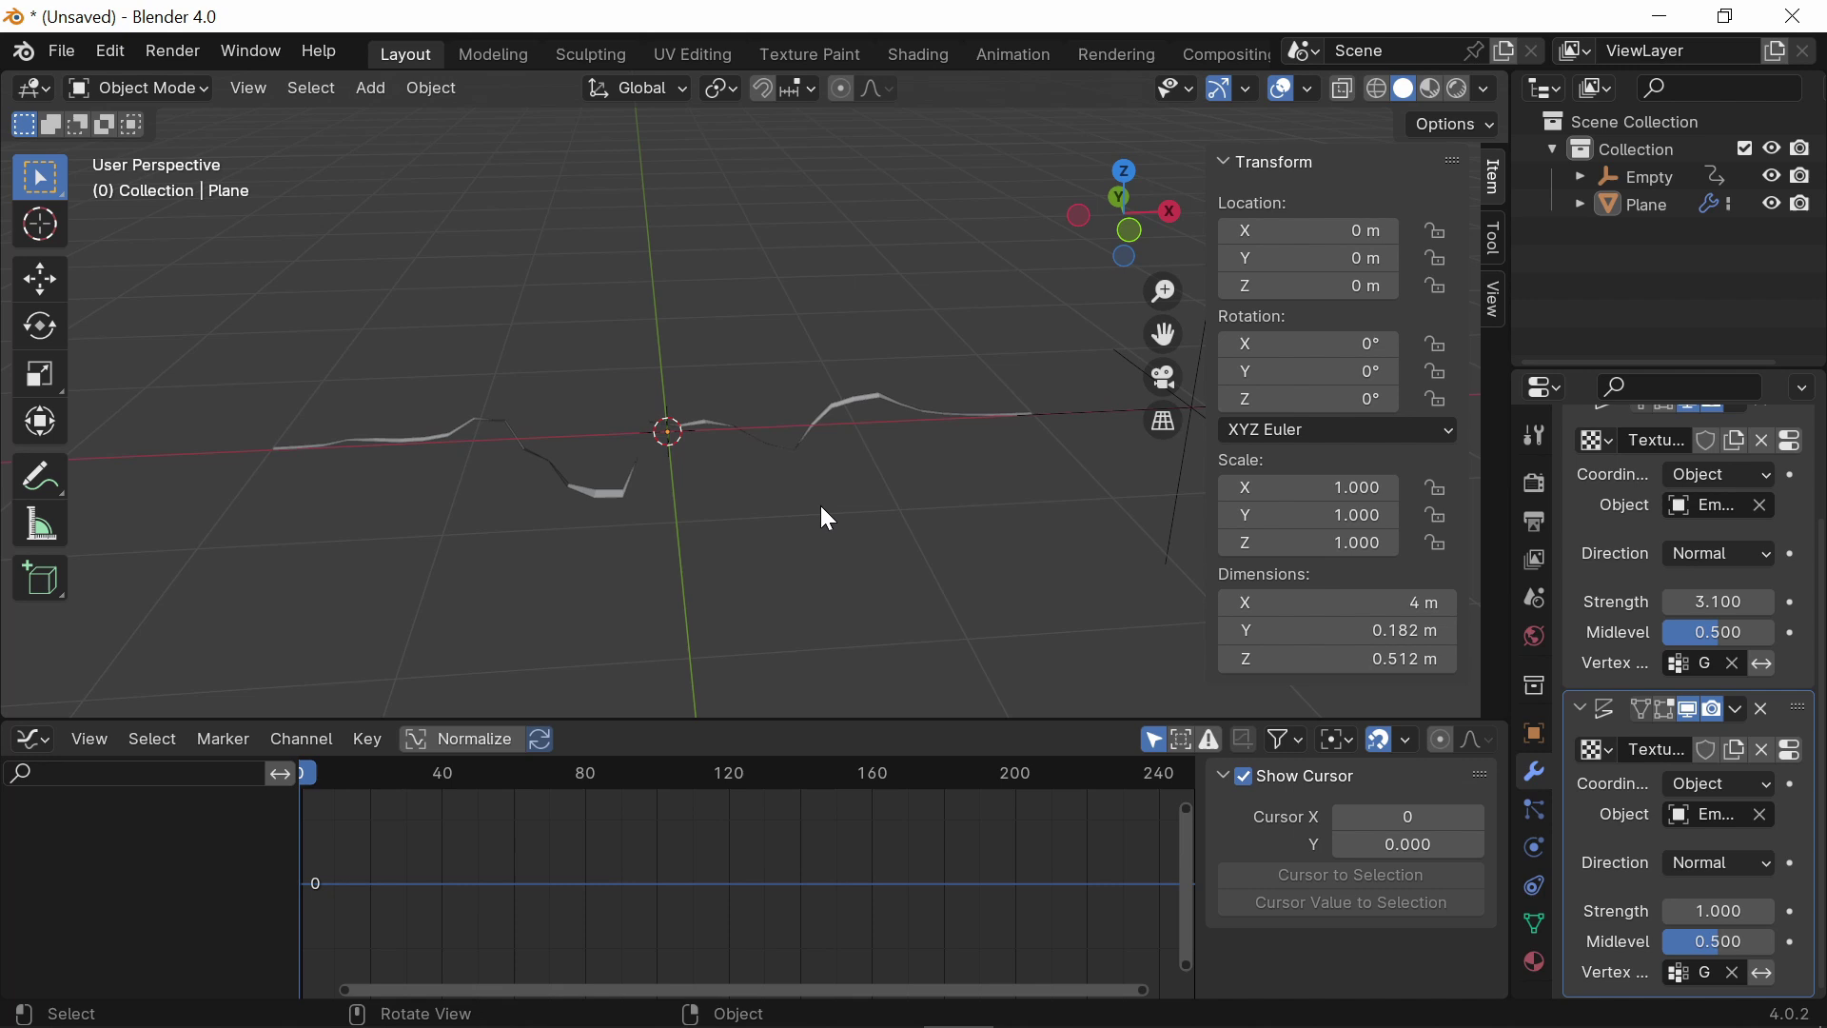
key(space)
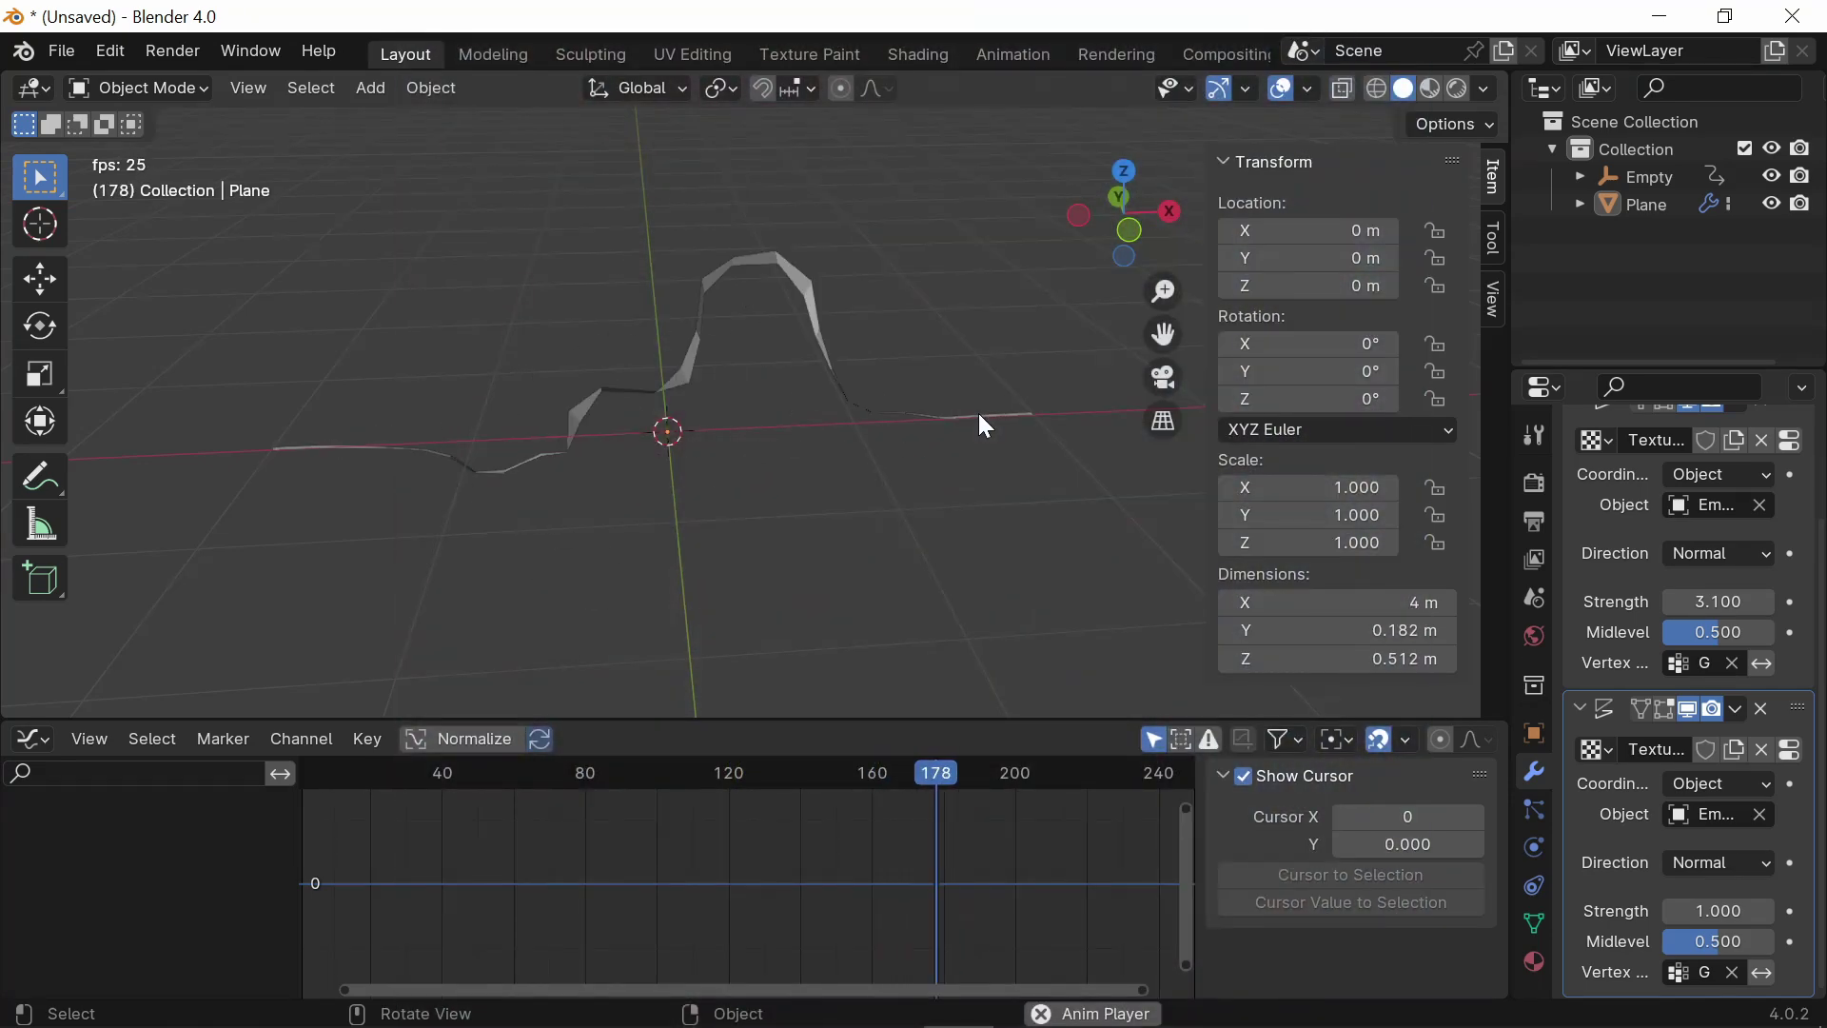
key(Escape)
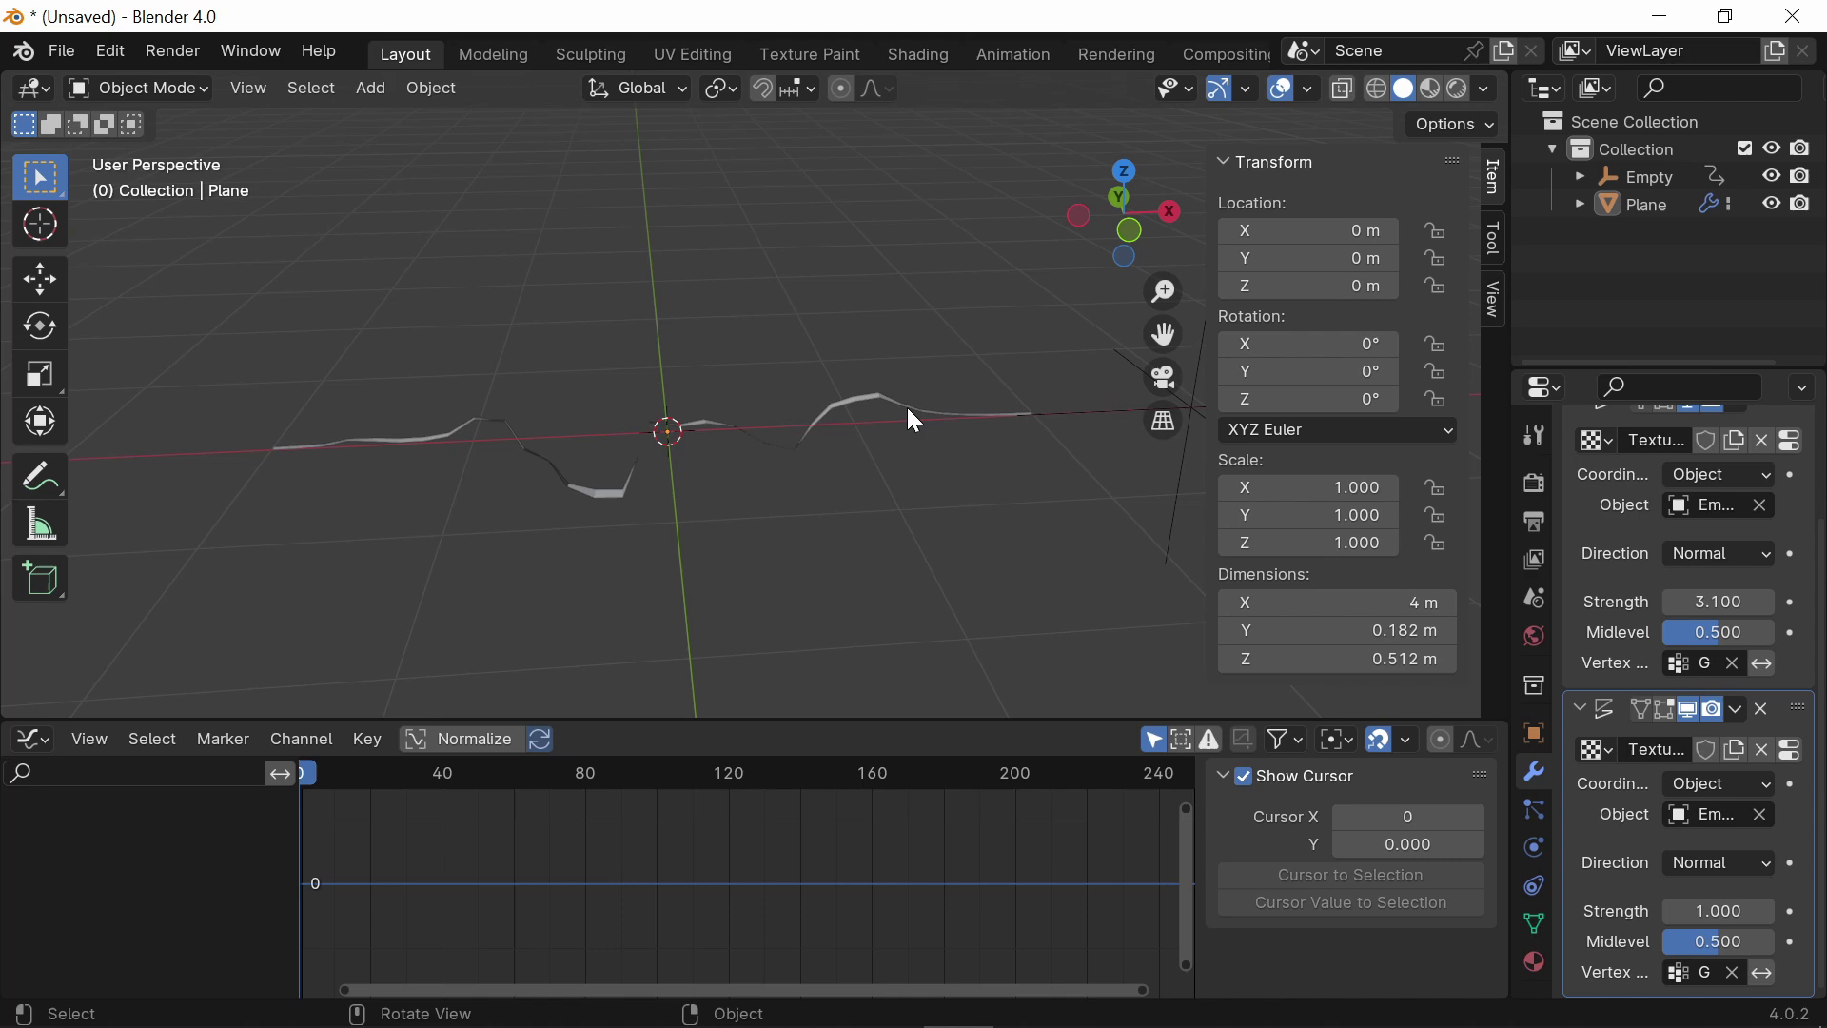
click(1734, 664)
click(1734, 972)
key(space)
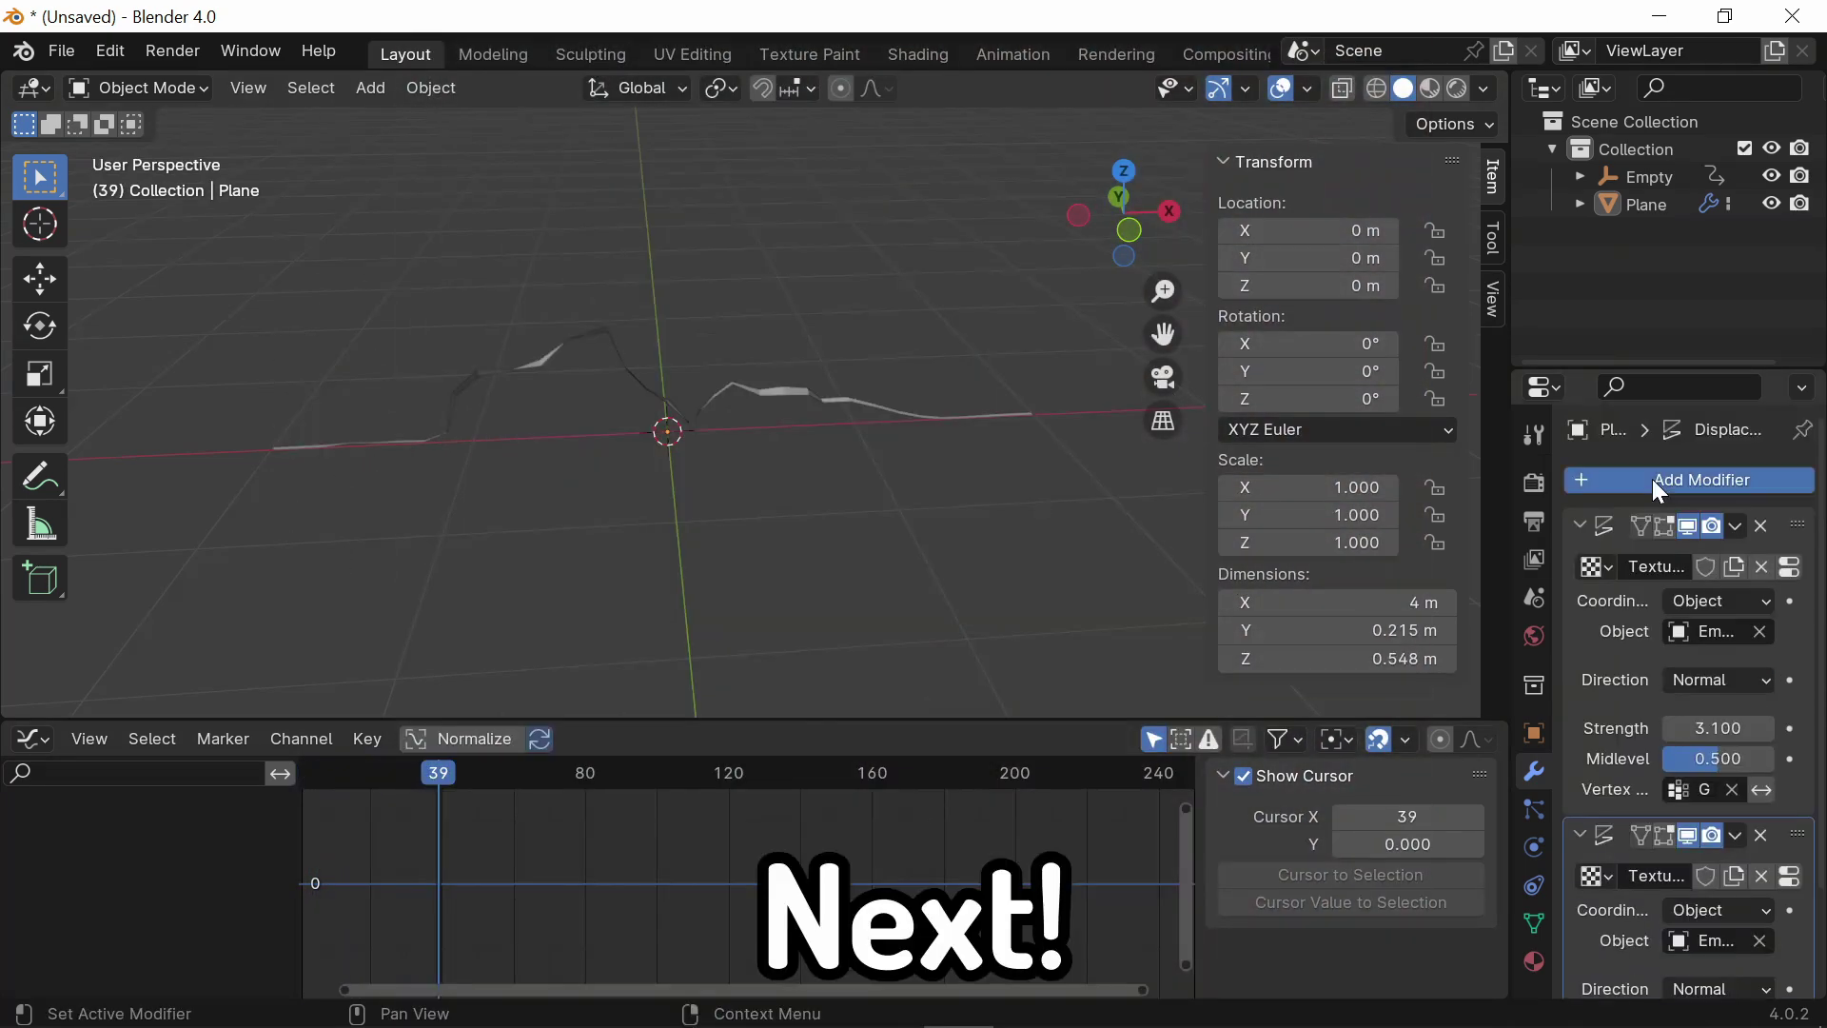
Step: Add a Subdivision Surface modifier to the strip
click(1652, 477)
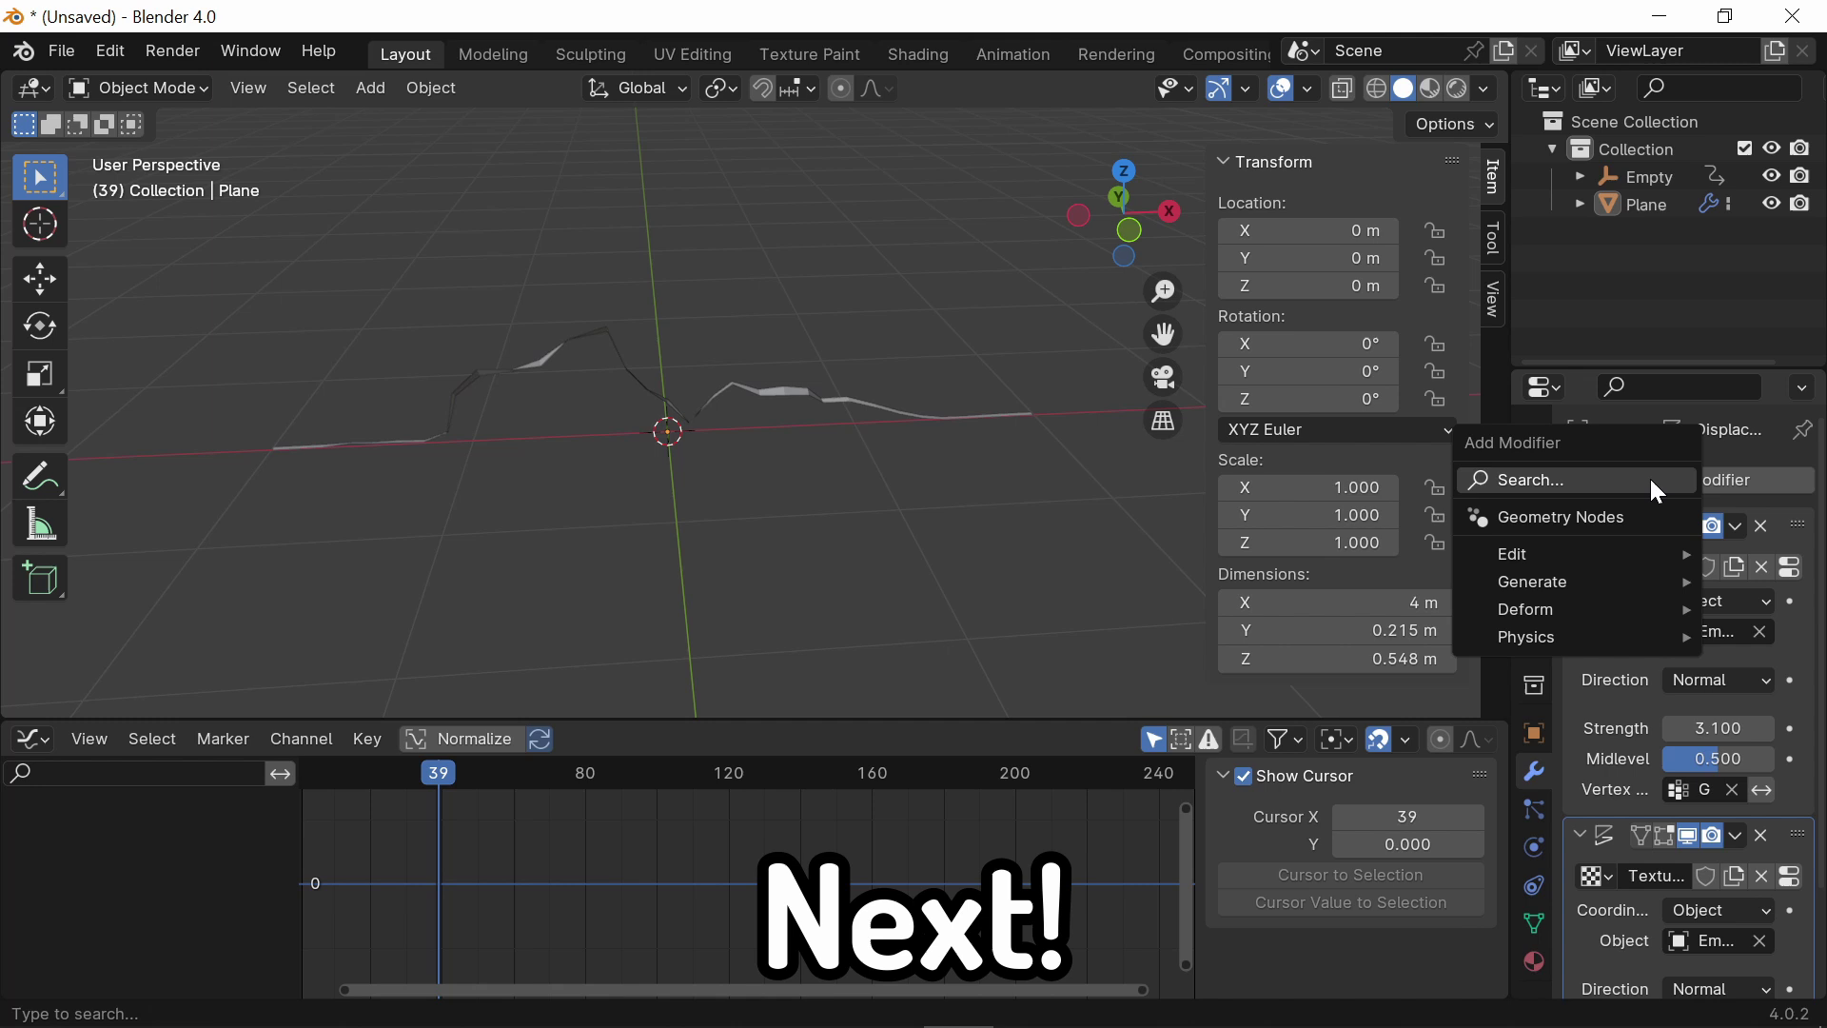
click(1652, 482)
text(sub)
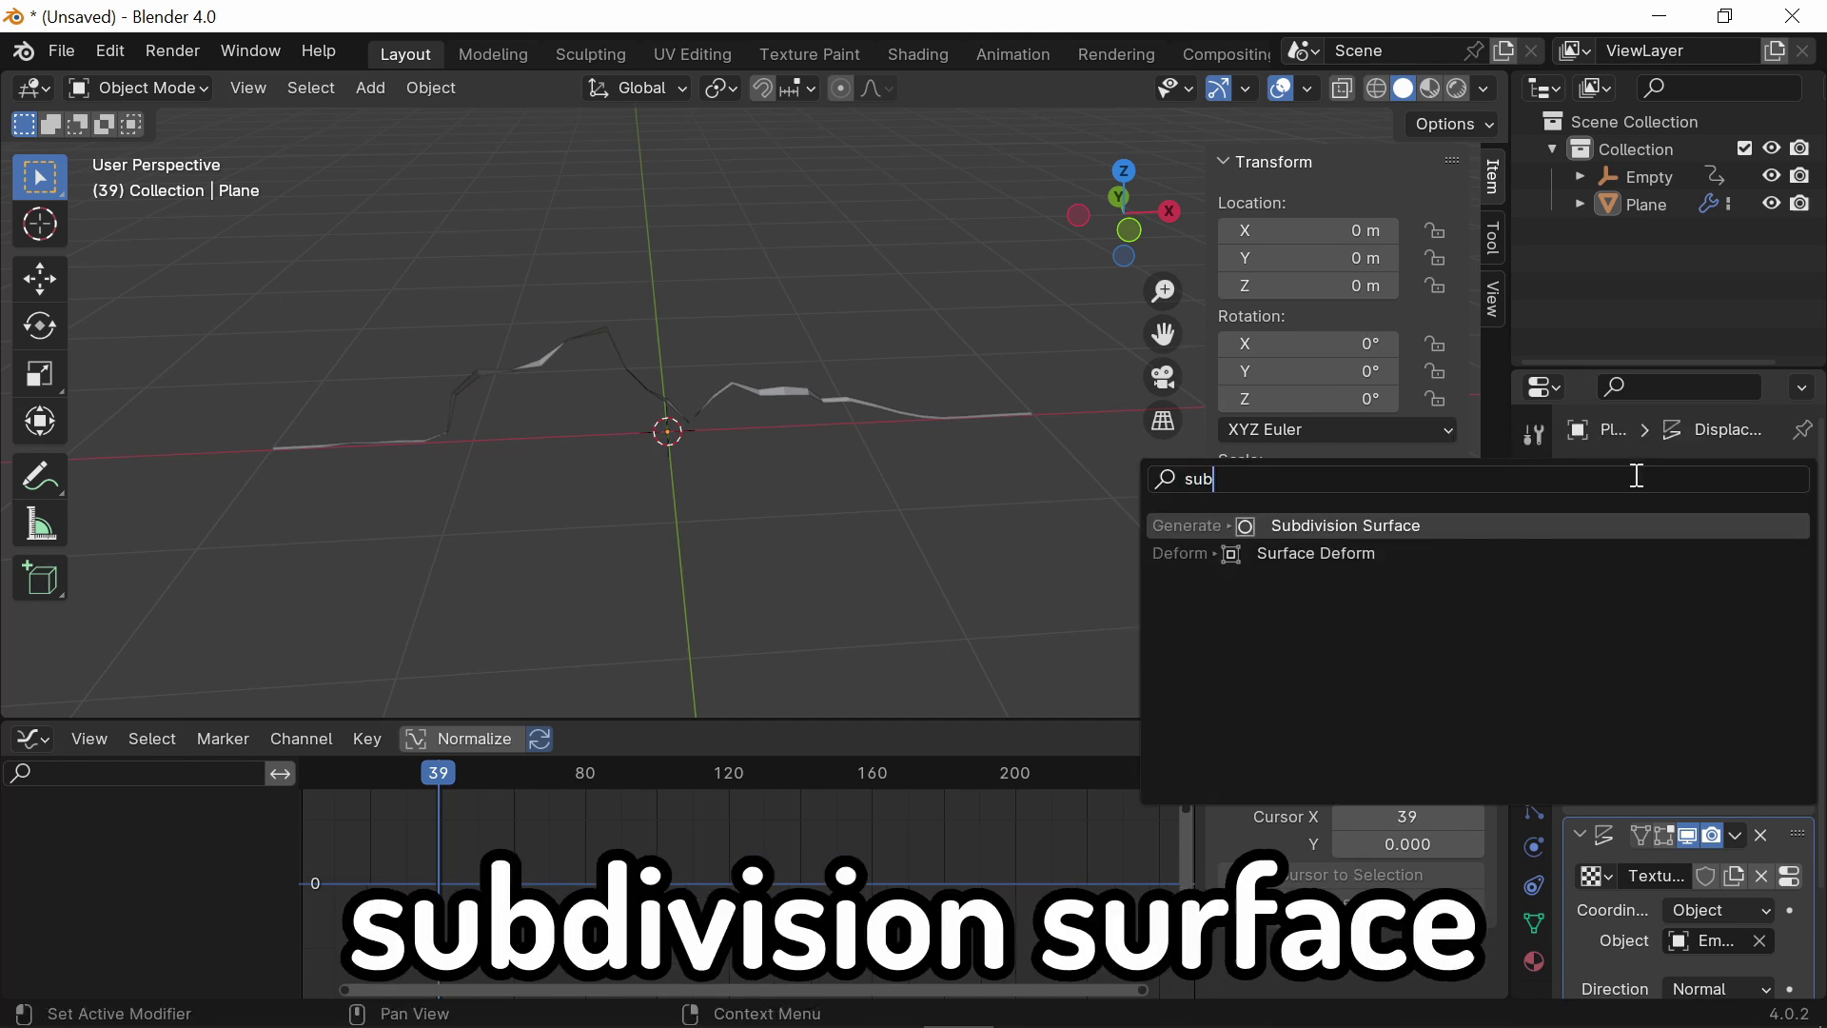
key(Return)
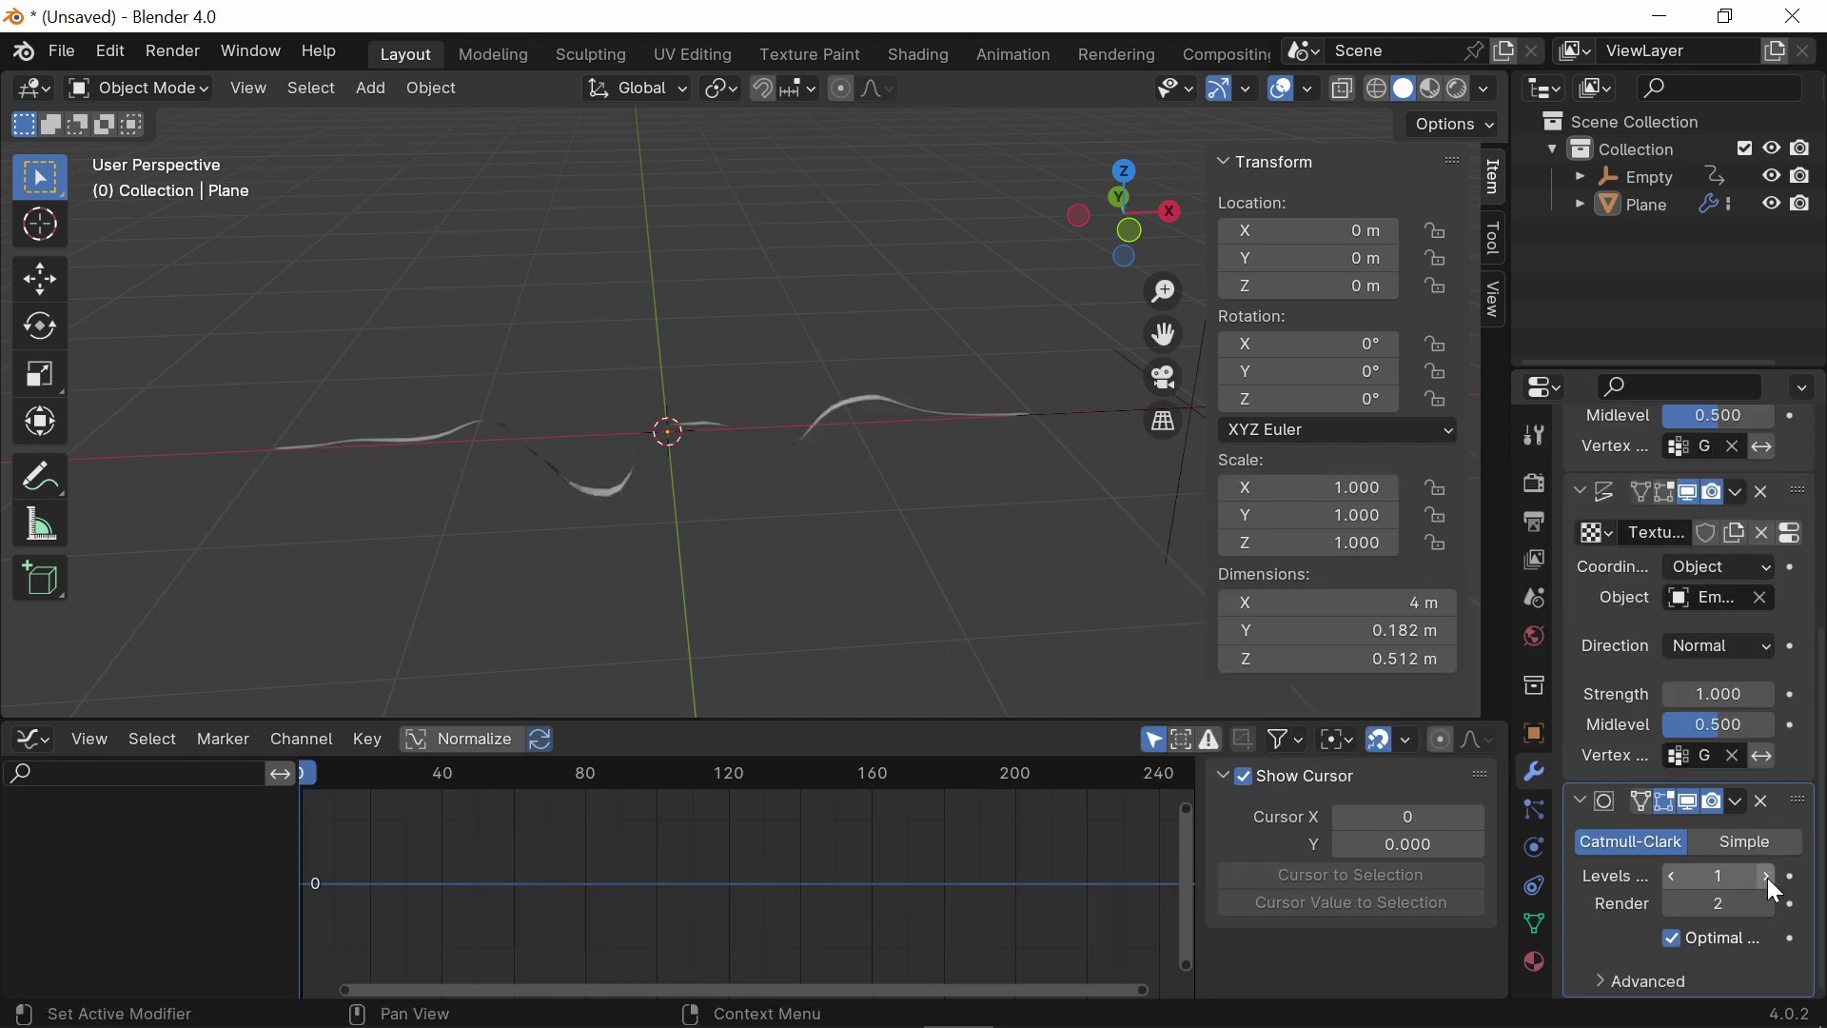
Step: Add a third Displace modifier to the strip, collapse the other modifiers, and give it a new texture
scroll(1762, 909, up, 8)
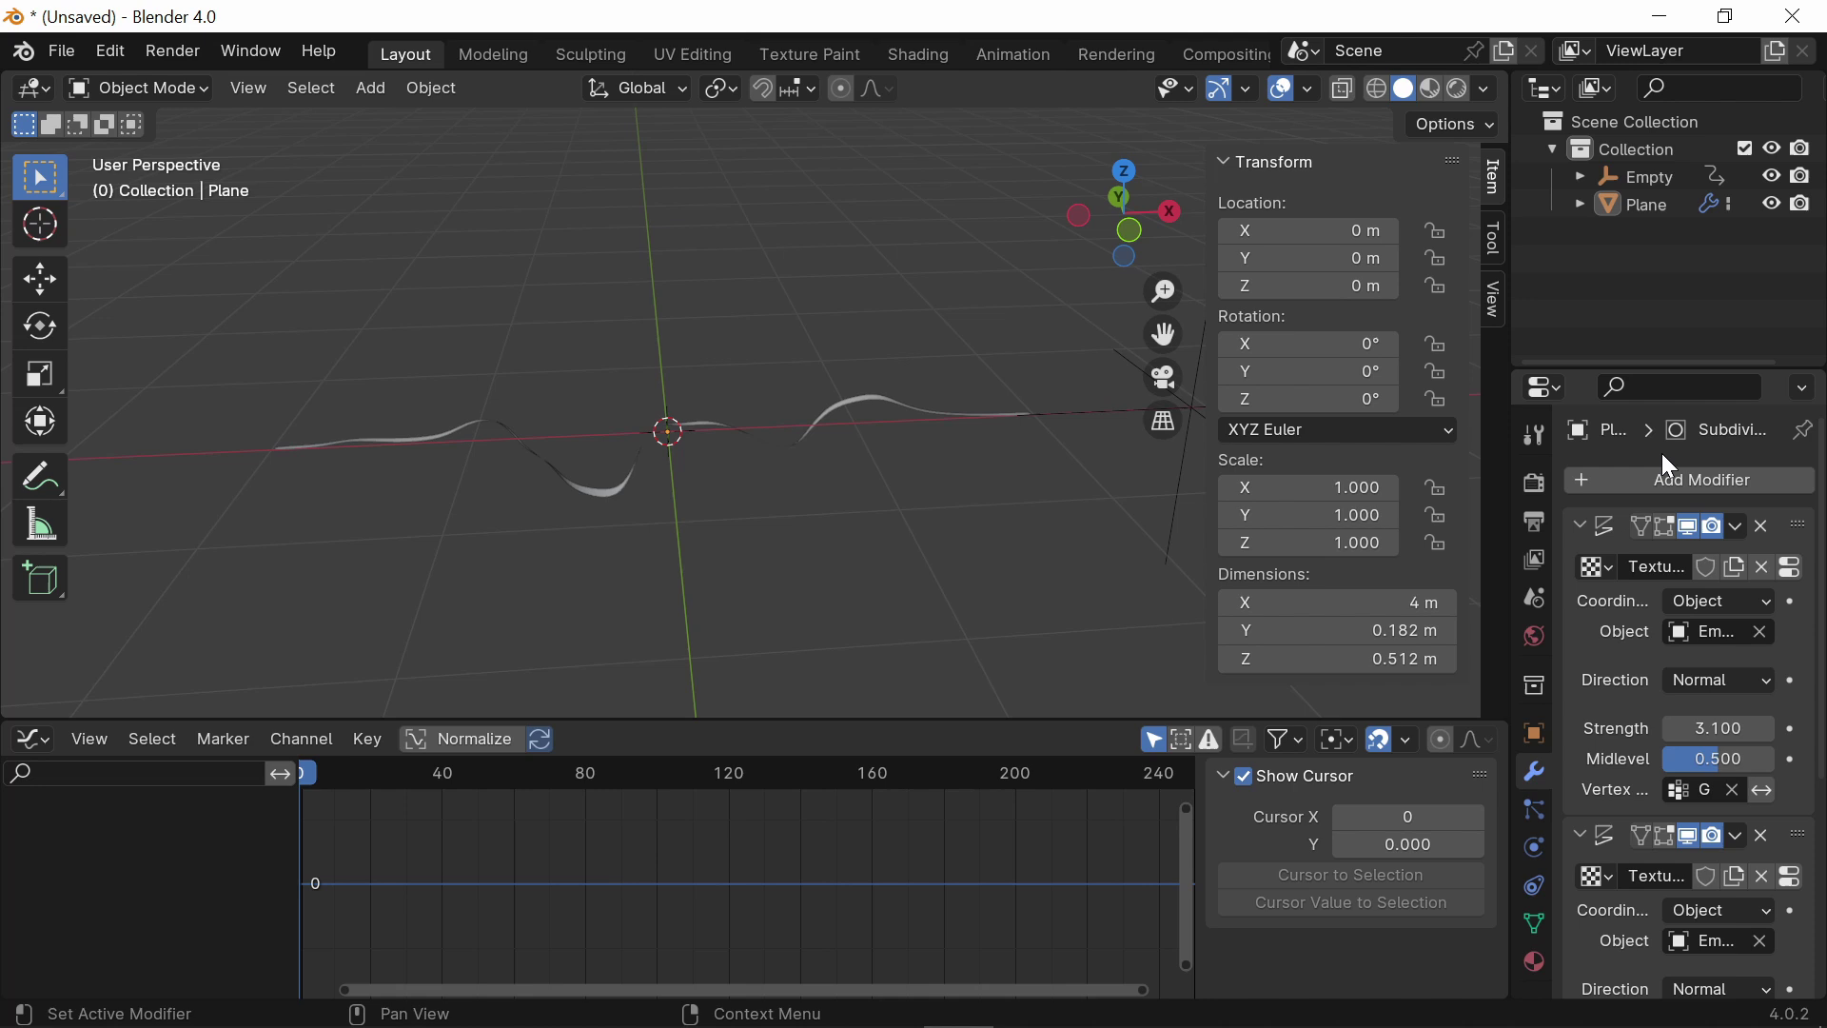
click(1654, 482)
click(1579, 495)
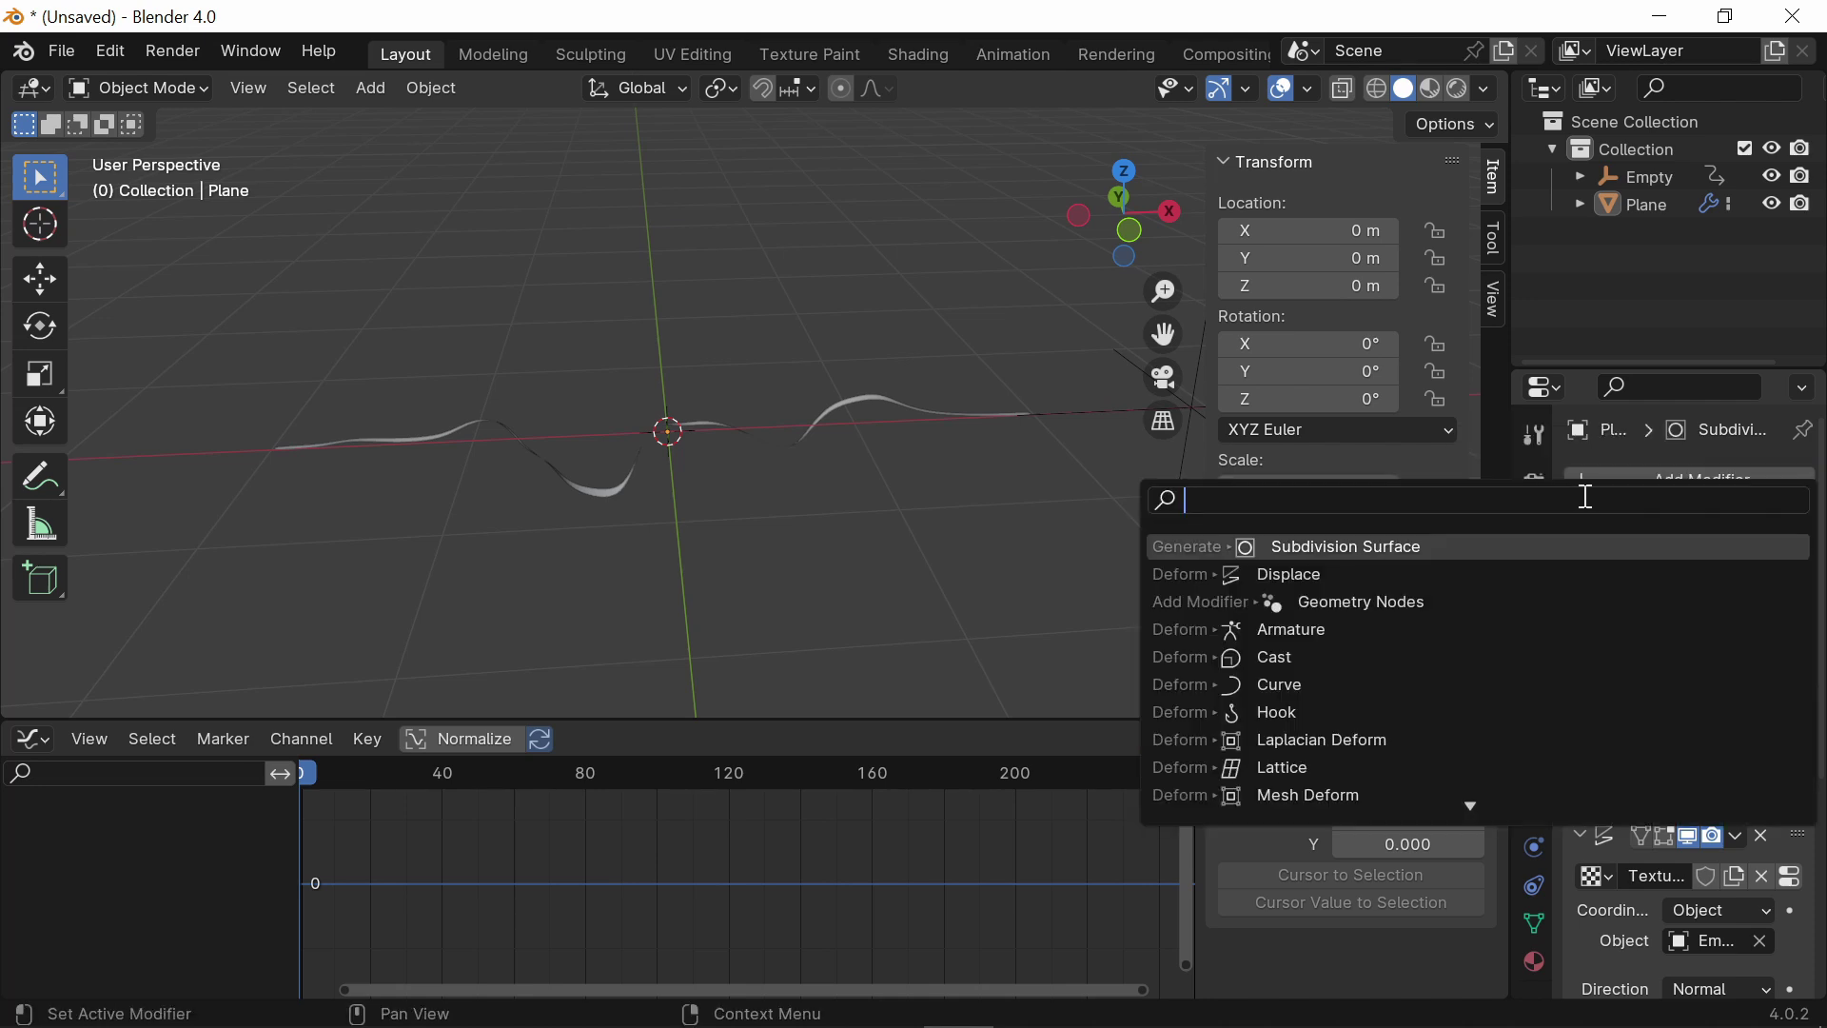
text(dis)
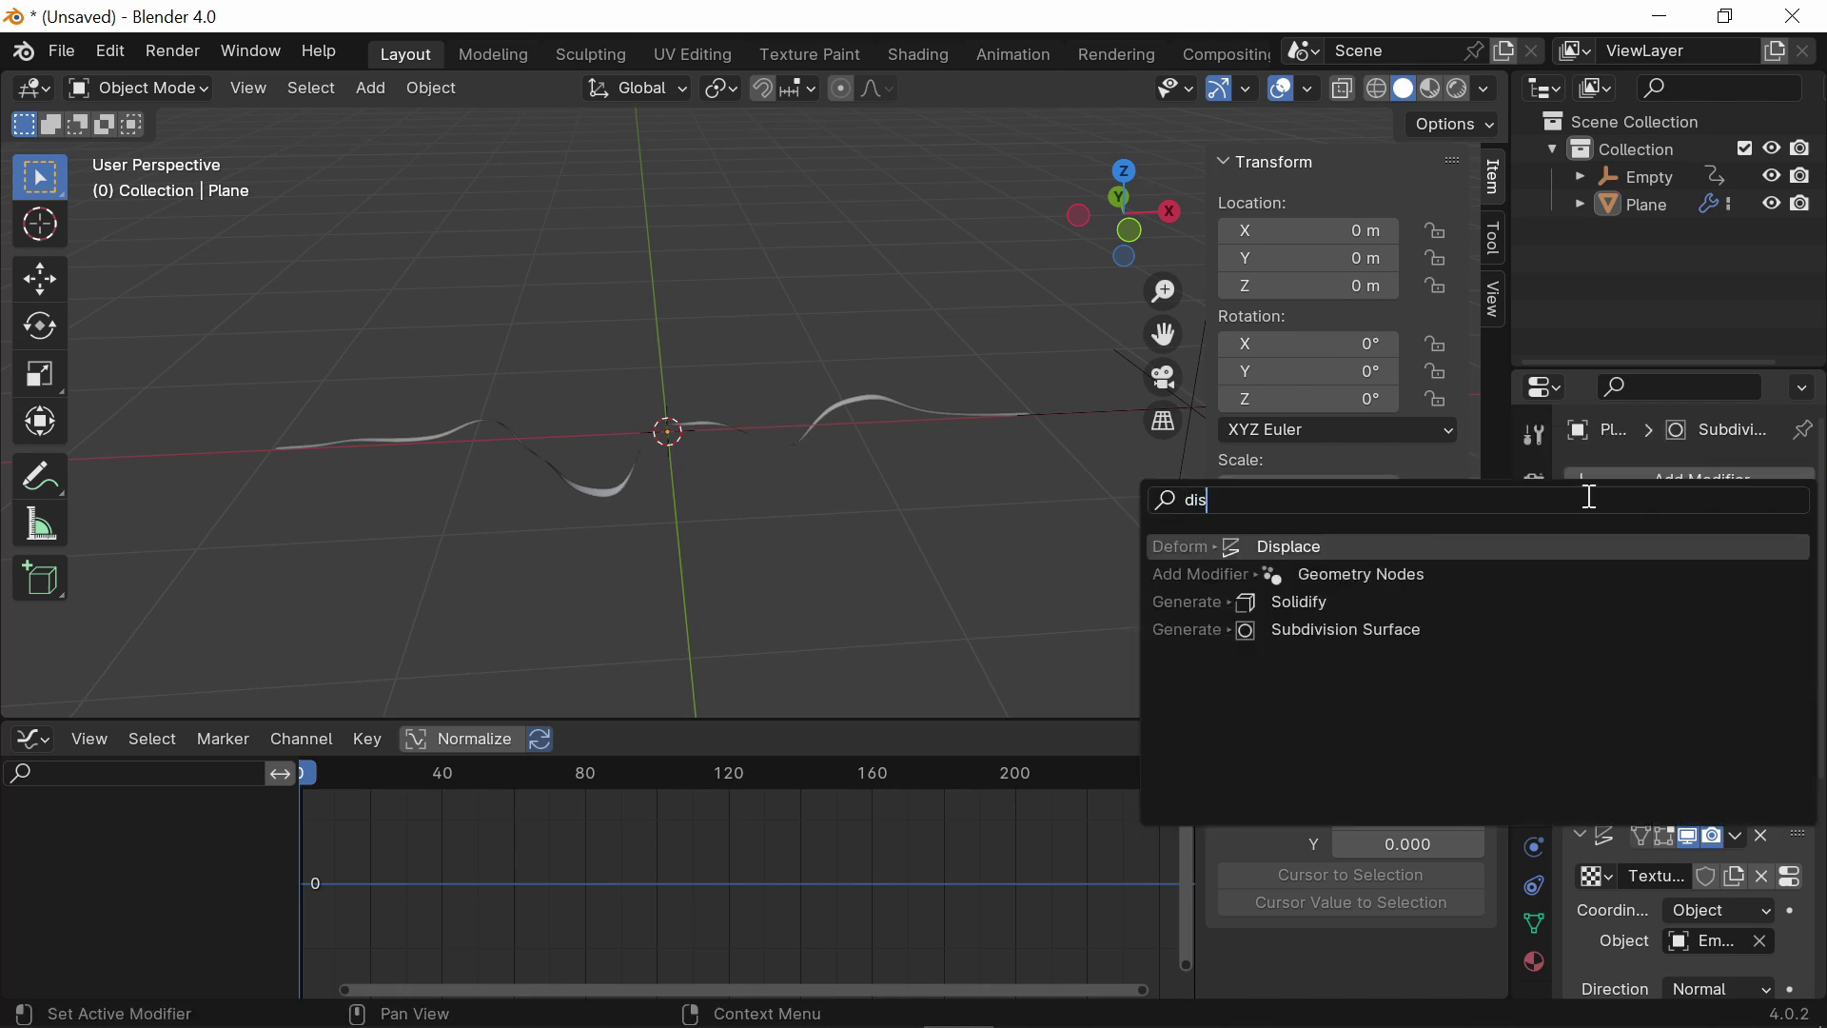
click(1366, 547)
scroll(1647, 699, down, 3)
ctrl+click(1647, 698)
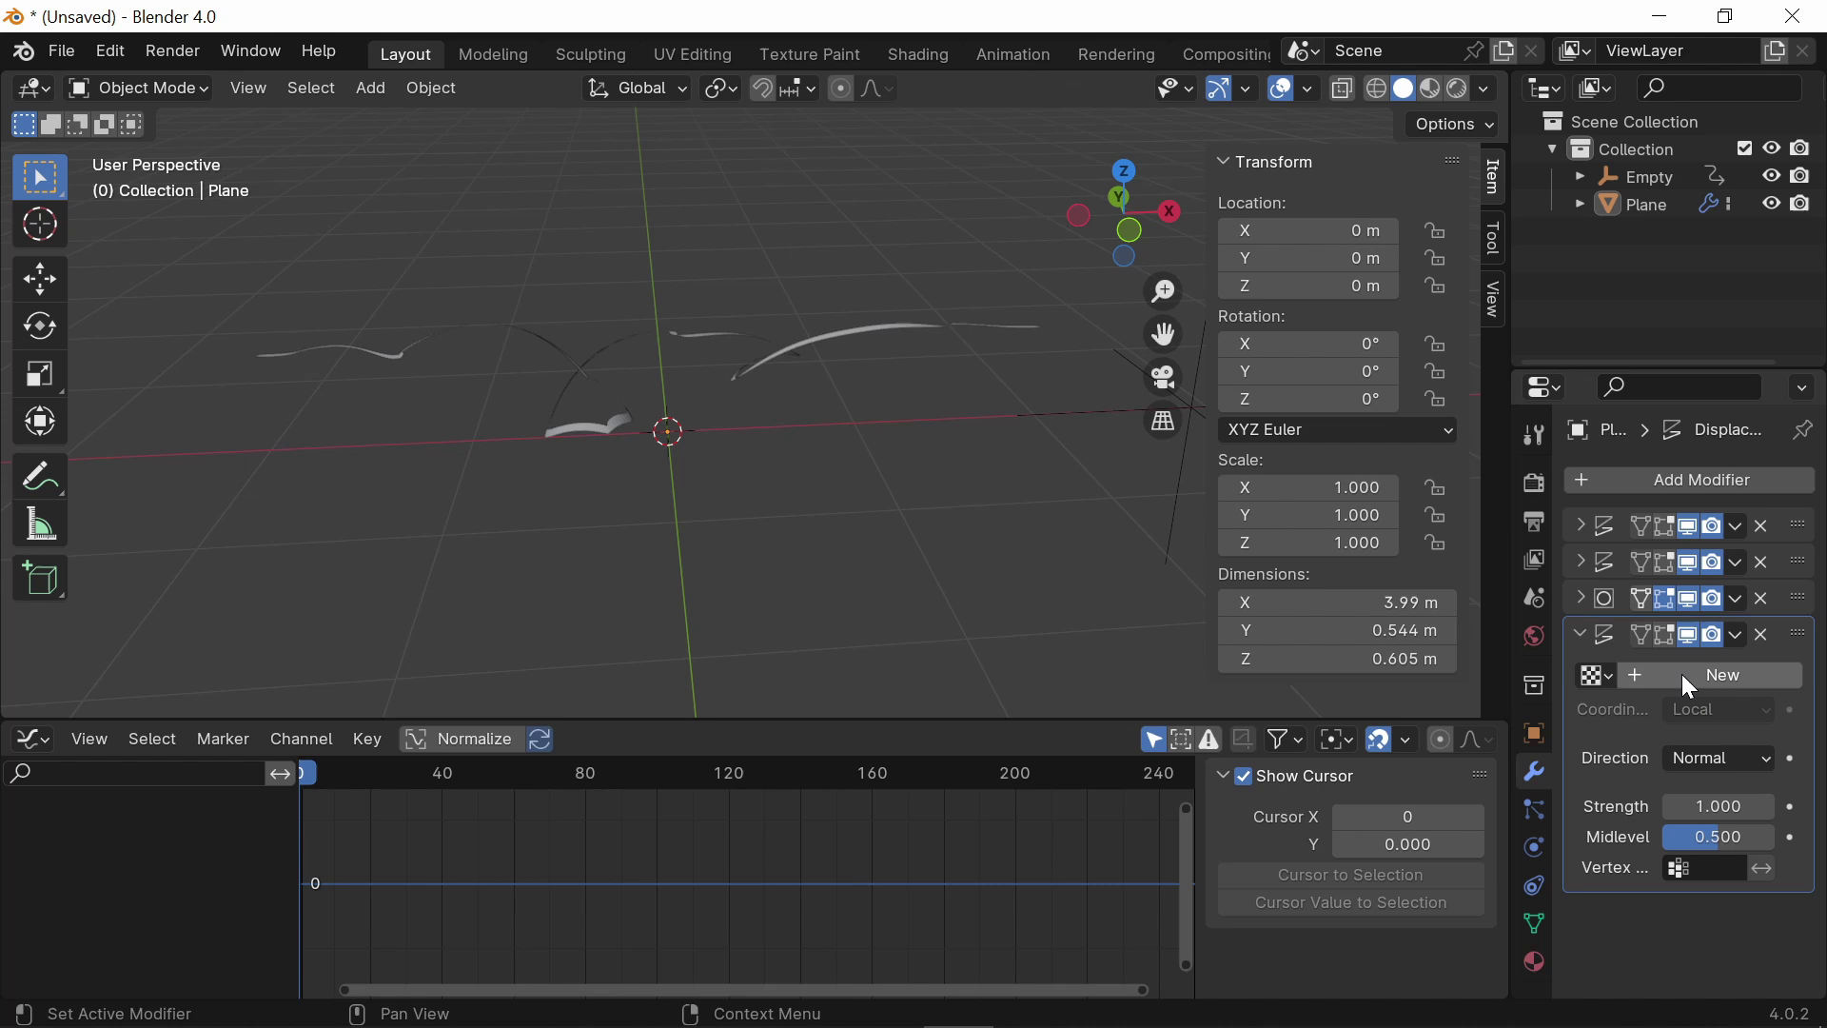
click(1682, 674)
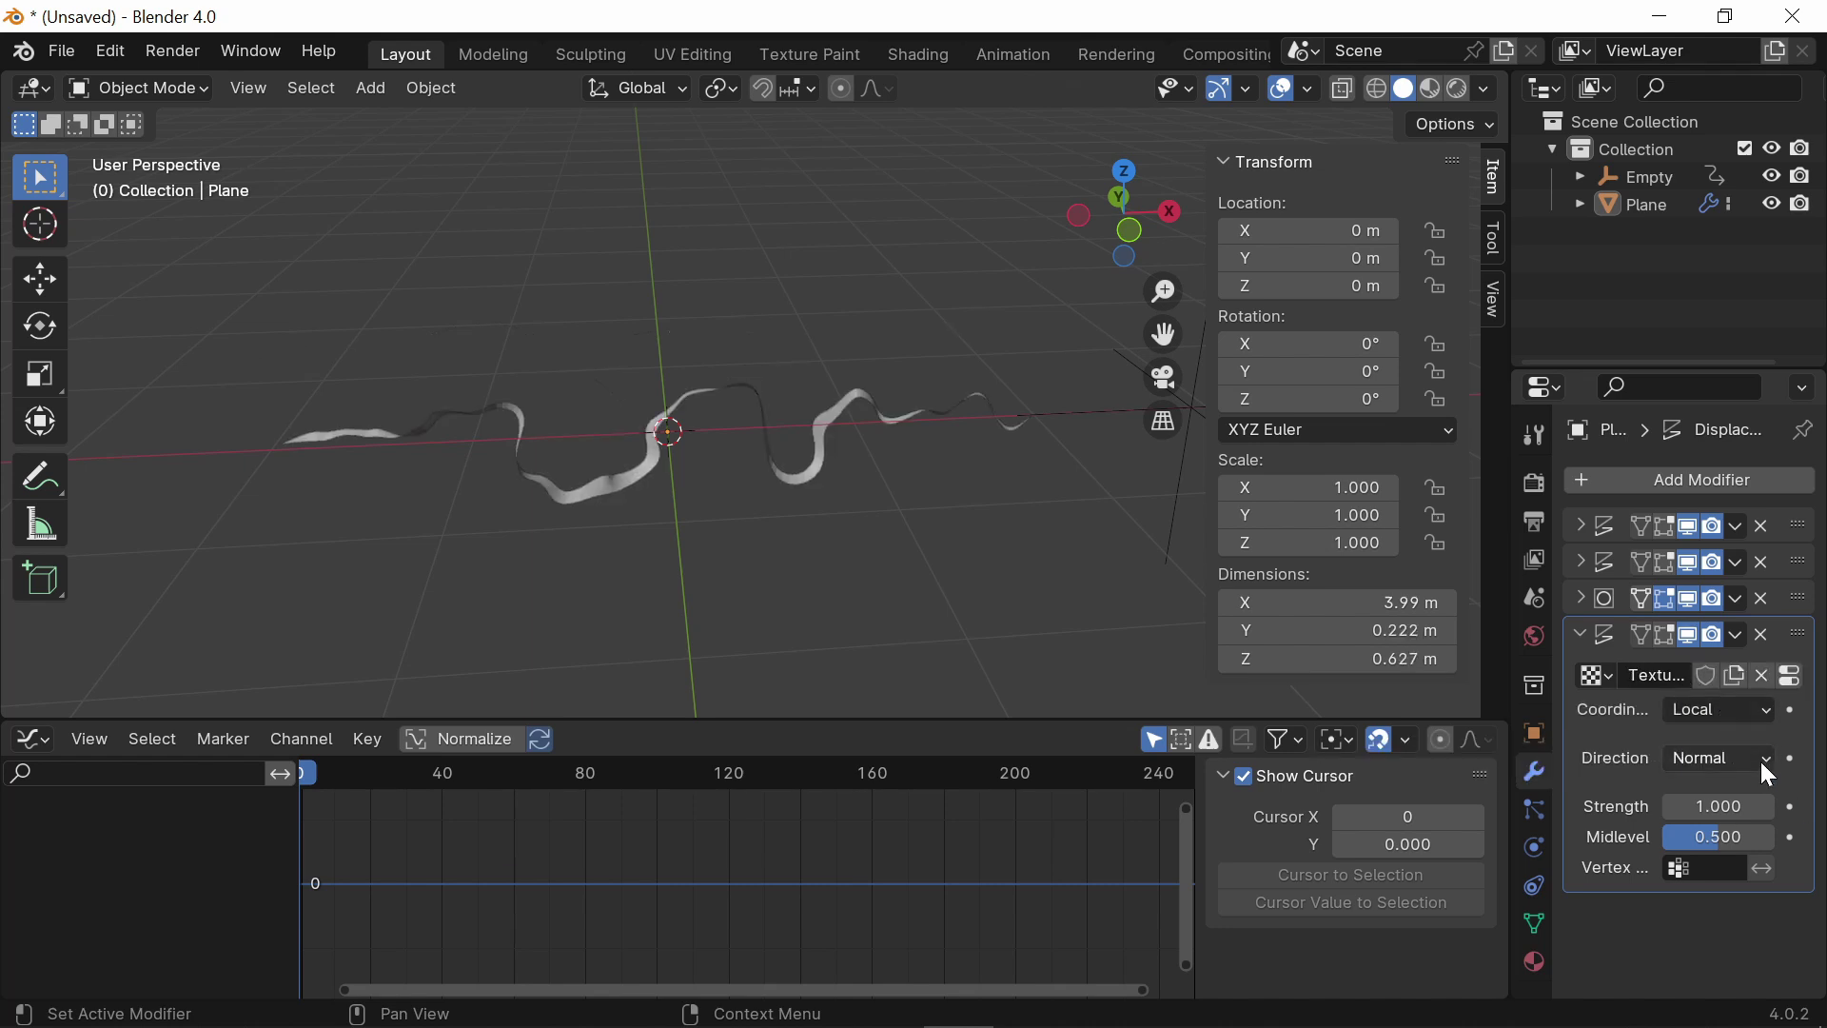
Step: Set the third Displace modifier's texture coordinates to Object, using the Empty
click(1724, 711)
click(1688, 798)
click(1703, 741)
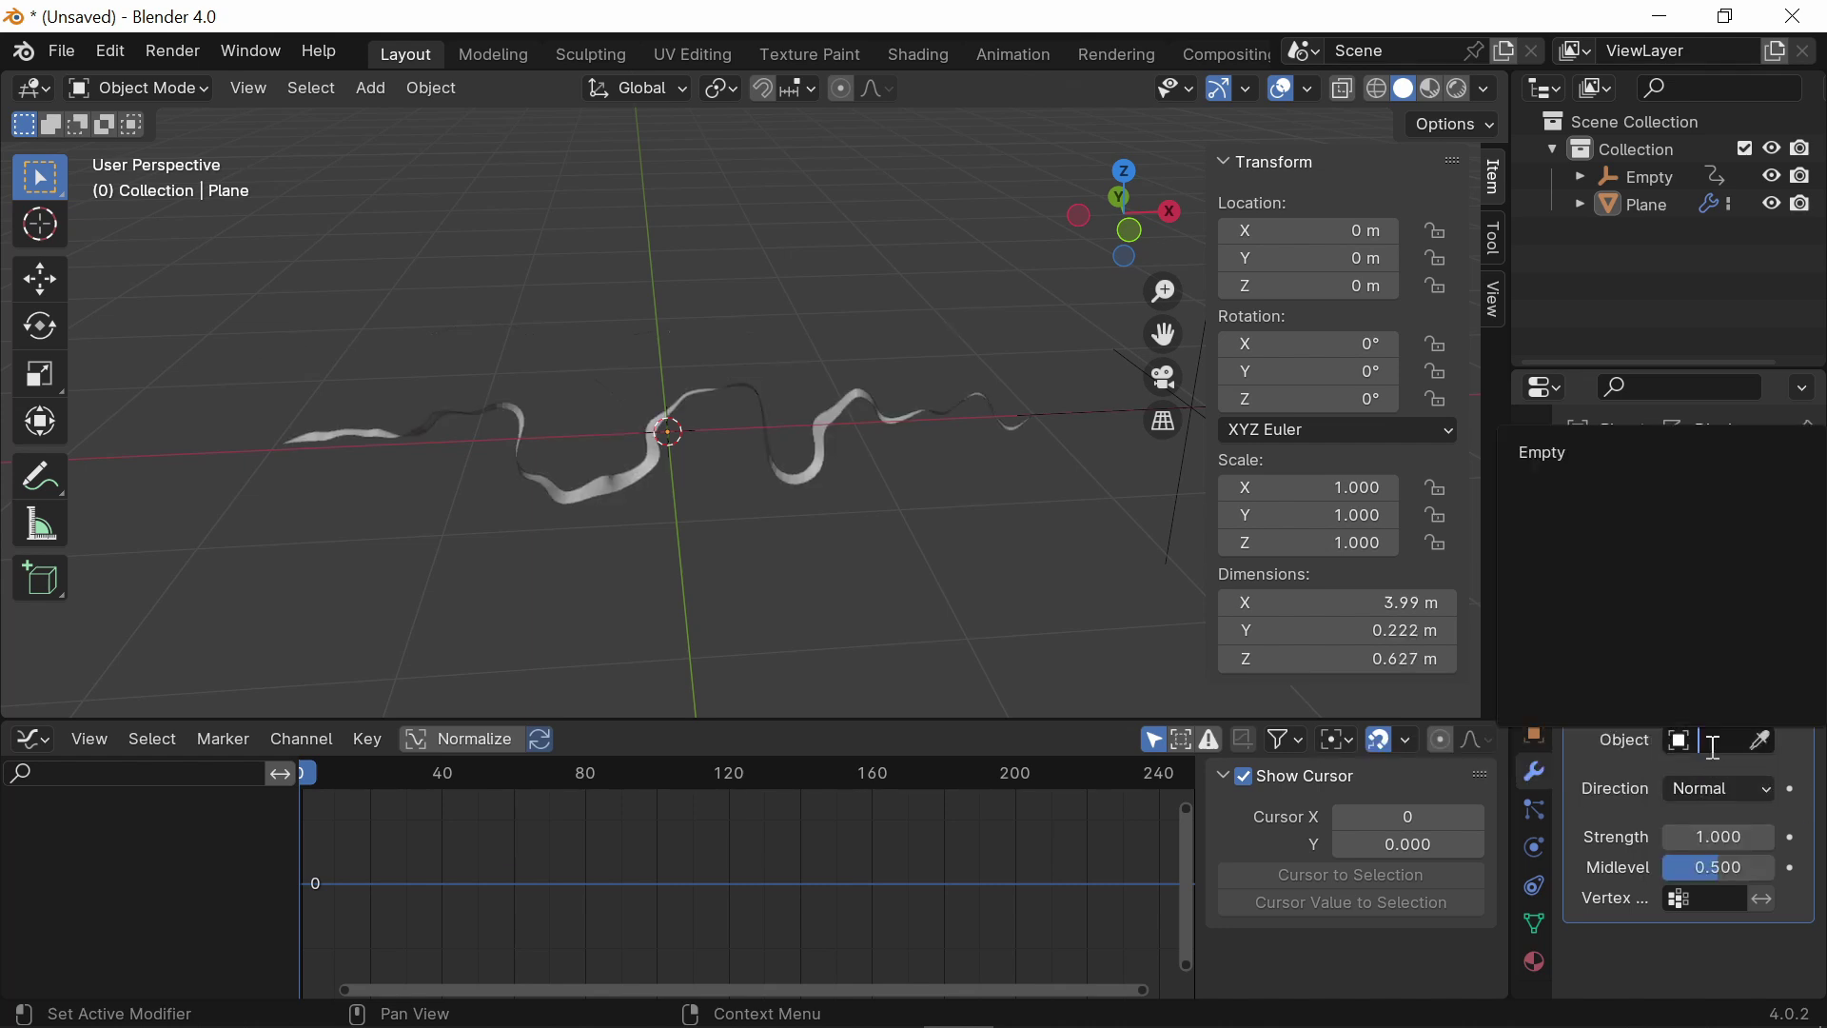
click(1598, 448)
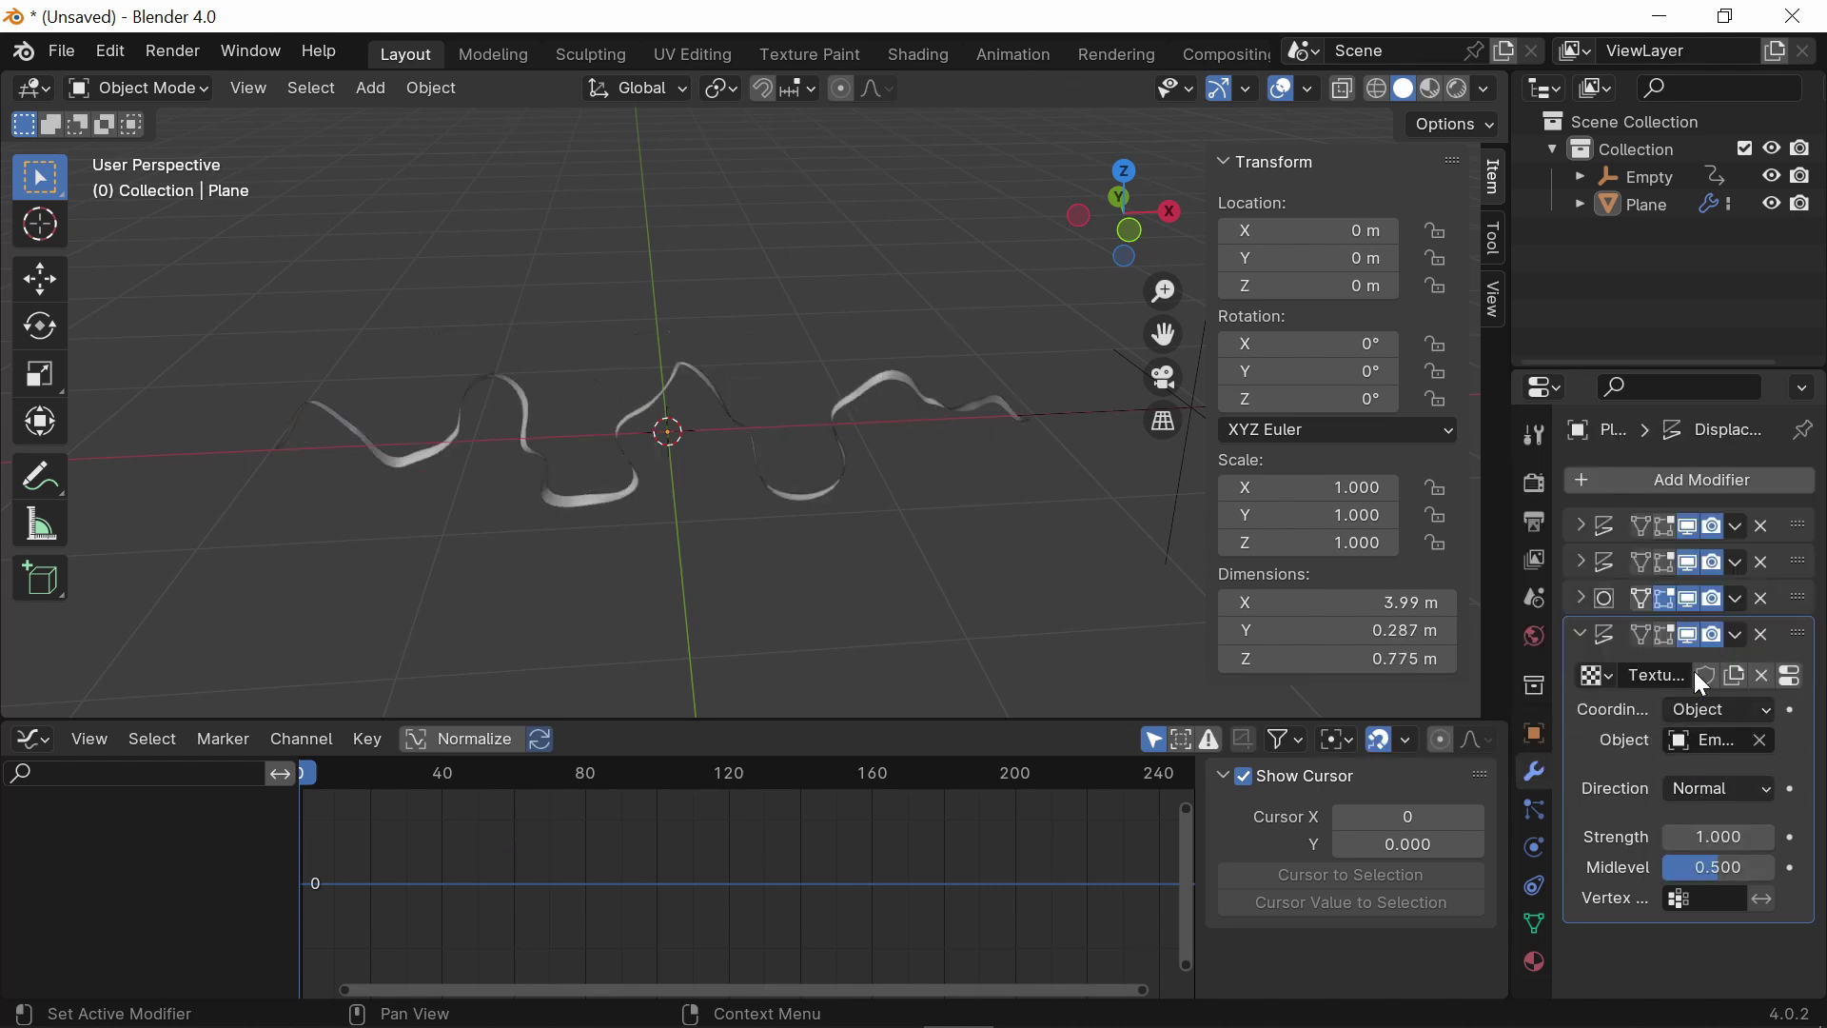
Step: Set the third displacement texture's Clouds size to 0.3 and depth to 2
click(1793, 676)
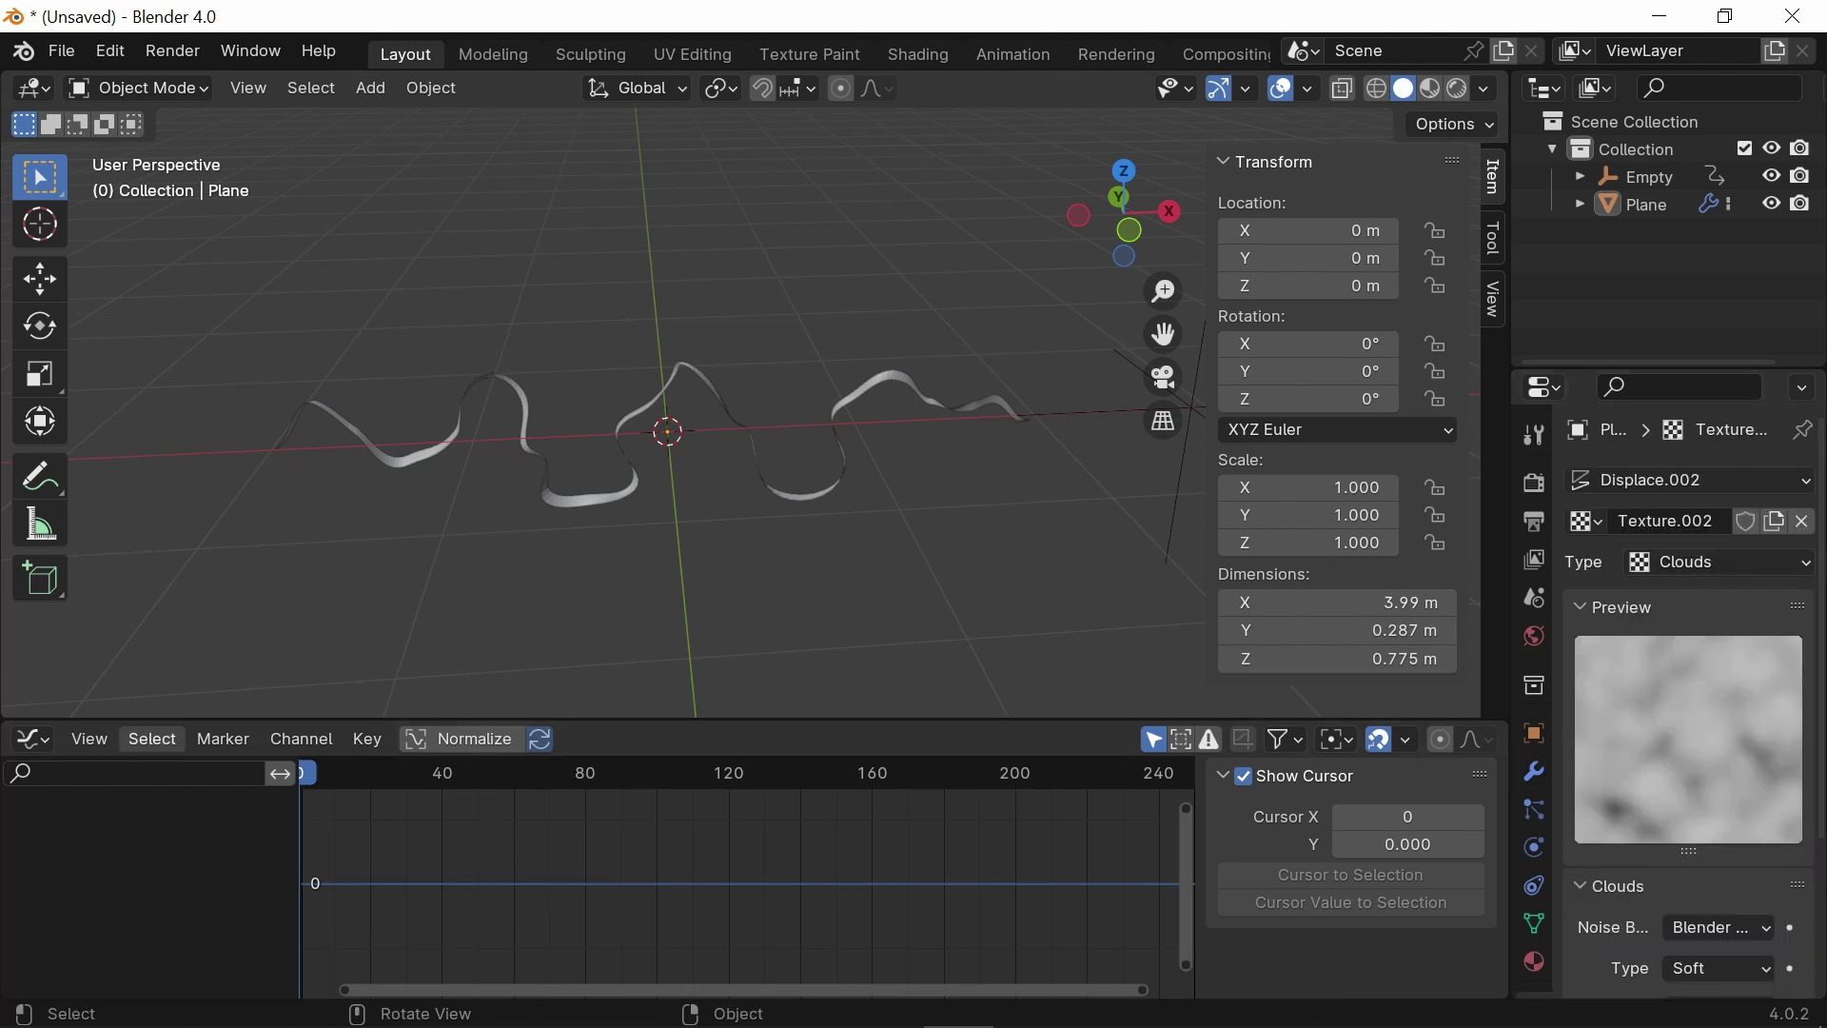
scroll(1713, 856, down, 5)
click(1732, 842)
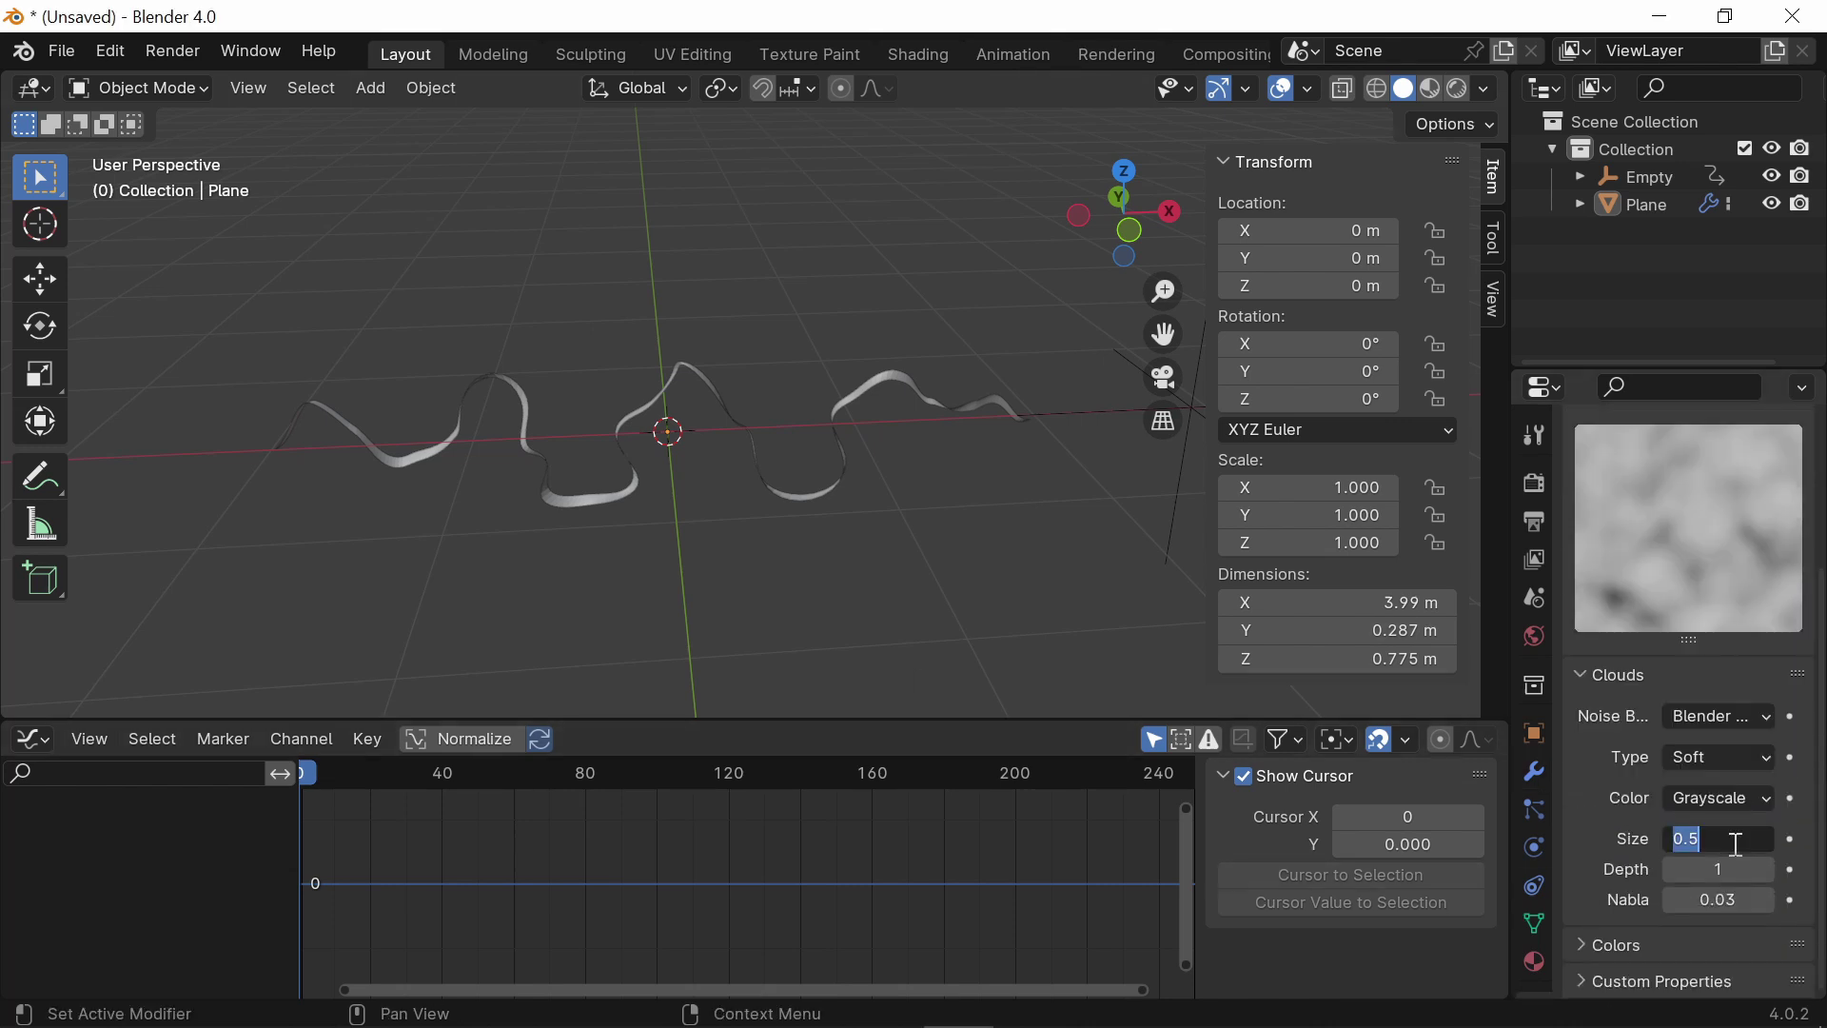
text(.3)
key(Return)
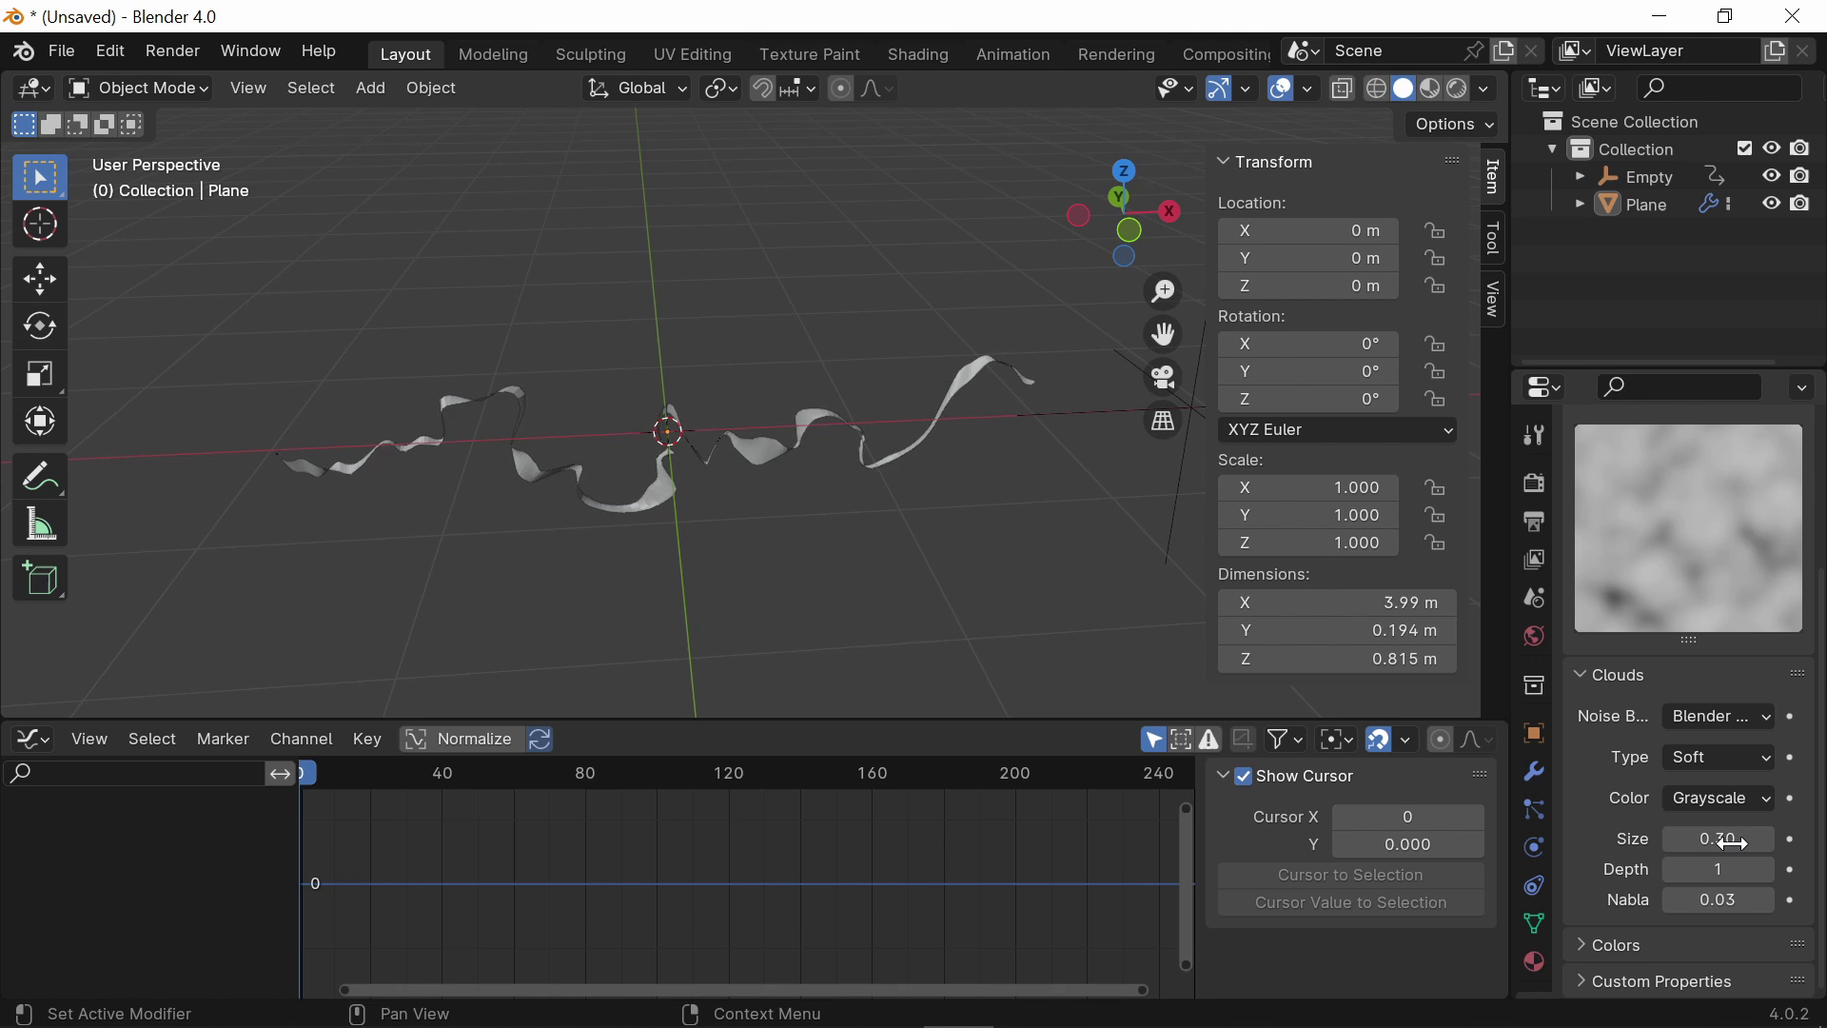
click(1711, 870)
text(2)
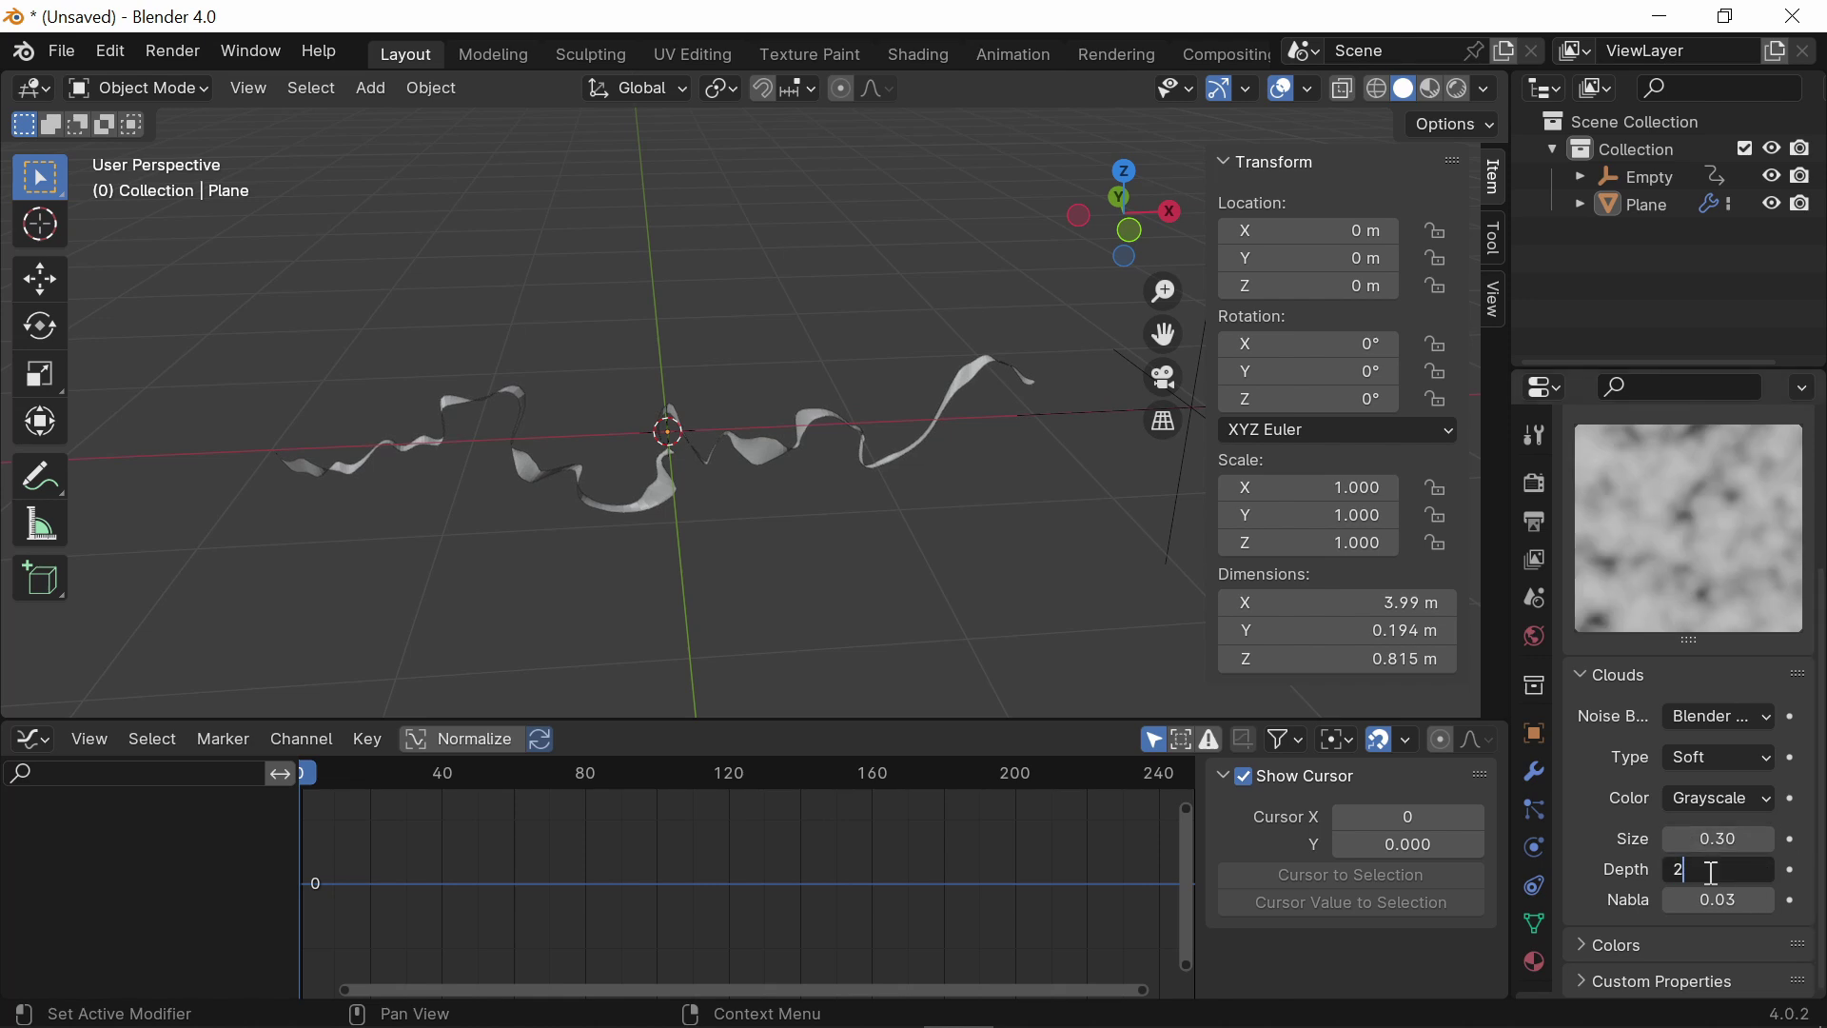
key(Return)
Step: Set the third Displace modifier's strength to 0.2
click(1532, 772)
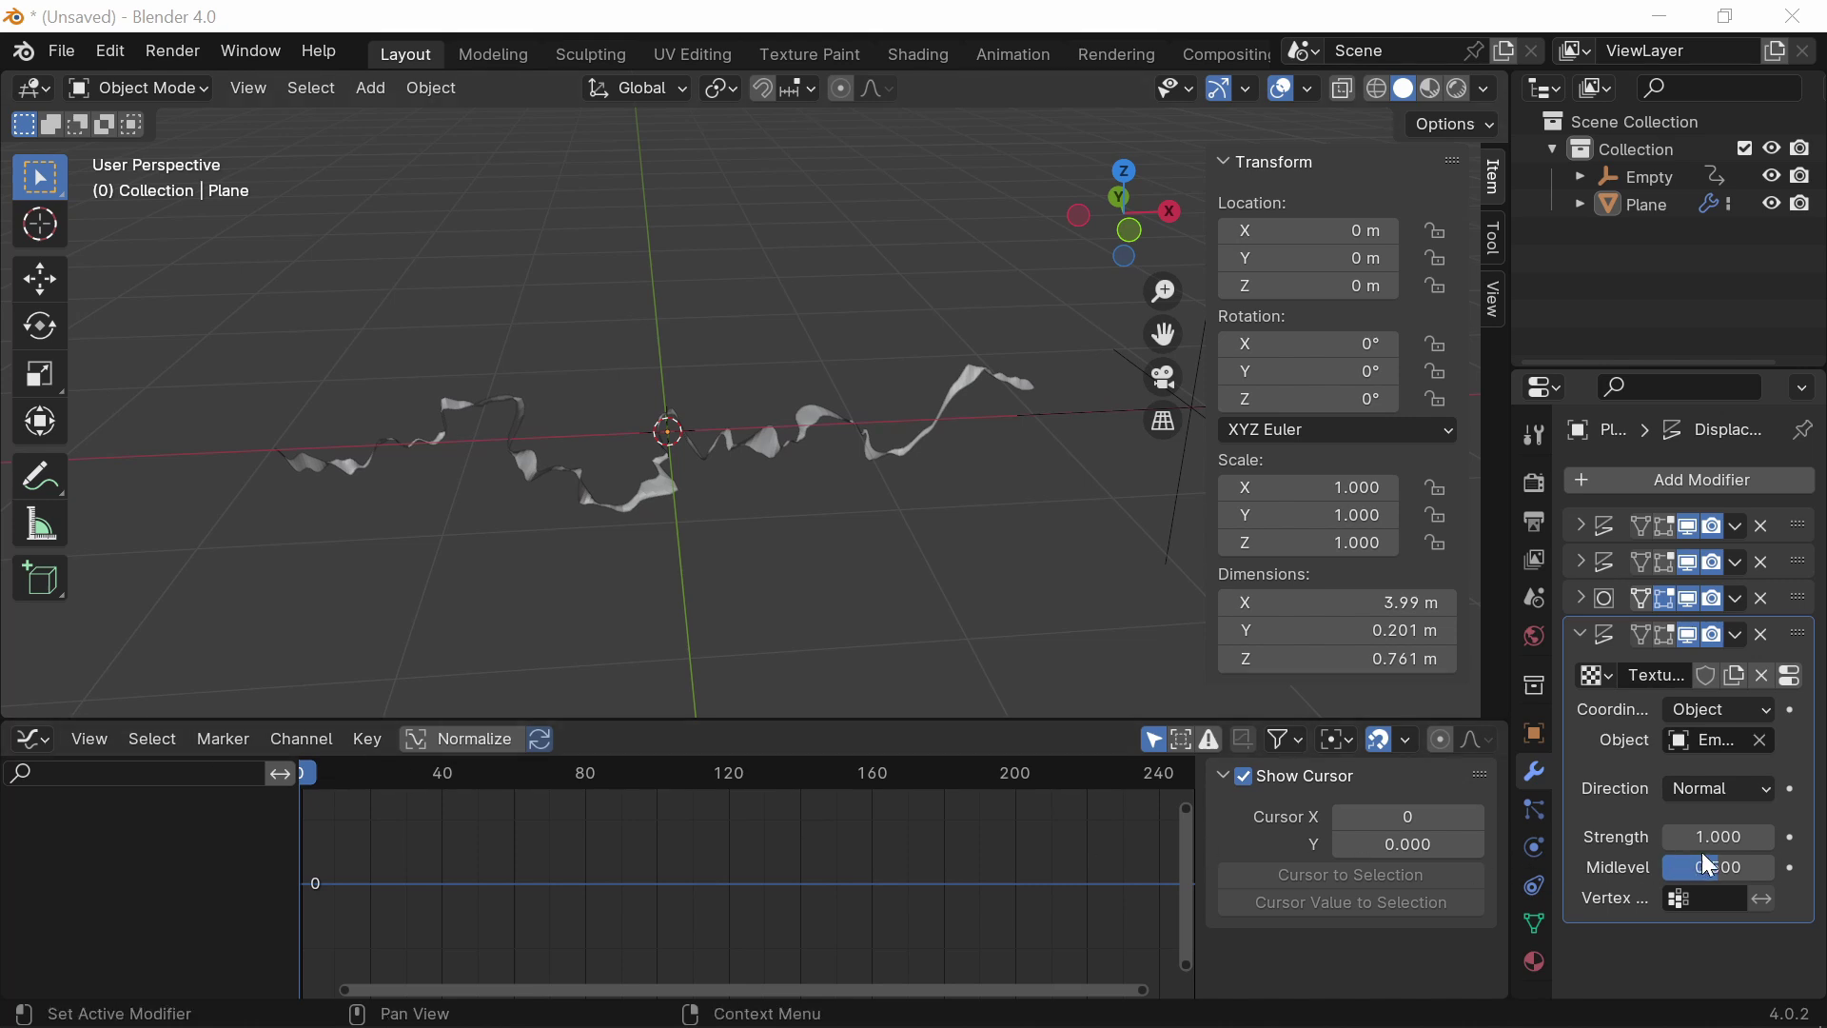
click(1727, 838)
text(0.2)
key(Return)
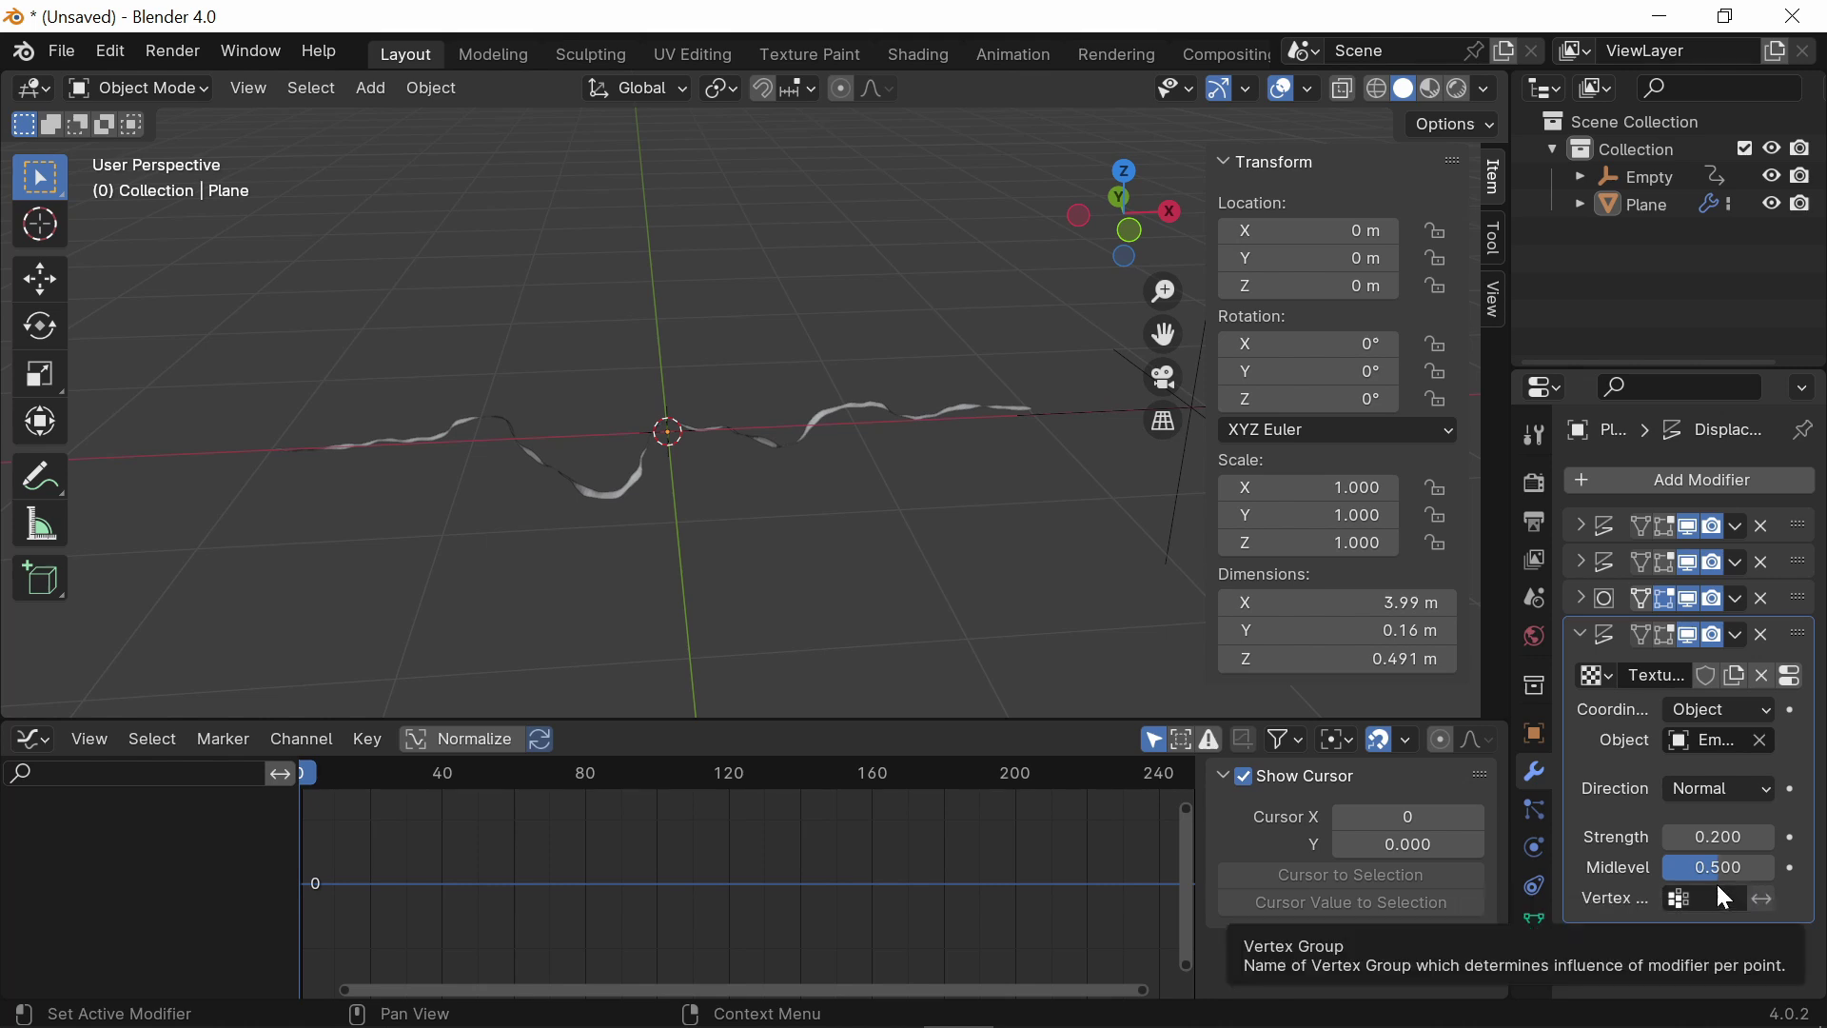
Step: Hide the viewport's transform sidebar and select the lightning strip
key(n)
middle_drag(815, 530, 815, 460)
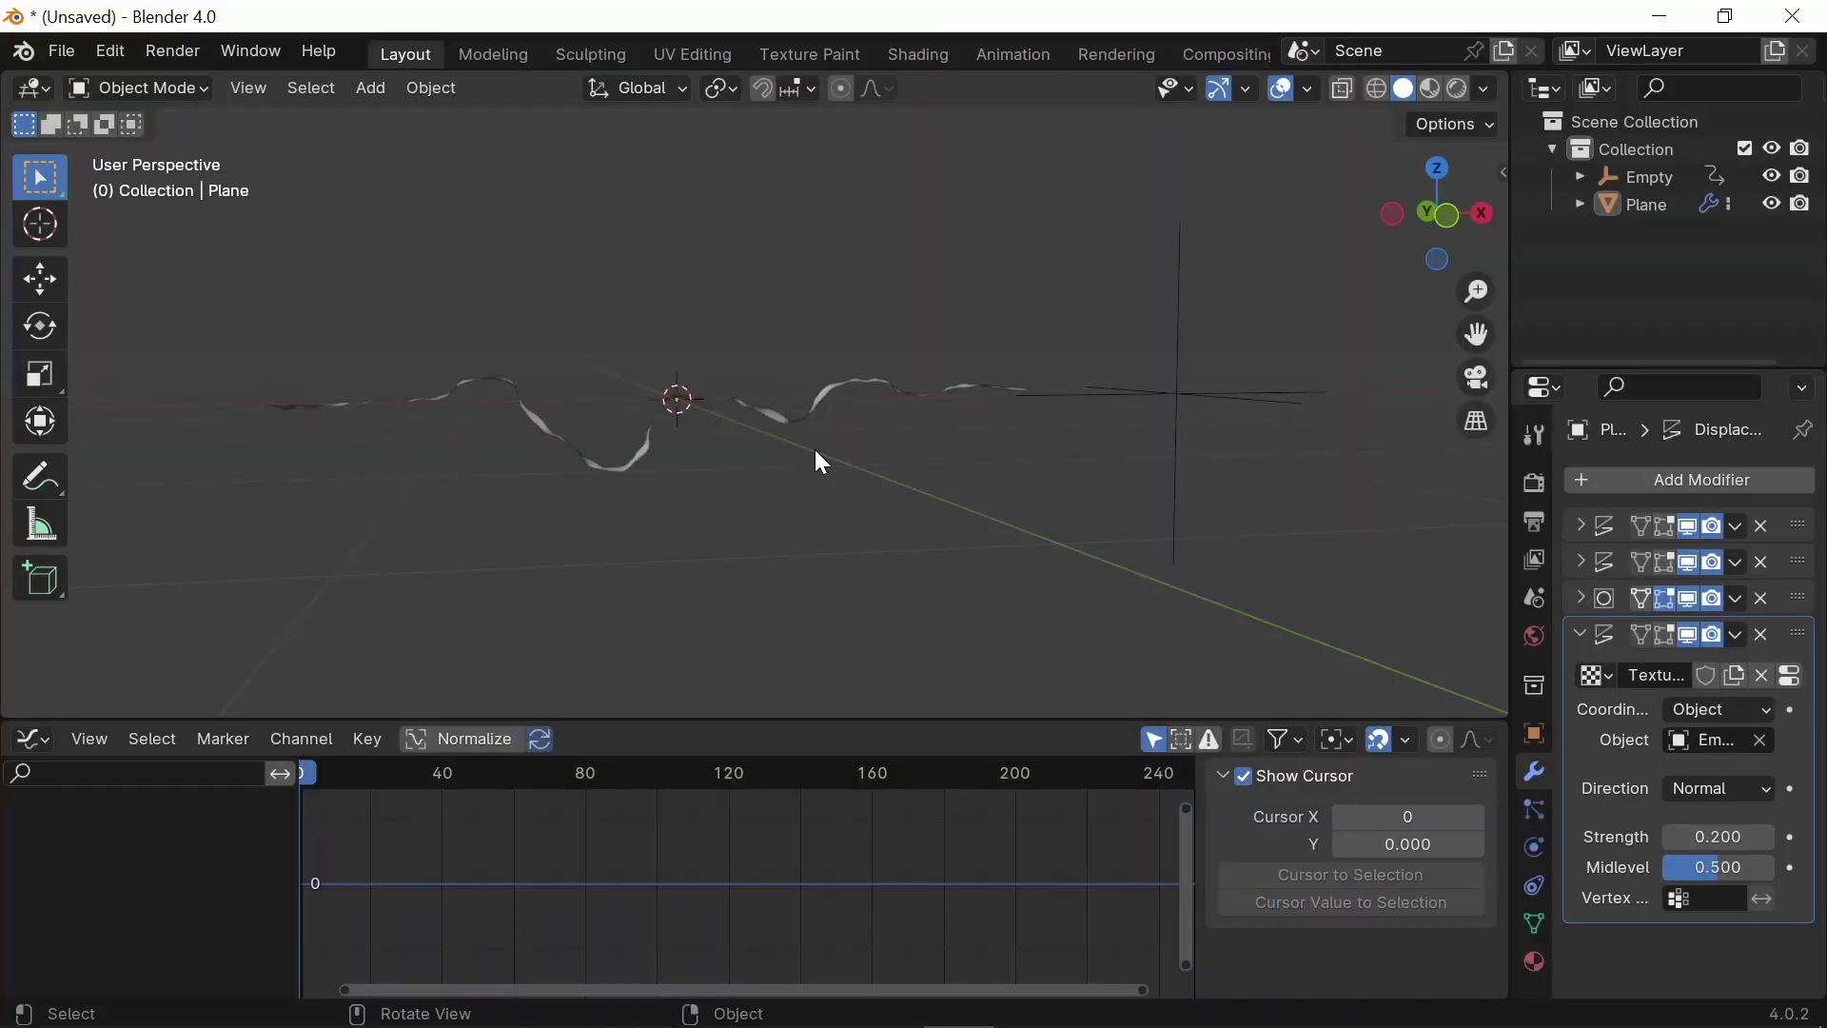
click(741, 408)
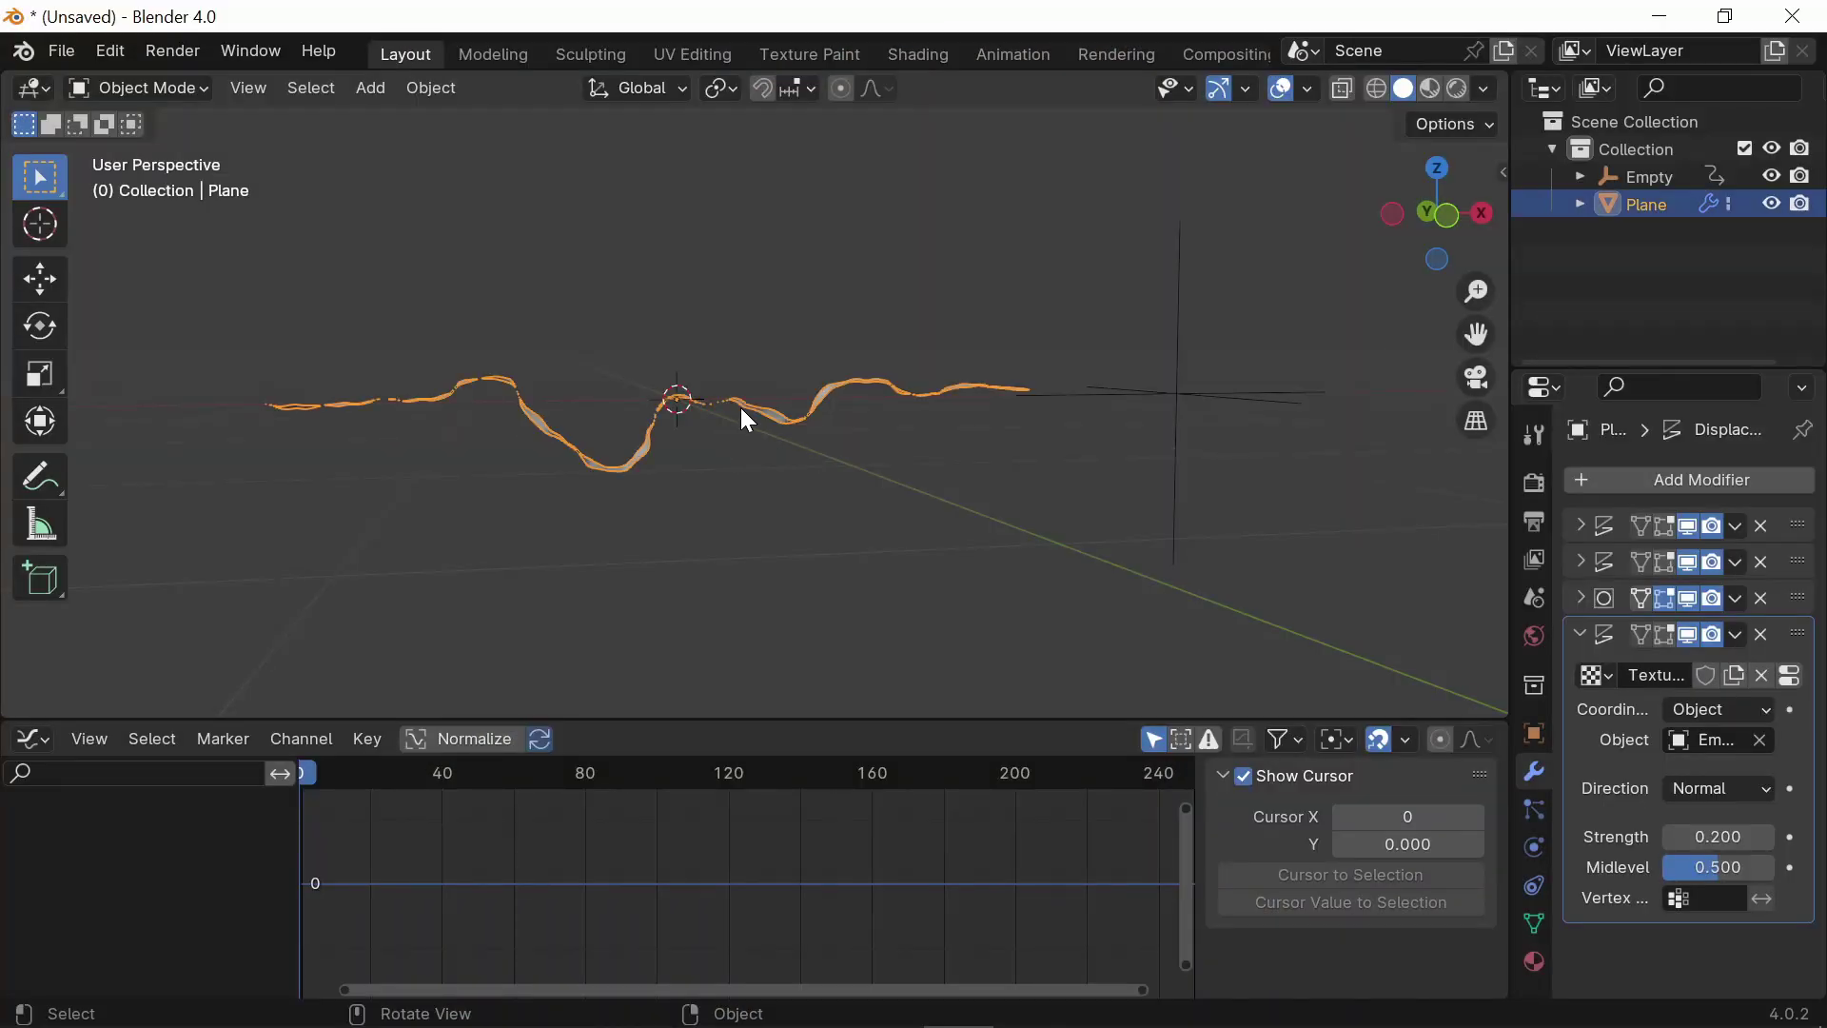
middle_drag(740, 408, 665, 396)
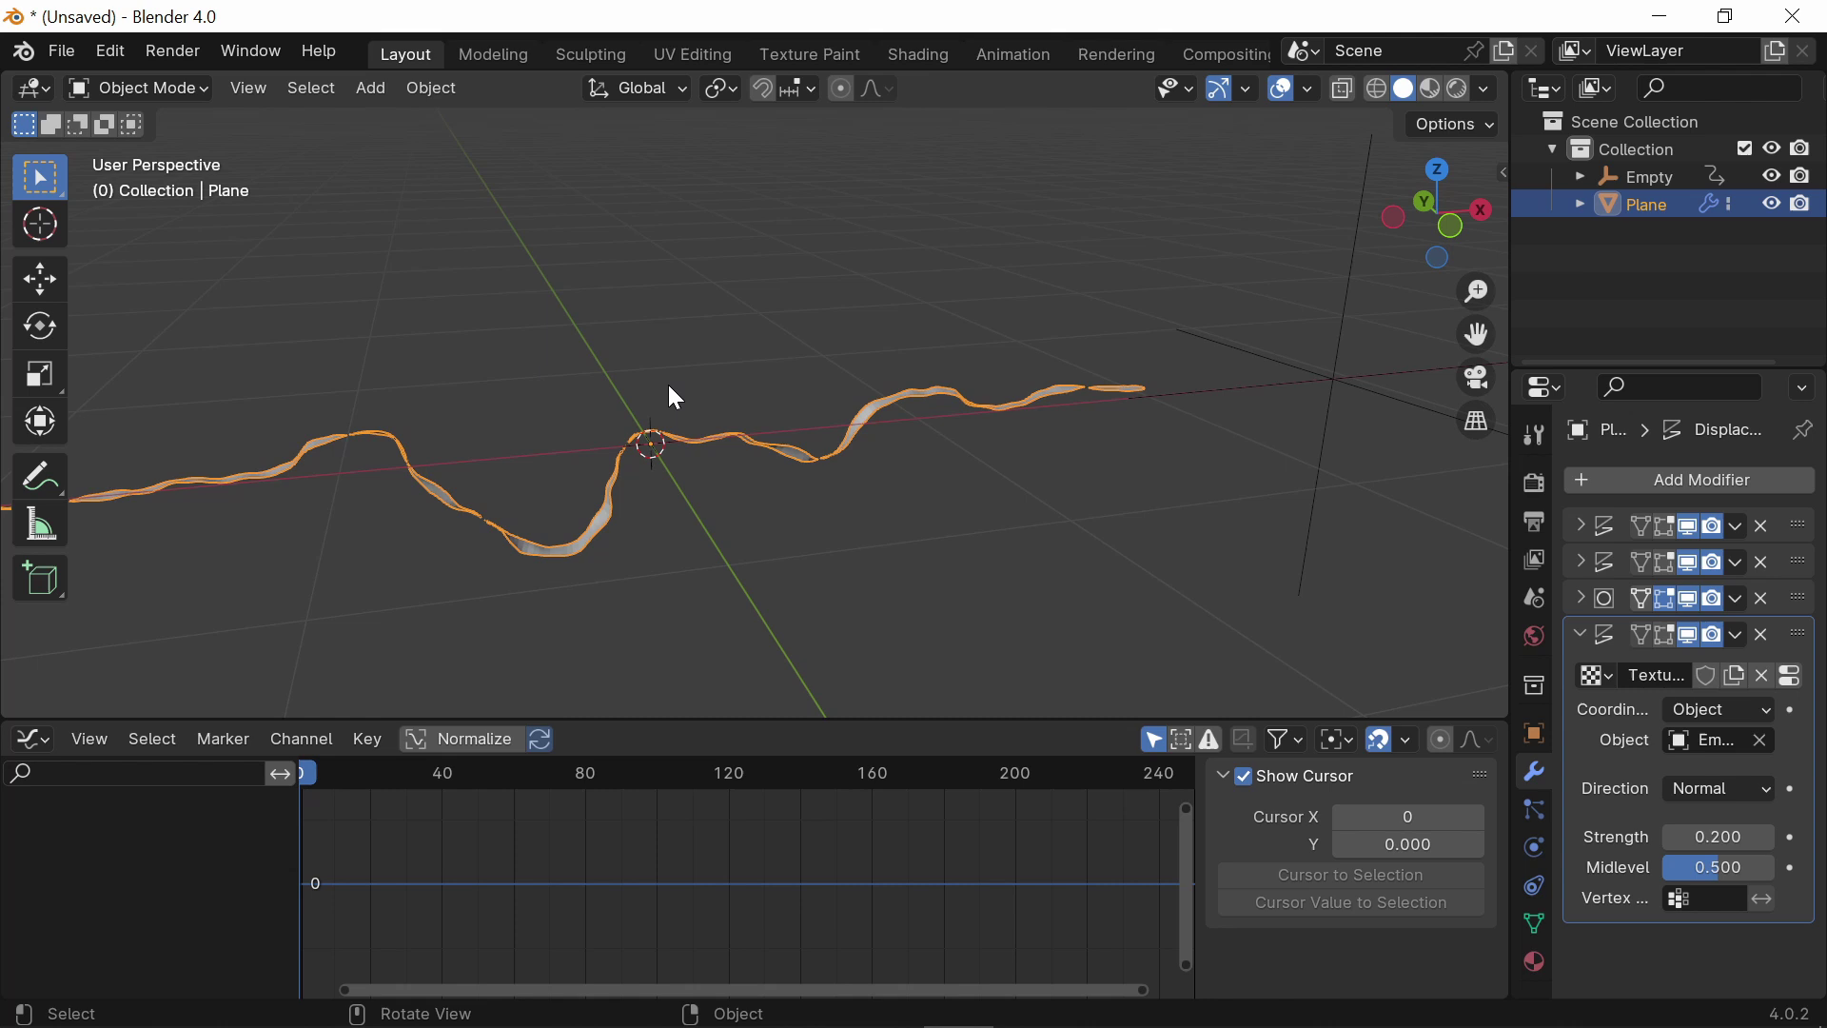
middle_drag(743, 318, 724, 323)
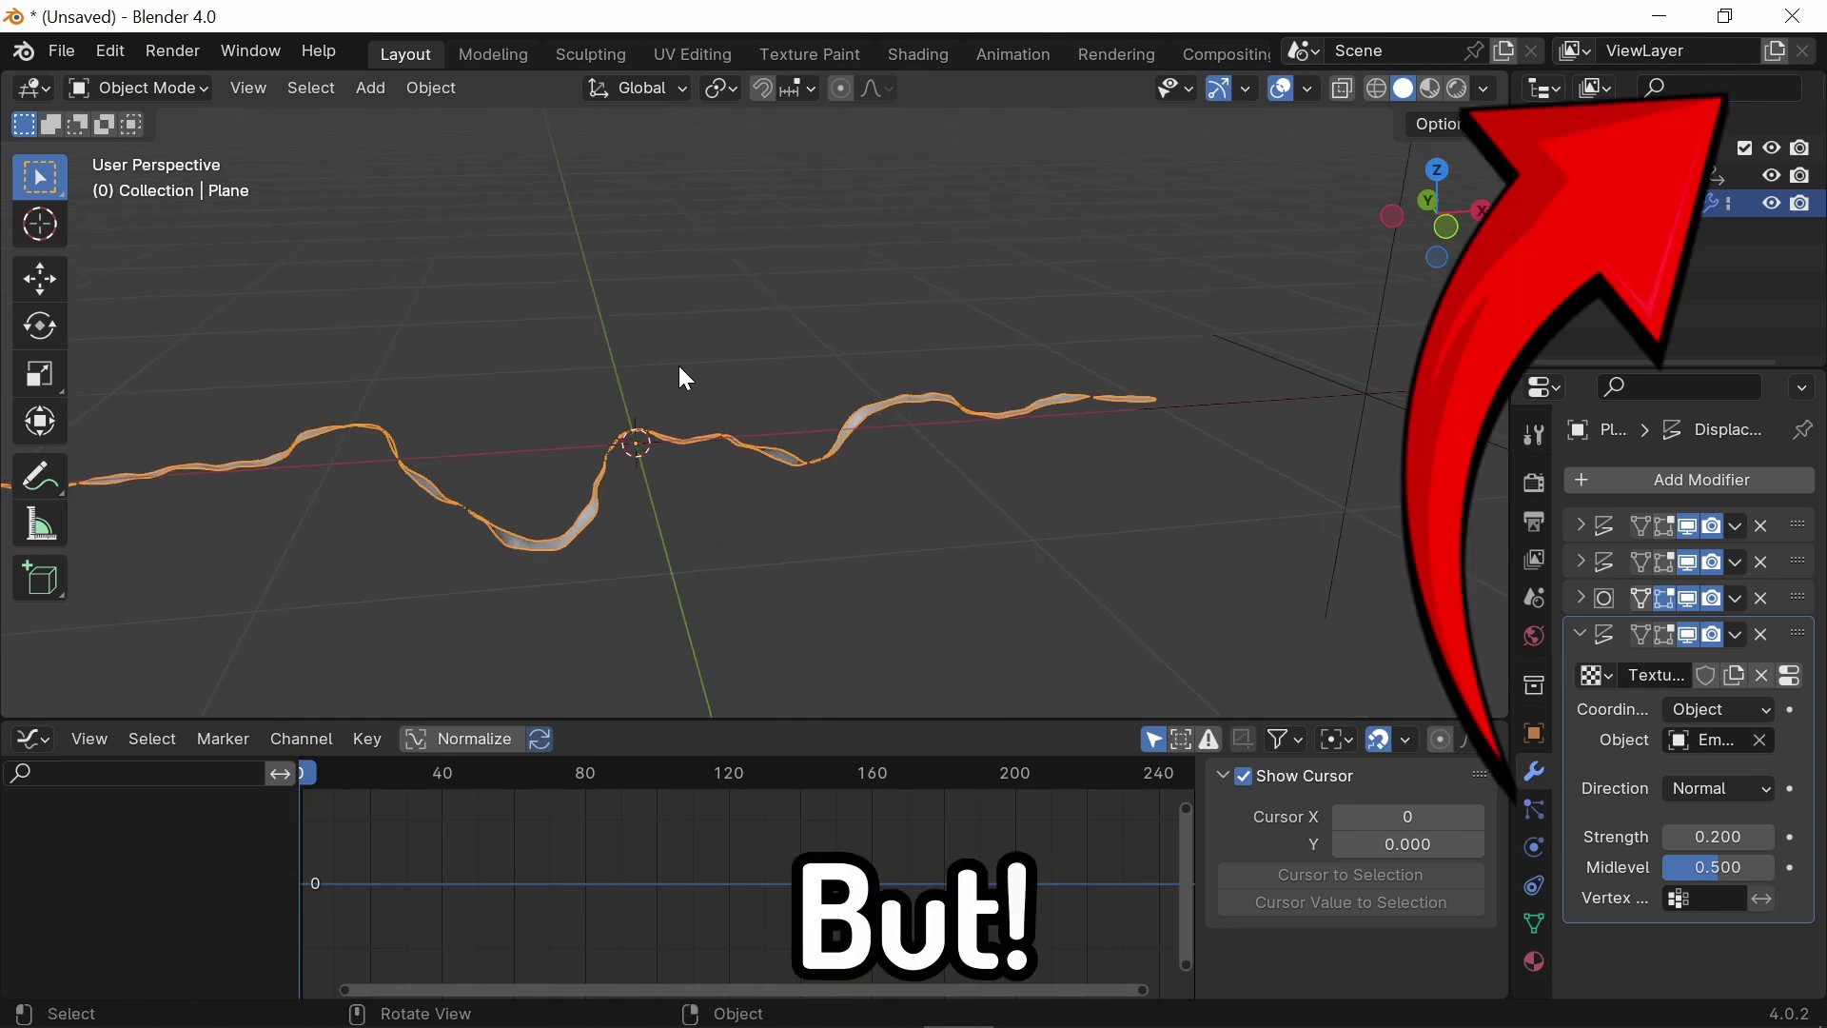
Step: Switch the viewport to Material Preview shading and give the strip a new material with an Emission surface
click(1536, 961)
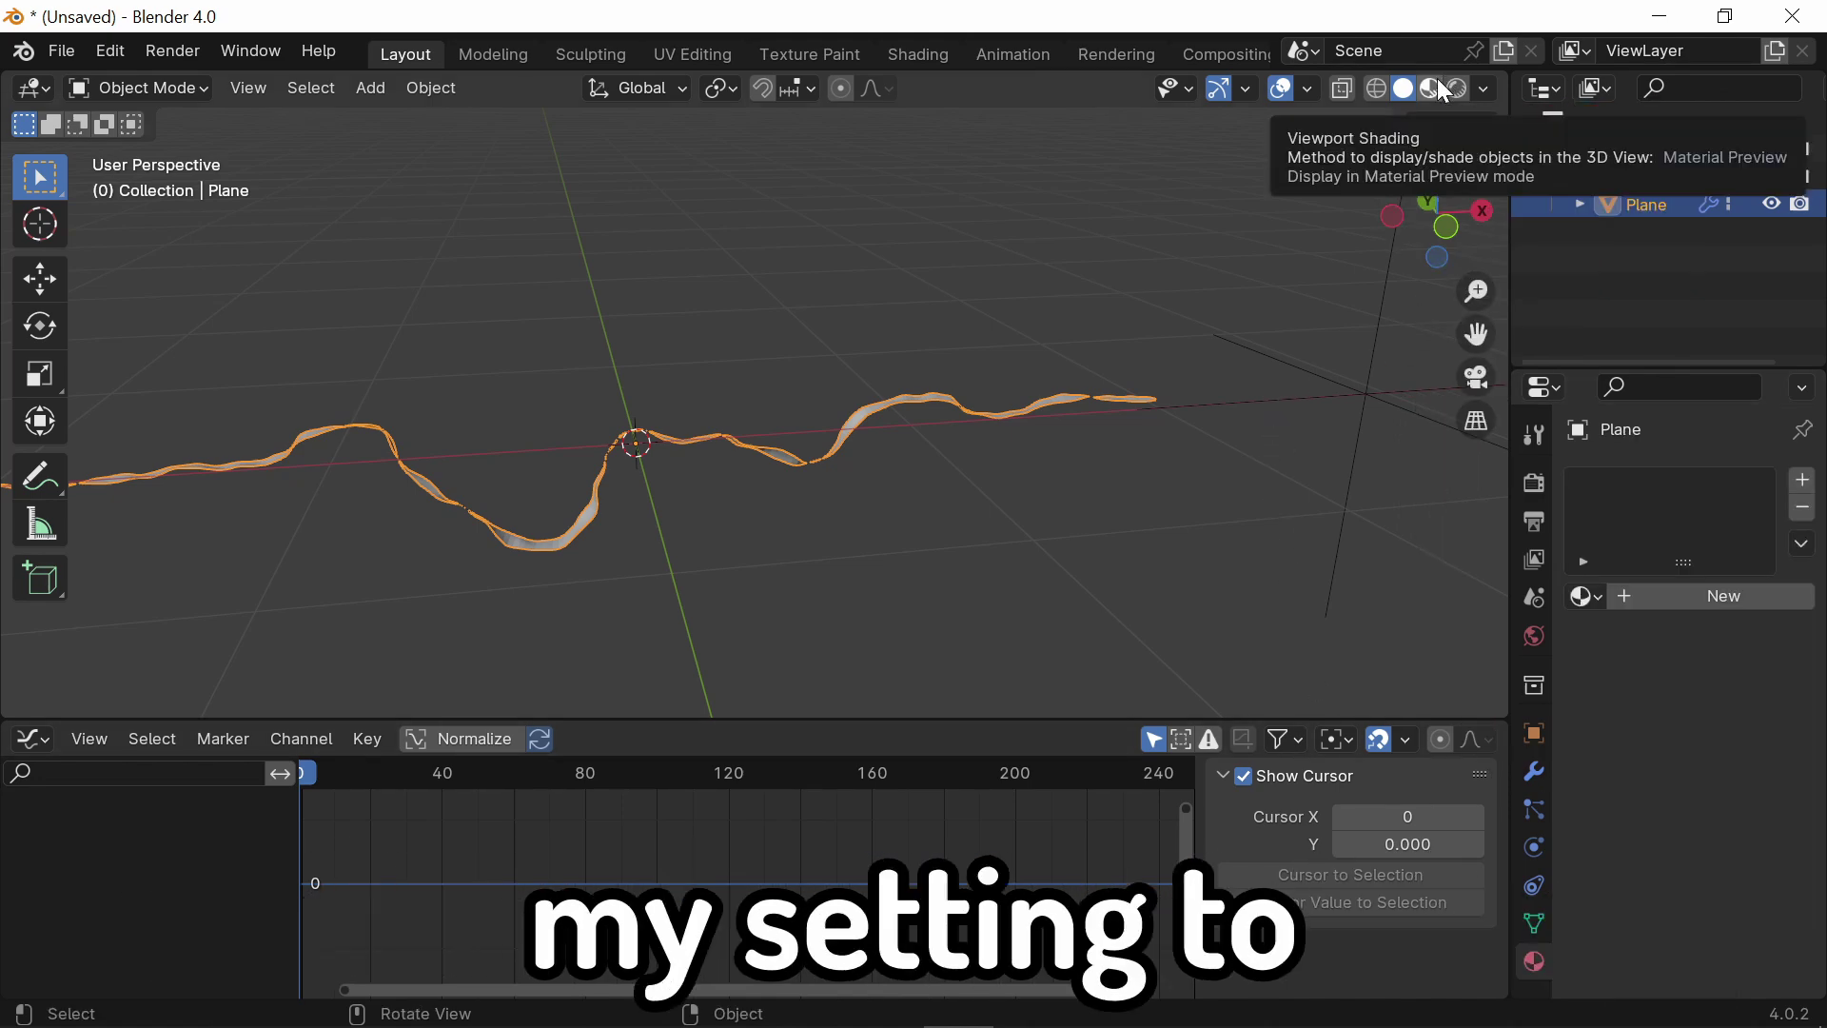
click(1674, 614)
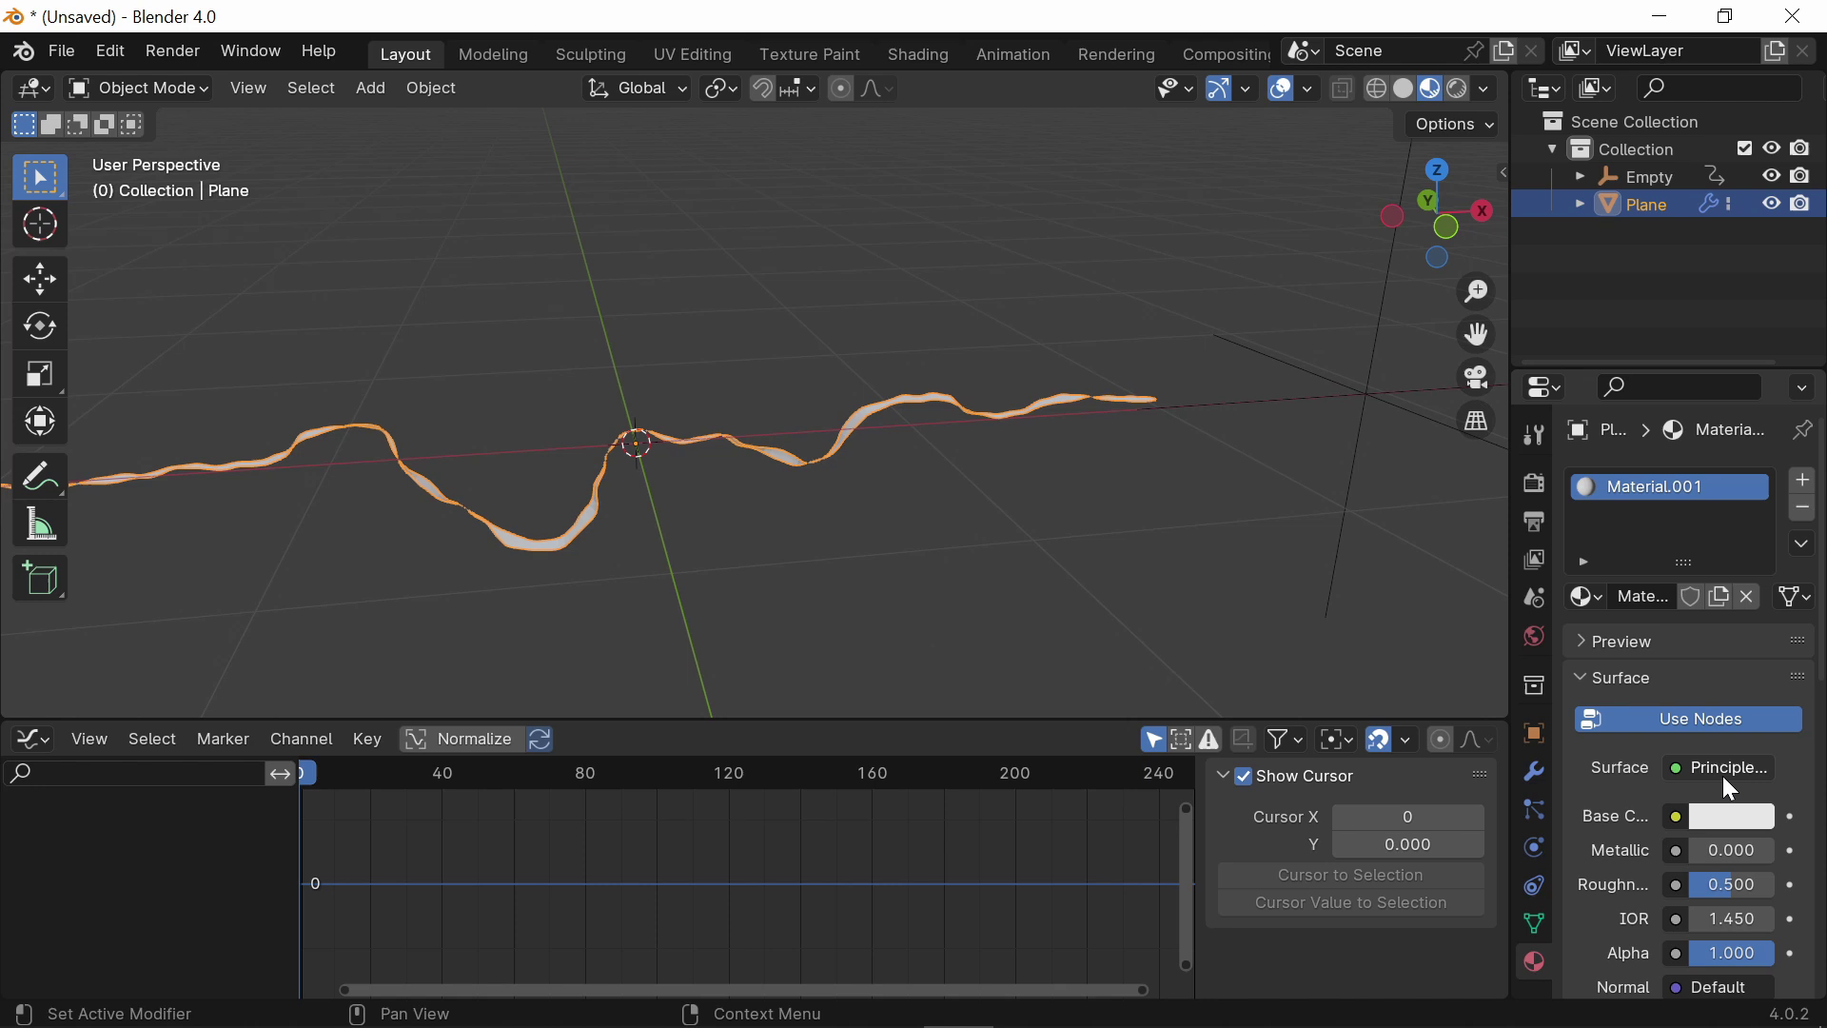
click(1461, 686)
click(1418, 217)
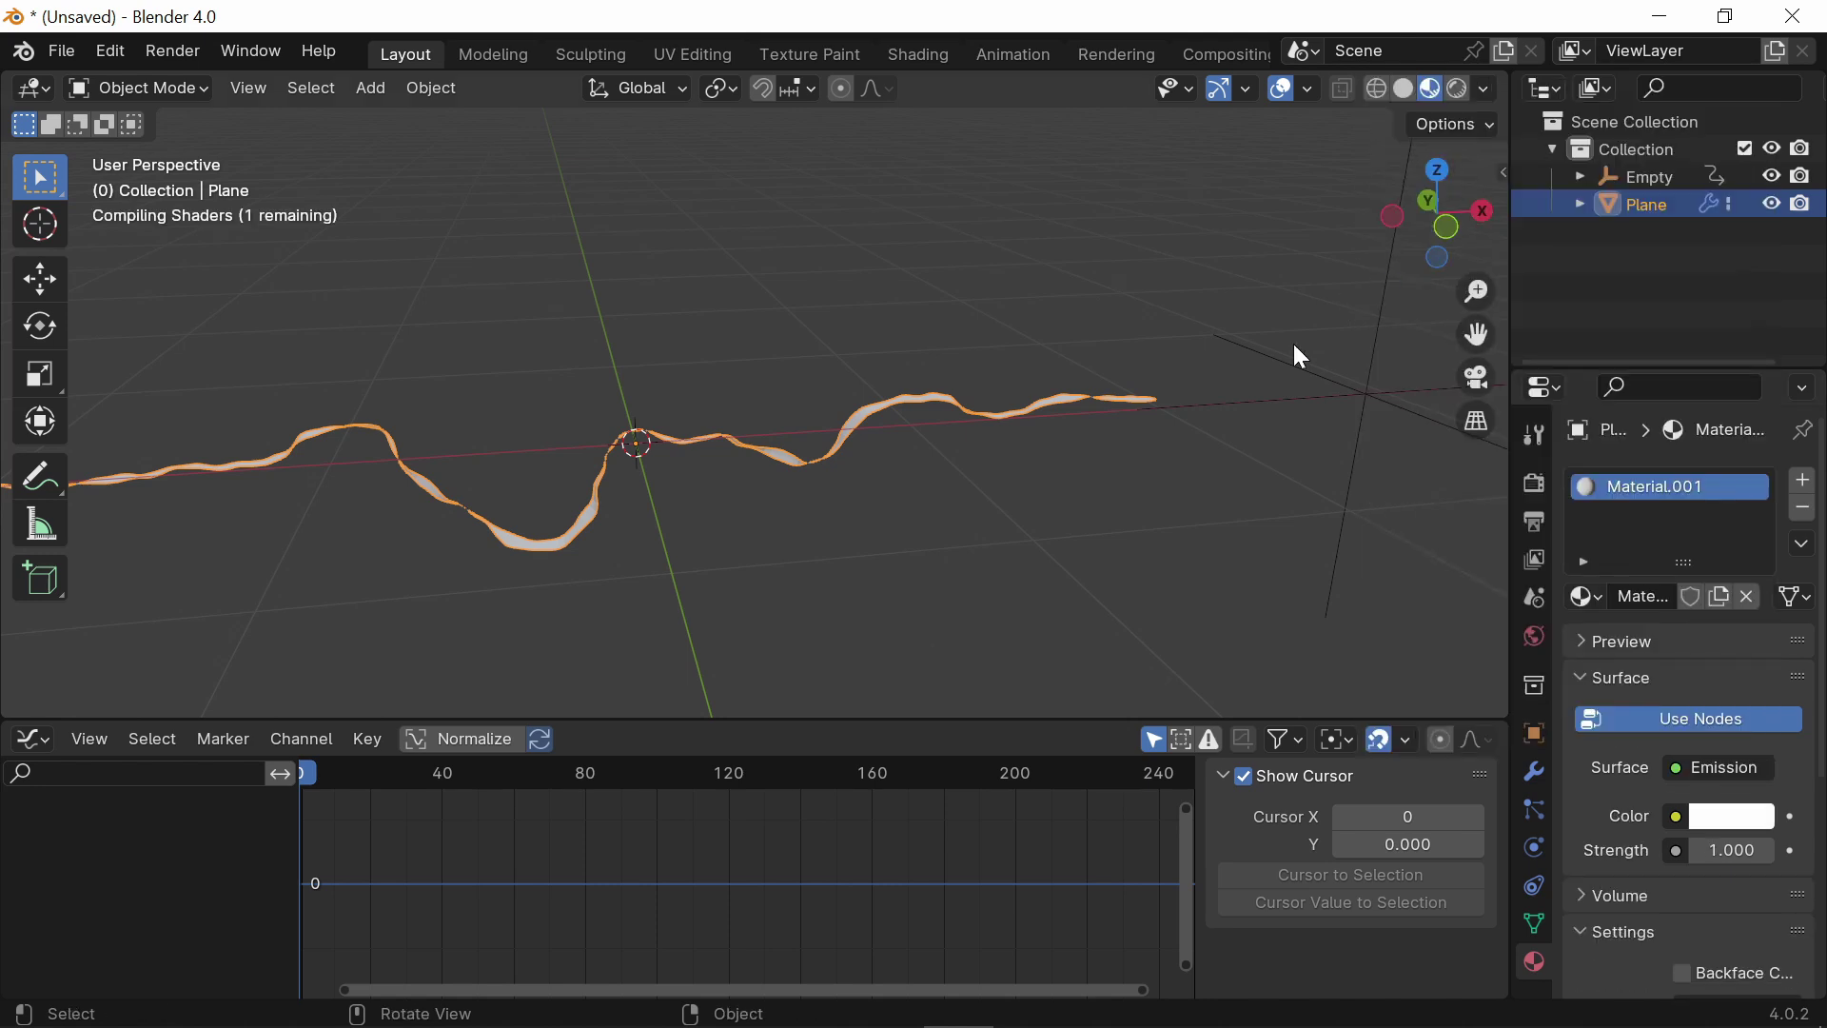
Step: Set the lightning material's emission color to blue with hue 0.641 and saturation 0.897, and its strength to 10
click(1741, 817)
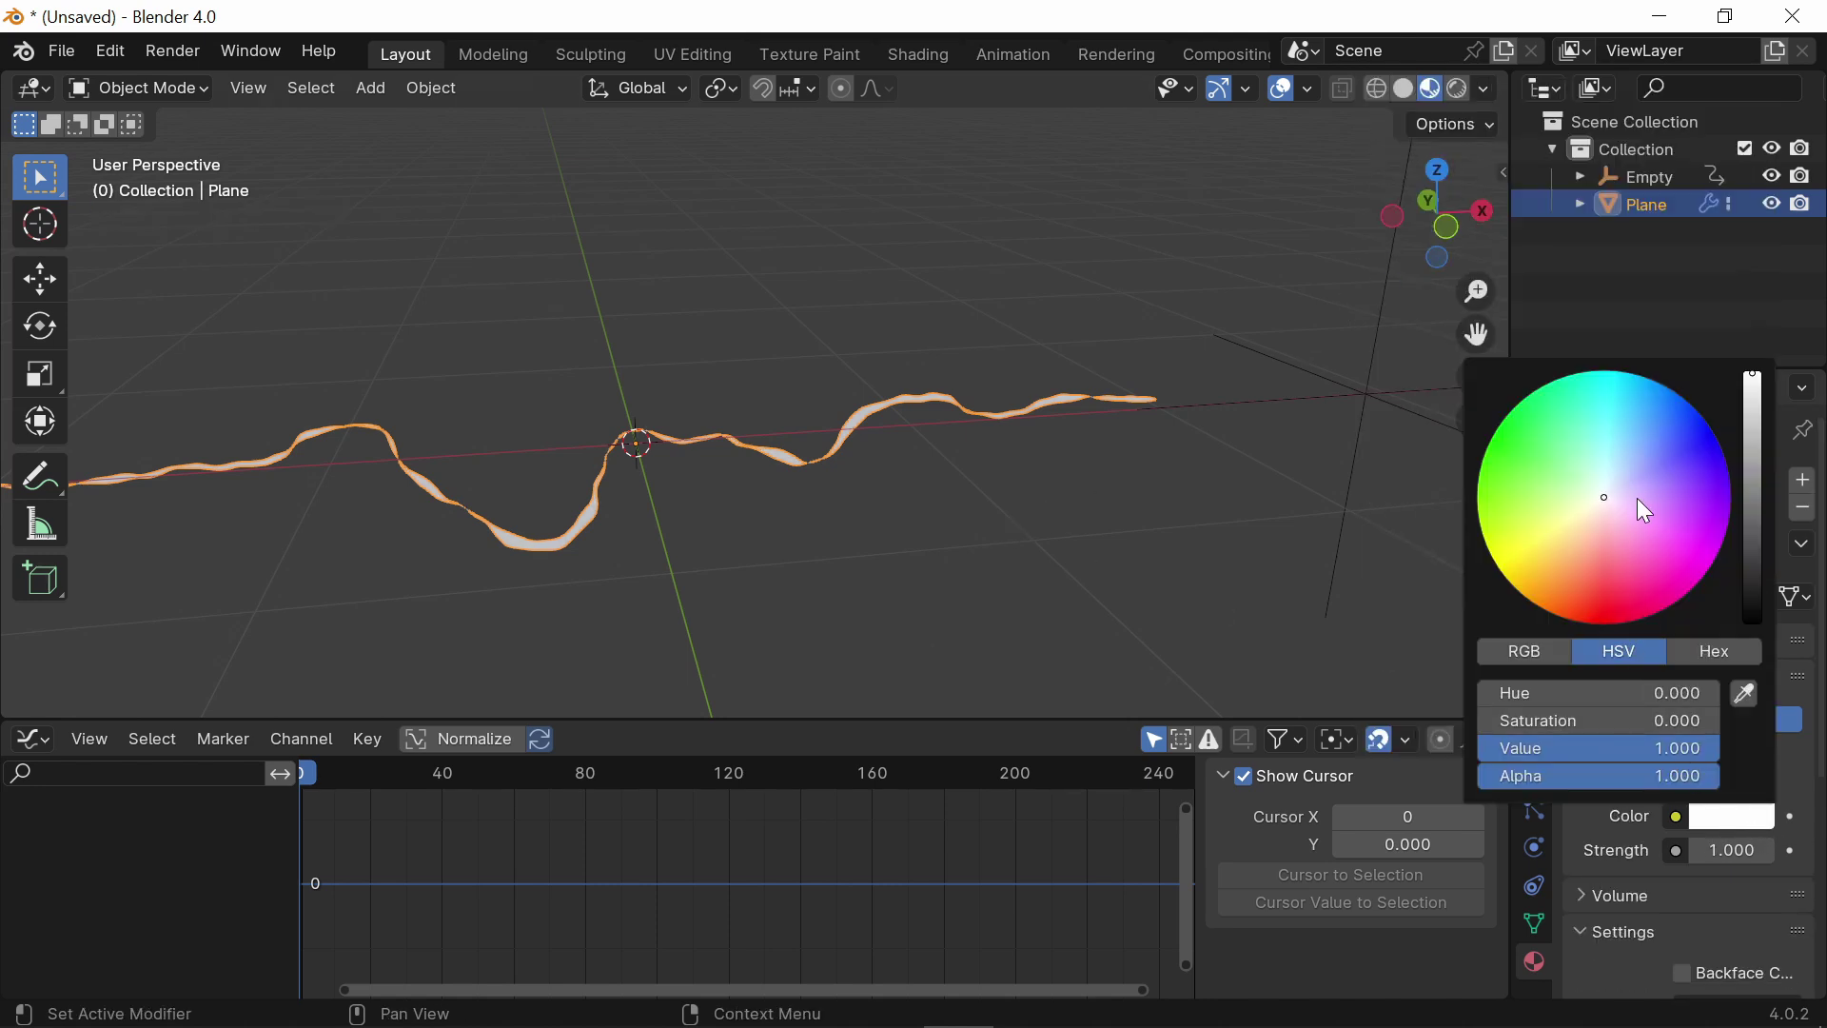
drag(1637, 499, 1660, 436)
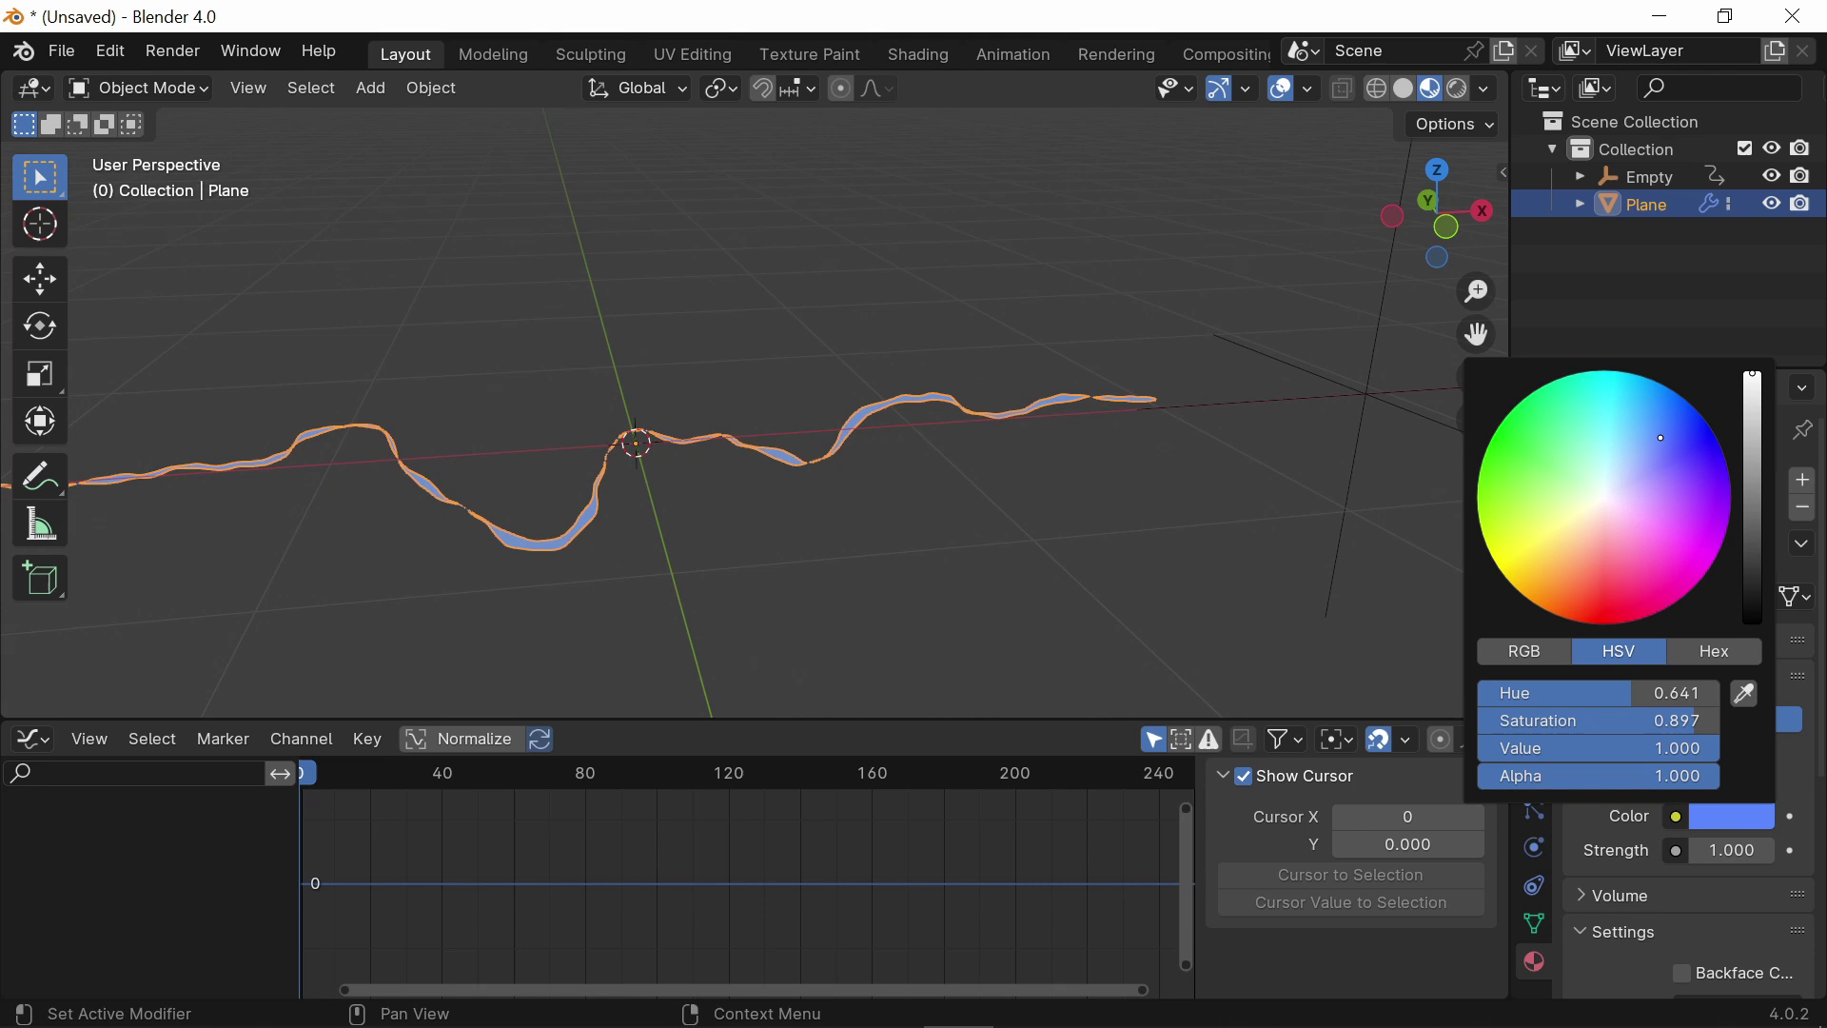
click(1723, 847)
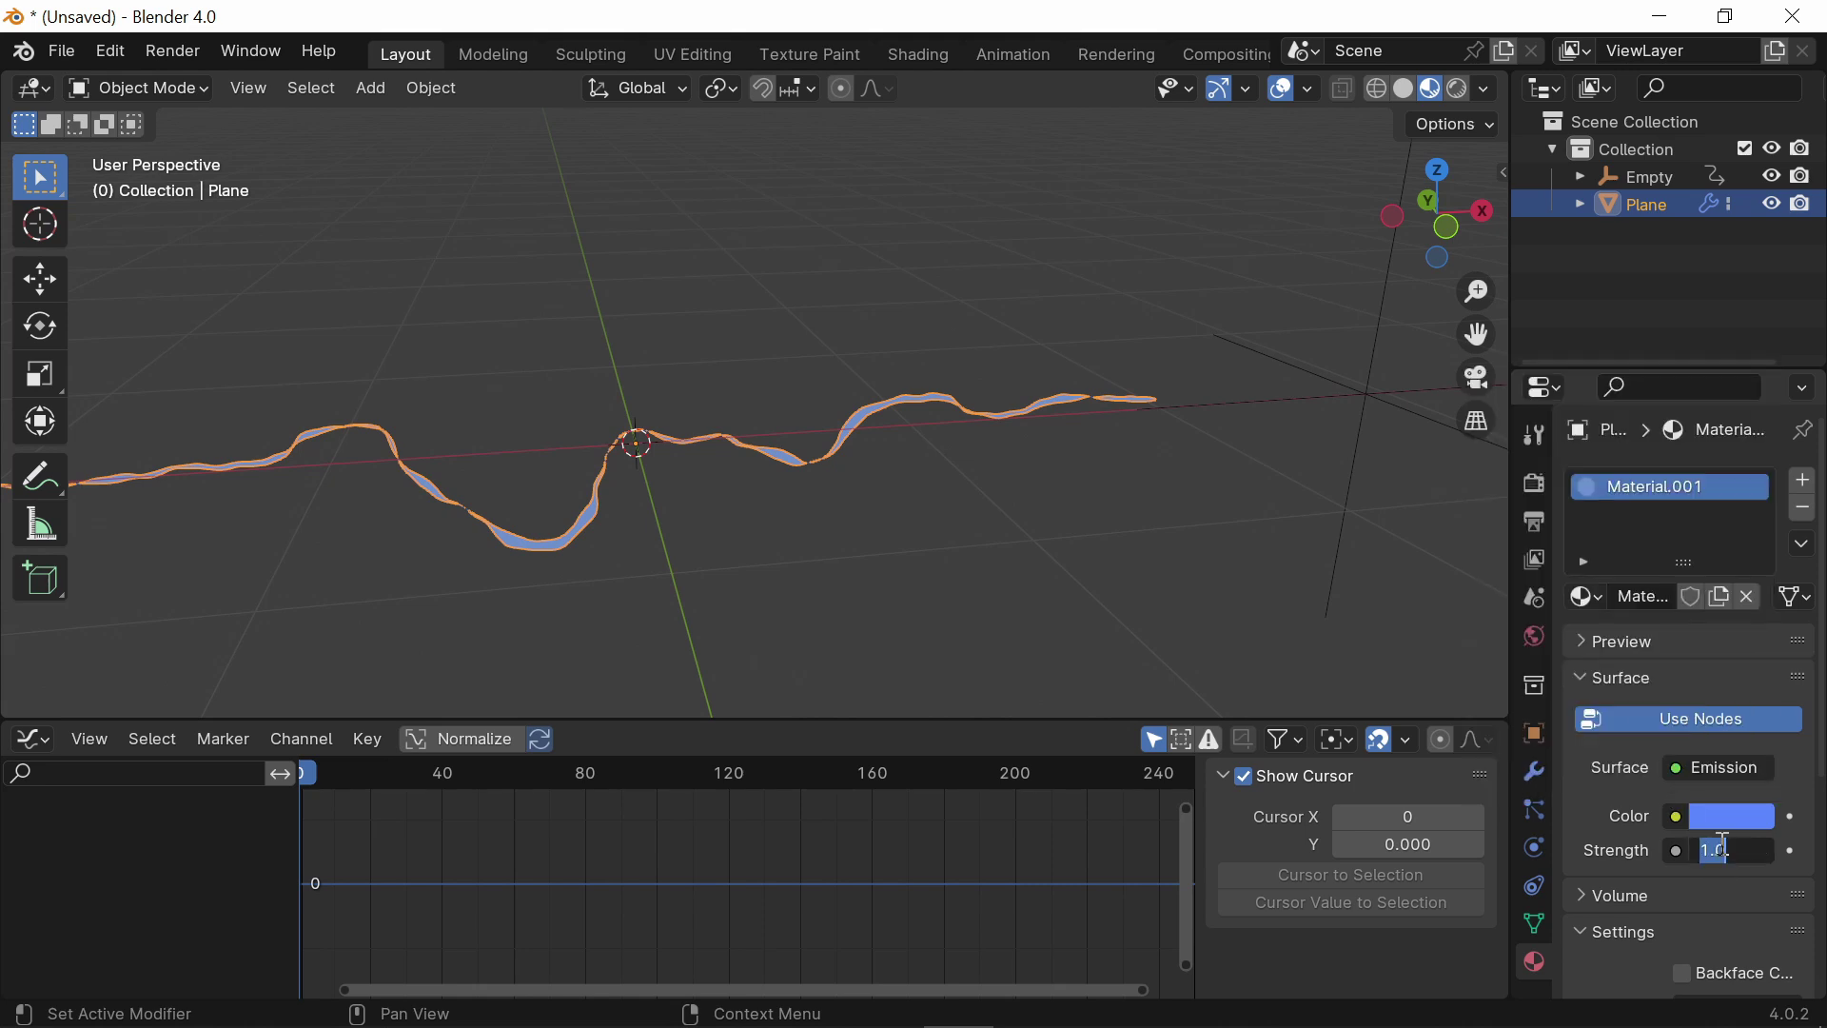
key(BackSpace)
text(10)
key(Return)
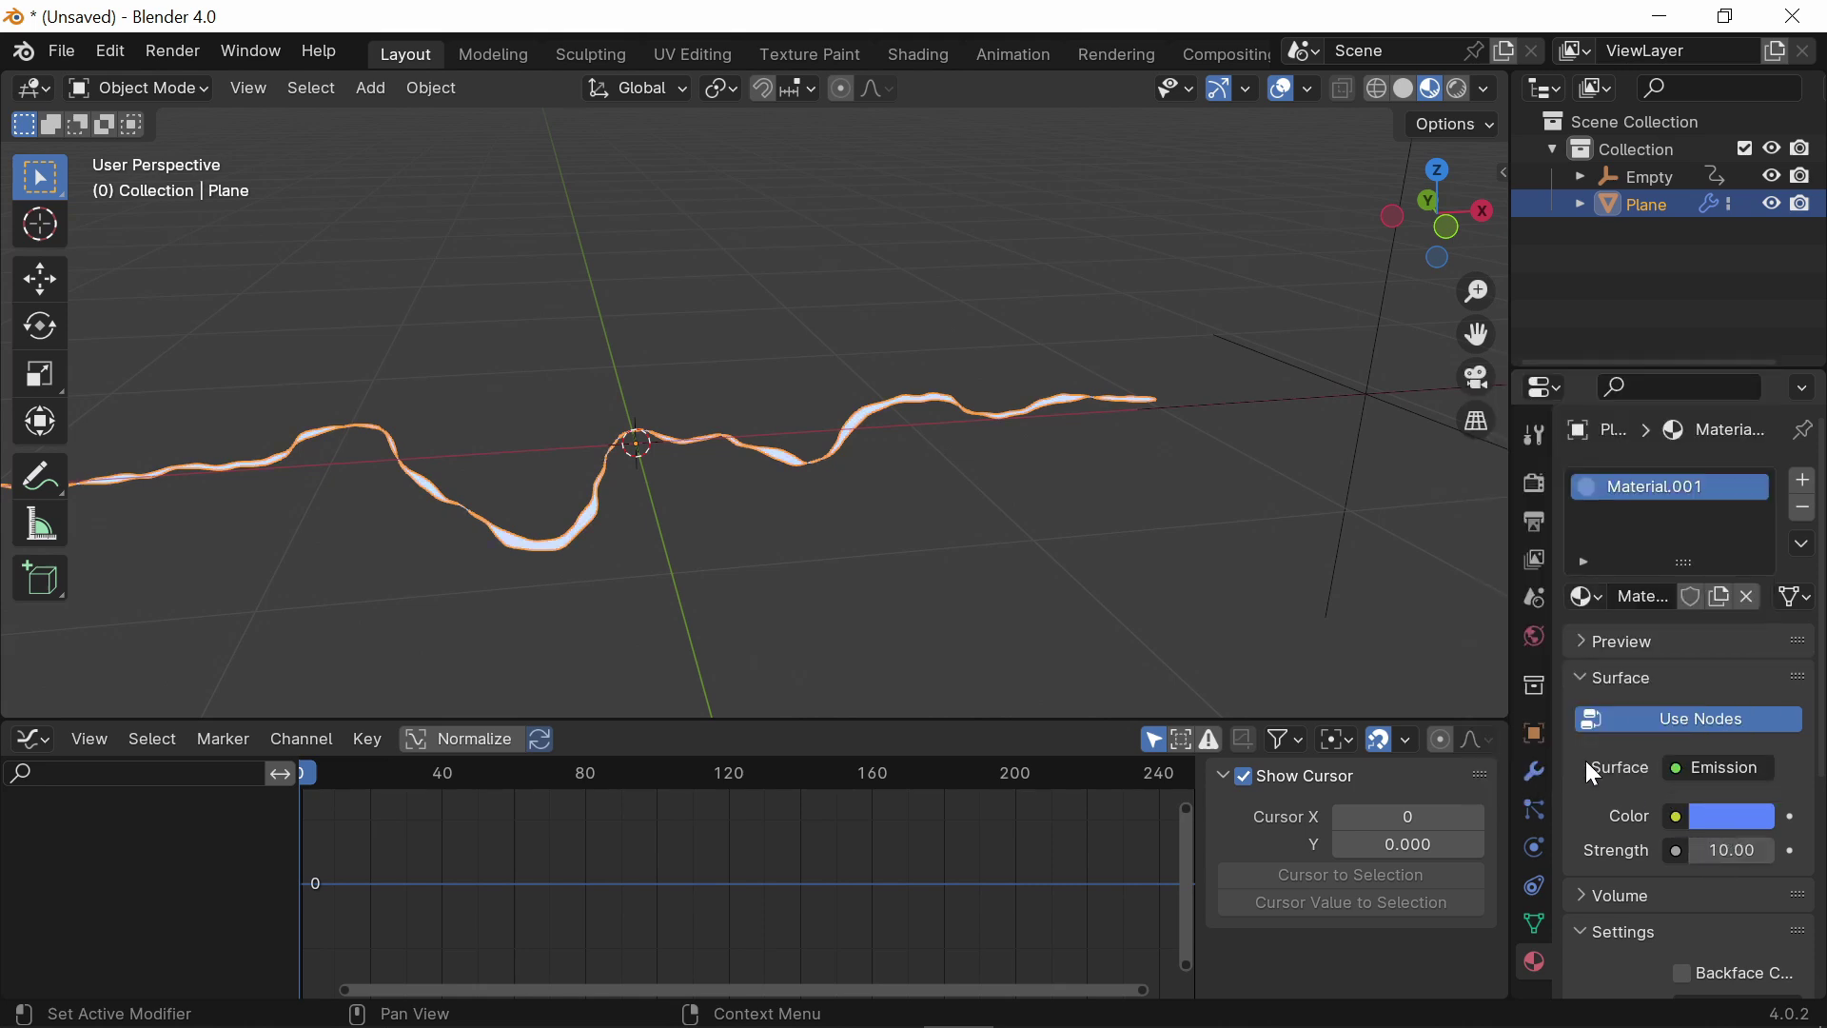
Step: Enable Bloom in the EEVEE render settings
click(1528, 478)
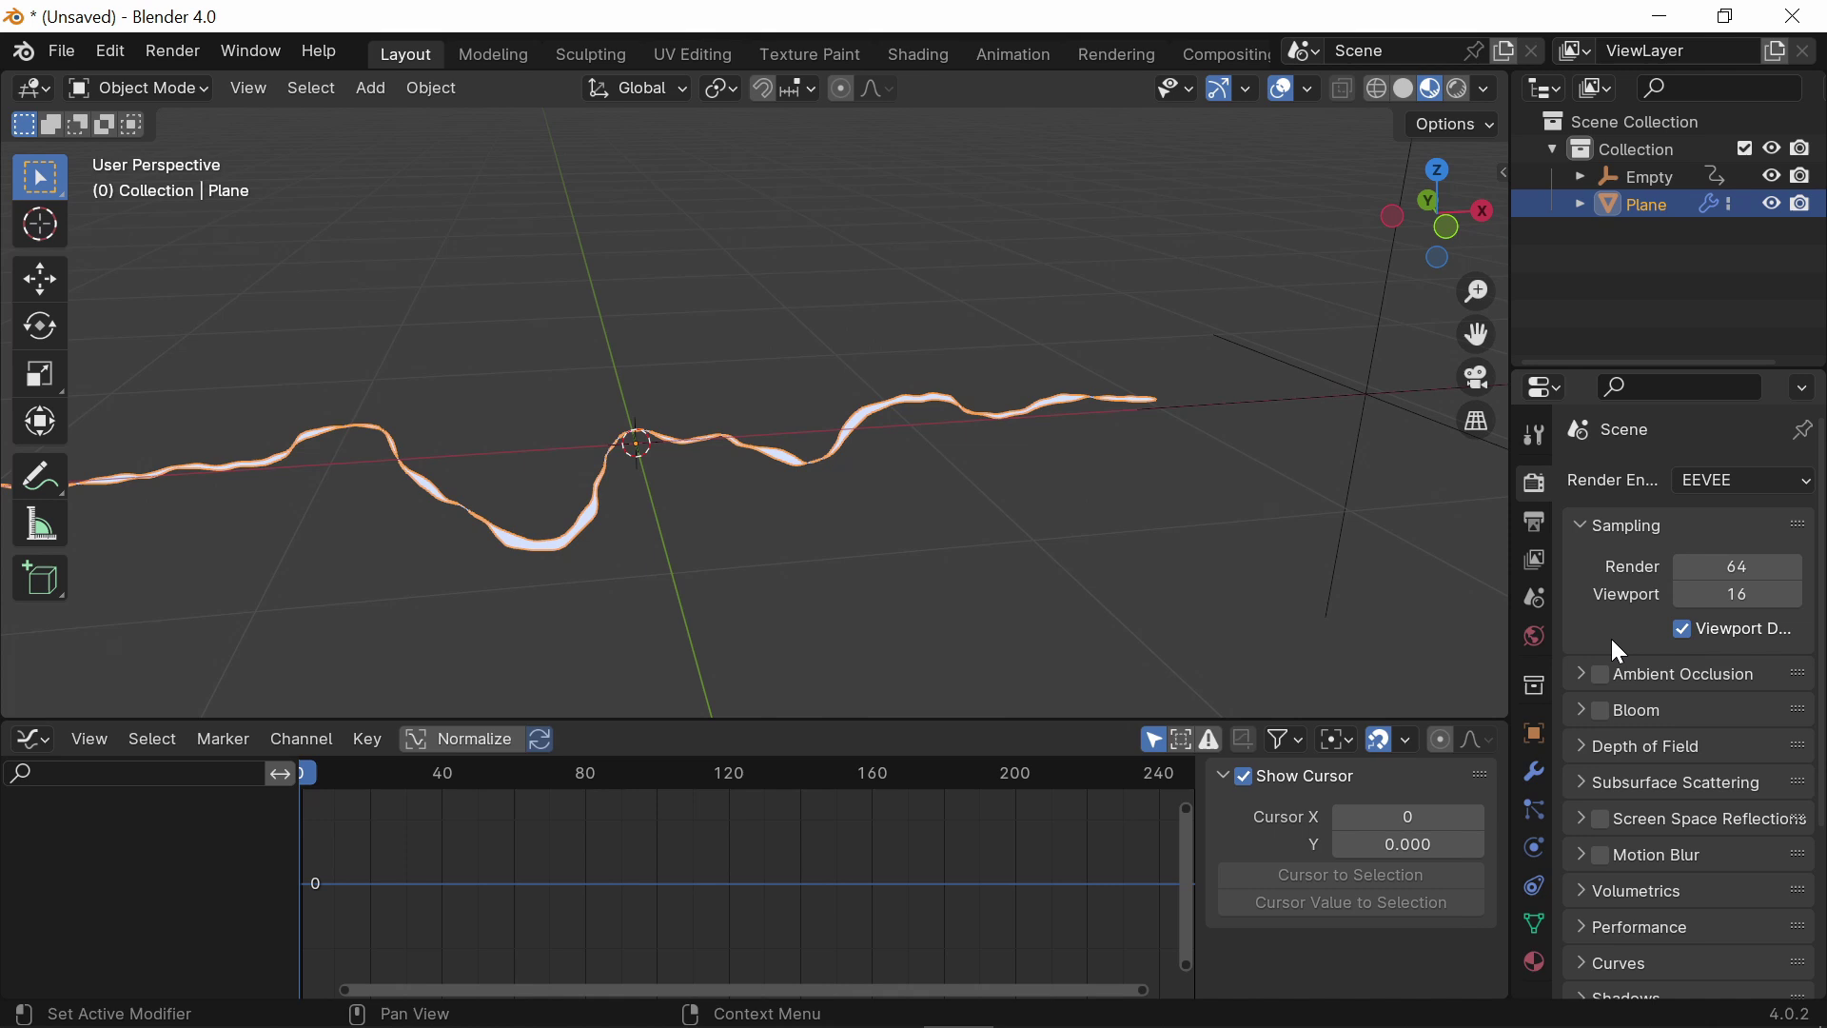
click(1608, 710)
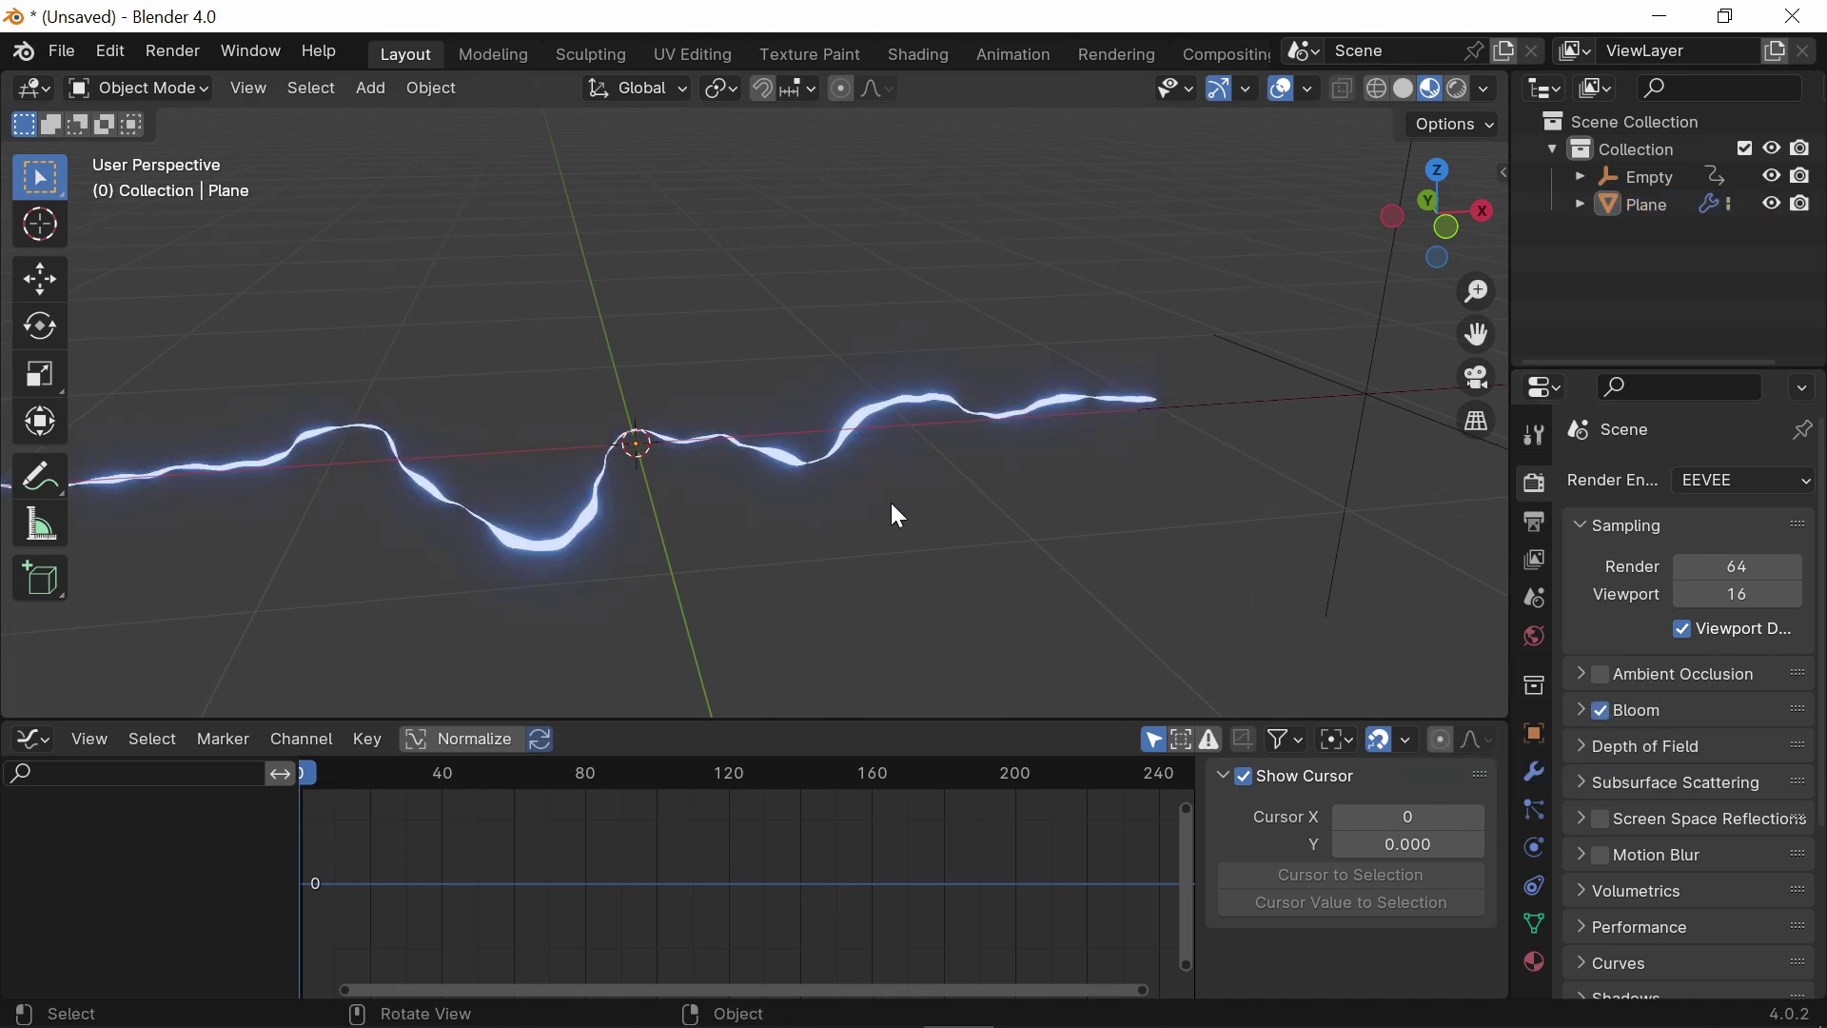
middle_drag(921, 522, 1118, 496)
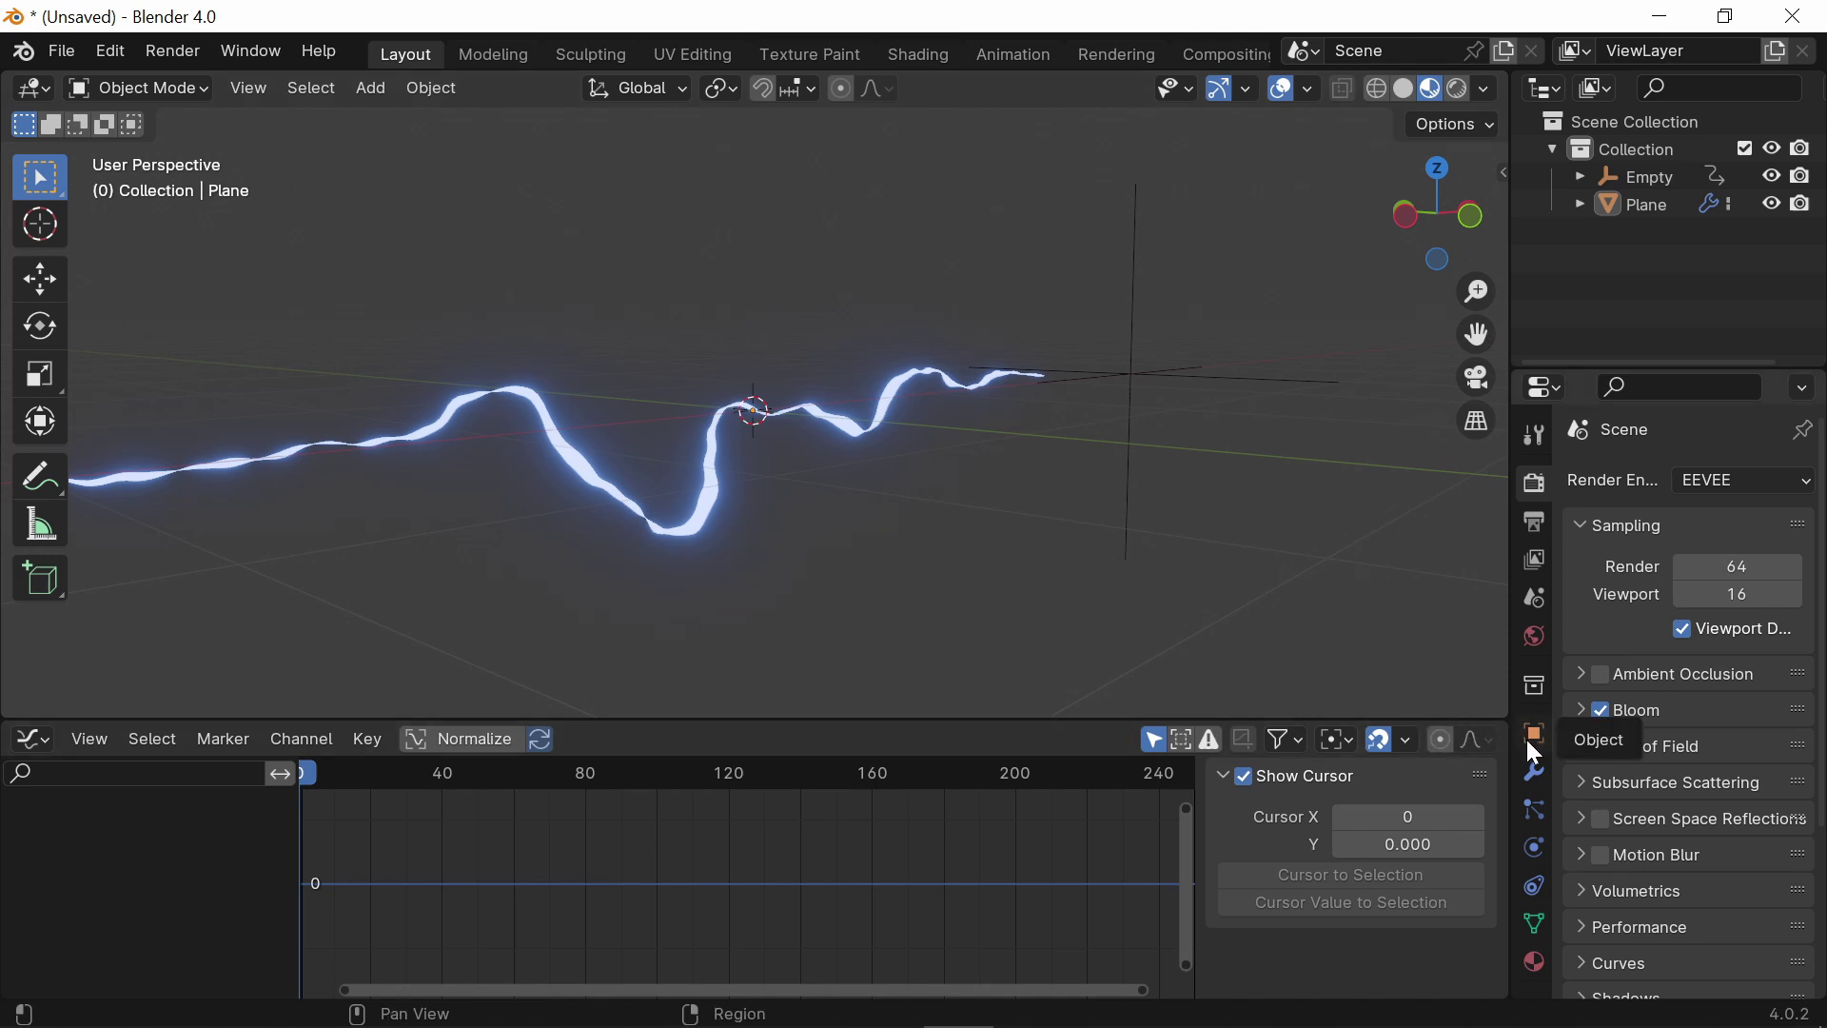
Step: Darken the world background color to black
click(1536, 638)
click(1694, 662)
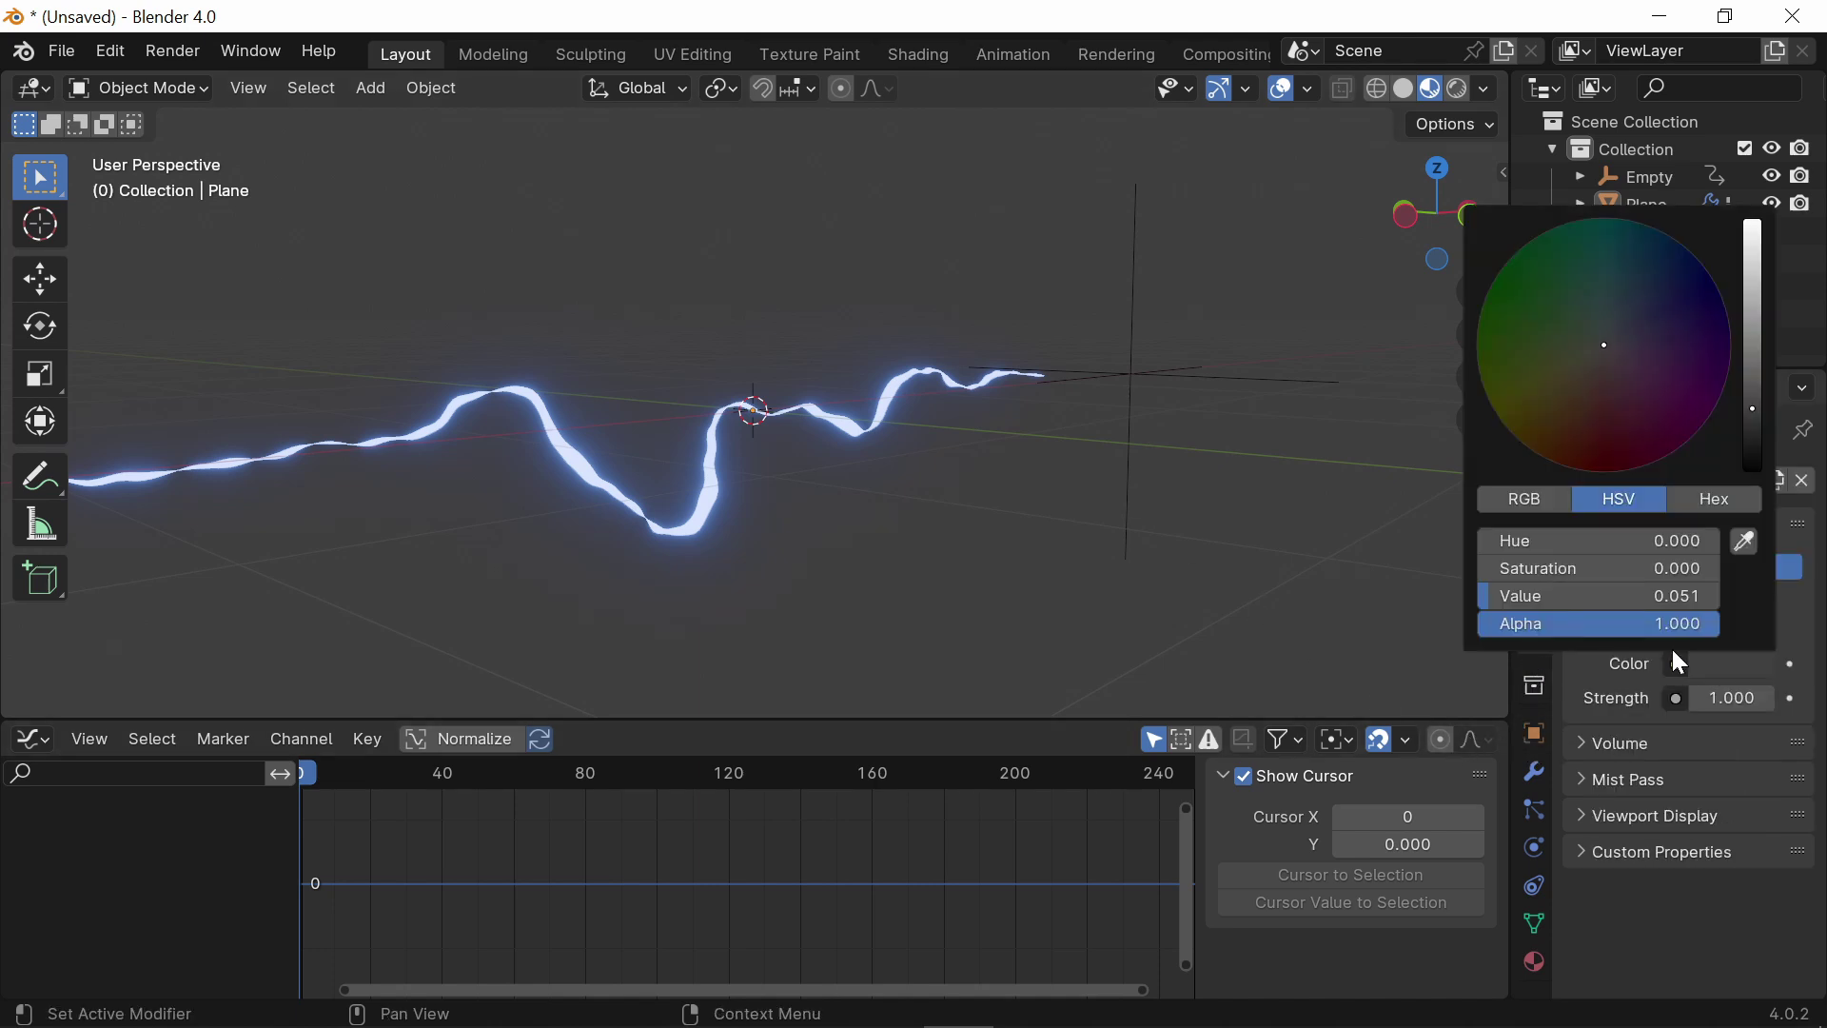
drag(1752, 412, 1749, 460)
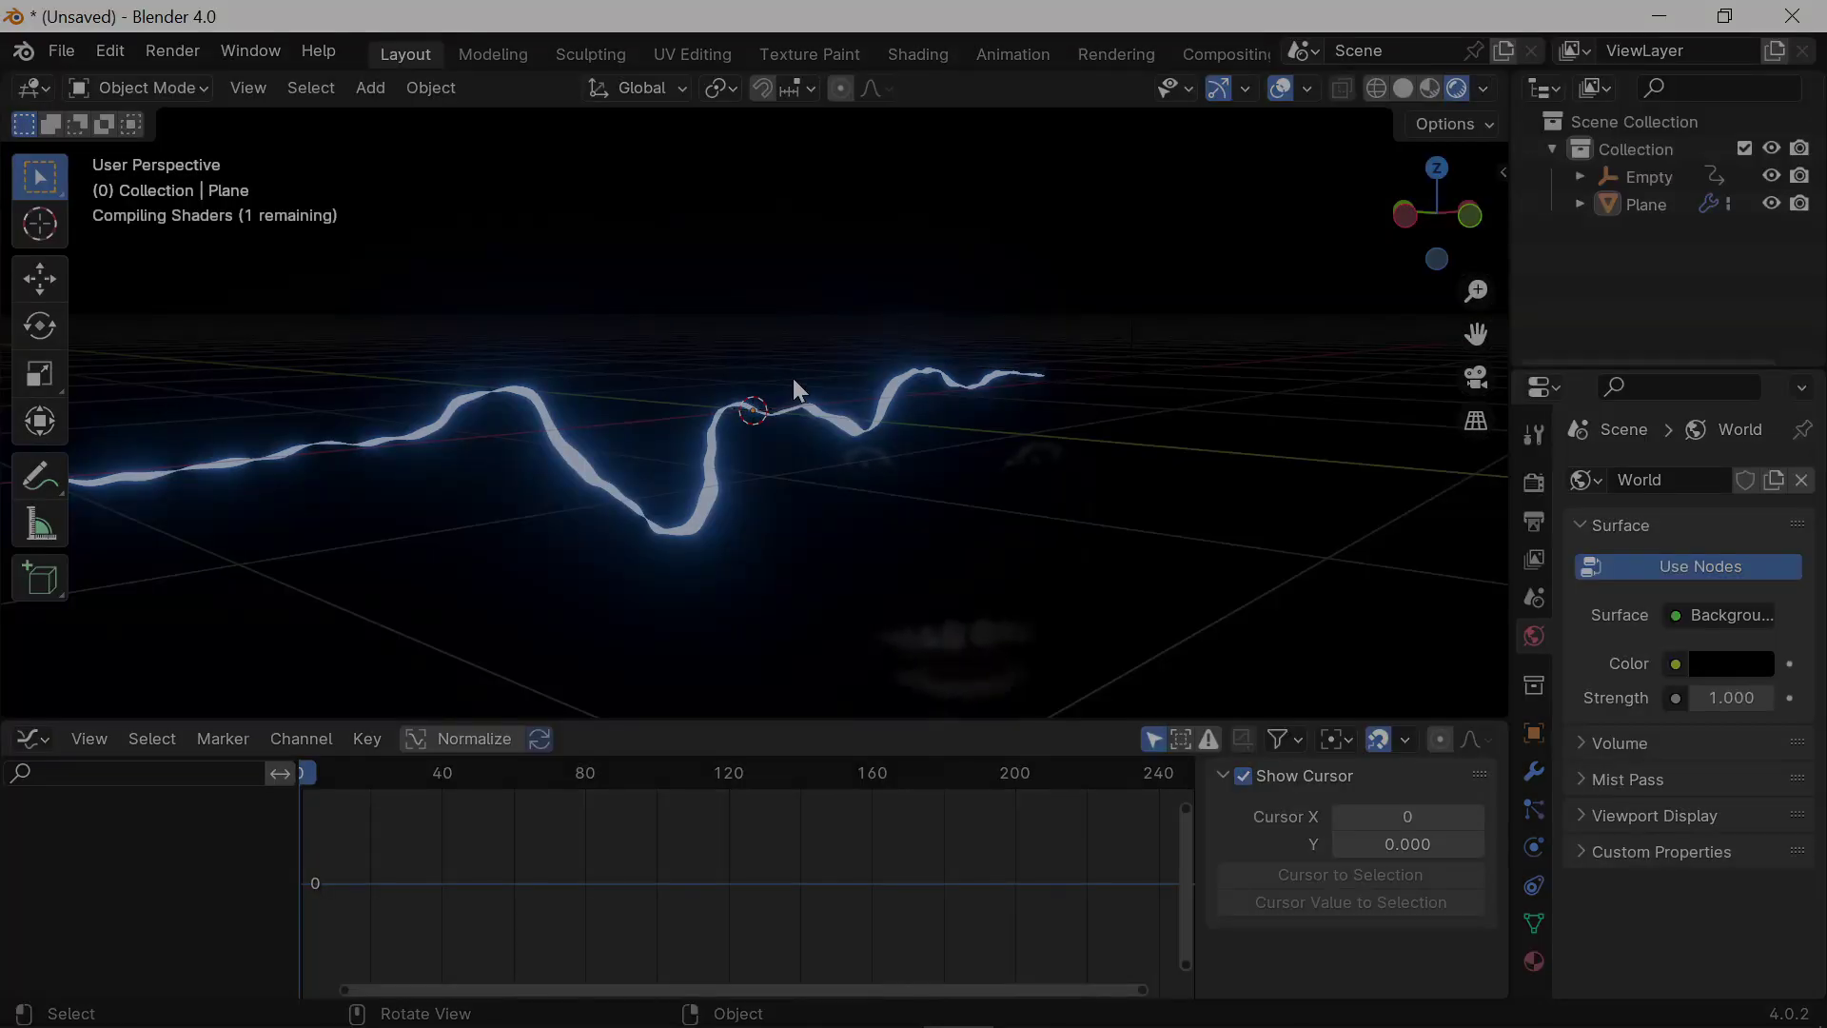
middle_drag(795, 394, 618, 348)
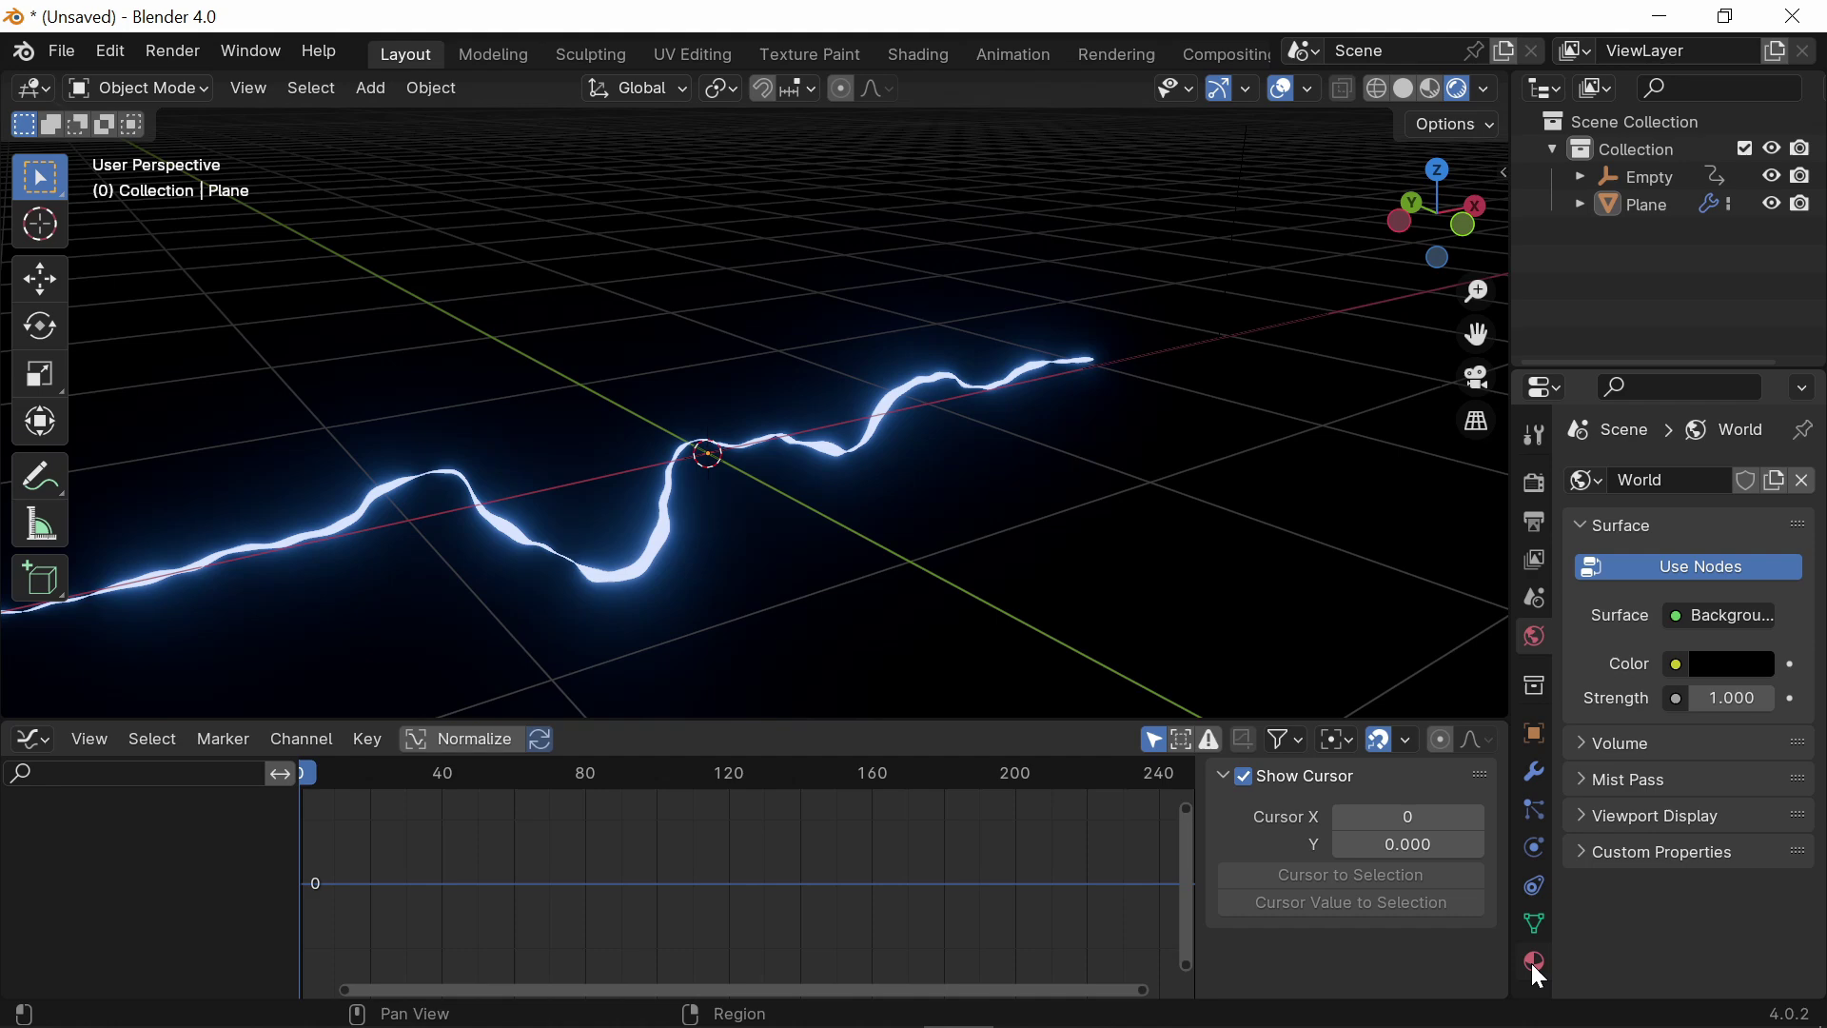
Step: Try a lighter blue emission color on the lightning material, and change it to purple
click(1534, 961)
click(1714, 821)
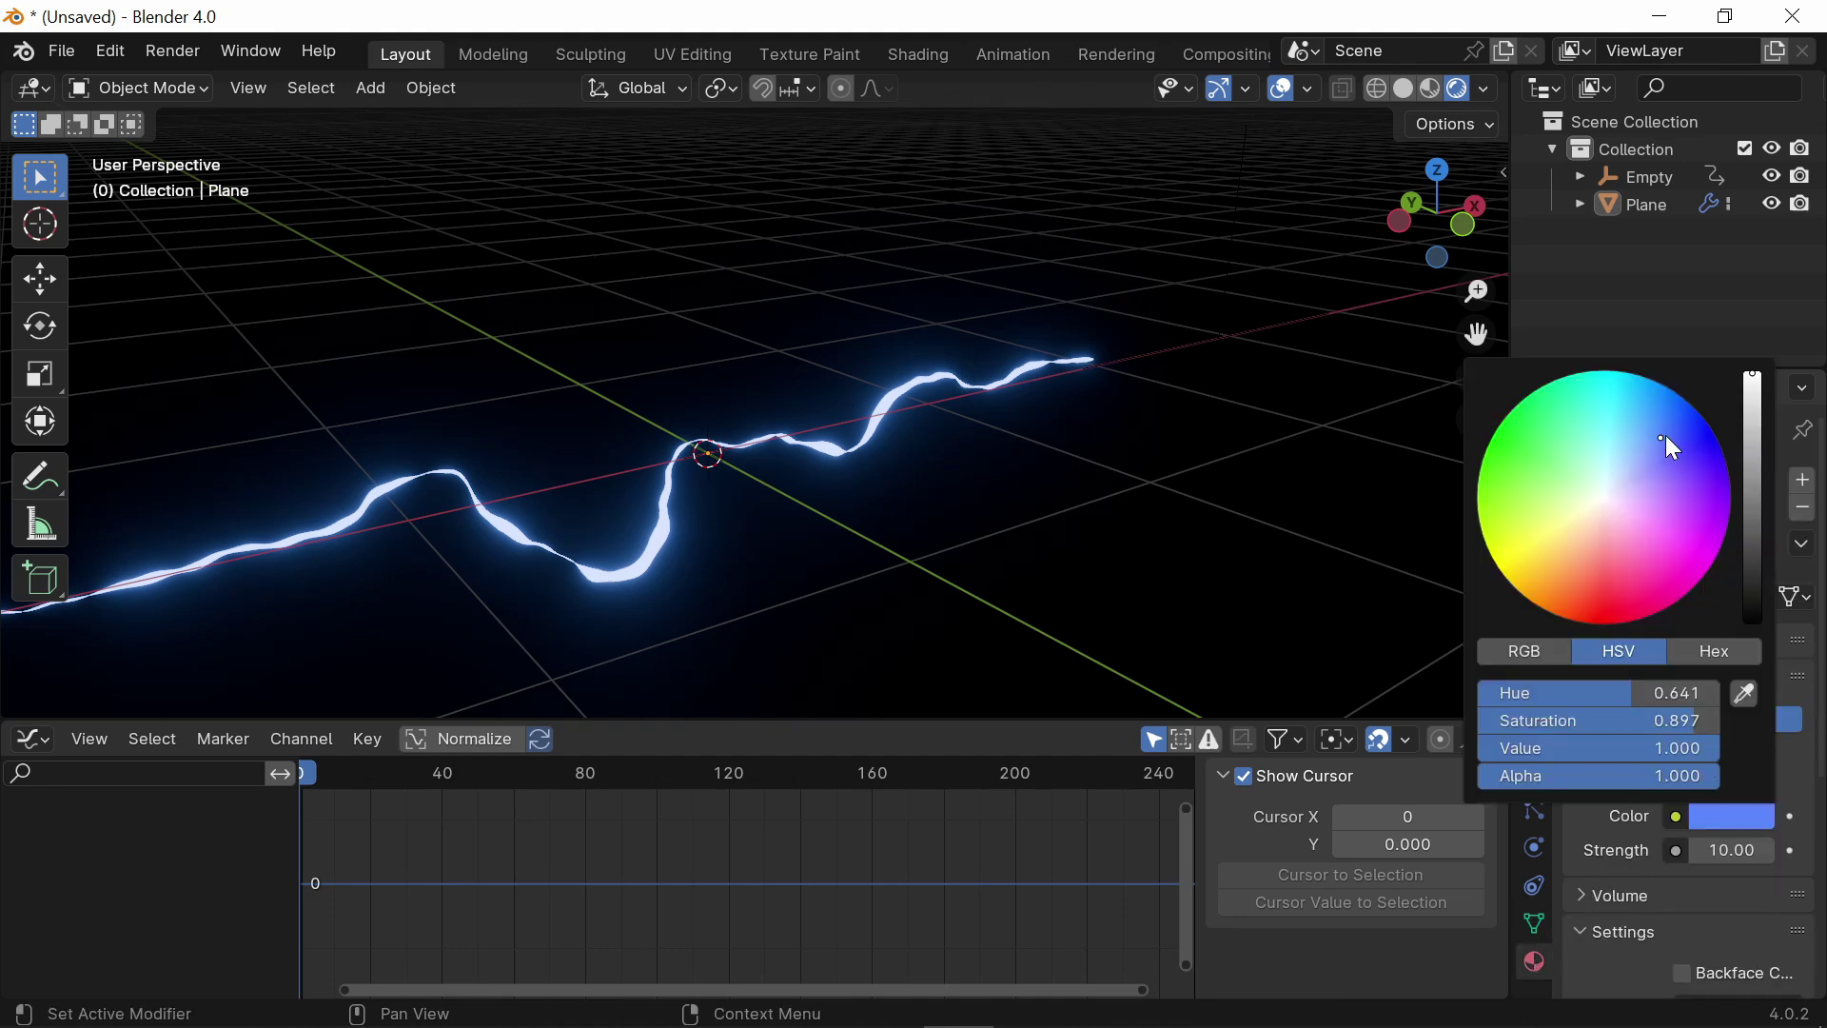
mouse_move(1665, 437)
mouse_down()
mouse_move(1633, 397)
mouse_move(1629, 455)
mouse_move(1650, 427)
mouse_move(1662, 487)
mouse_move(1718, 441)
mouse_move(1641, 444)
mouse_up()
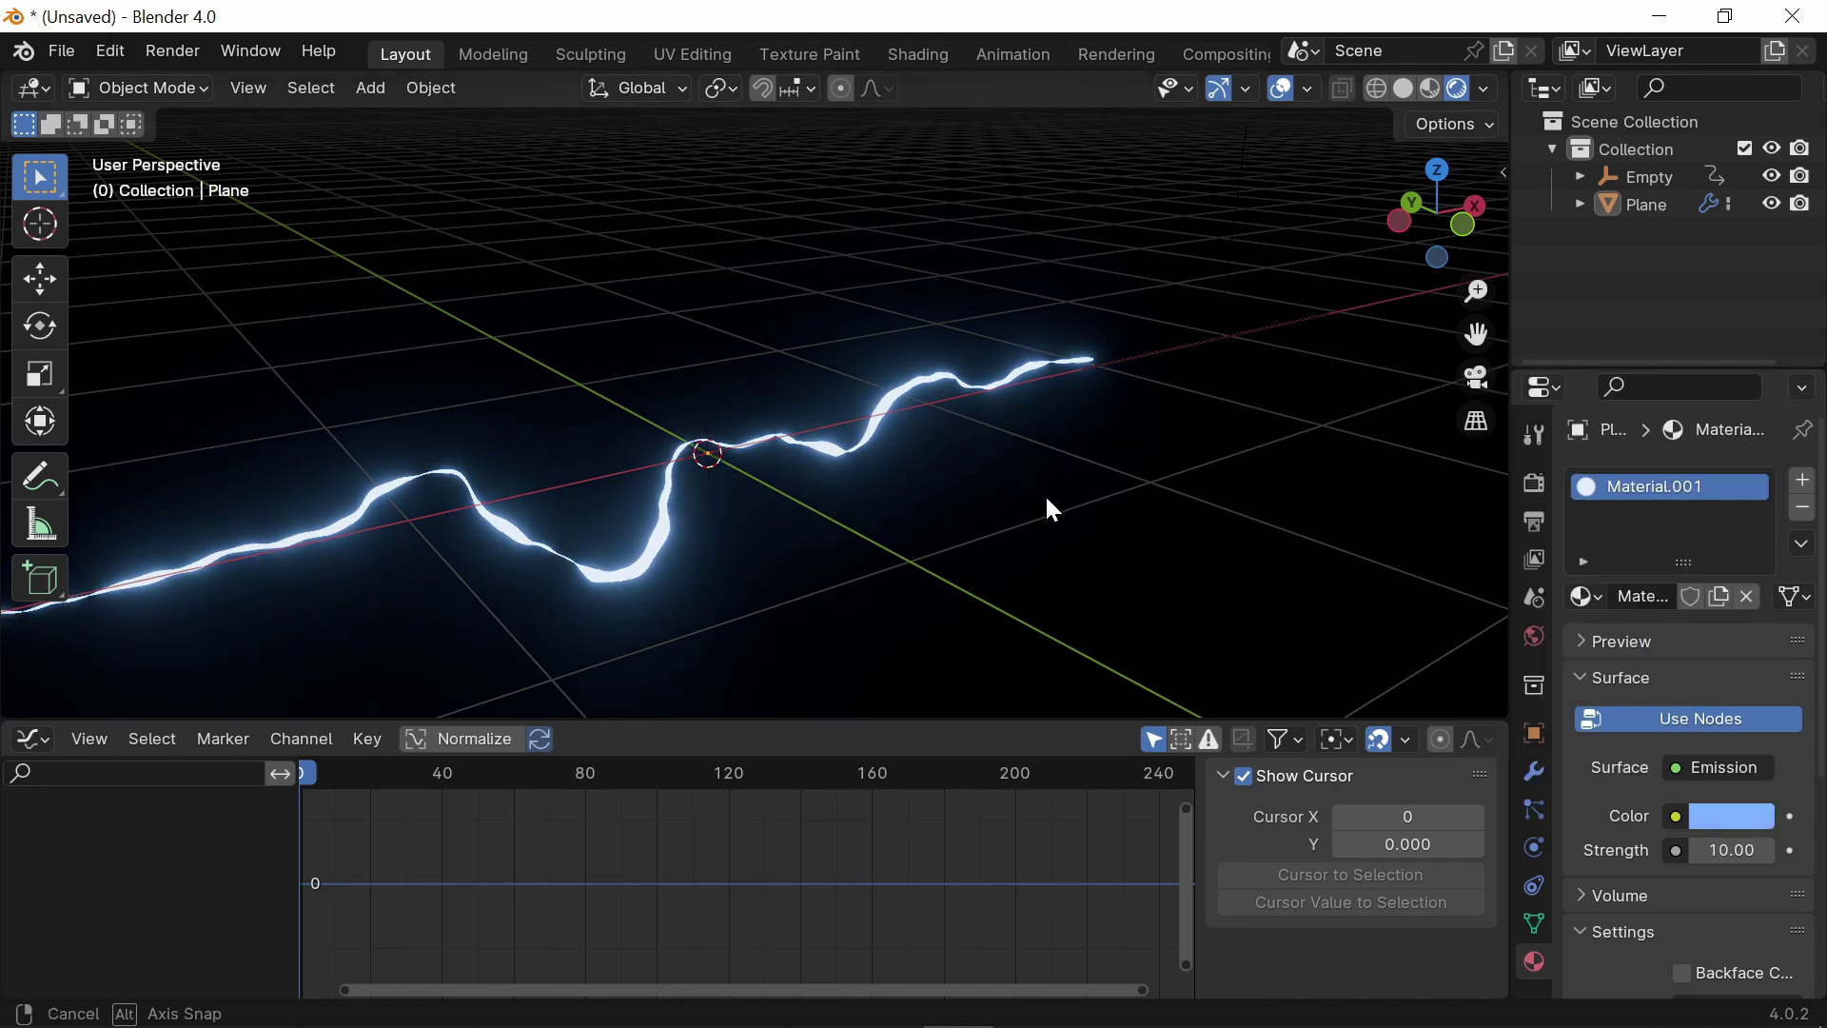
middle_drag(1043, 493, 1266, 591)
click(1732, 816)
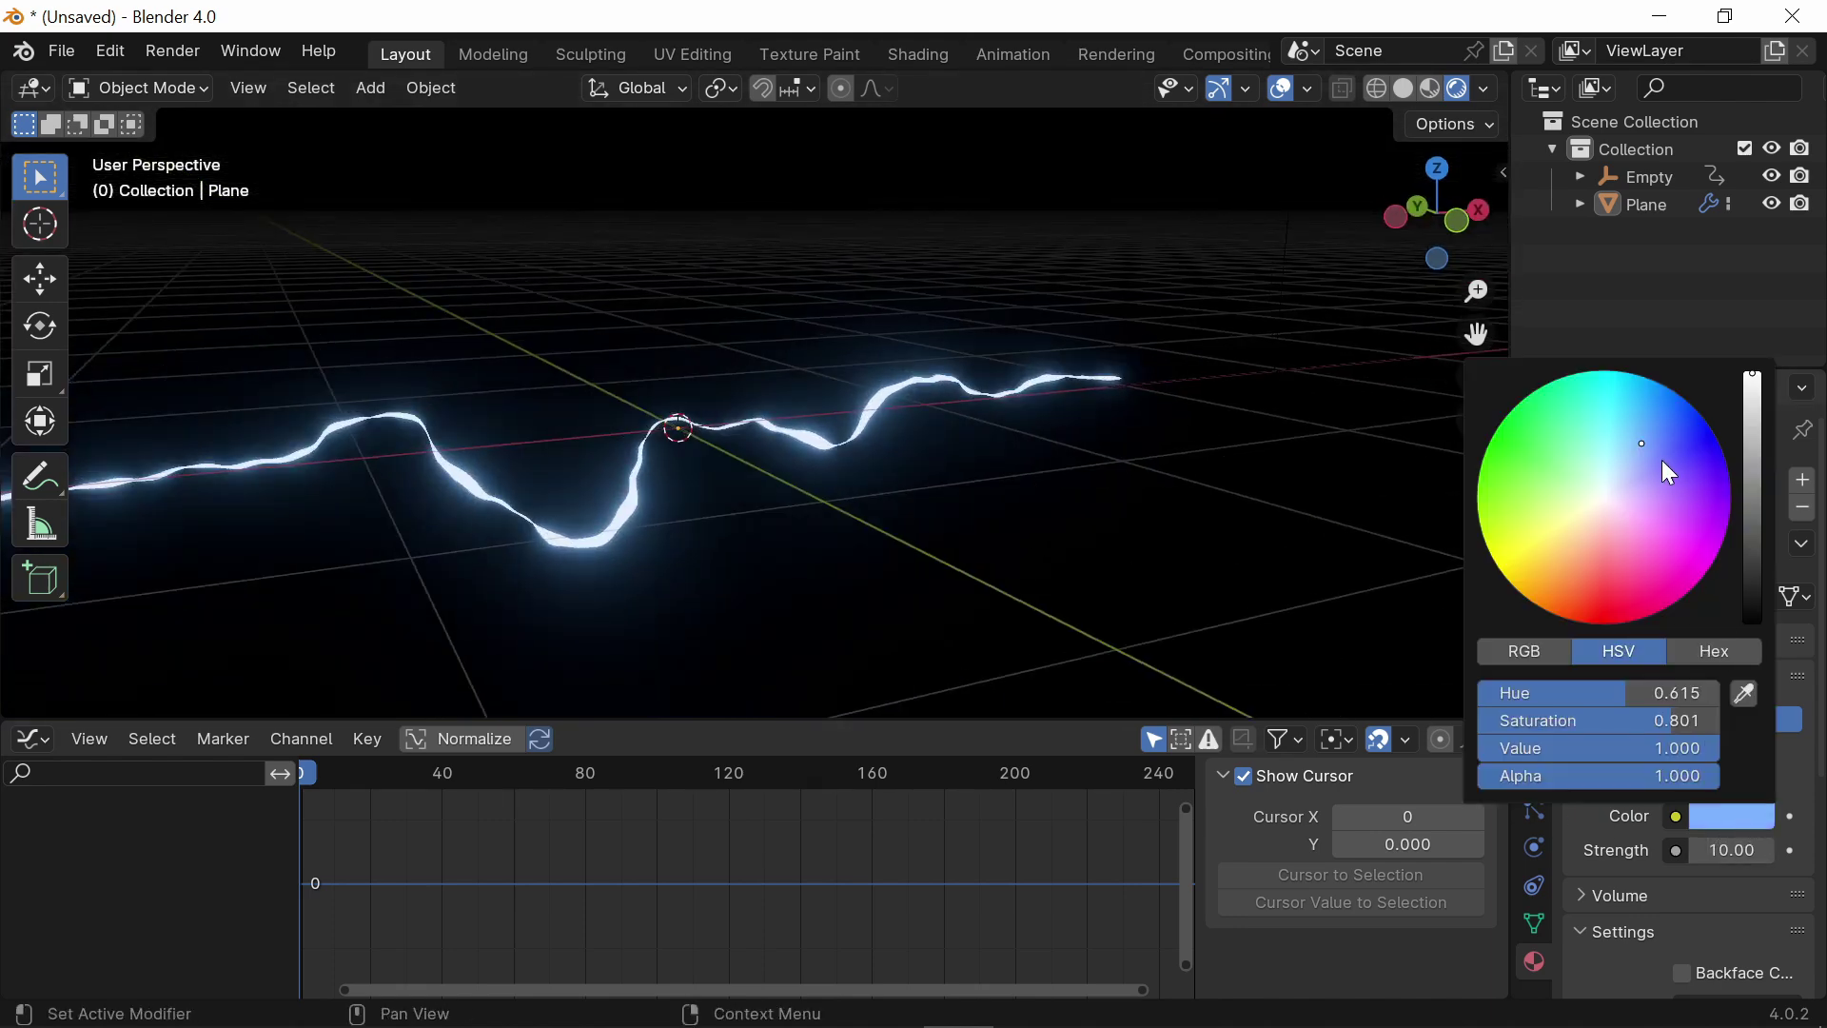
drag(1664, 461, 1661, 492)
Step: Switch the viewport to Material Preview shading and play the animation to check the purple lightning
mouse_move(860, 466)
middle_down()
mouse_move(997, 465)
mouse_move(1102, 430)
mouse_move(894, 508)
mouse_move(974, 530)
mouse_move(962, 542)
mouse_move(808, 518)
middle_up()
key(z)
scroll(962, 544, down, 2)
key(space)
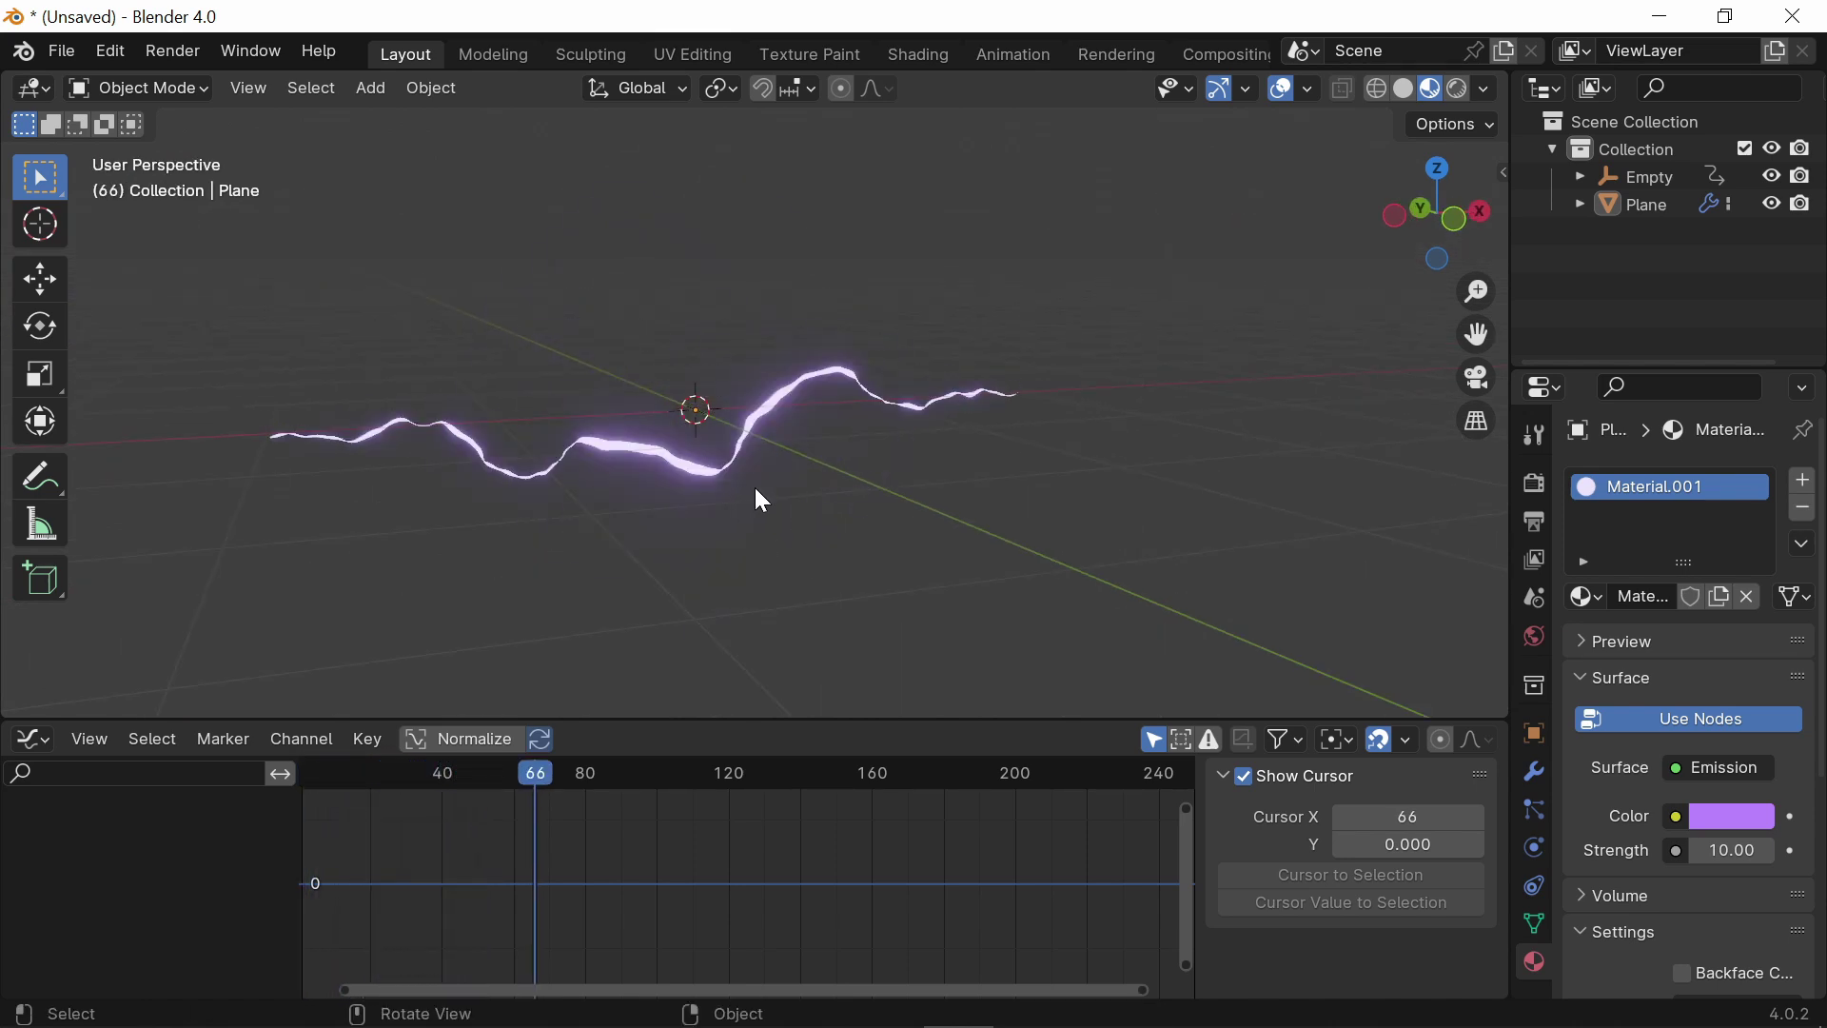
middle_drag(1007, 487, 1197, 435)
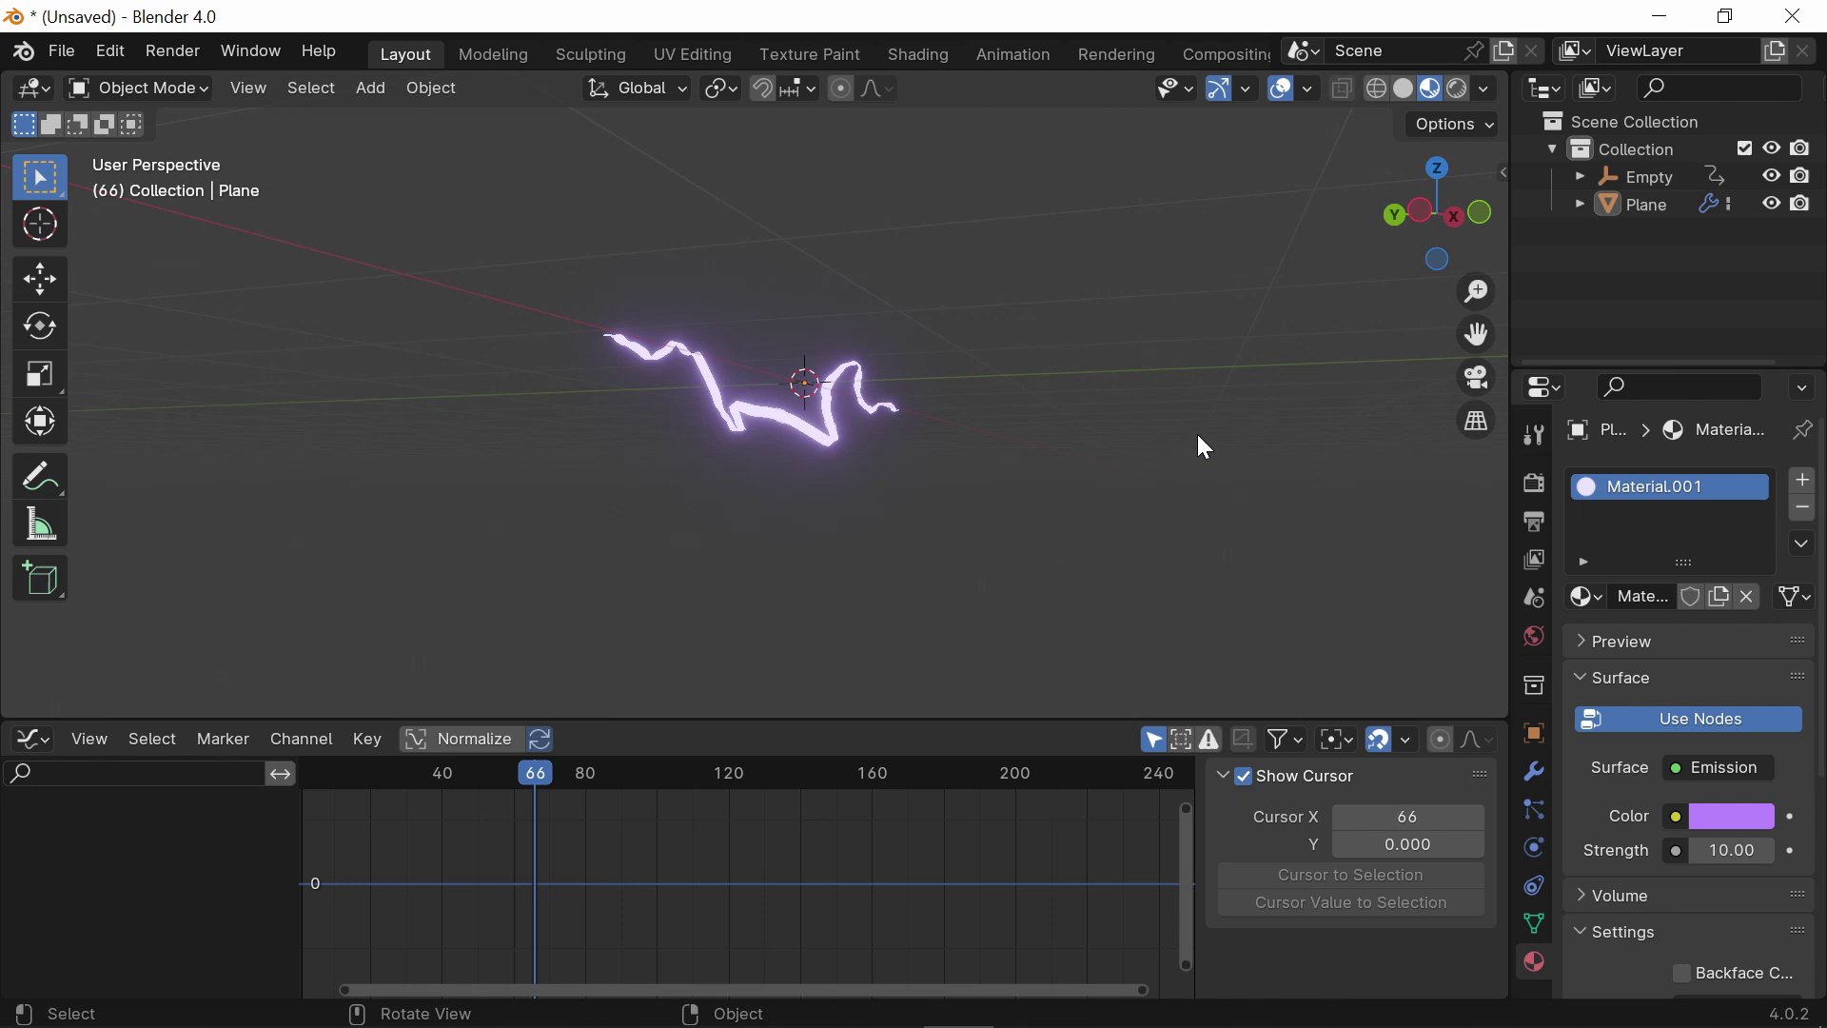
Step: Duplicate the lightning strip in the left orthographic view and rotate the copy by about 55°
click(1423, 213)
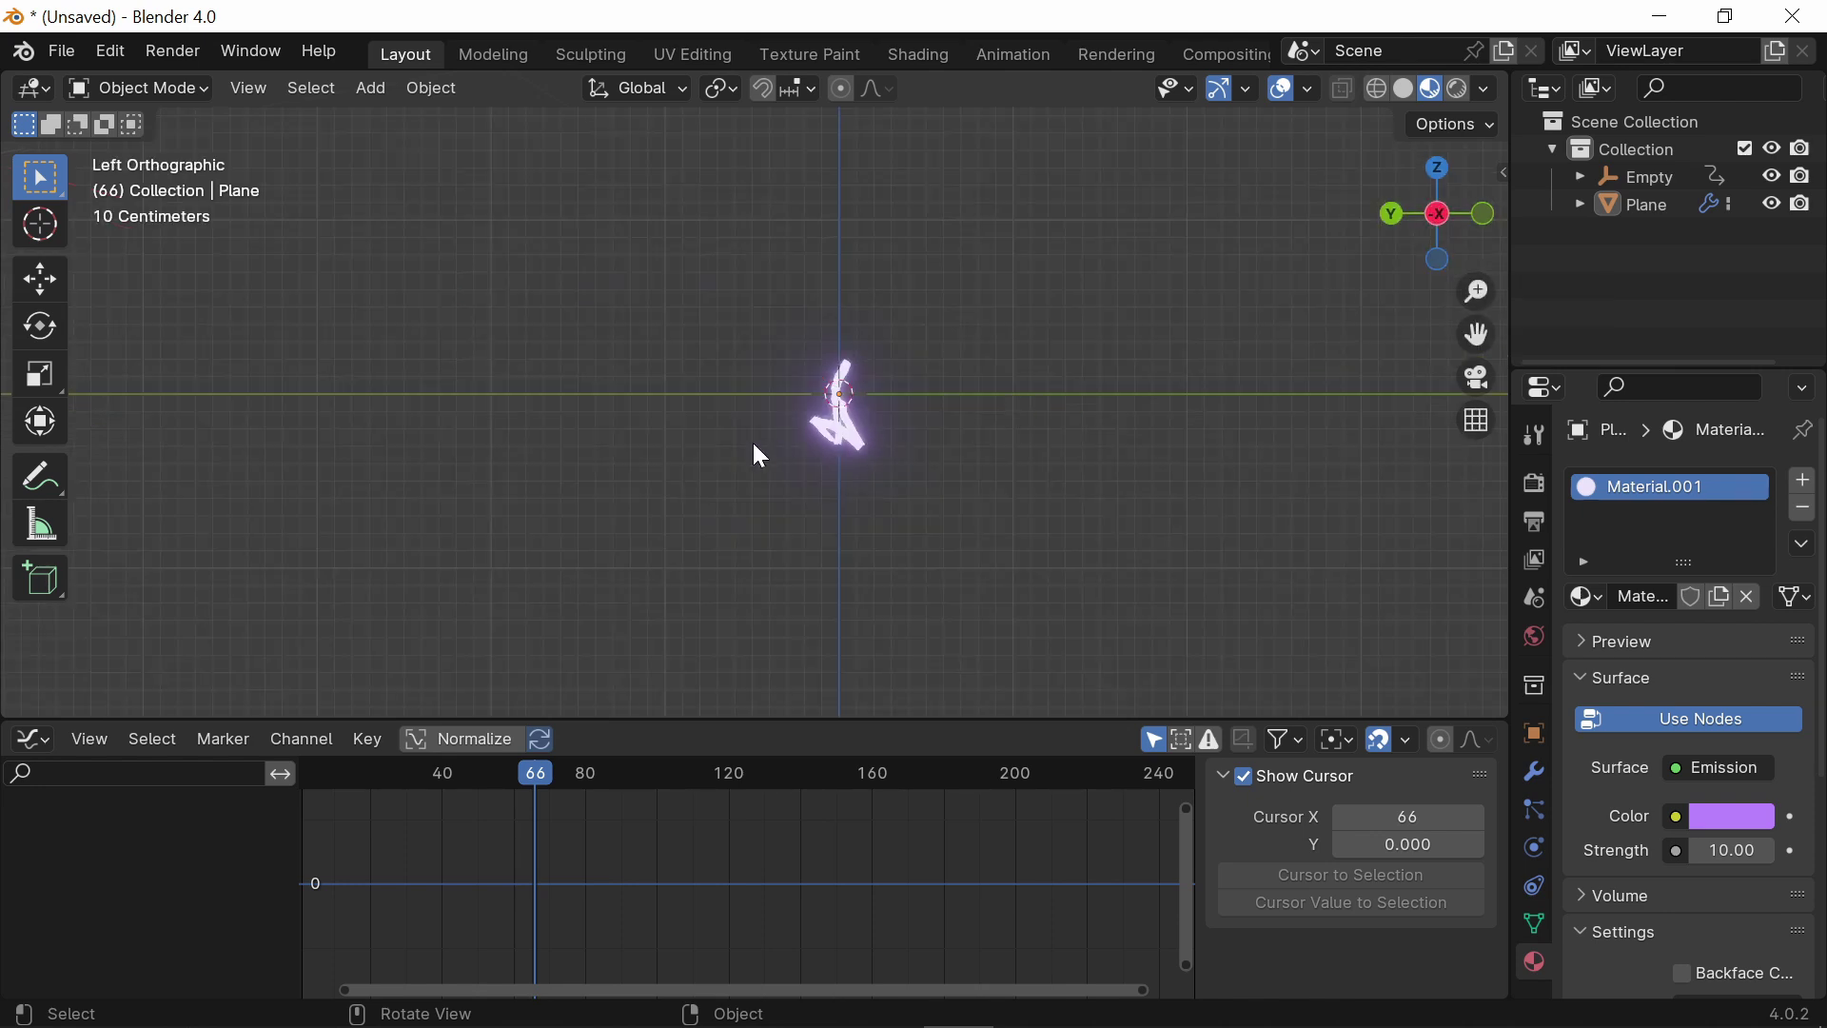
click(843, 396)
shift+middle_drag(1018, 398, 959, 468)
scroll(951, 469, up, 3)
key(shift+d)
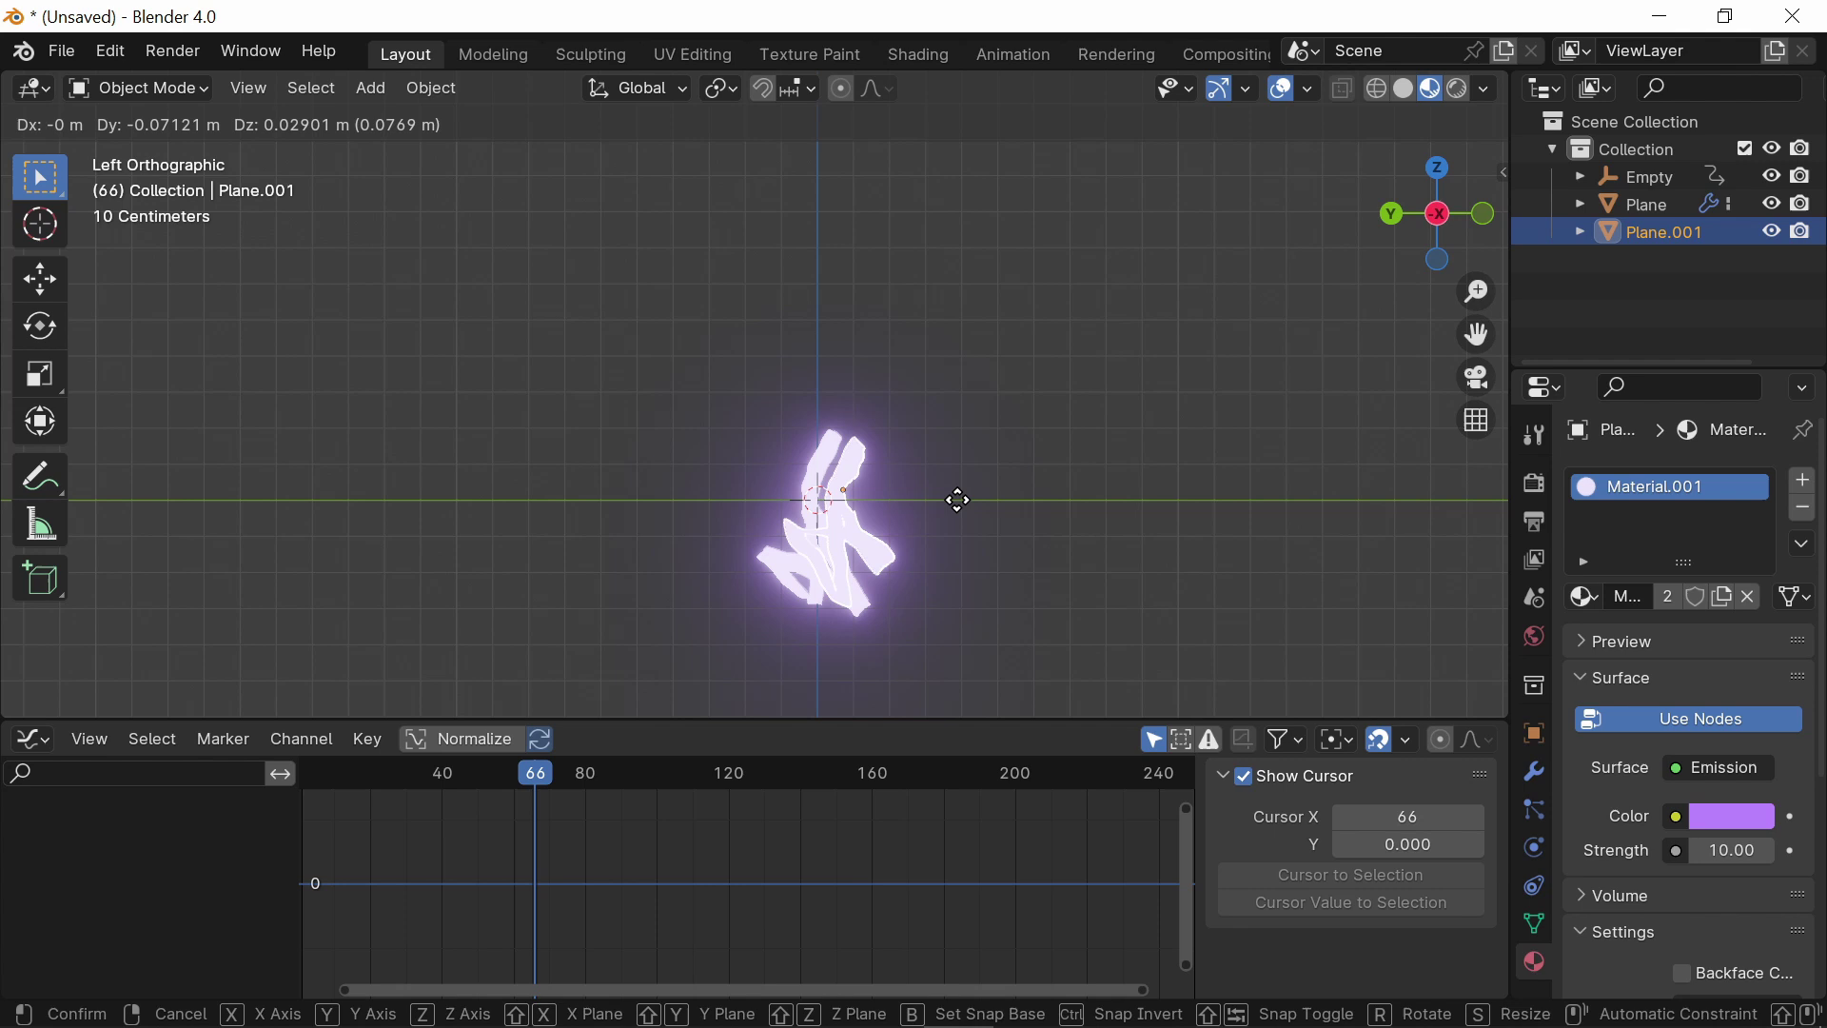
key(r)
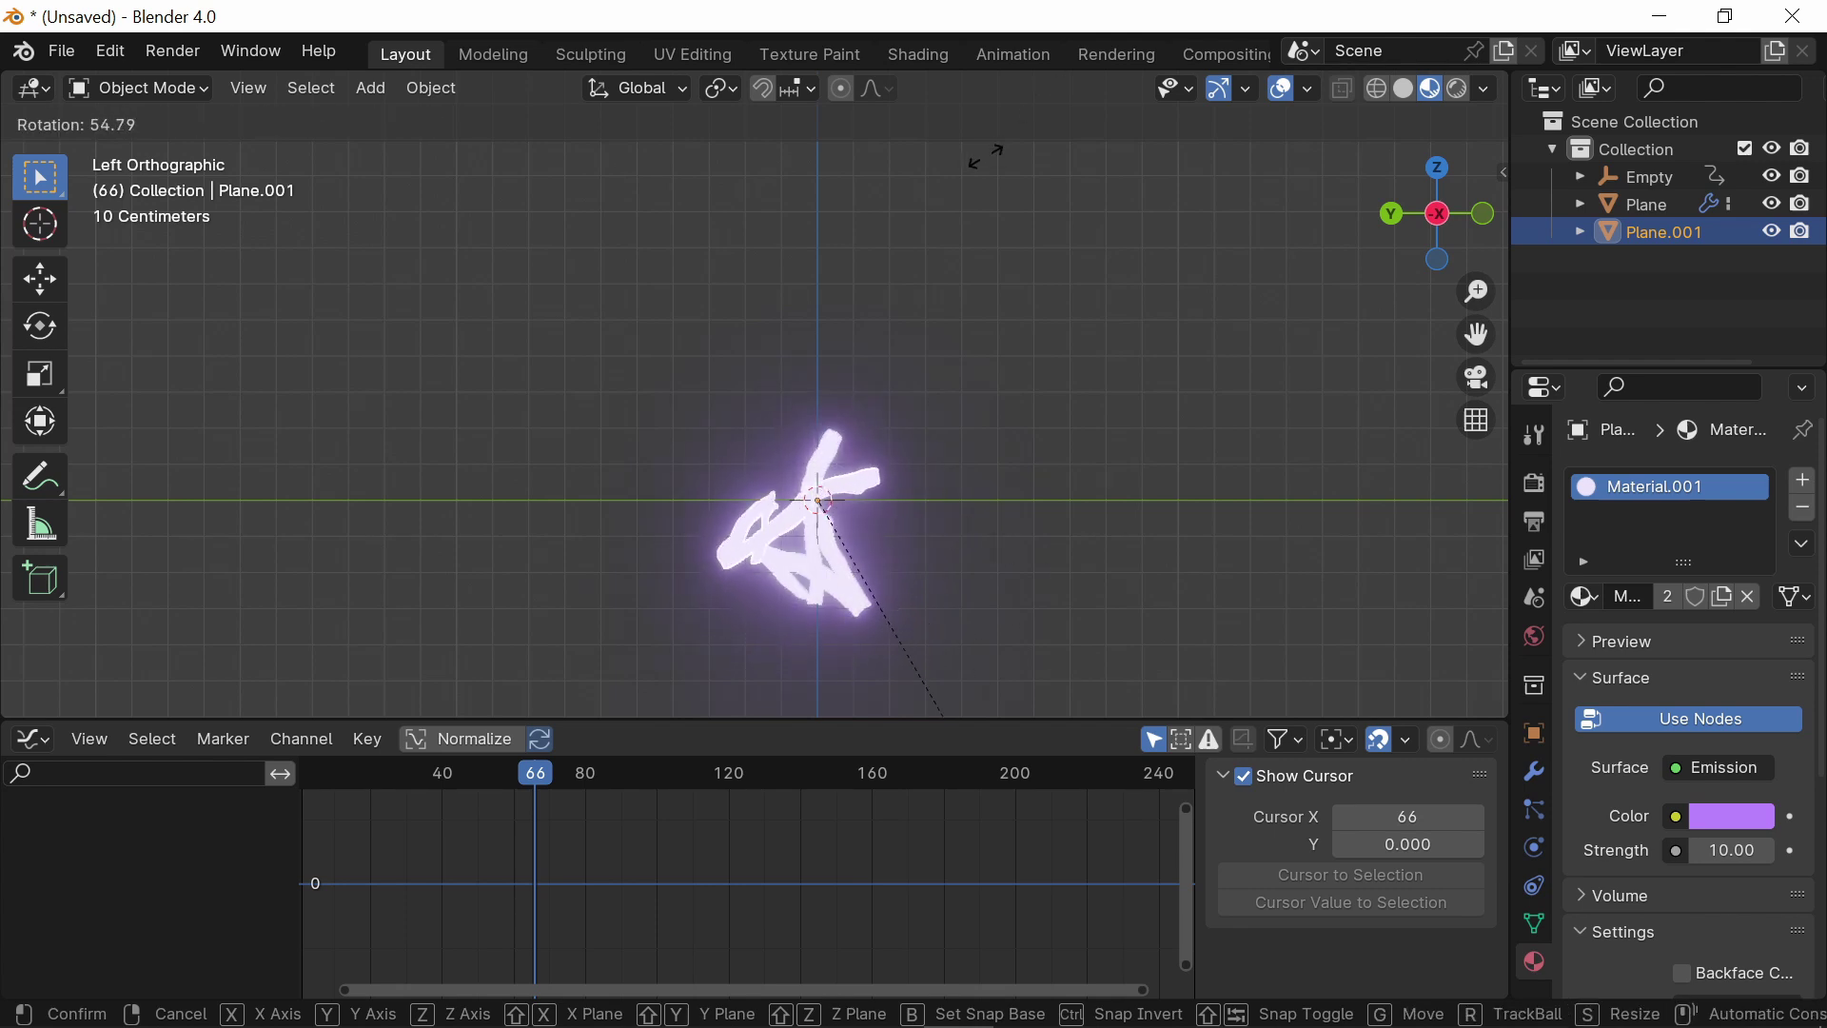
click(980, 164)
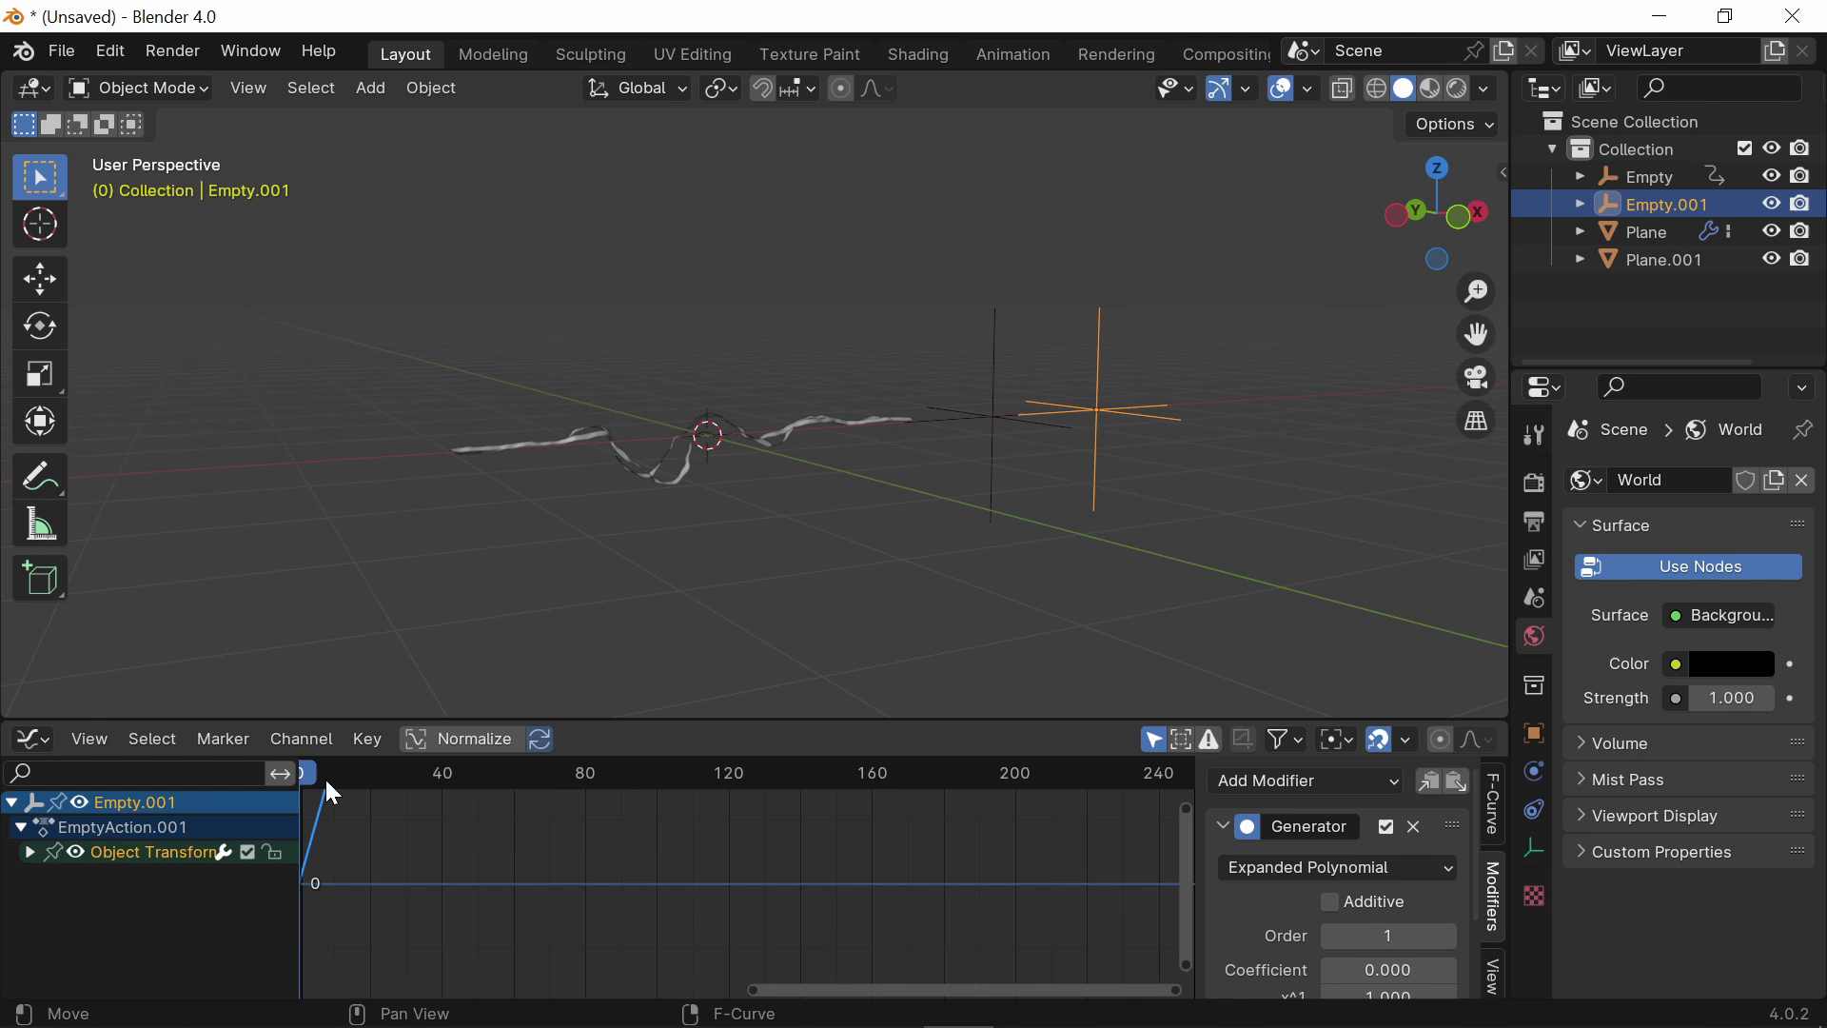
Step: Move the duplicated empty farther from the first one along the X axis, to about X 4.92 m, and deselect it
drag(332, 793, 505, 799)
key(shift+Left)
click(995, 616)
middle_drag(995, 616, 815, 571)
click(1326, 518)
middle_drag(1324, 499, 1177, 462)
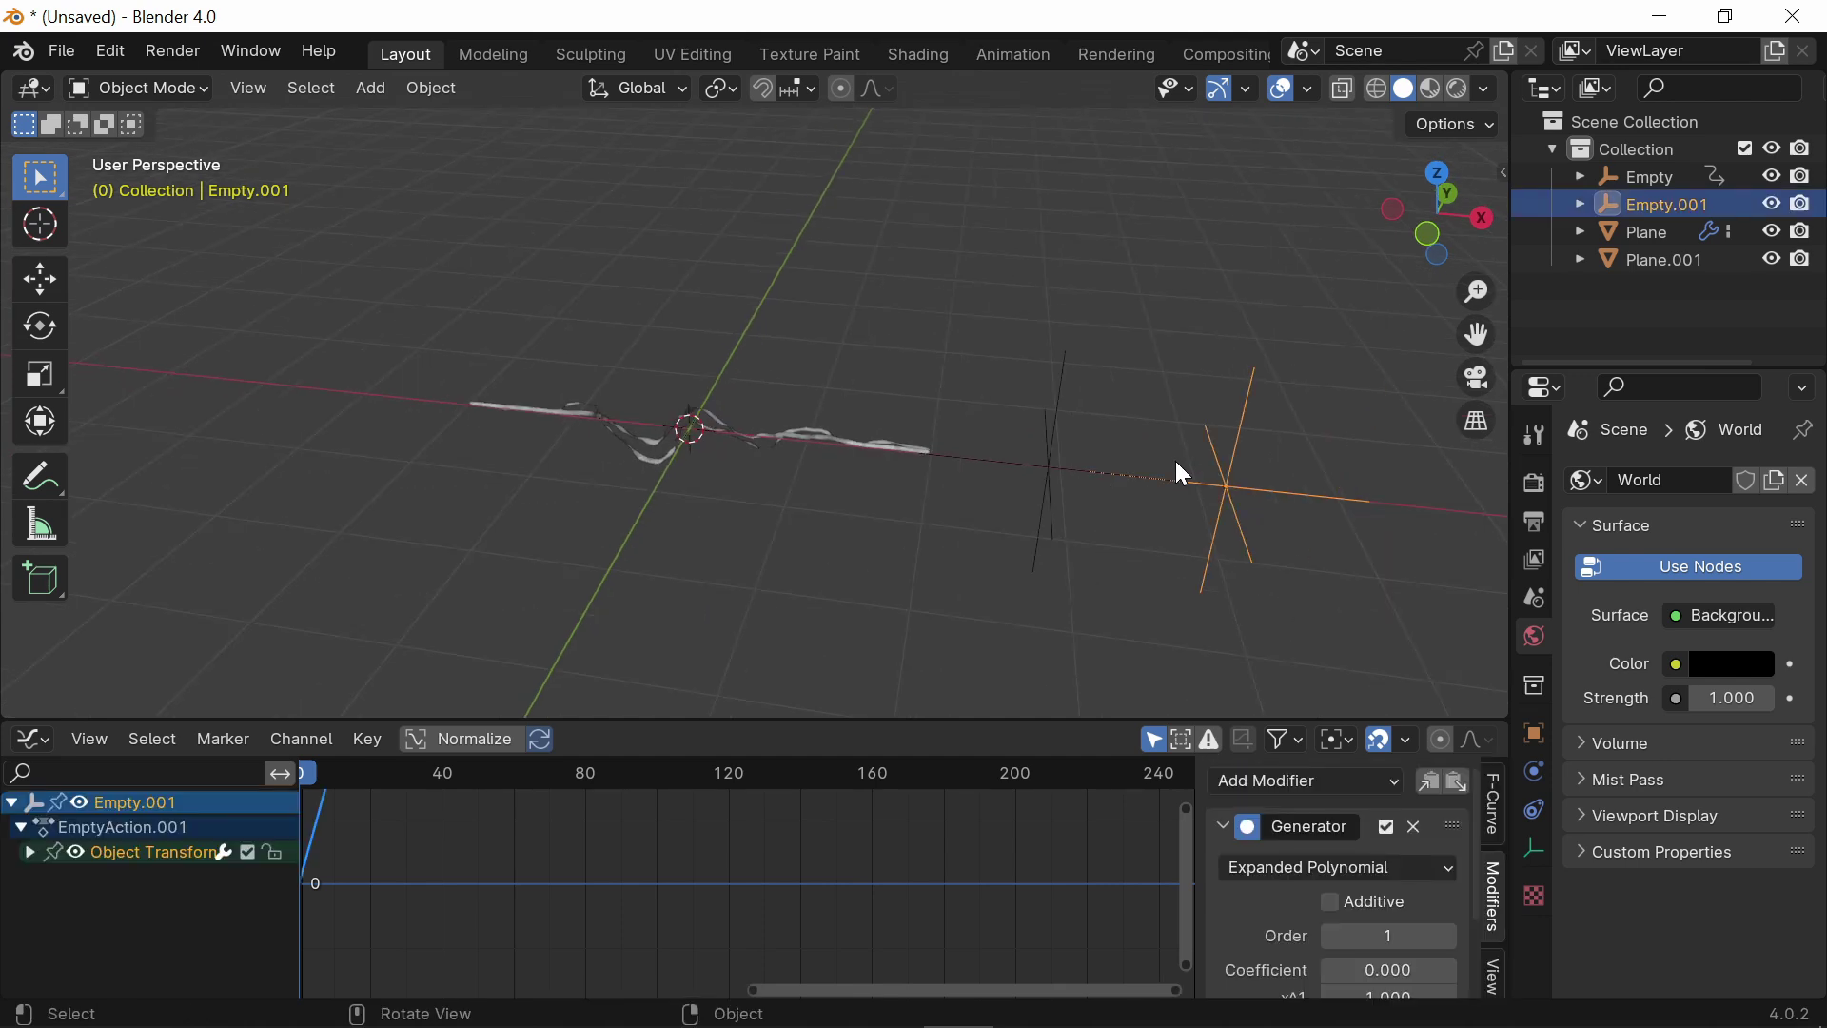
middle_drag(1003, 432, 905, 424)
key(g)
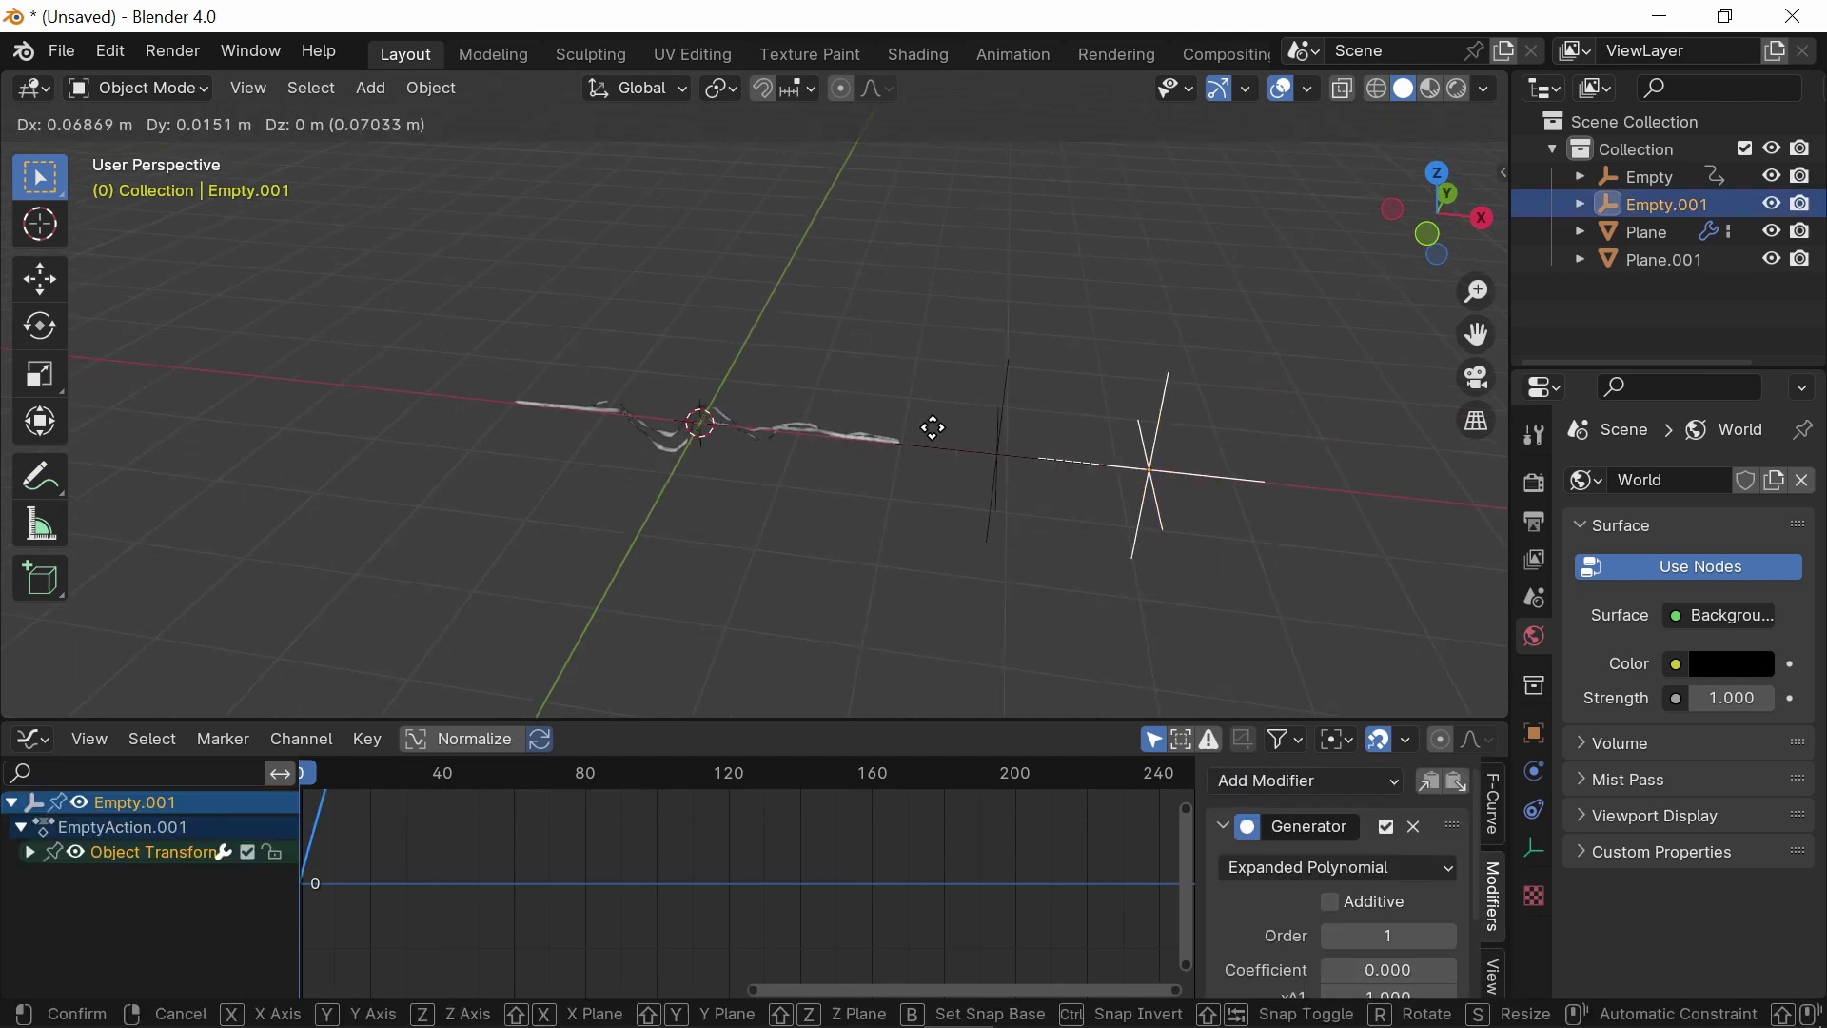
key(x)
click(997, 432)
click(883, 259)
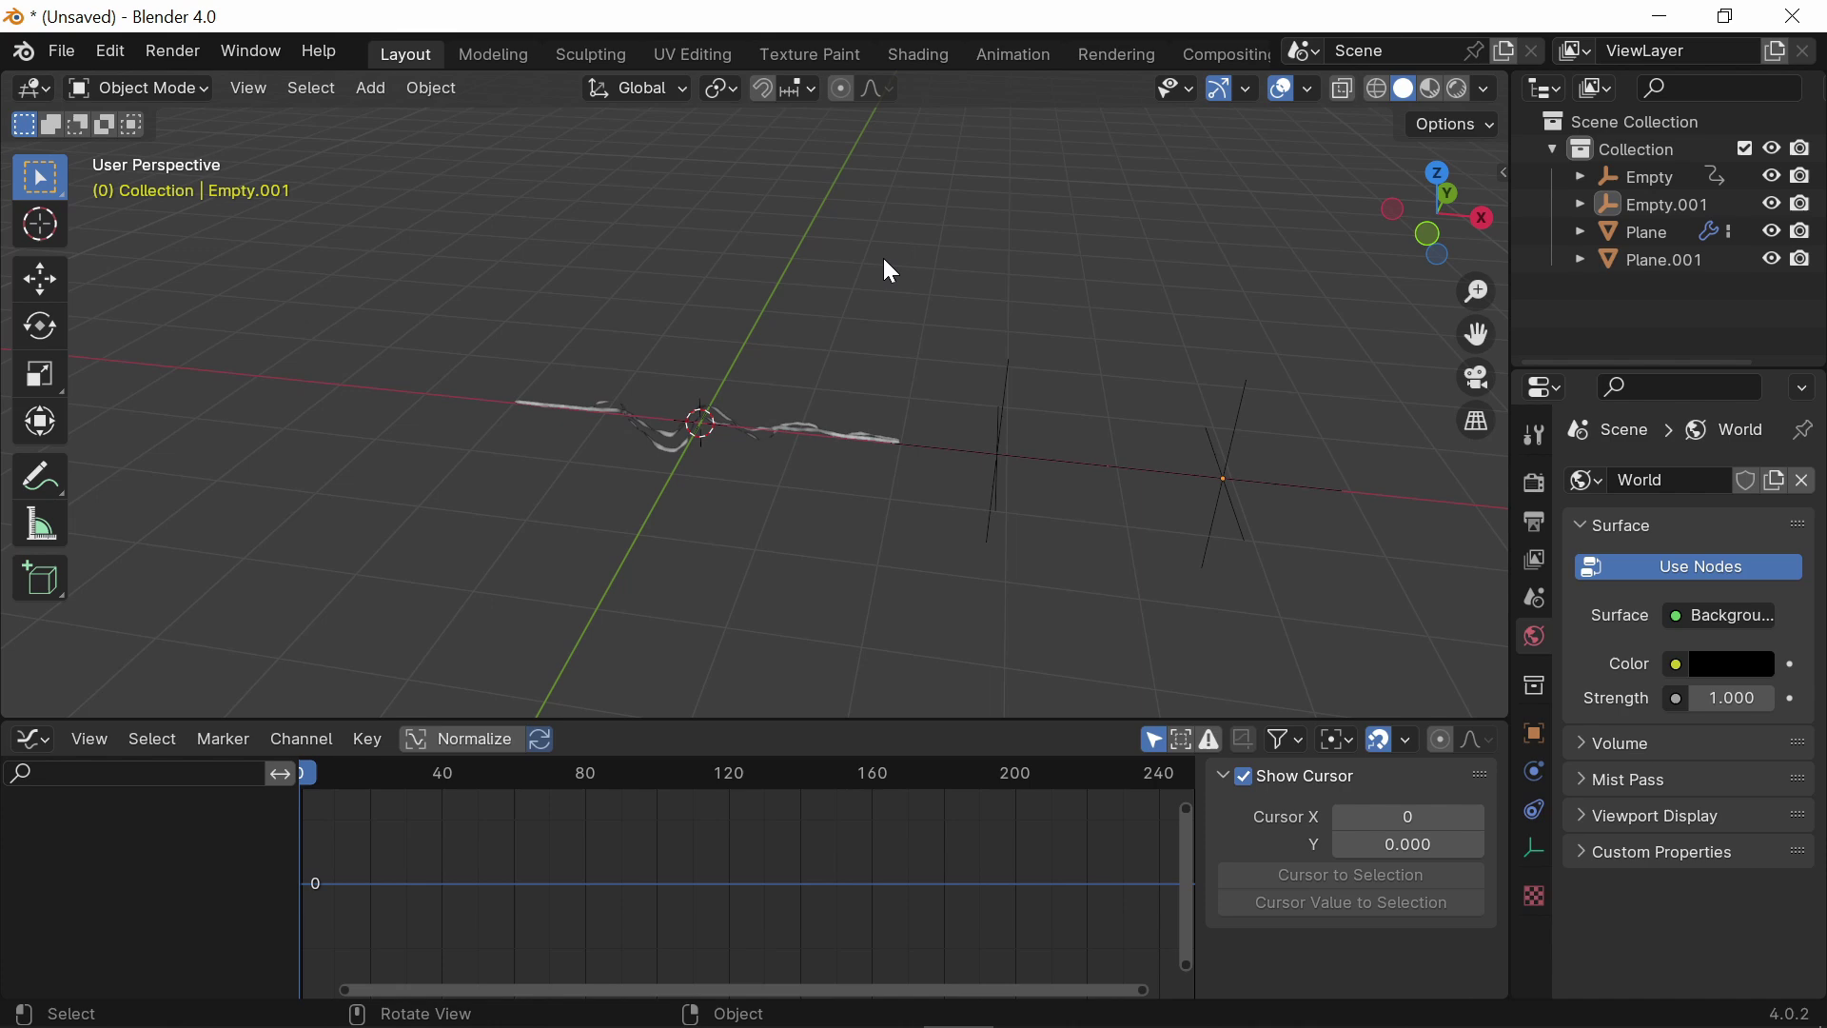
Step: Set Empty.001 as the texture coordinate object of the first Displace modifier on the duplicated strip
middle_drag(747, 359, 785, 618)
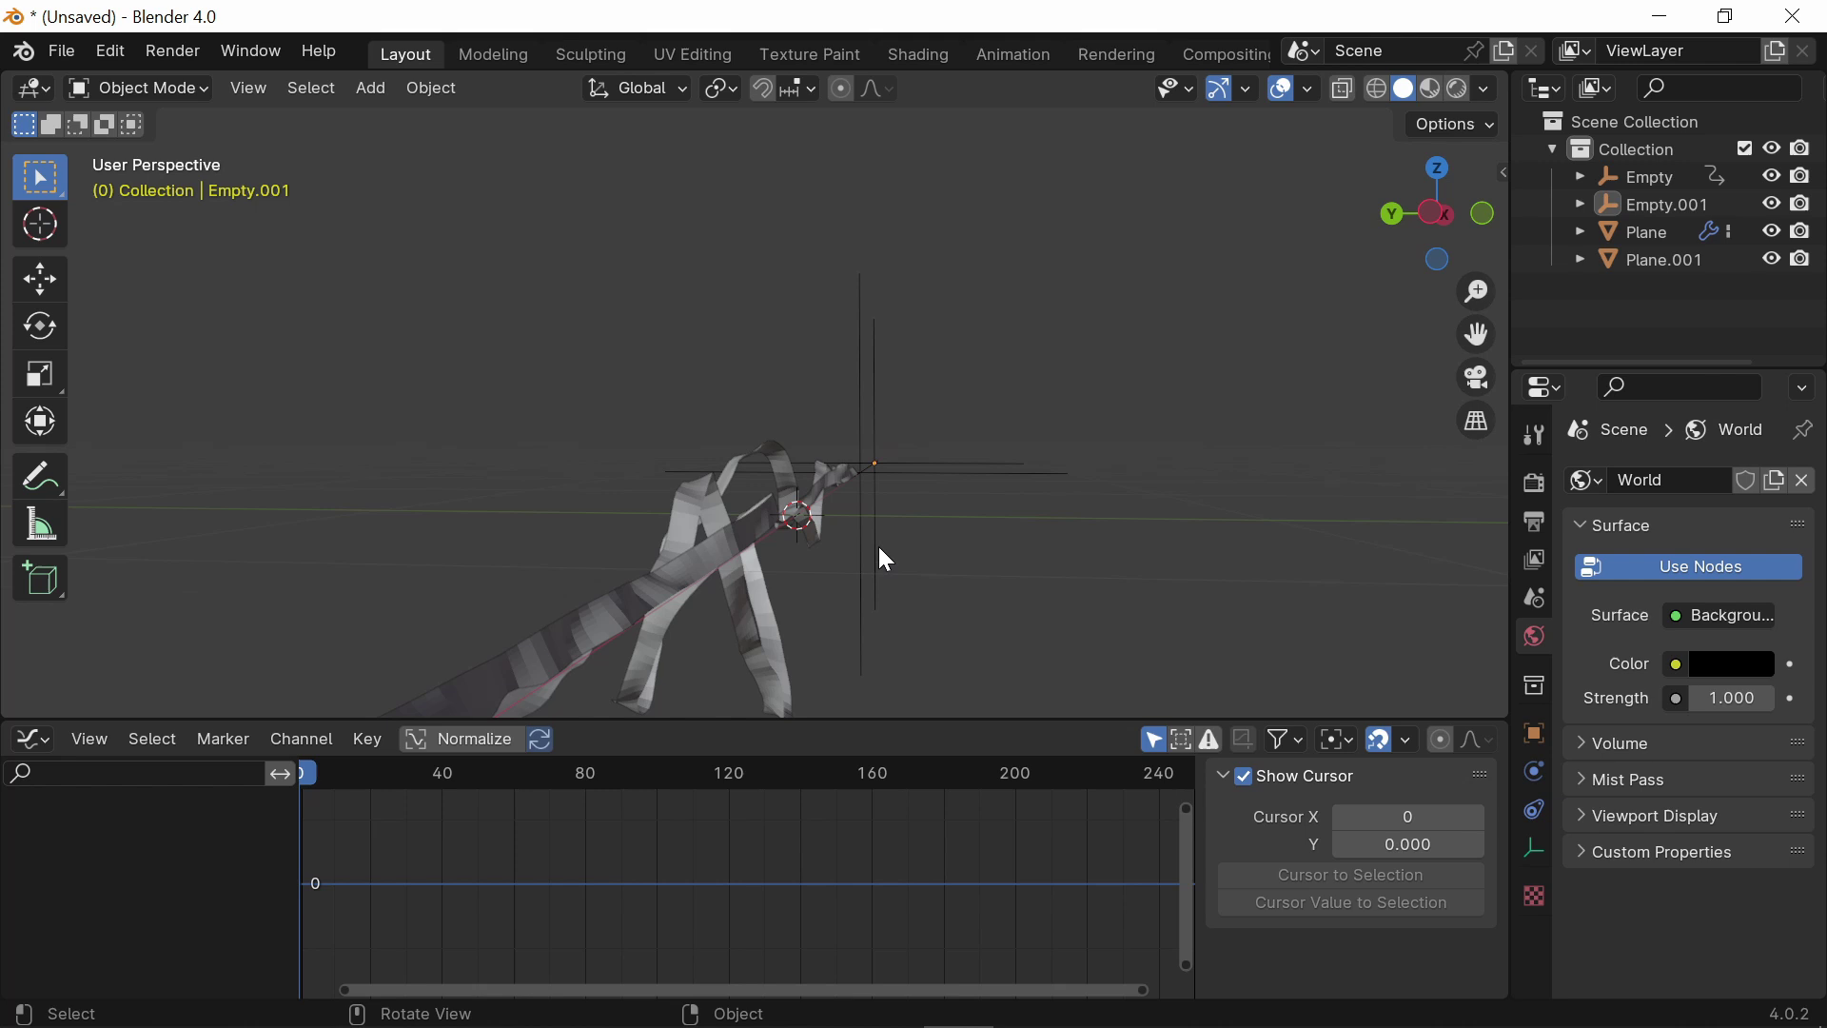
scroll(885, 559, down, 1)
click(1663, 265)
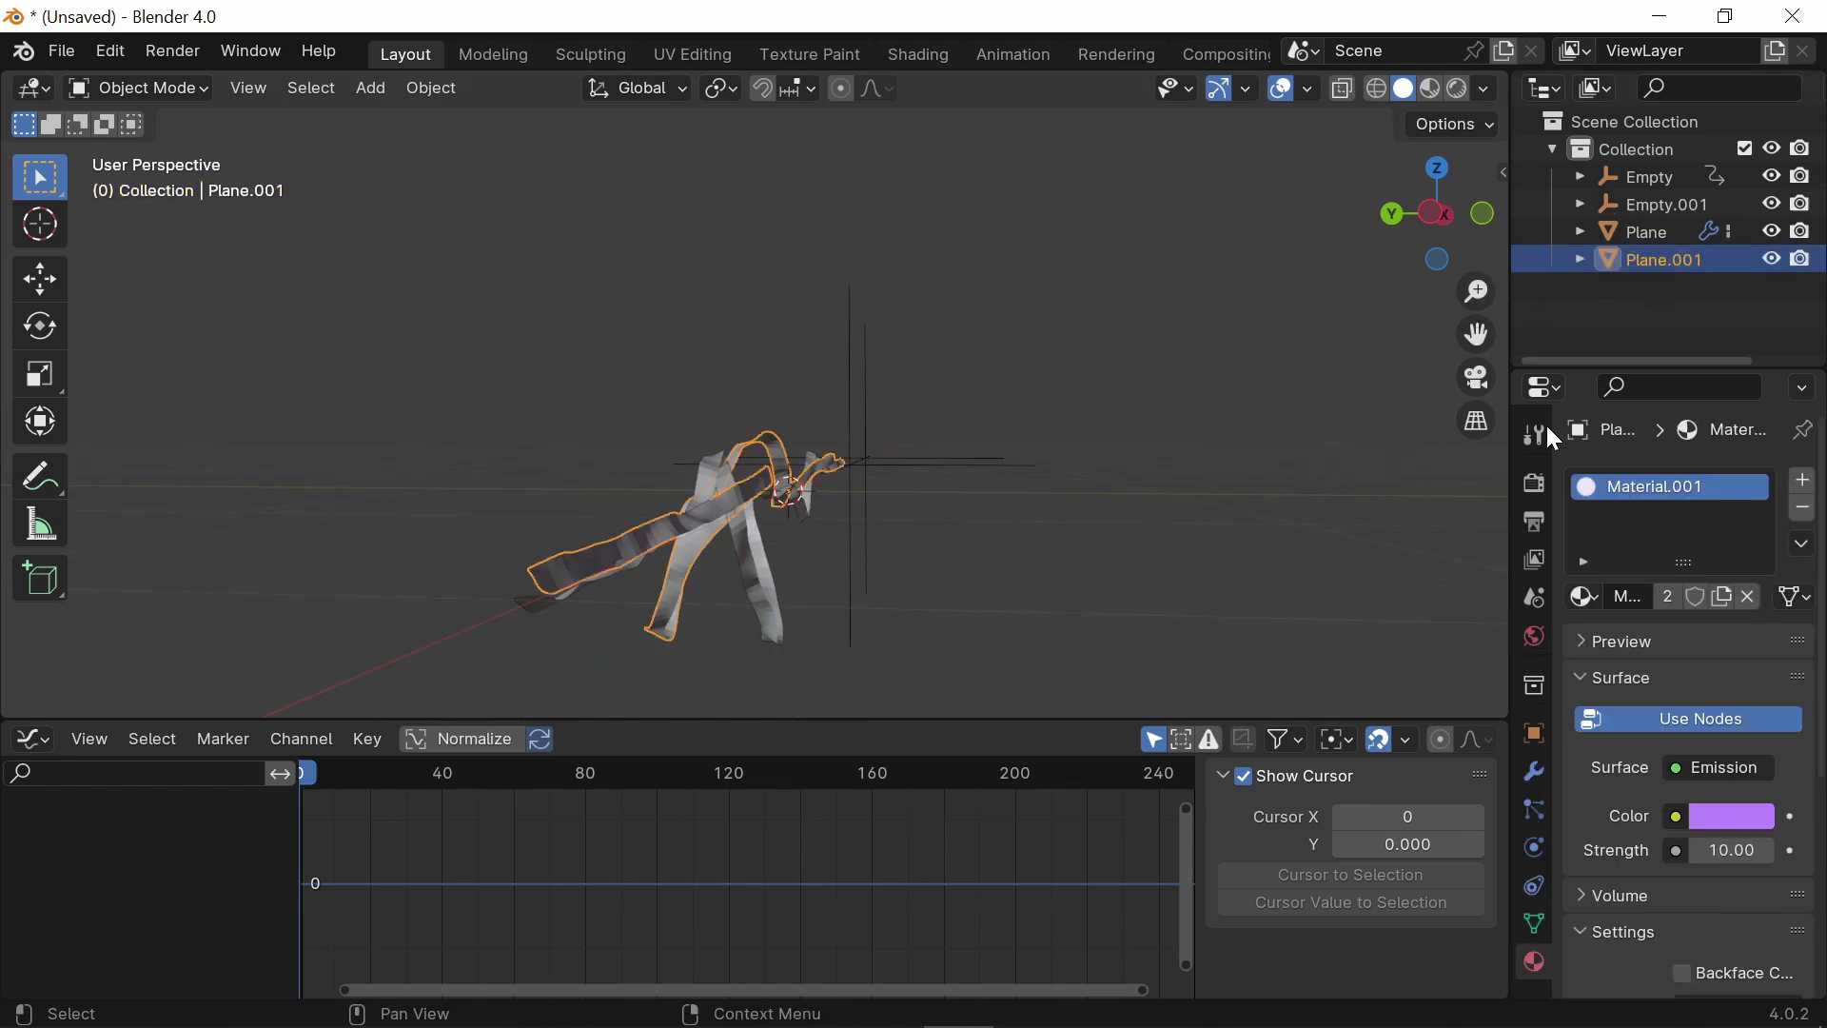
click(1534, 772)
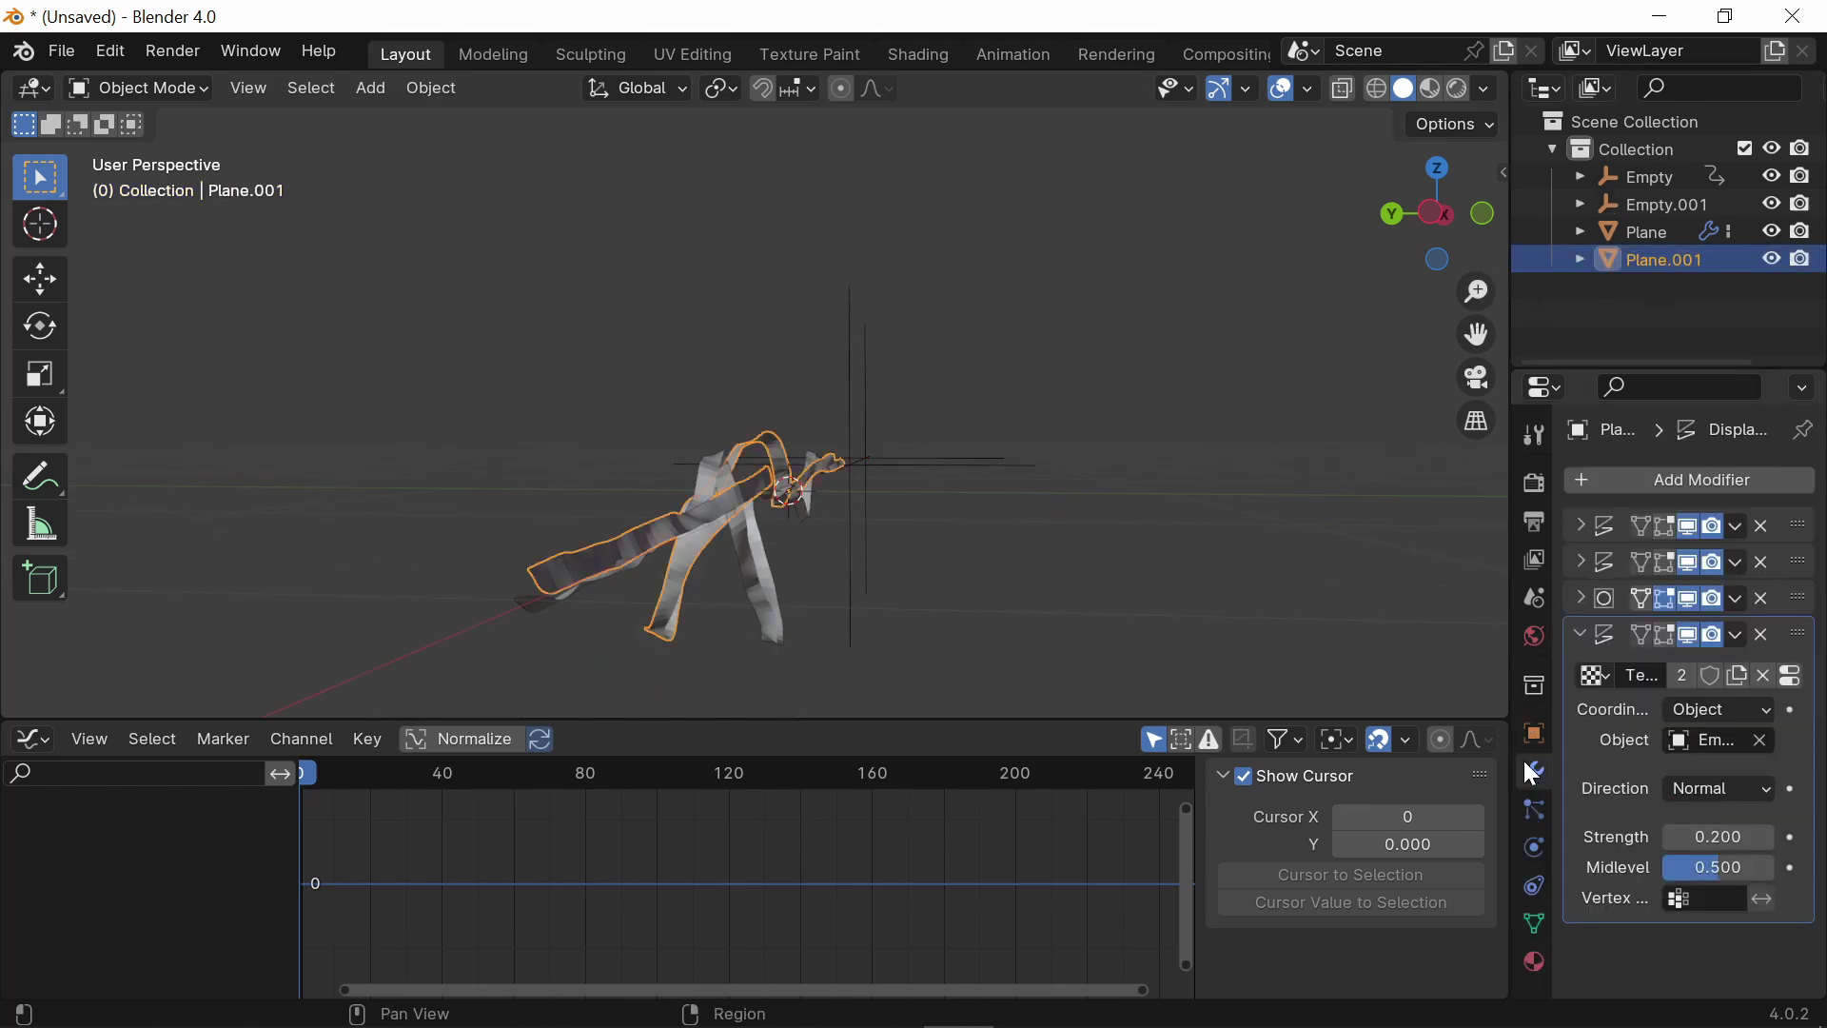
click(1579, 526)
click(1692, 638)
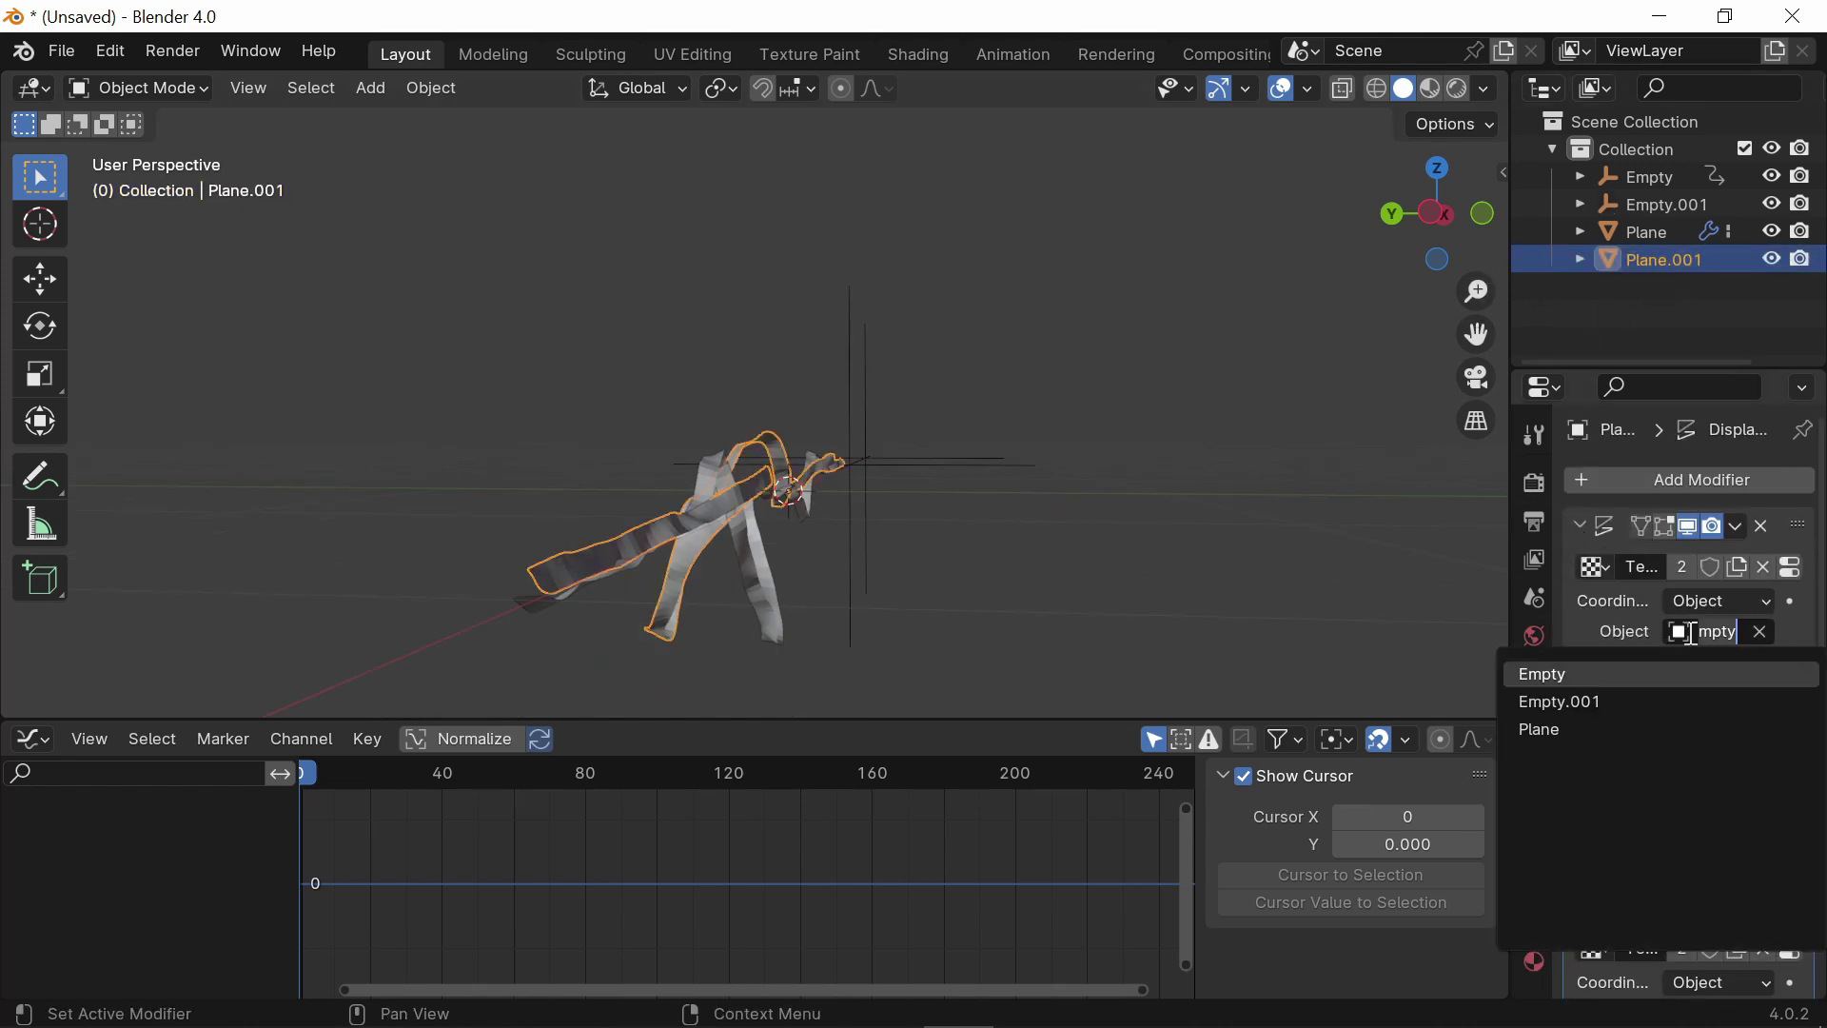
click(1606, 704)
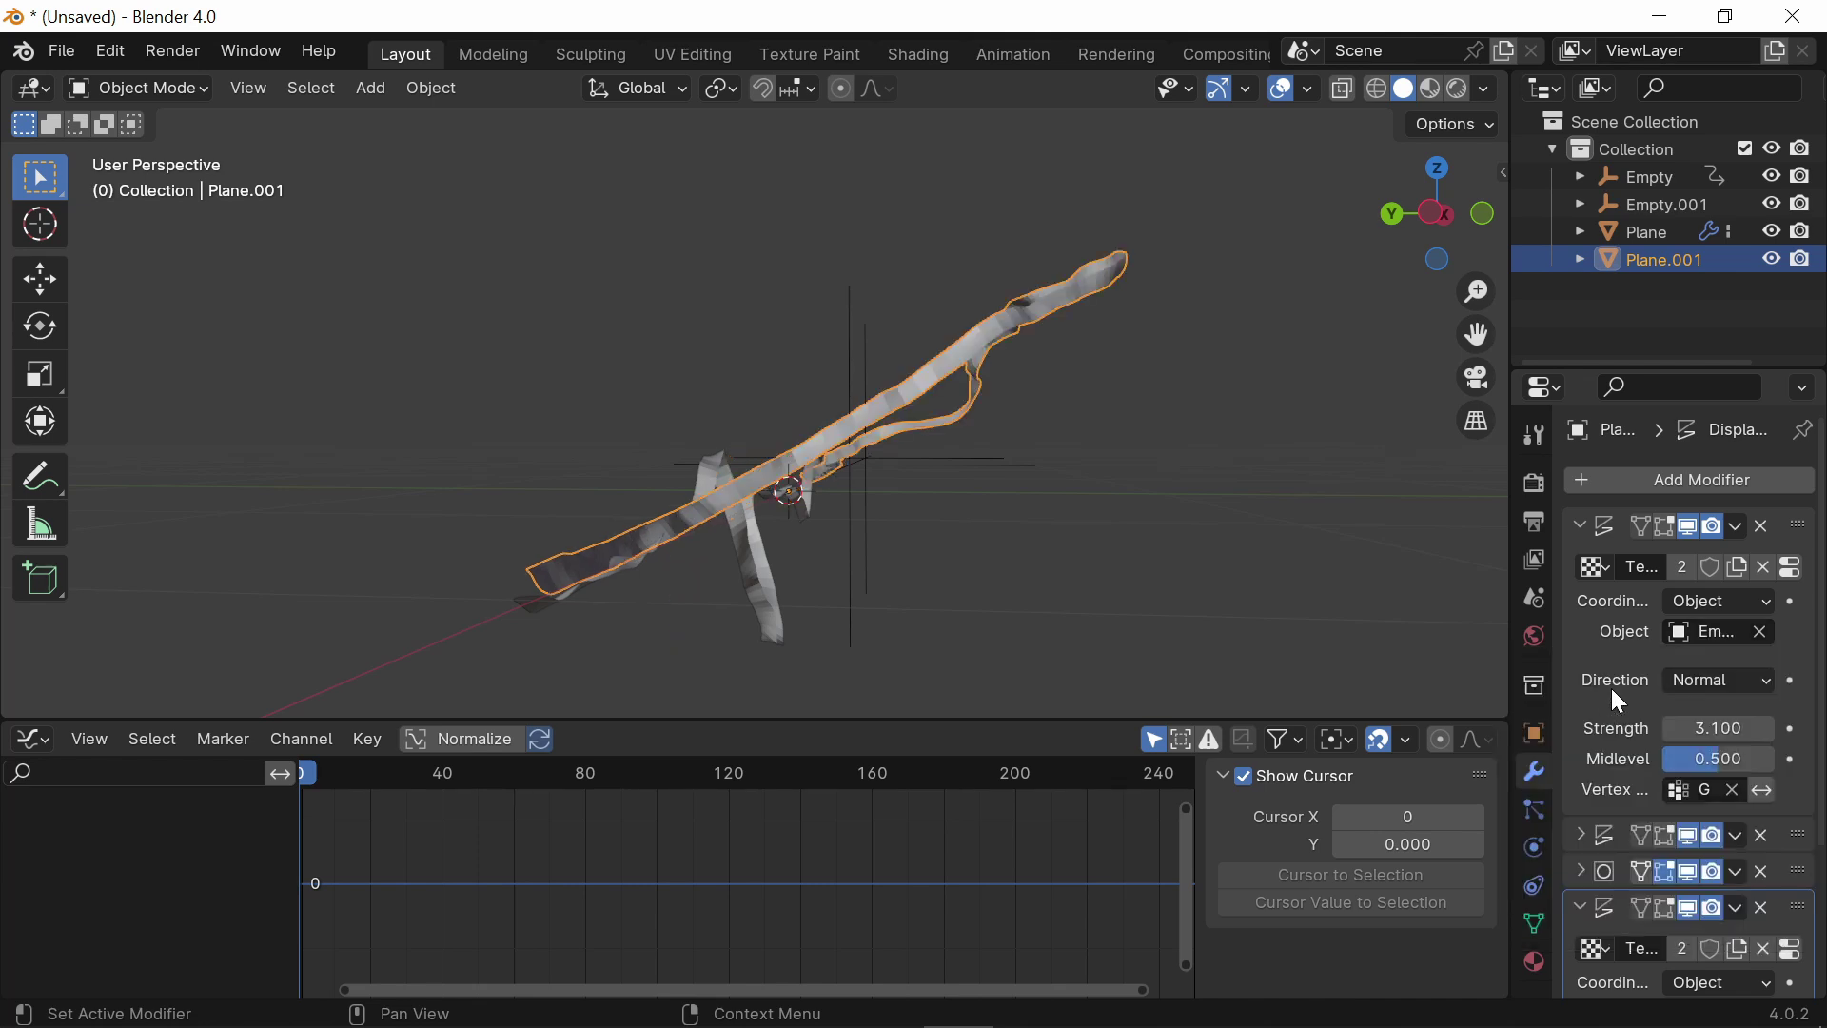
scroll(1675, 706, down, 3)
Step: Play the animation in Material Preview shading and examine how the two lightning strips move from different angles
click(1143, 495)
middle_drag(1143, 496, 838, 466)
key(space)
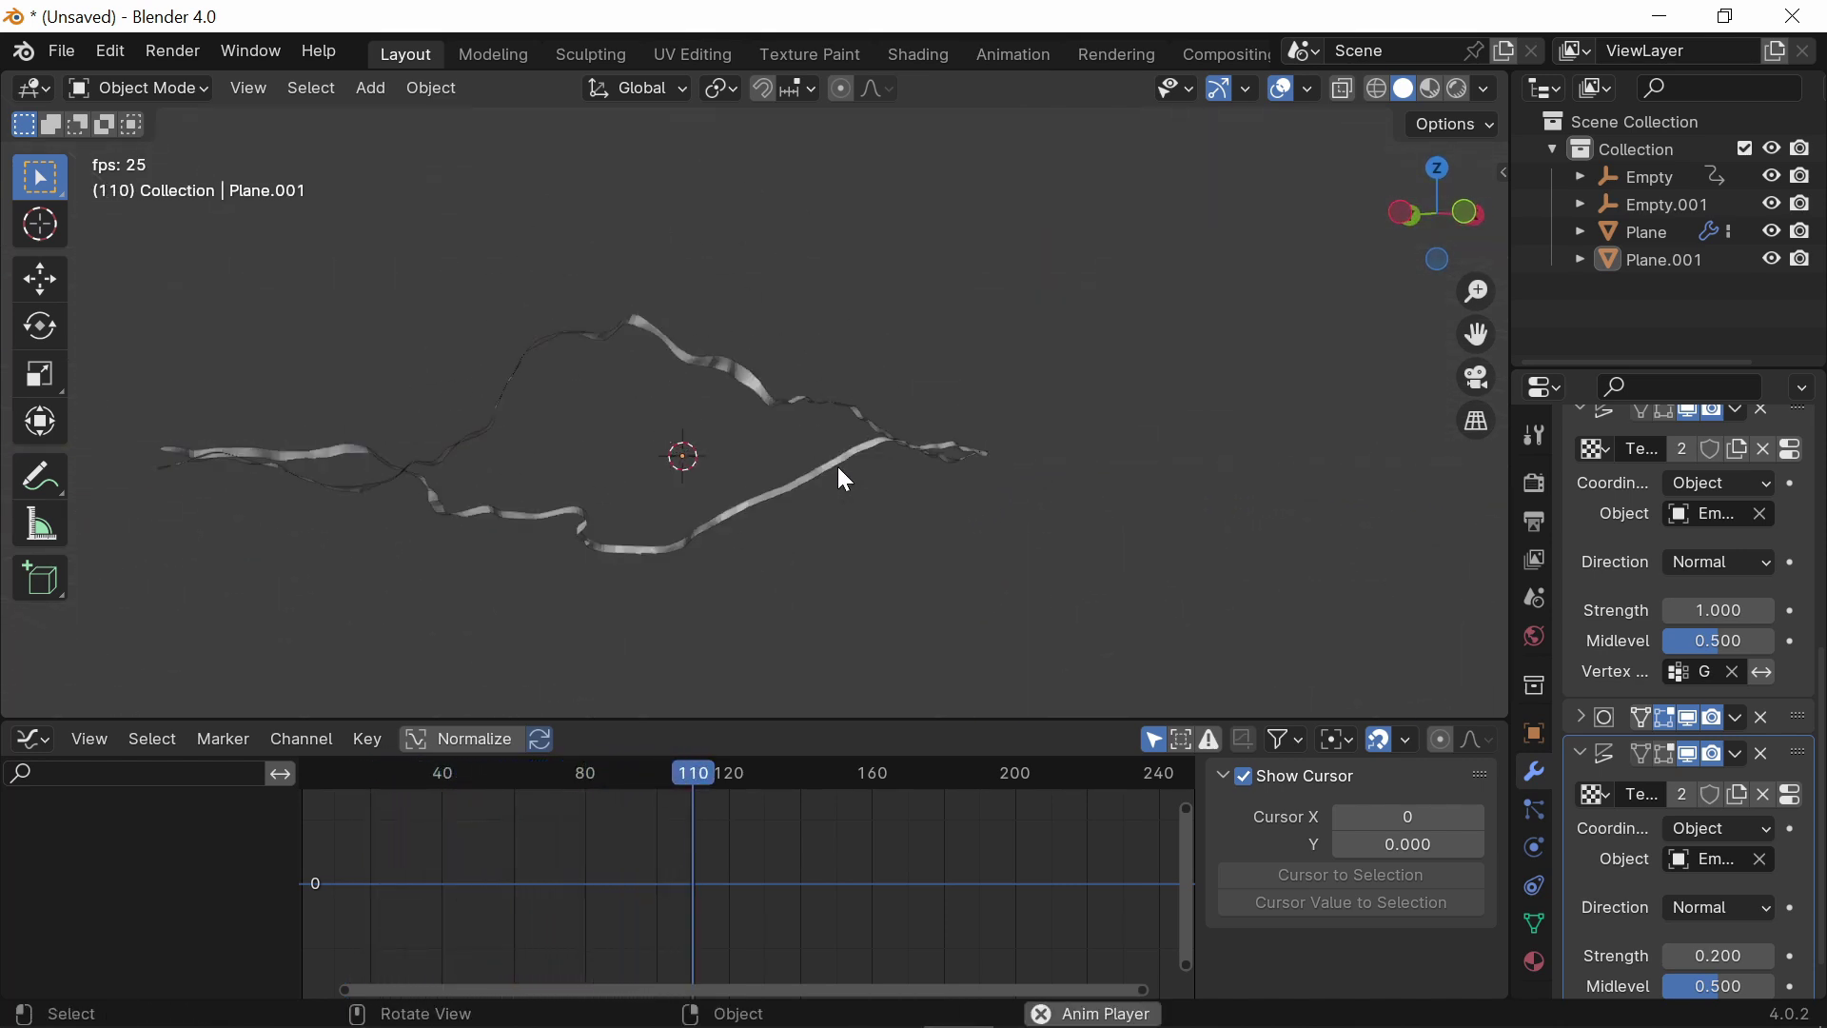
click(1432, 90)
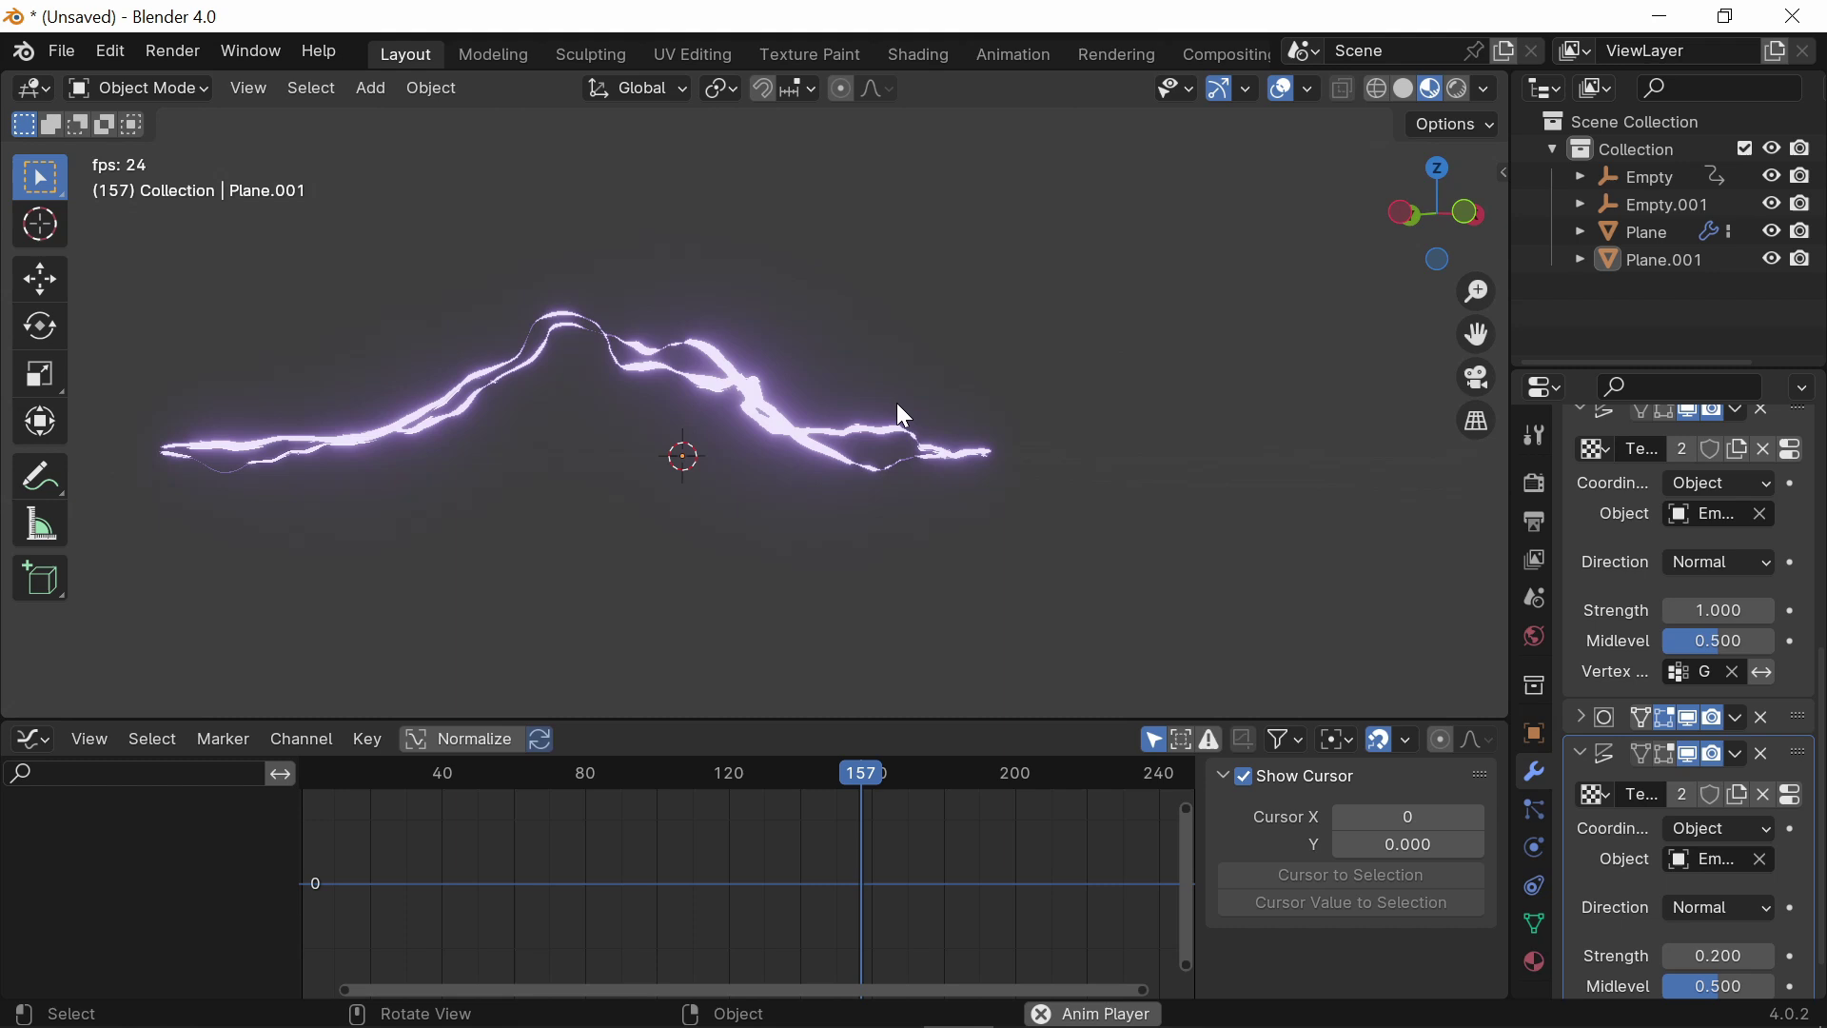
key(space)
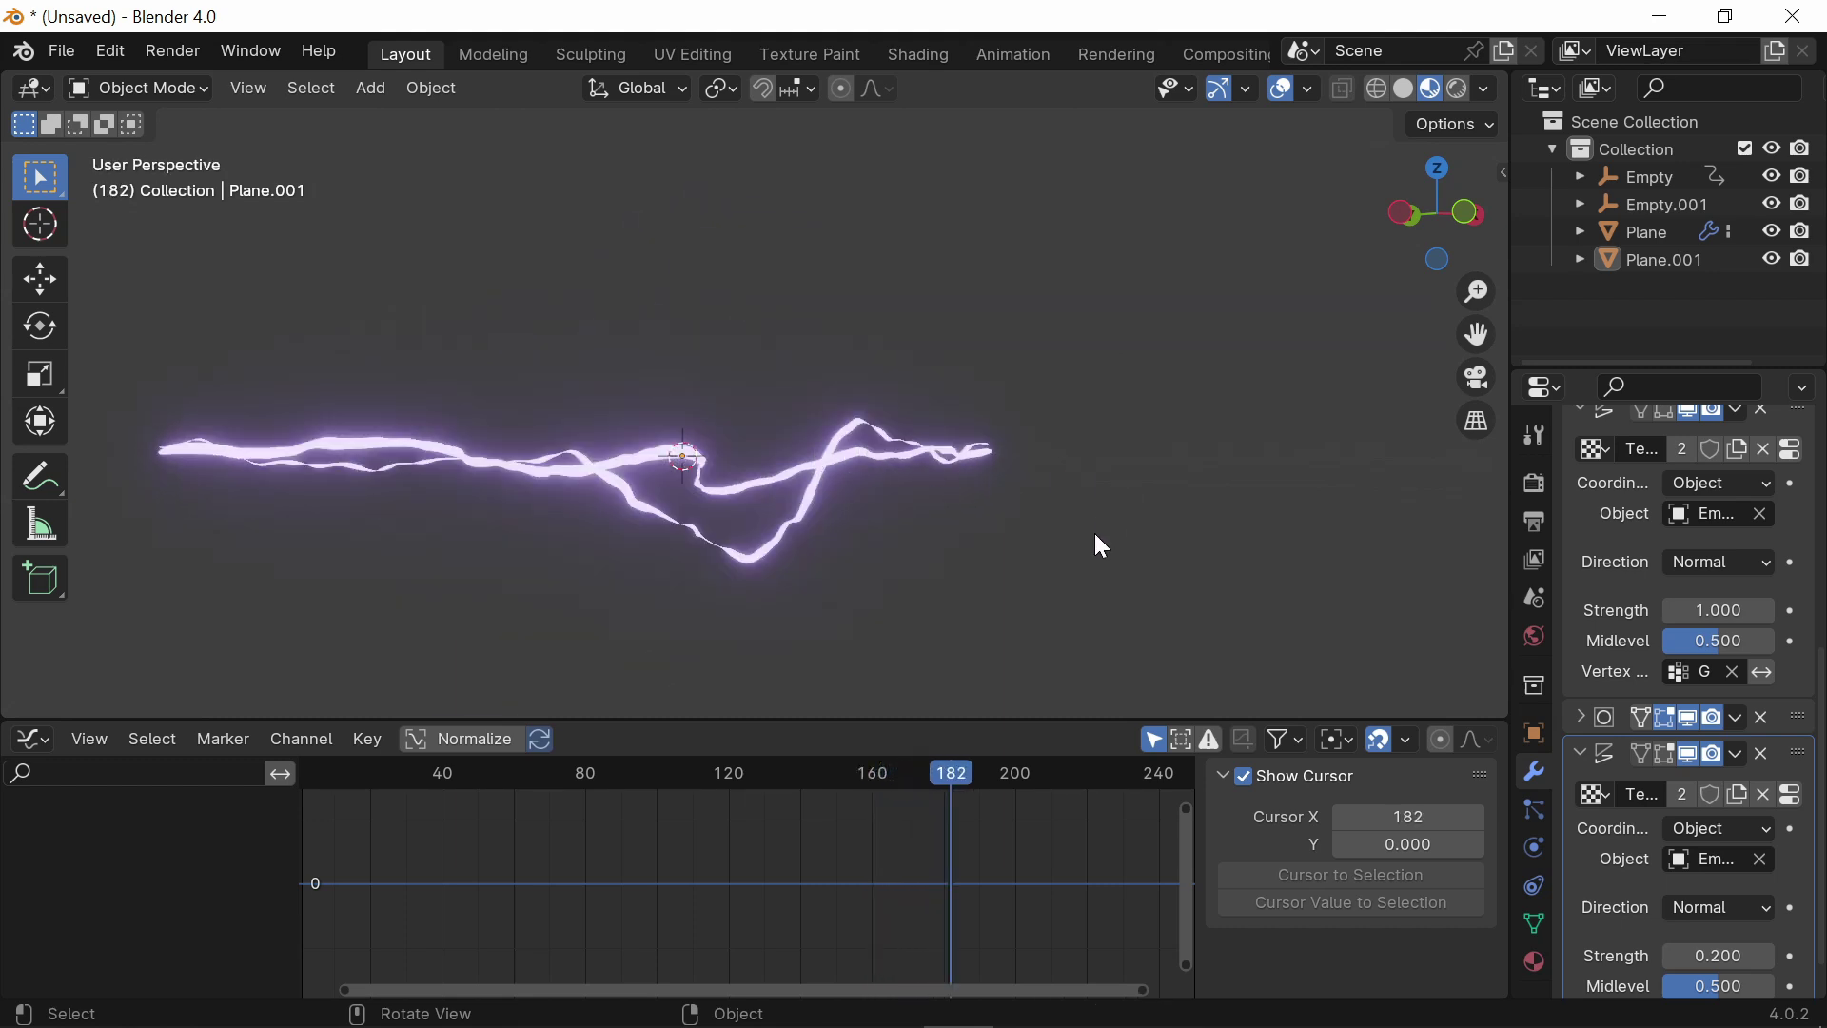
middle_drag(1095, 535, 922, 512)
key(space)
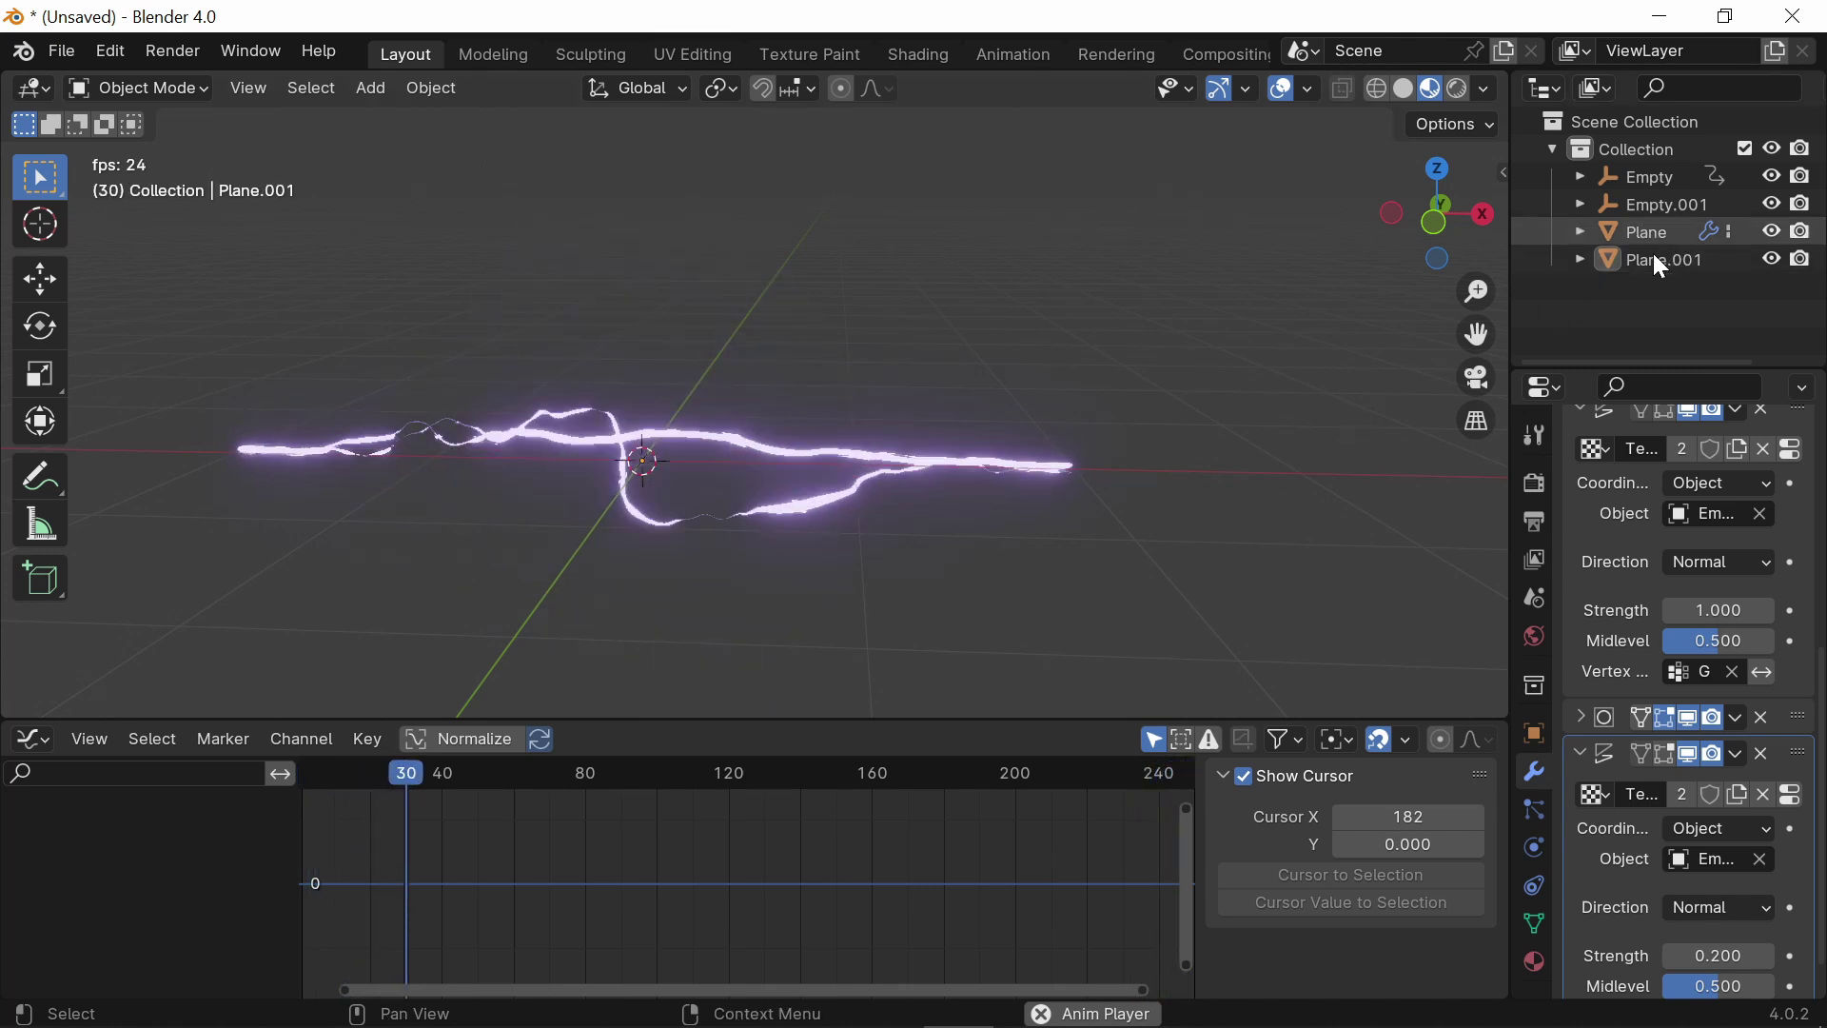
Step: Enable Influence on the Generator modifier of Empty.001's curve and set it to about 0.276 during playback
click(1652, 204)
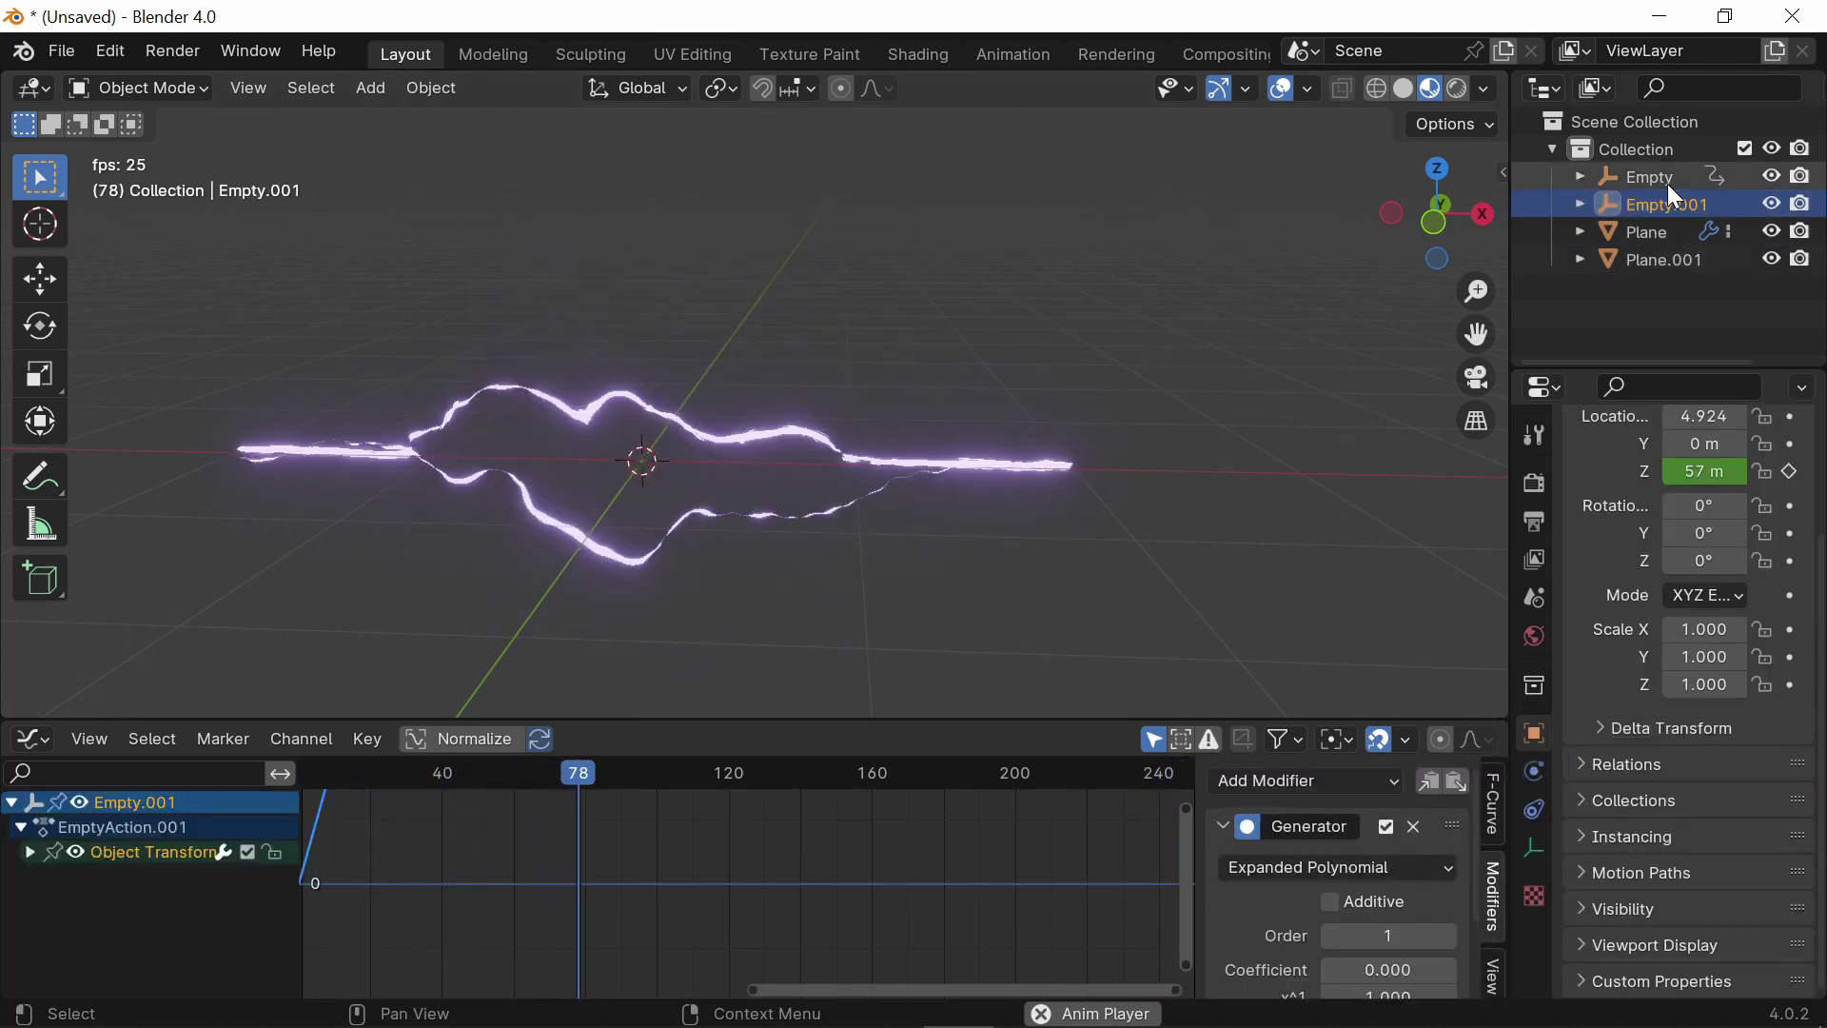
scroll(1372, 904, down, 3)
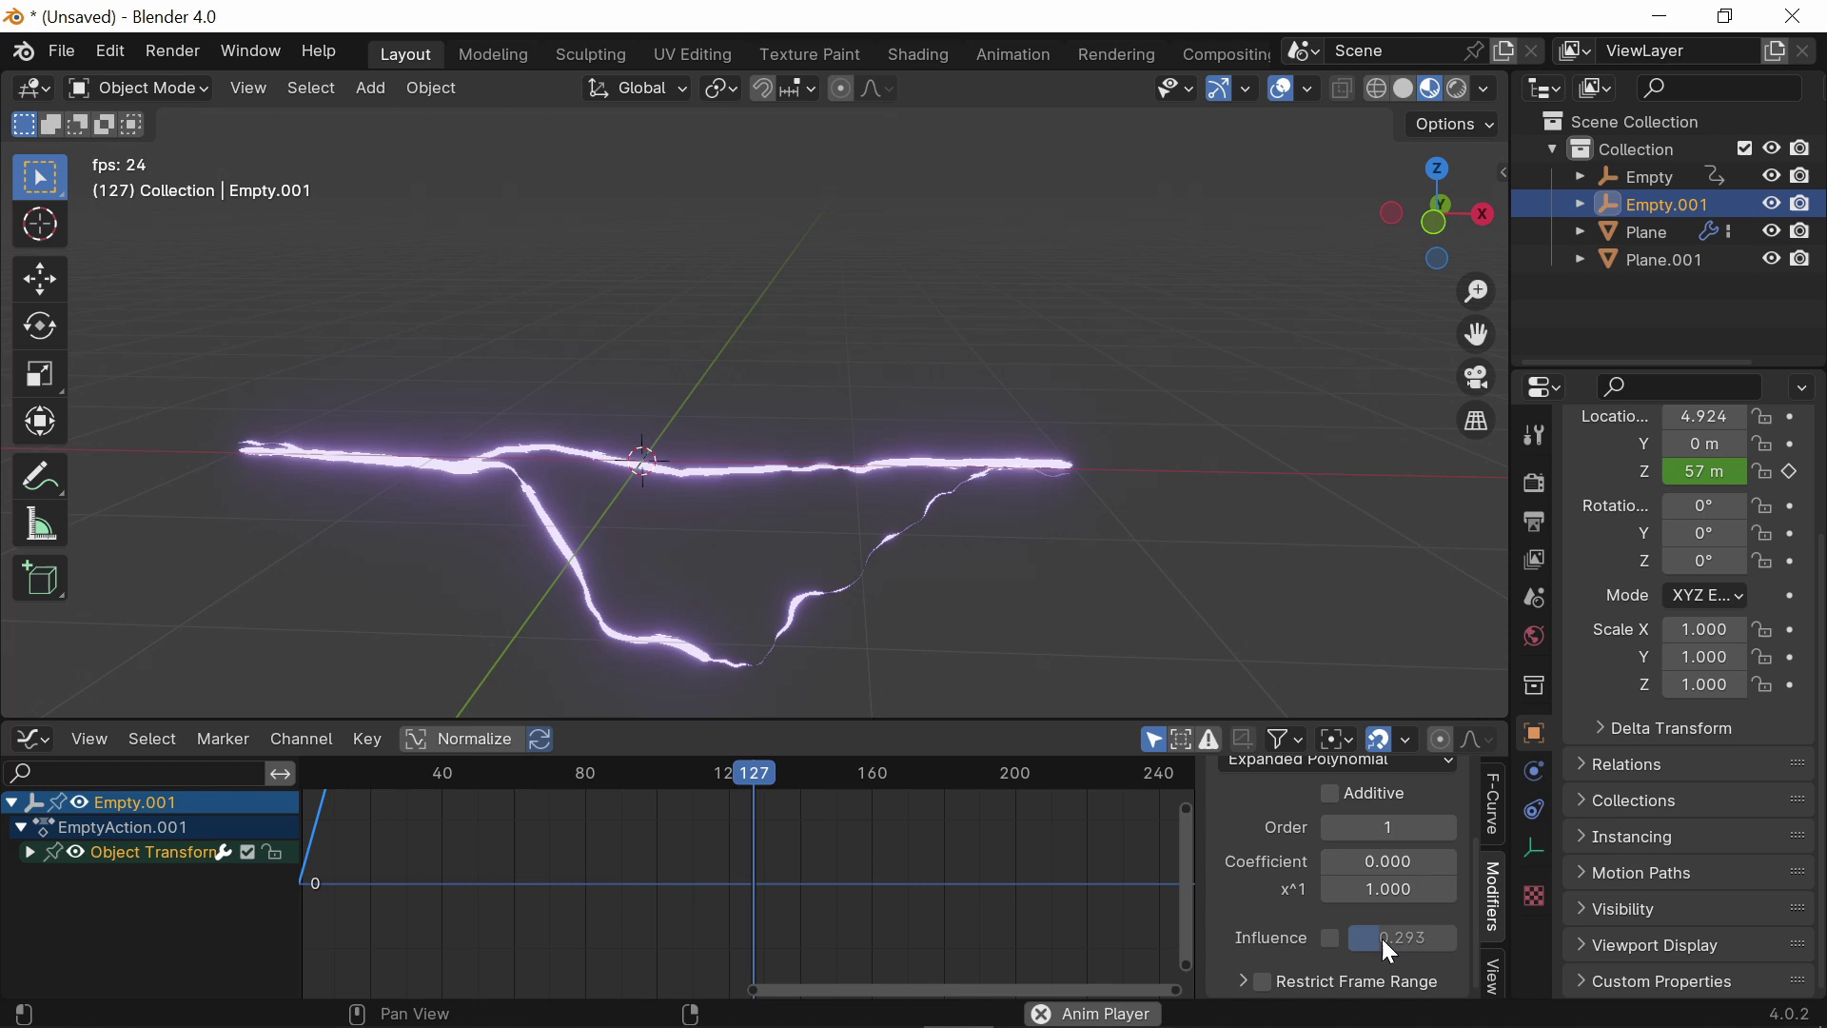
drag(1382, 938, 1342, 938)
click(1331, 938)
click(1110, 773)
key(shift+Left)
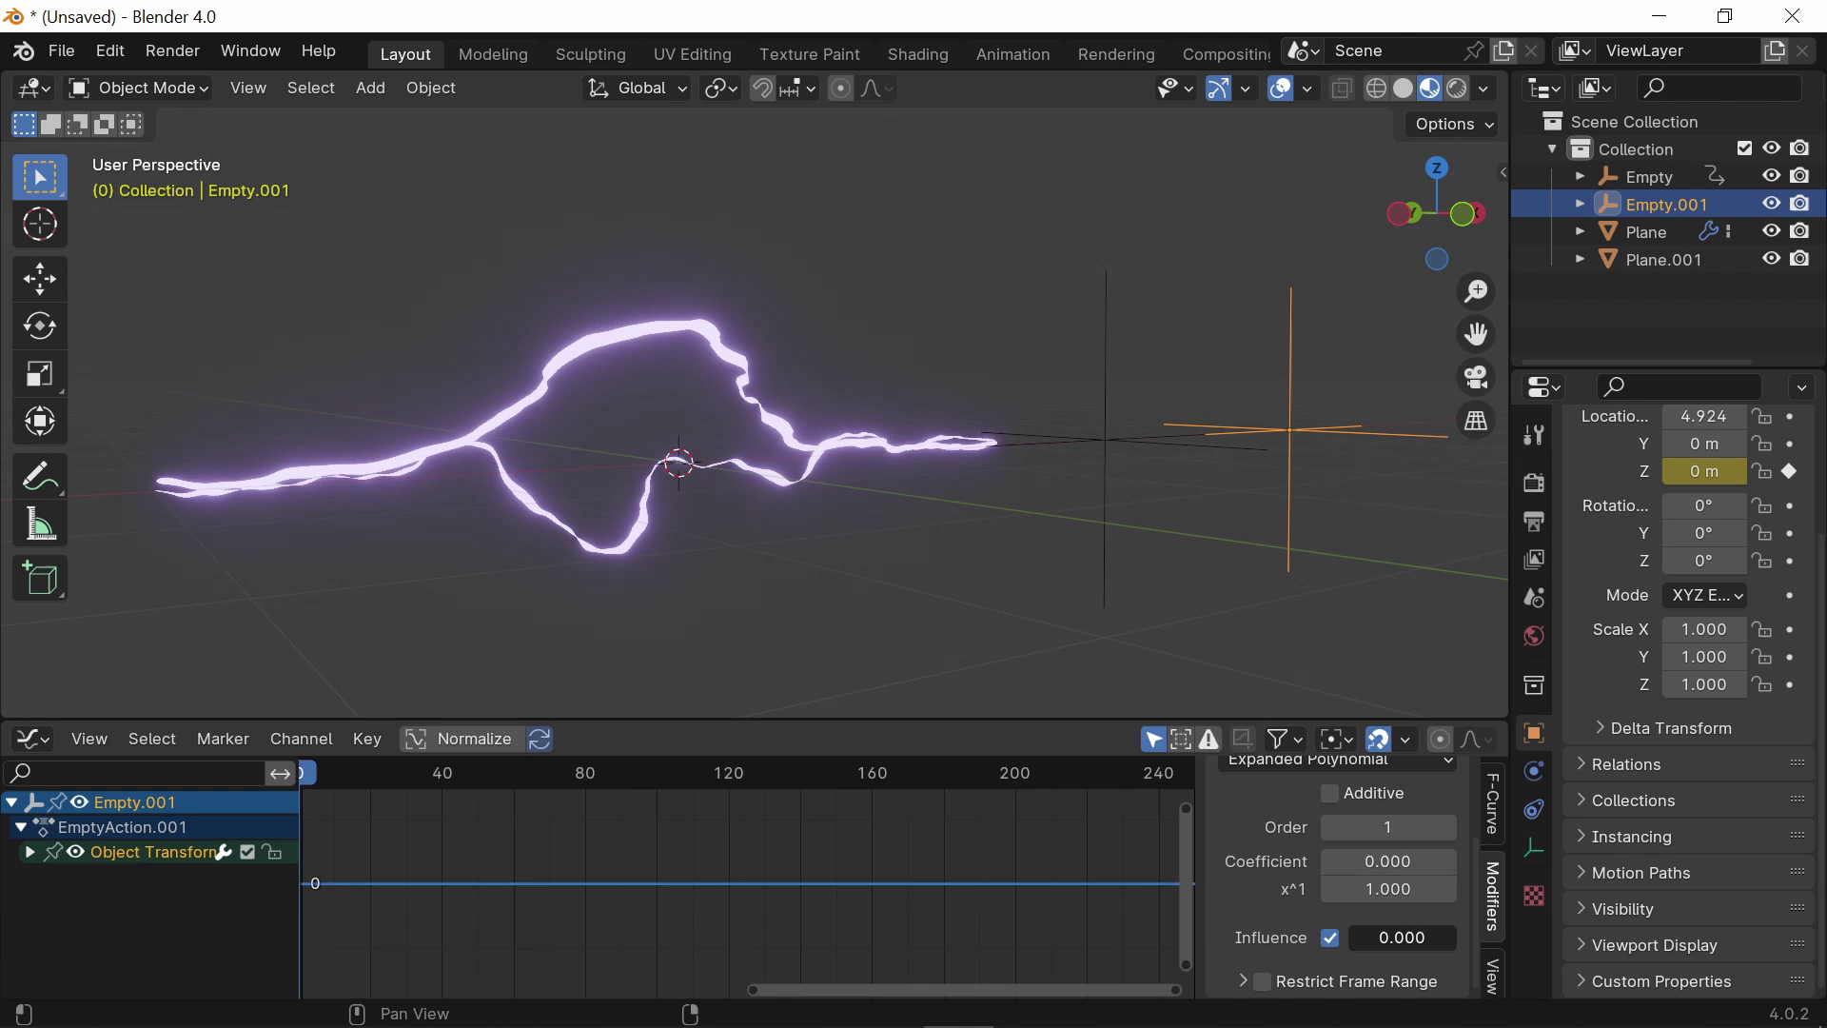
key(space)
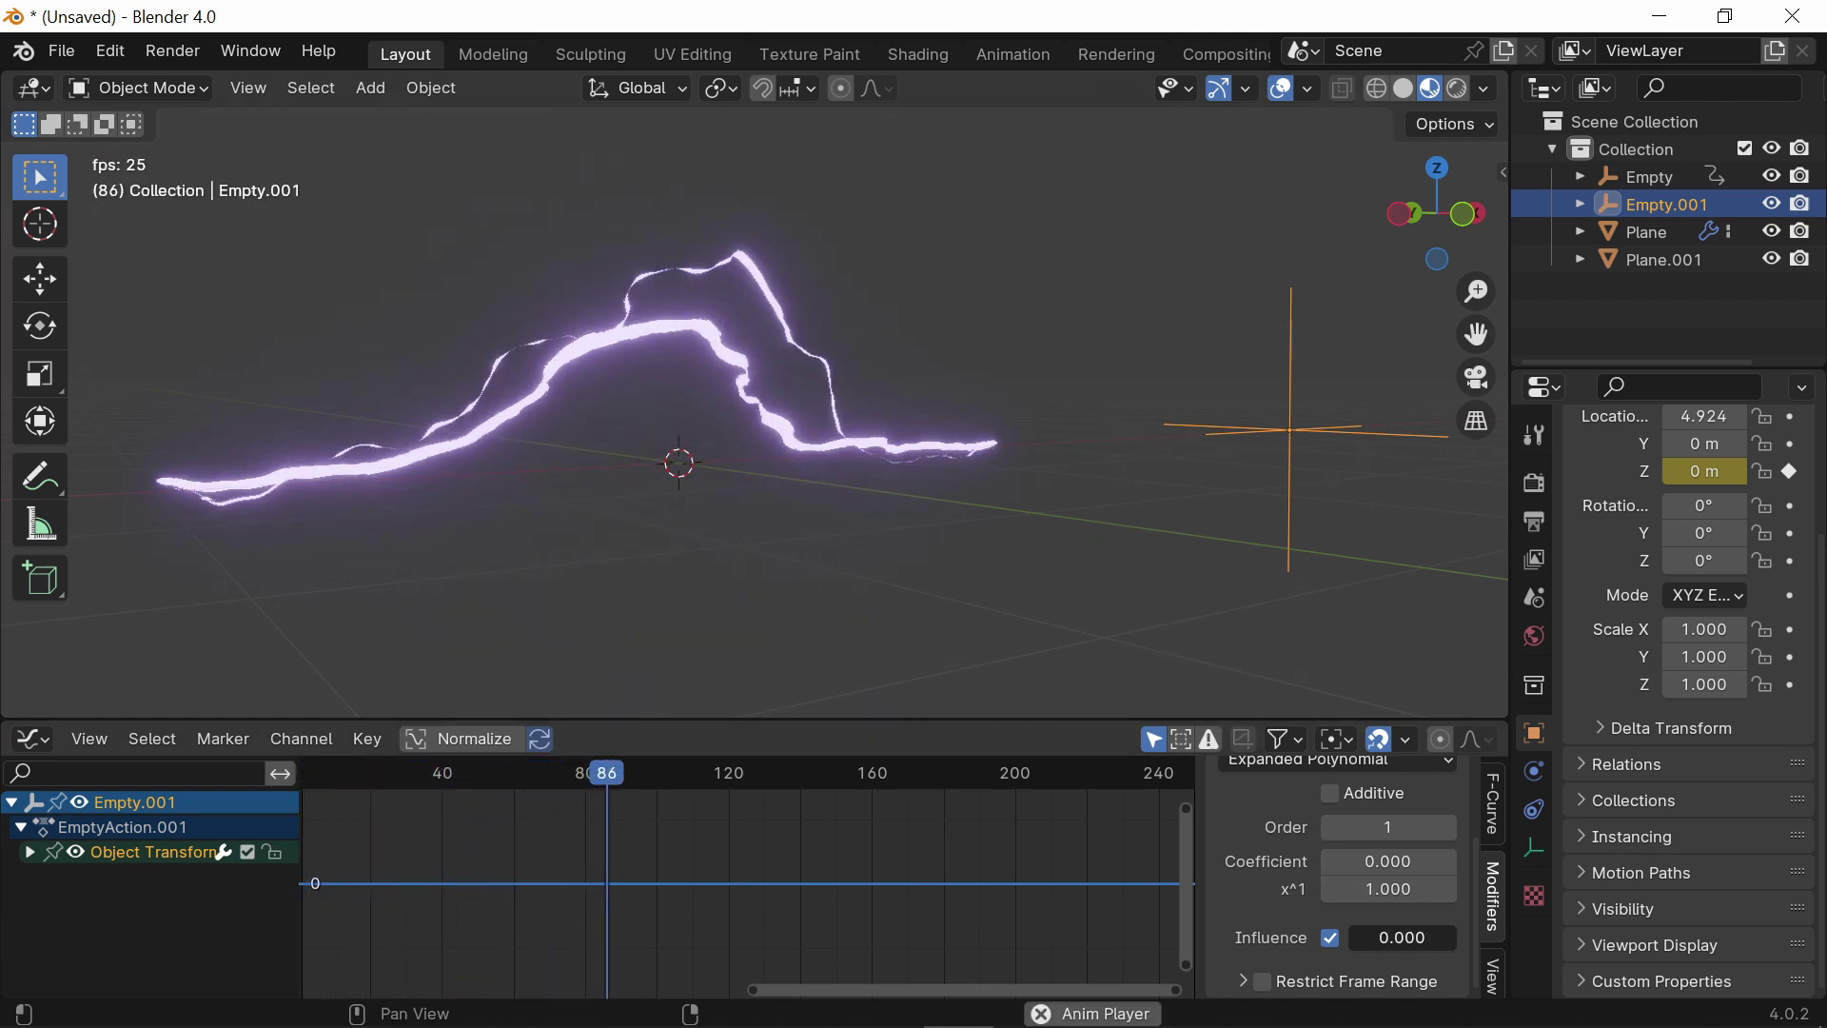
mouse_move(1367, 936)
mouse_down()
mouse_move(1465, 936)
mouse_move(1386, 949)
mouse_up()
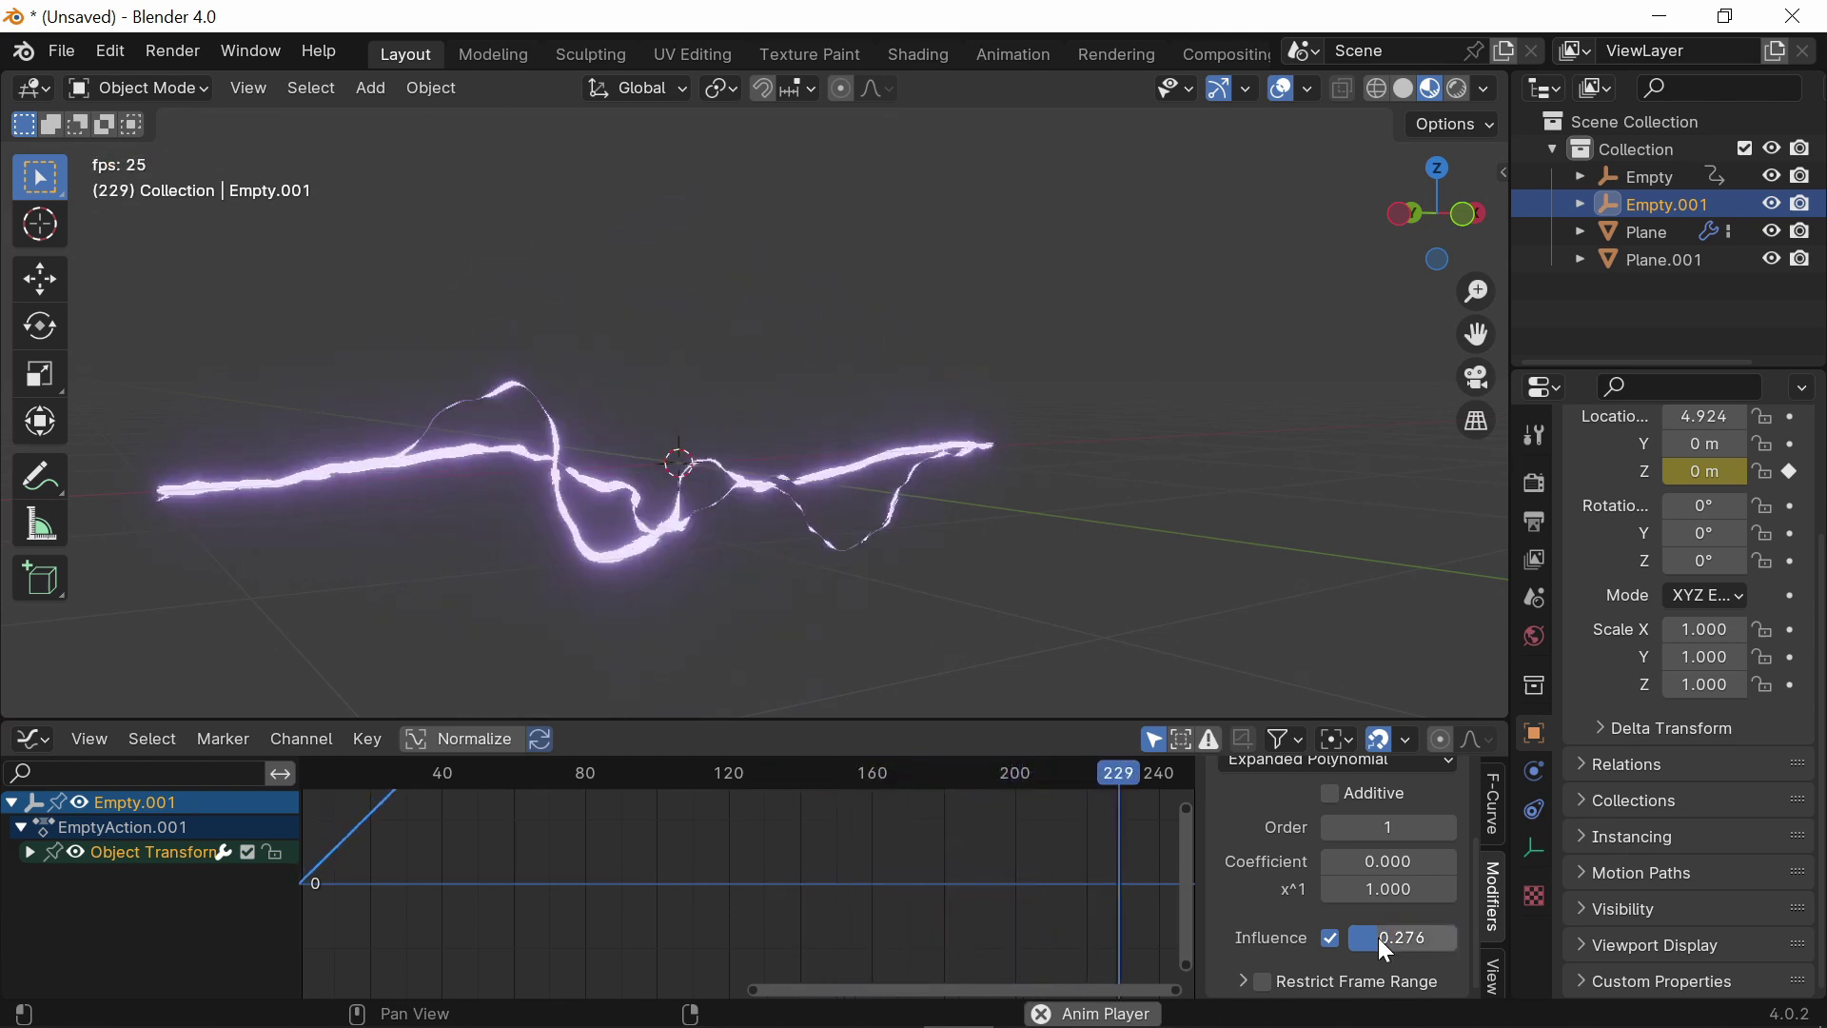
Step: Enable Influence on the Generator modifier of the original empty's curve and view the playing lightning from several angles
click(1629, 174)
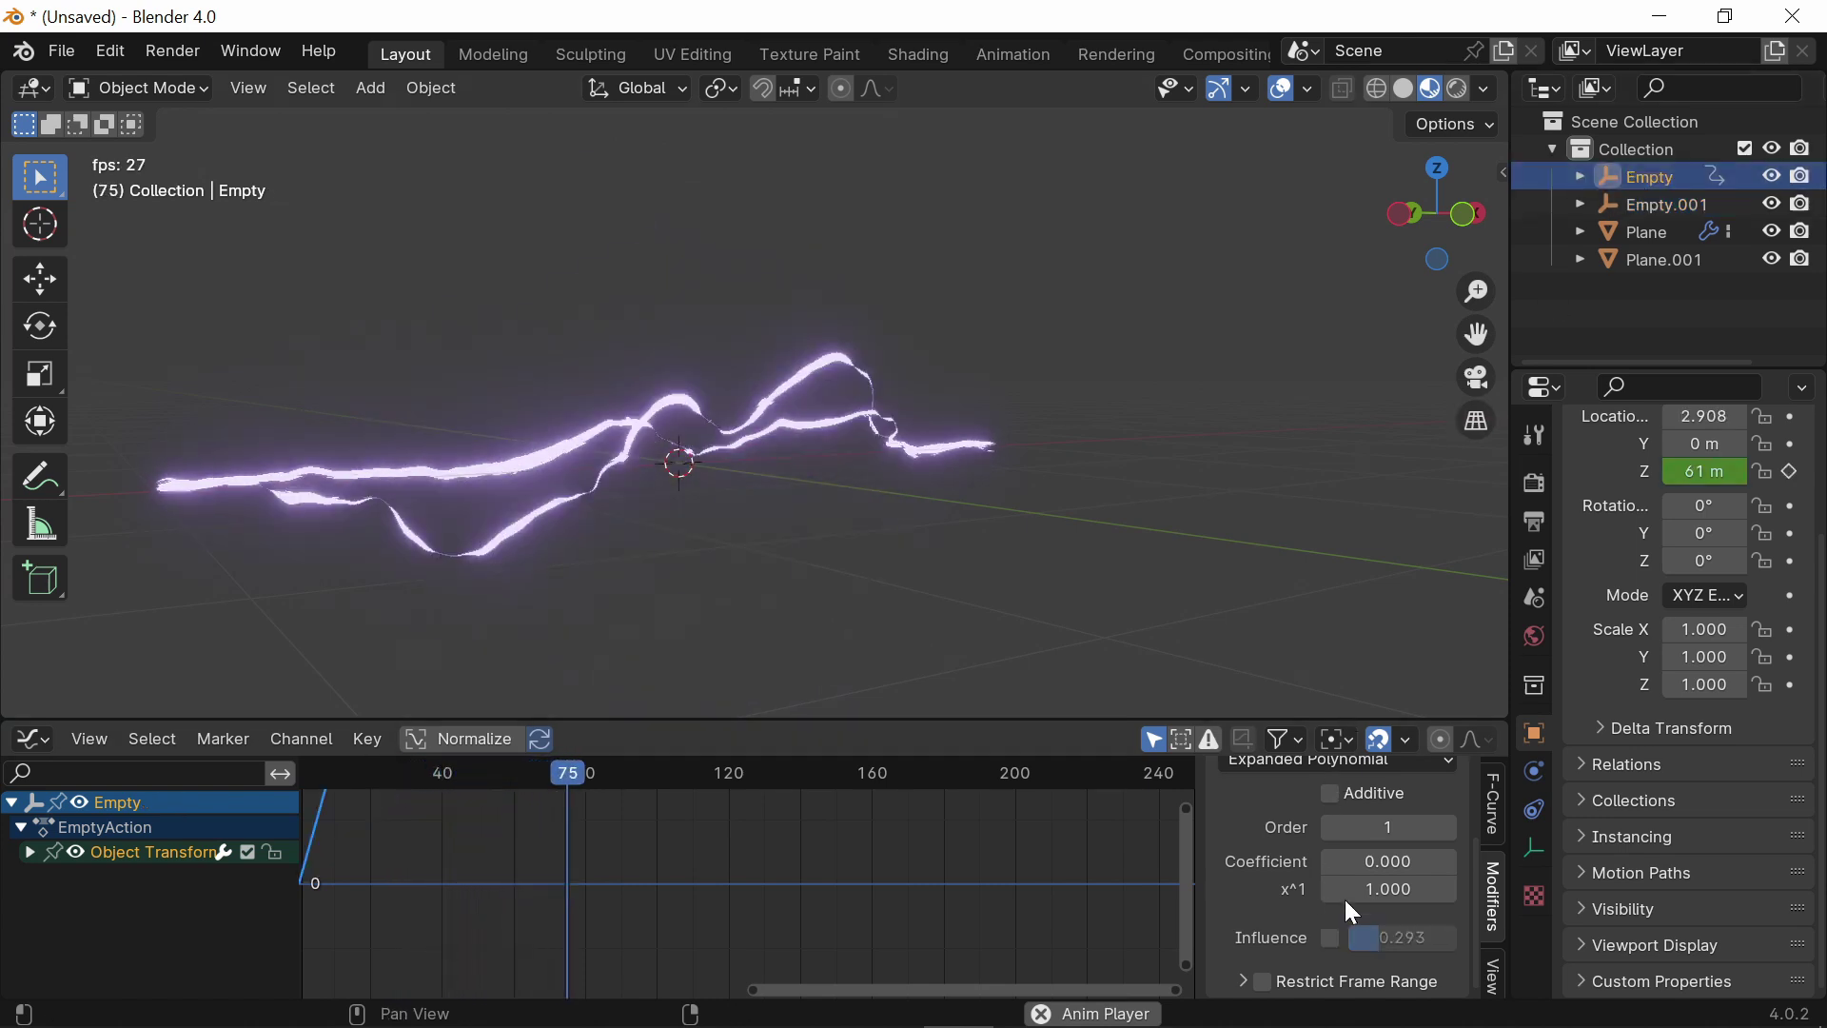
click(1330, 938)
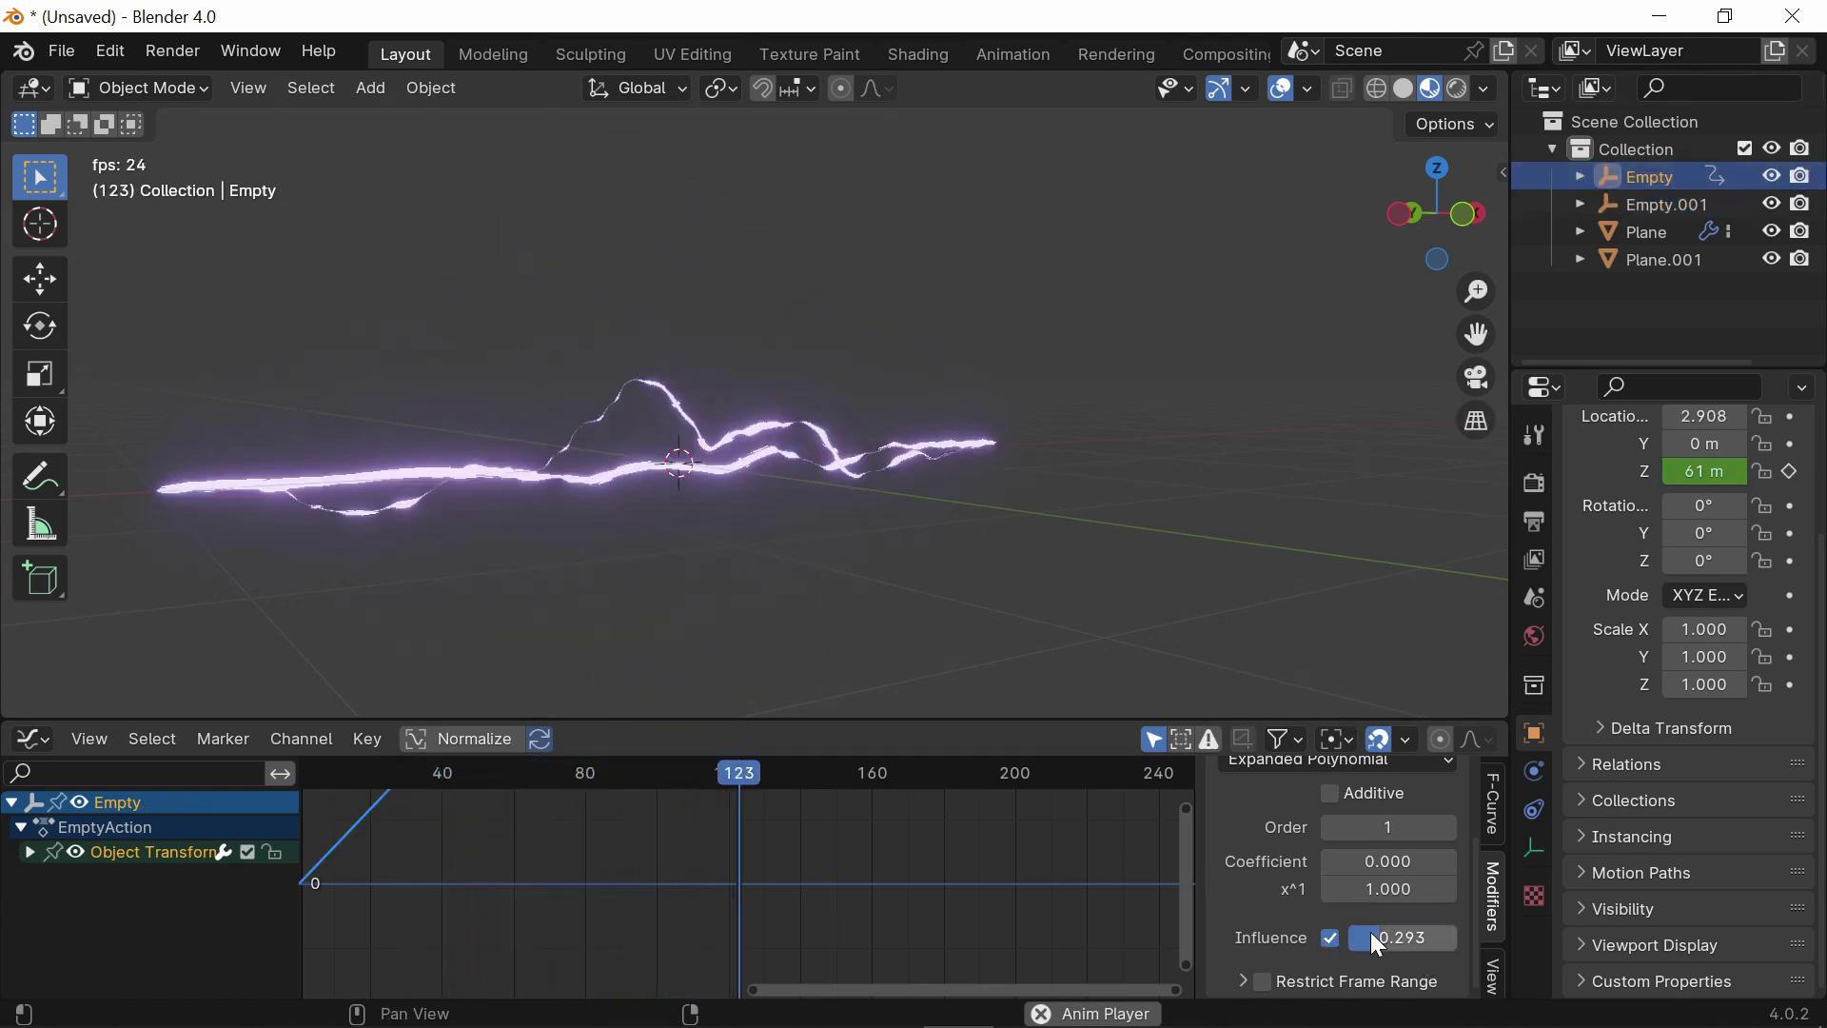
middle_drag(1117, 437, 912, 449)
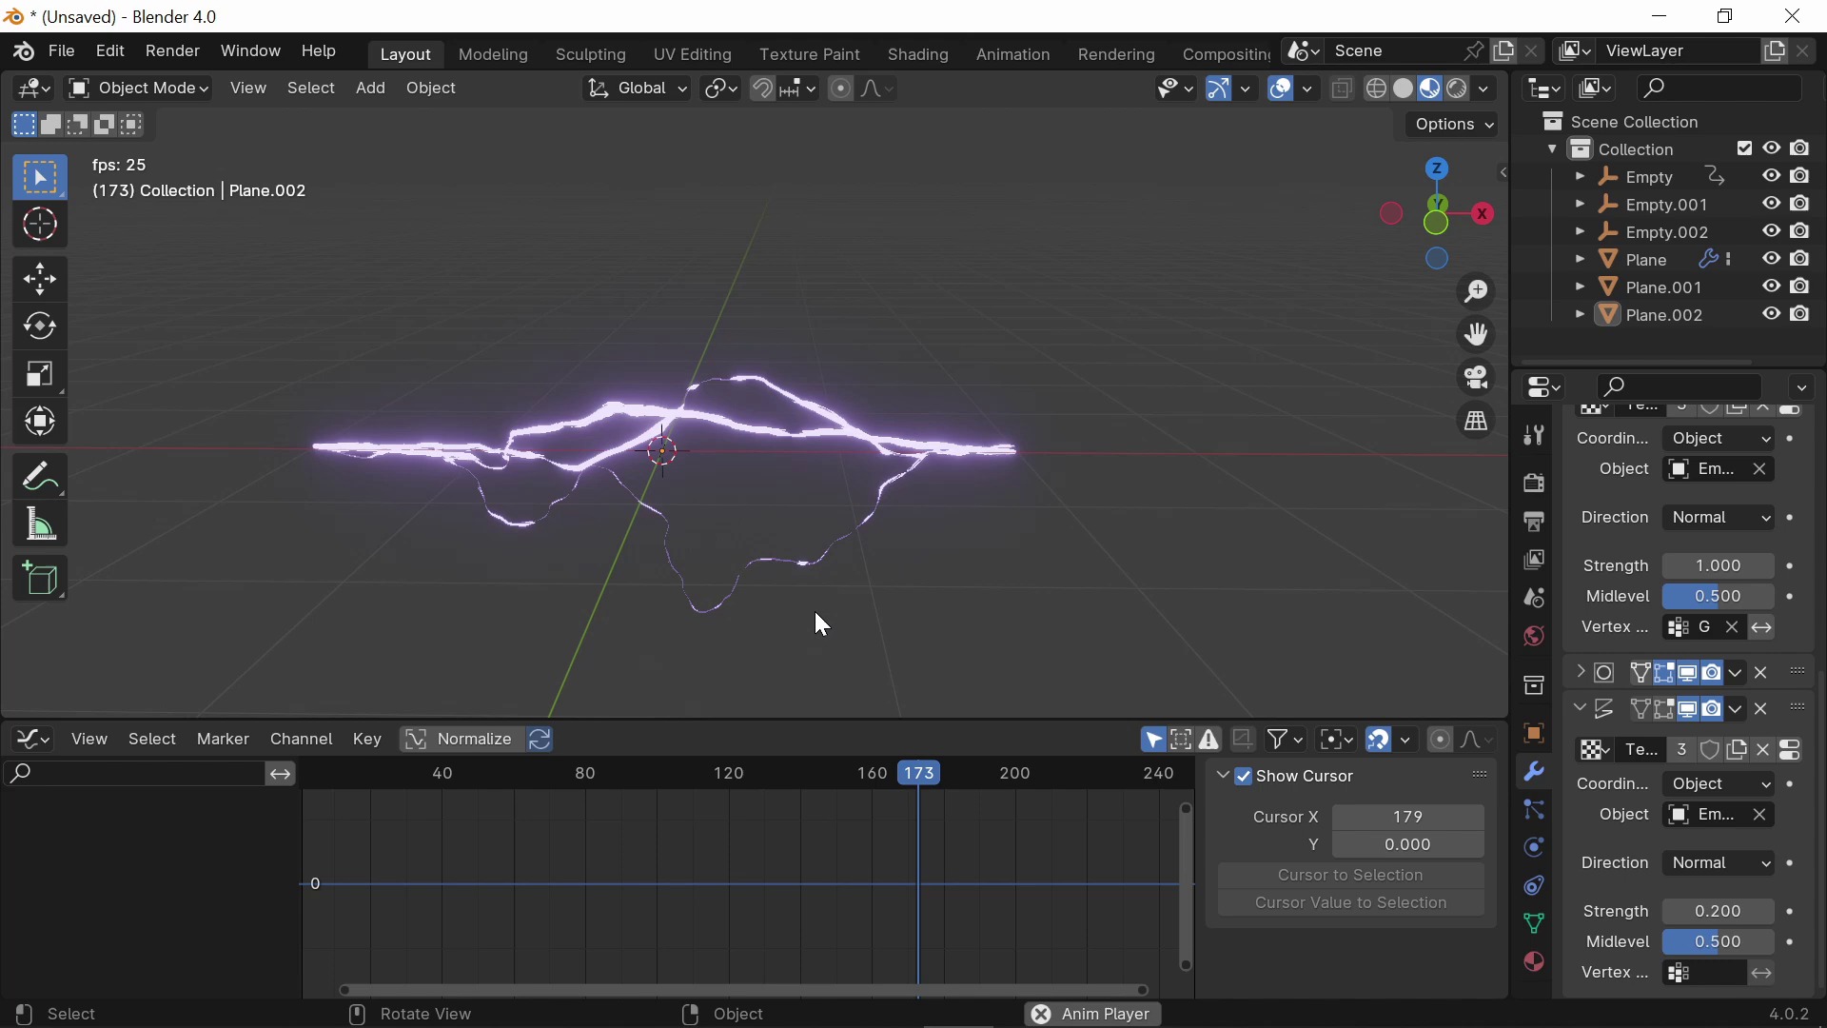
middle_drag(657, 571, 964, 440)
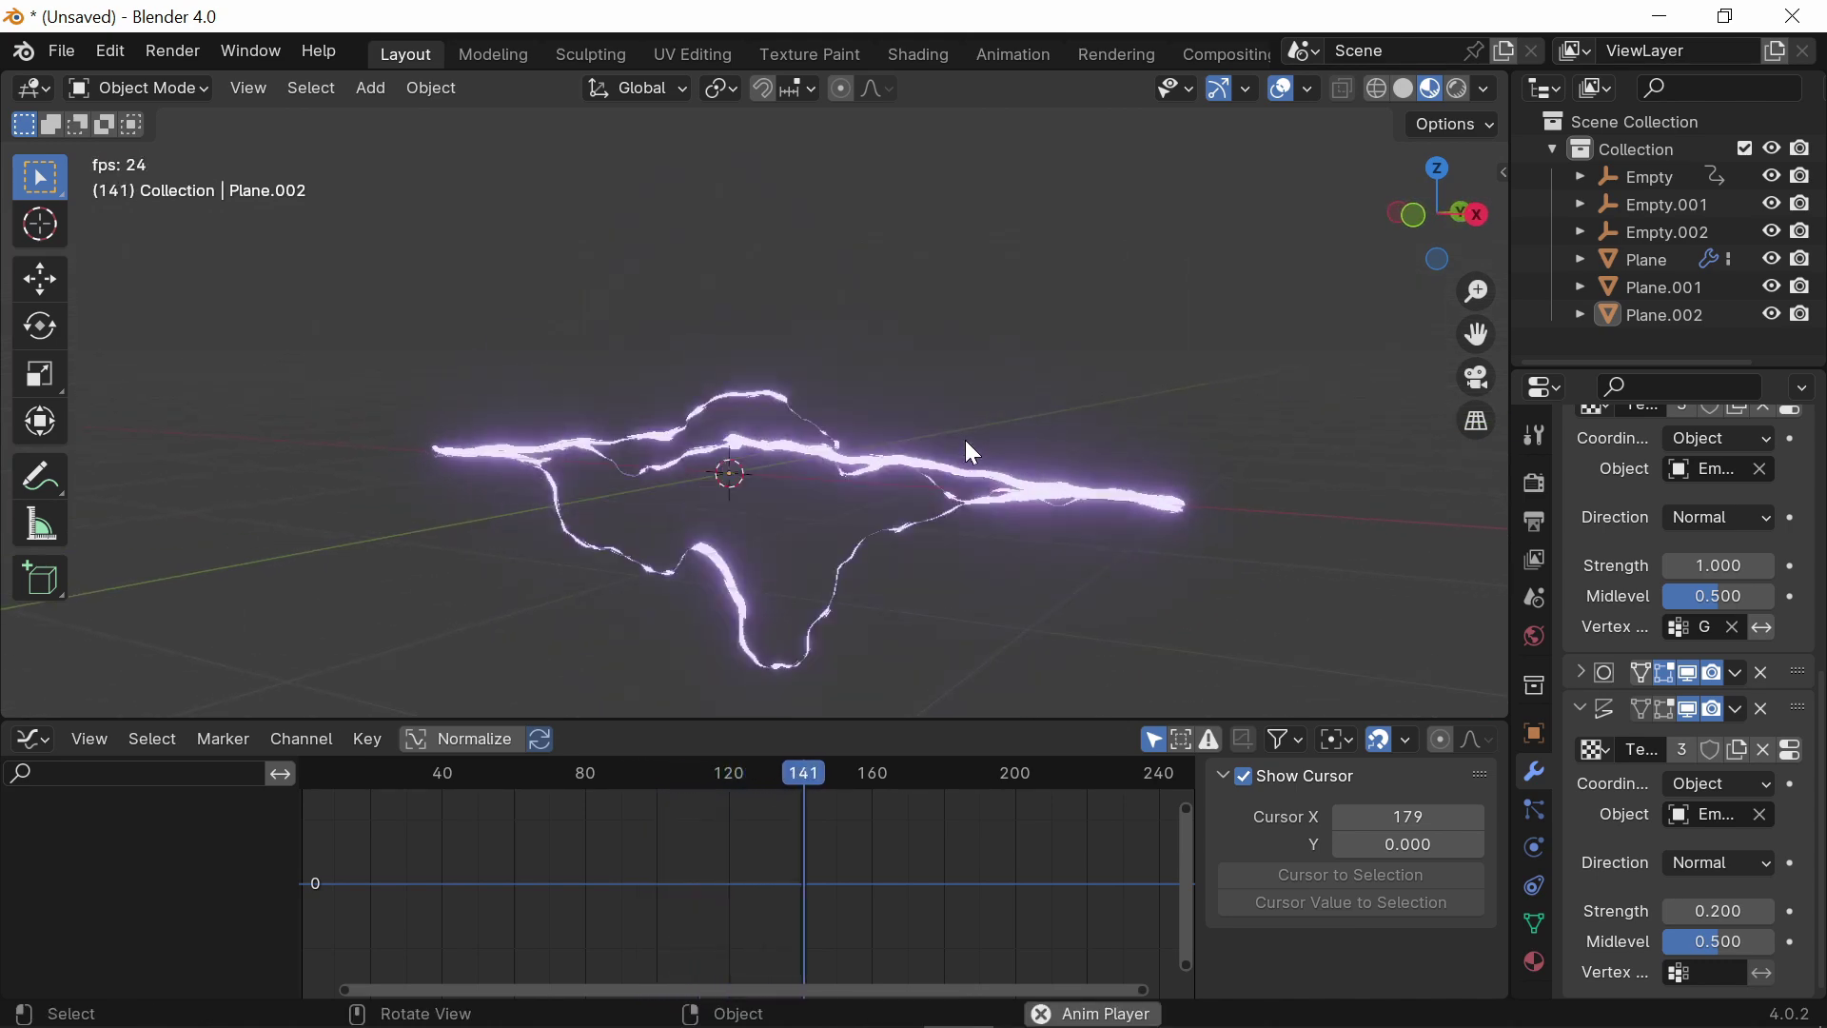